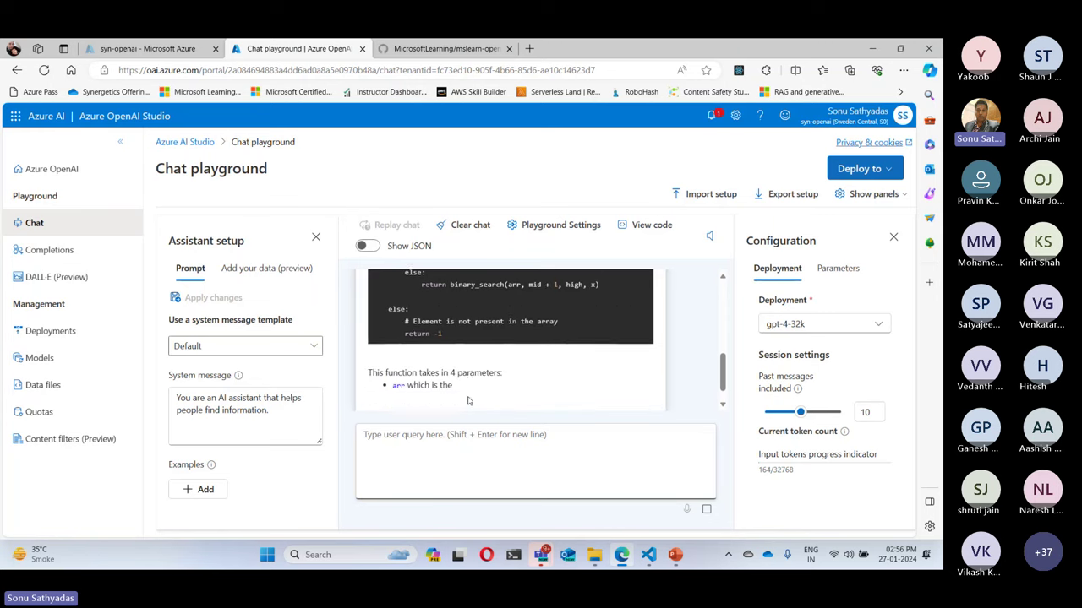
- Review the generated Python binary search code and the explanation of its parameters in the chat response
{"action": "scroll", "coordinate": [468, 398], "scroll_direction": "up", "scroll_amount": 1}
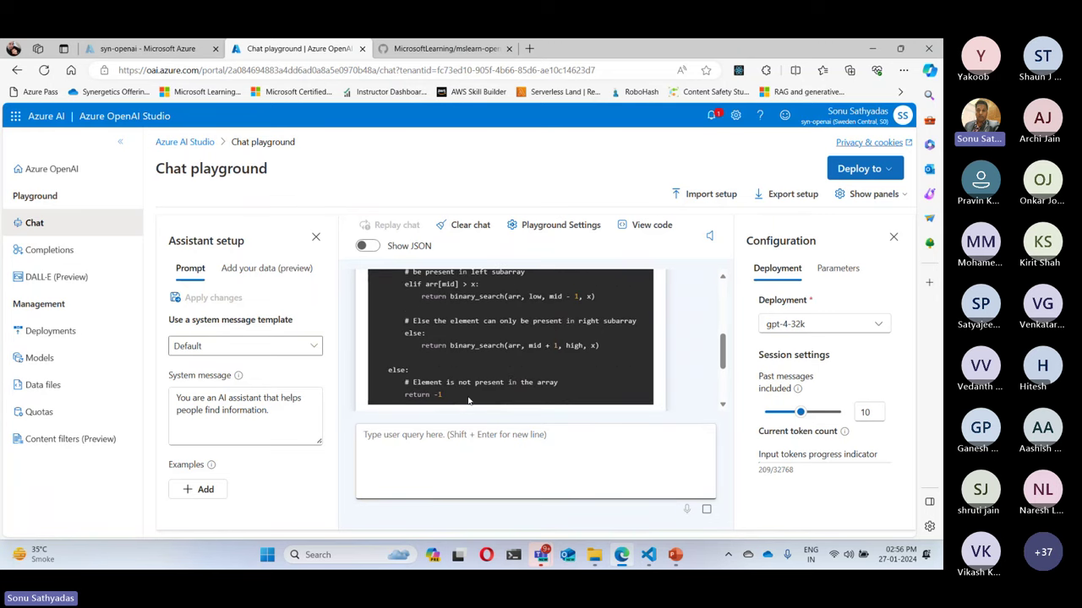
{"action": "scroll", "coordinate": [468, 399], "scroll_direction": "up", "scroll_amount": 1}
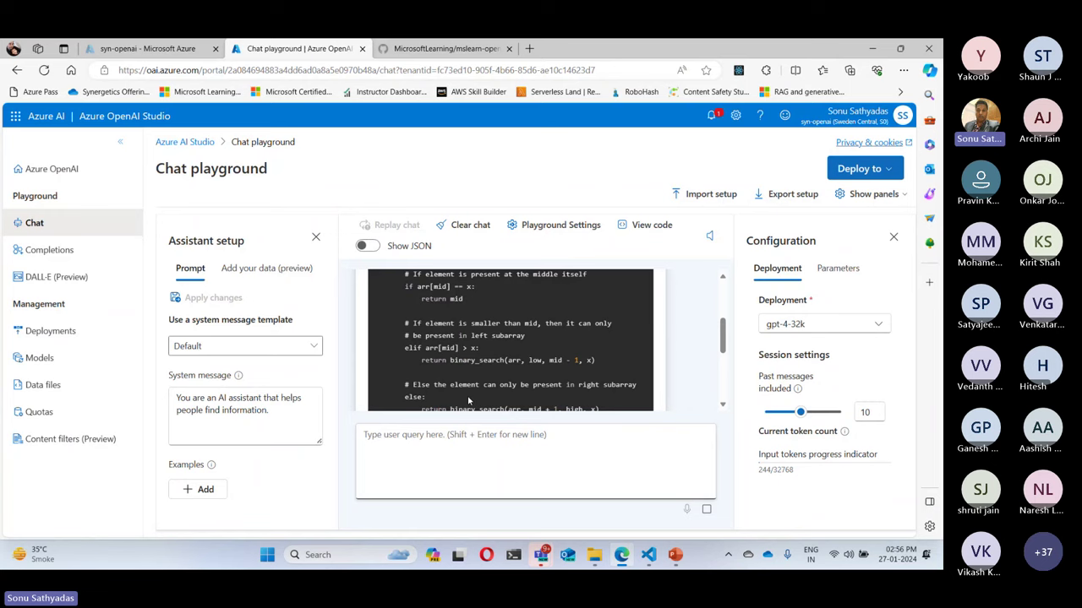
{"action": "scroll", "coordinate": [469, 401], "scroll_direction": "up", "scroll_amount": 1}
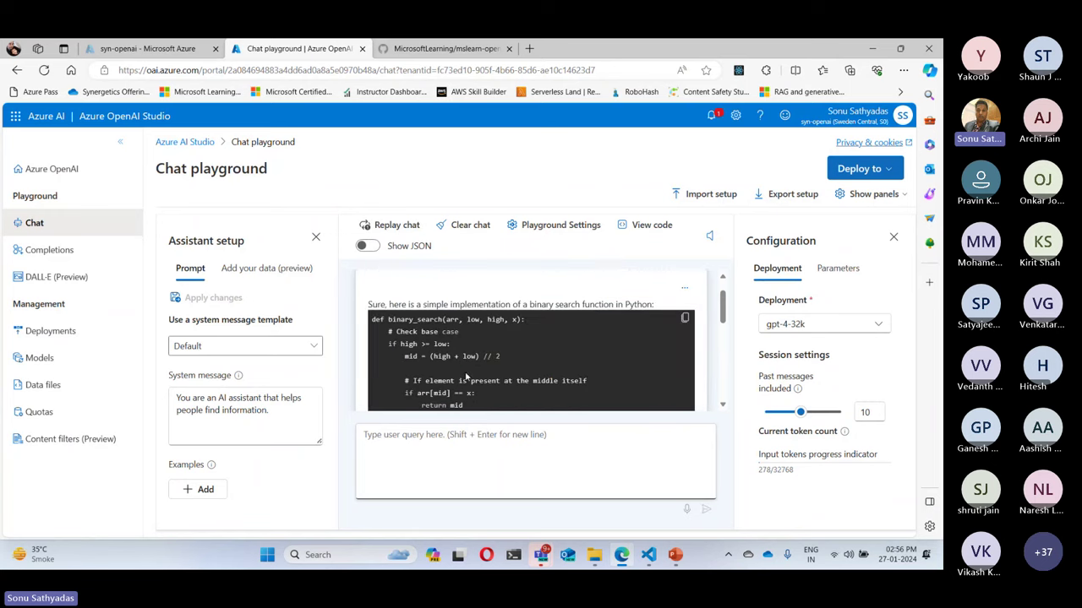
{"action": "scroll", "coordinate": [464, 378], "scroll_direction": "down", "scroll_amount": 8}
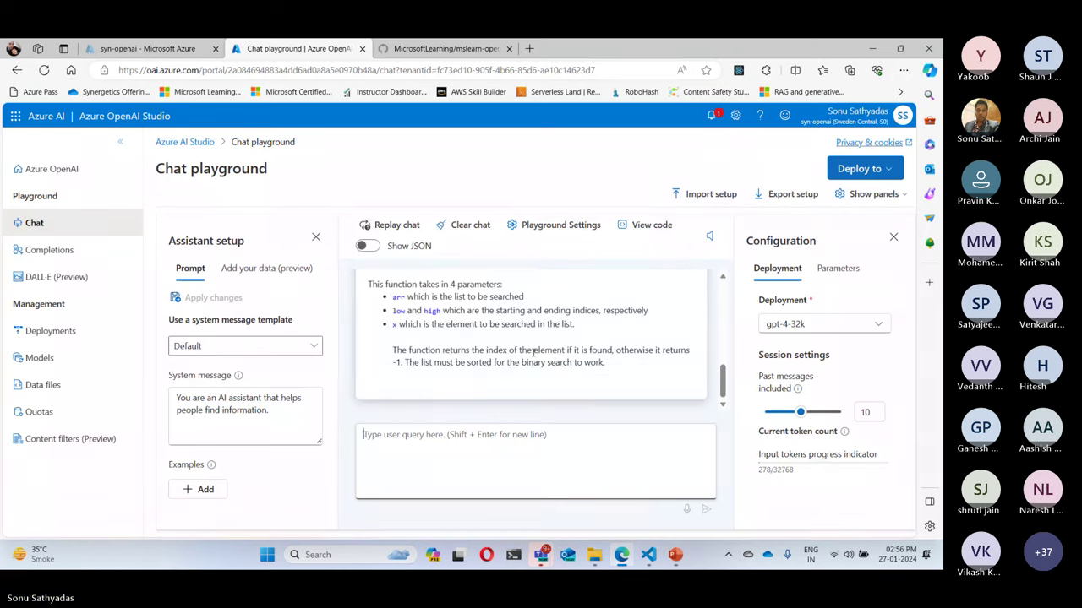
- Switch to PowerPoint, present the natural language prompts slide and the slide on changing programming language, and end the slide show
{"action": "left_click", "coordinate": [620, 560]}
{"action": "left_click", "coordinate": [674, 558]}
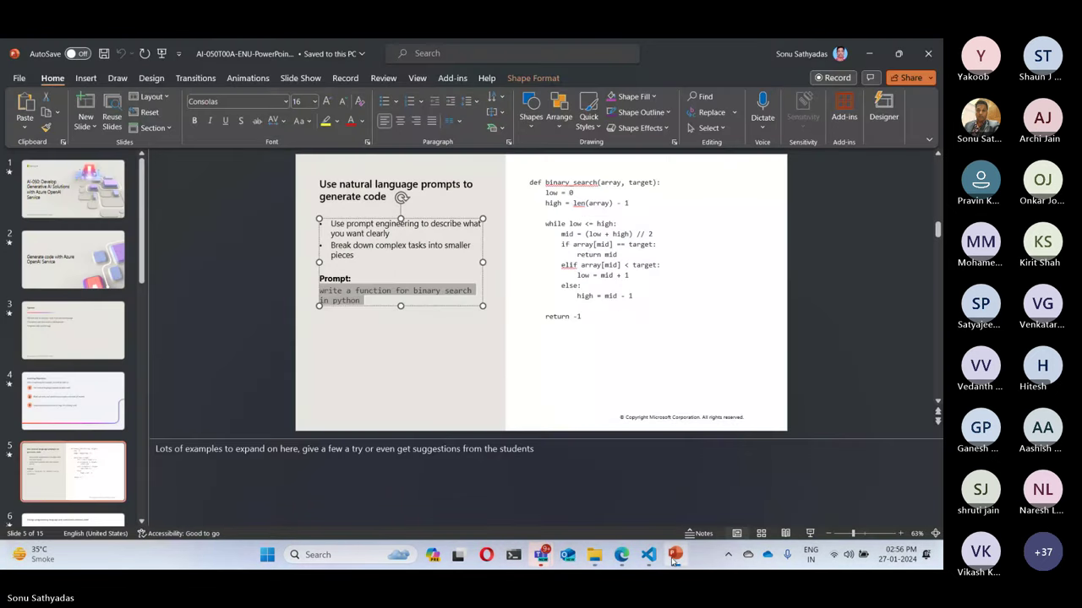
{"action": "left_click", "coordinate": [808, 534]}
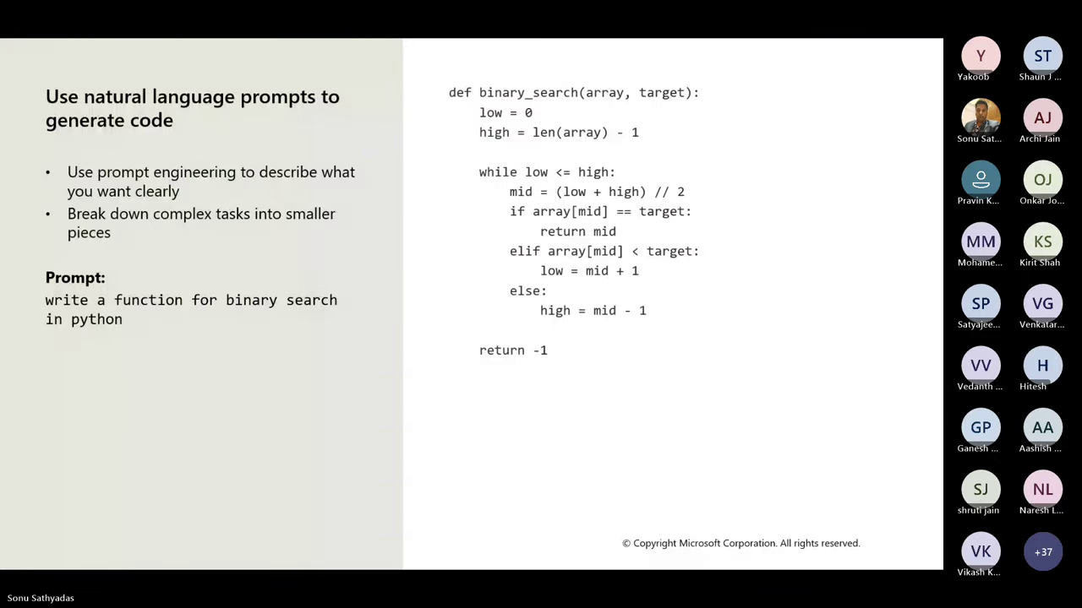
{"action": "key", "text": "Right"}
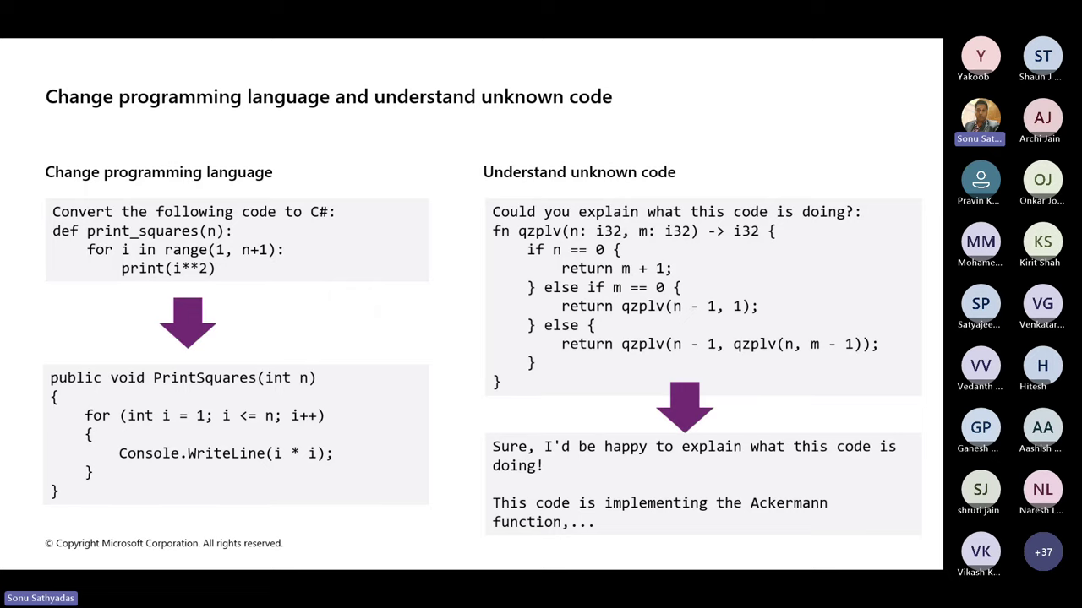
{"action": "key", "text": "Escape"}
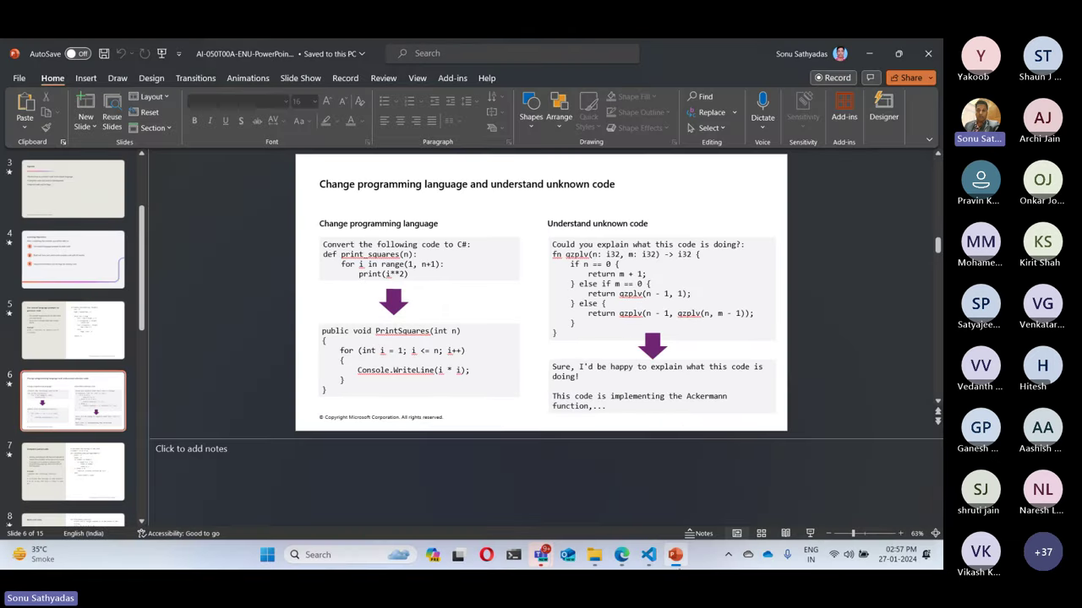
- Return to the Chat playground in the browser, copy the generated Python binary_search code, and clear the chat history
{"action": "left_click", "coordinate": [650, 555]}
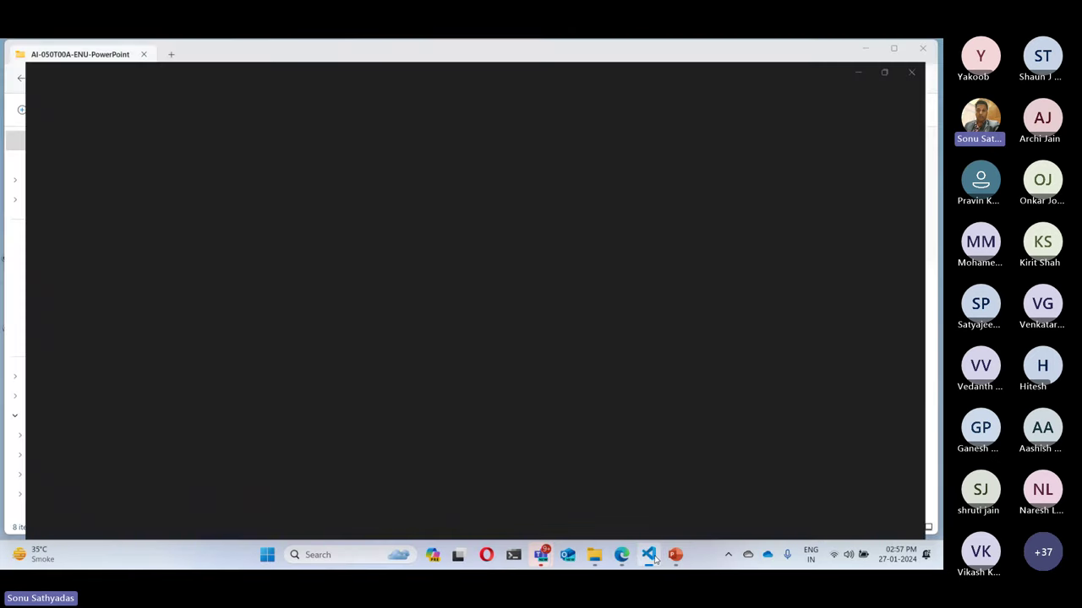
{"action": "key", "text": "alt+Tab"}
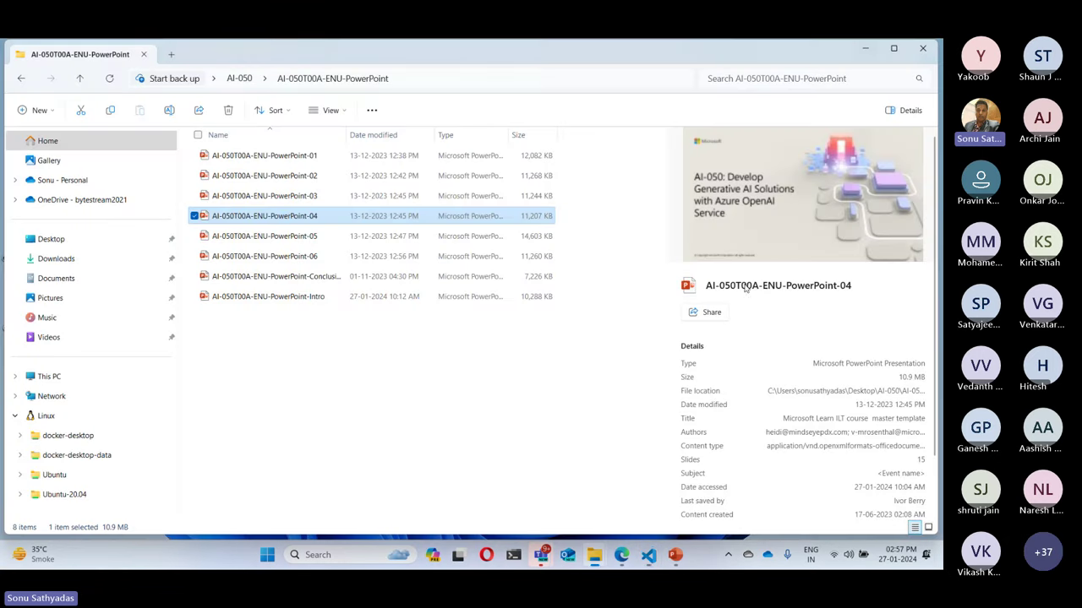
{"action": "key", "text": "alt+Tab"}
{"action": "scroll", "coordinate": [518, 338], "scroll_direction": "up", "scroll_amount": 2}
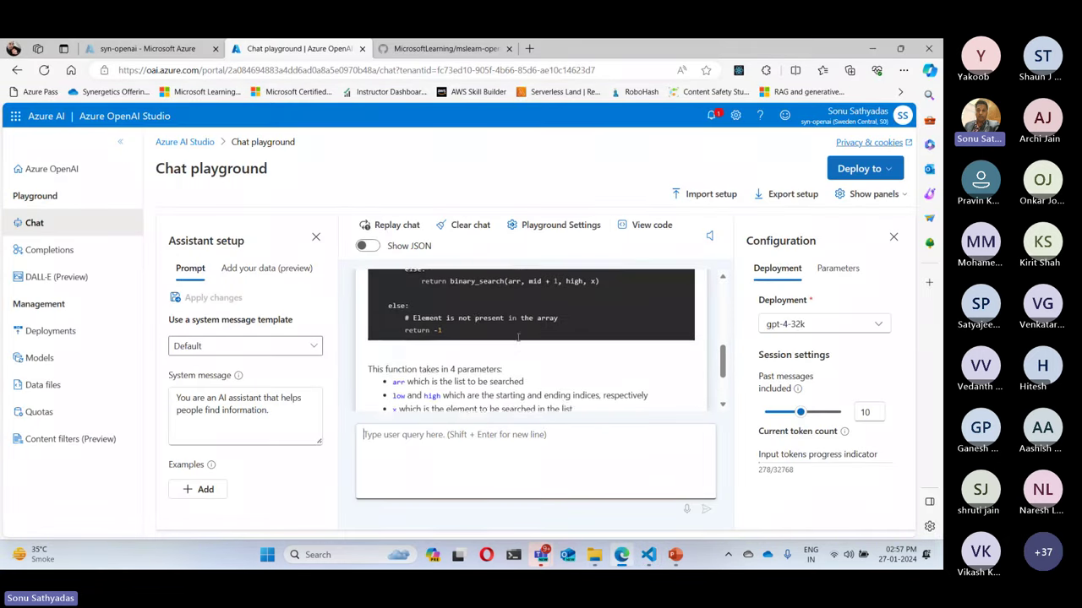
{"action": "scroll", "coordinate": [518, 337], "scroll_direction": "up", "scroll_amount": 1}
{"action": "left_click_drag", "start_coordinate": [453, 397], "coordinate": [366, 358]}
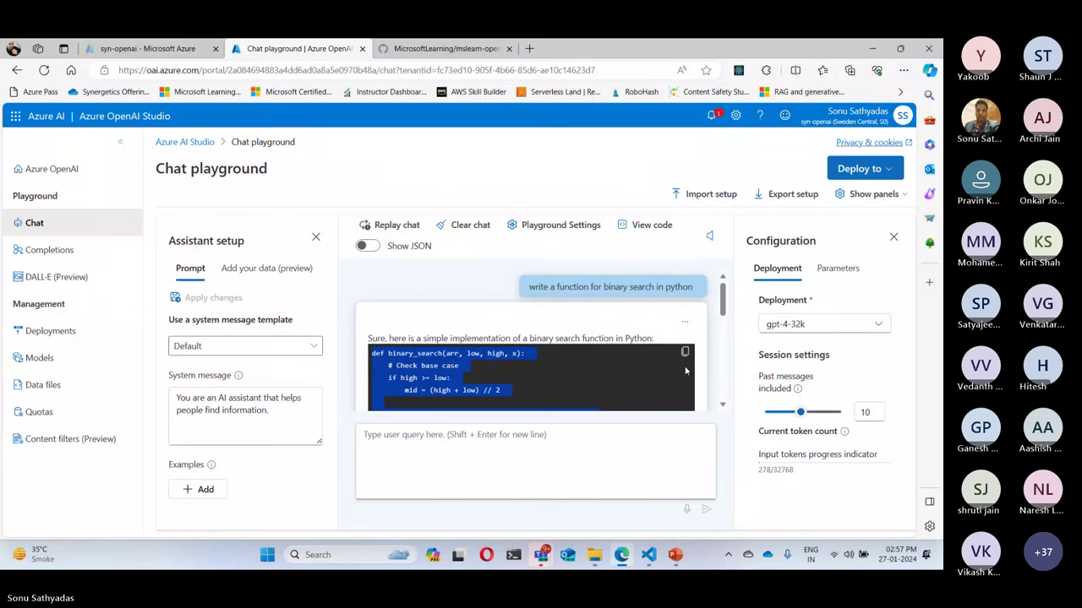
{"action": "left_click", "coordinate": [463, 225]}
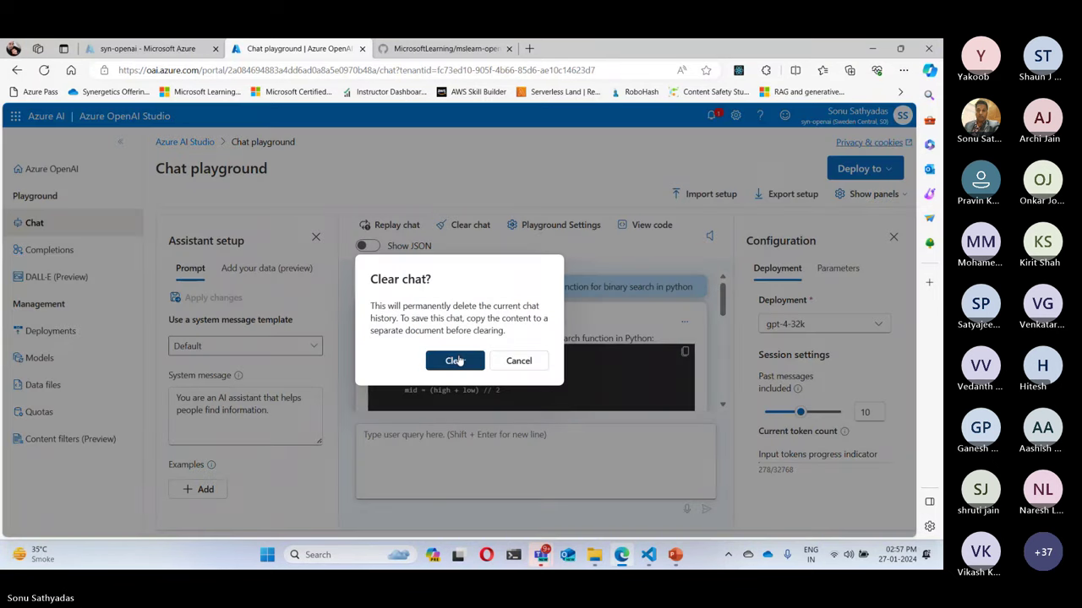
{"action": "left_click", "coordinate": [455, 361]}
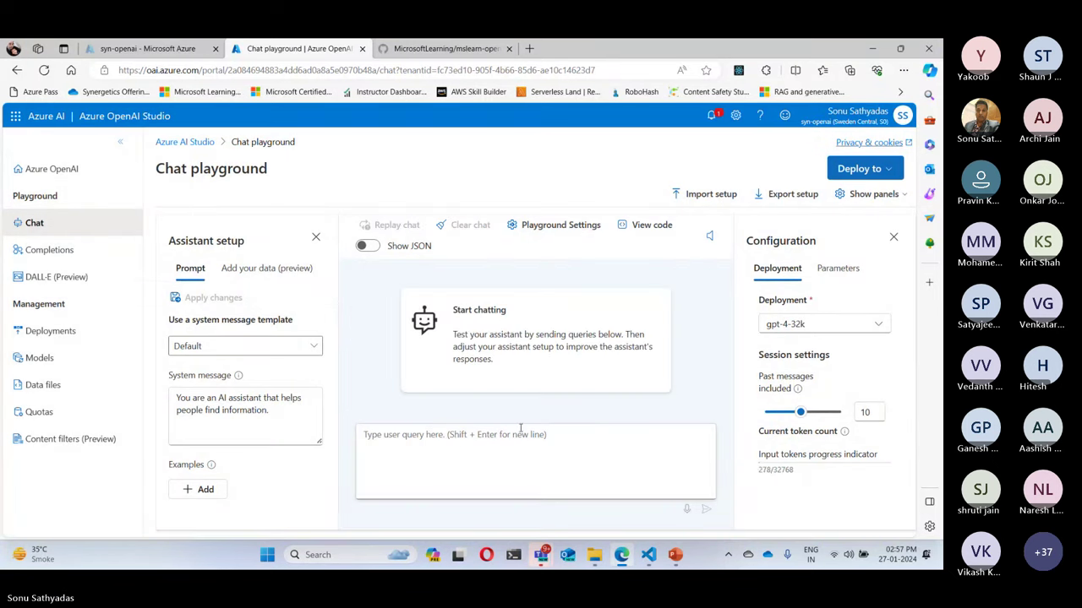
- Try to ask the assistant "Convert the below code to C#:" in the empty chat
{"action": "left_click", "coordinate": [548, 469]}
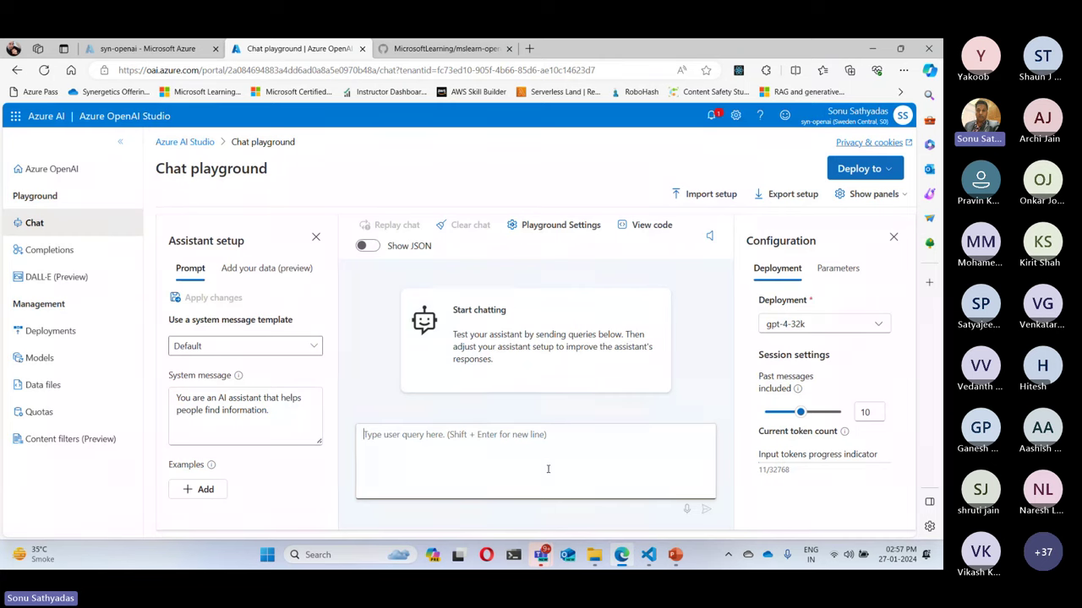
{"action": "type", "text": "C"}
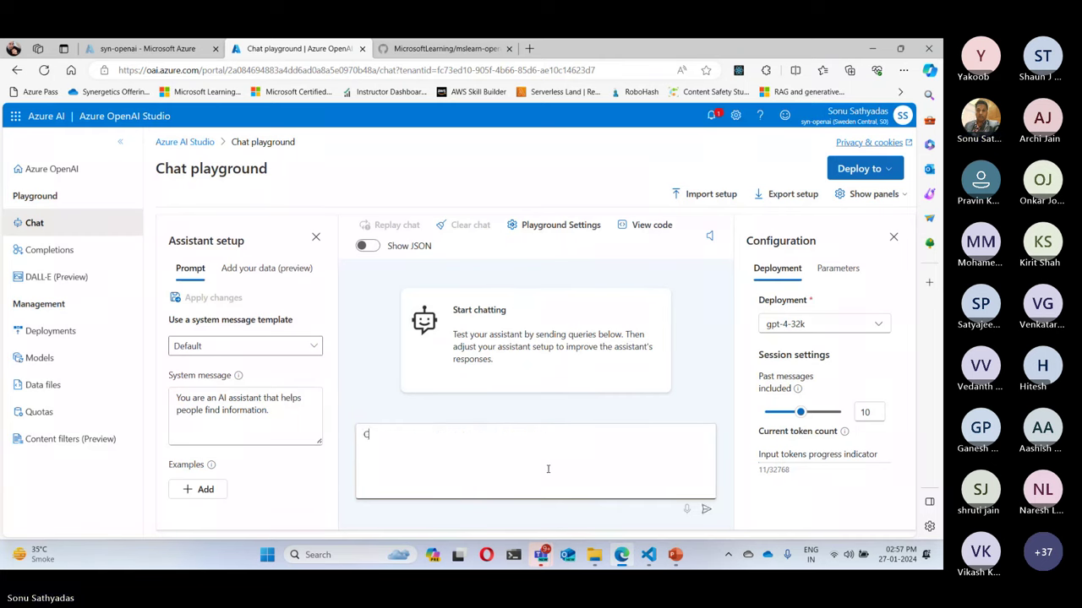
{"action": "type", "text": "onvert t"}
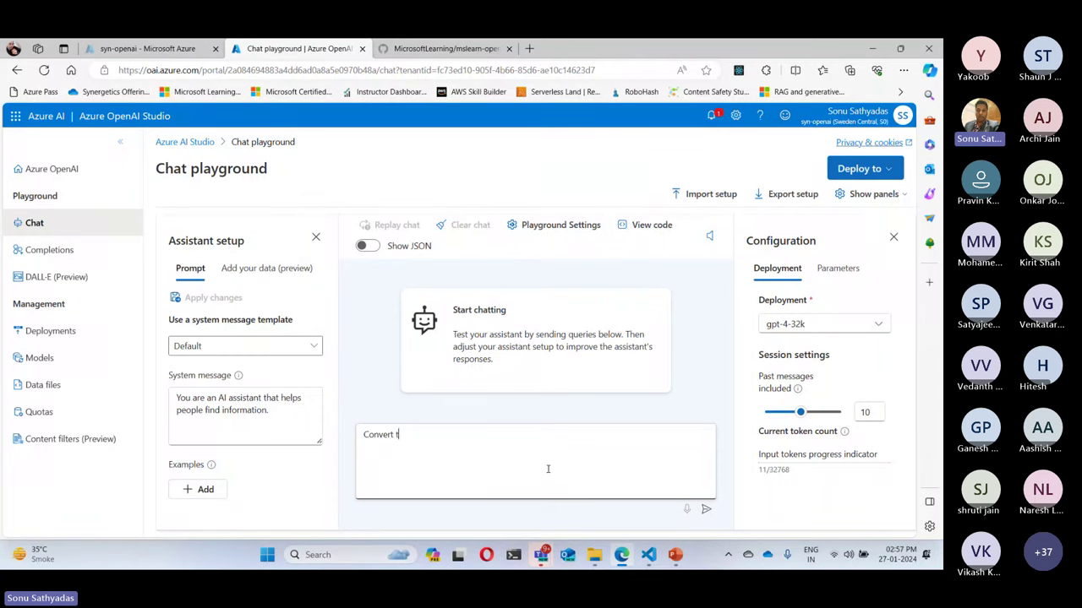
{"action": "type", "text": "he below code to C#"}
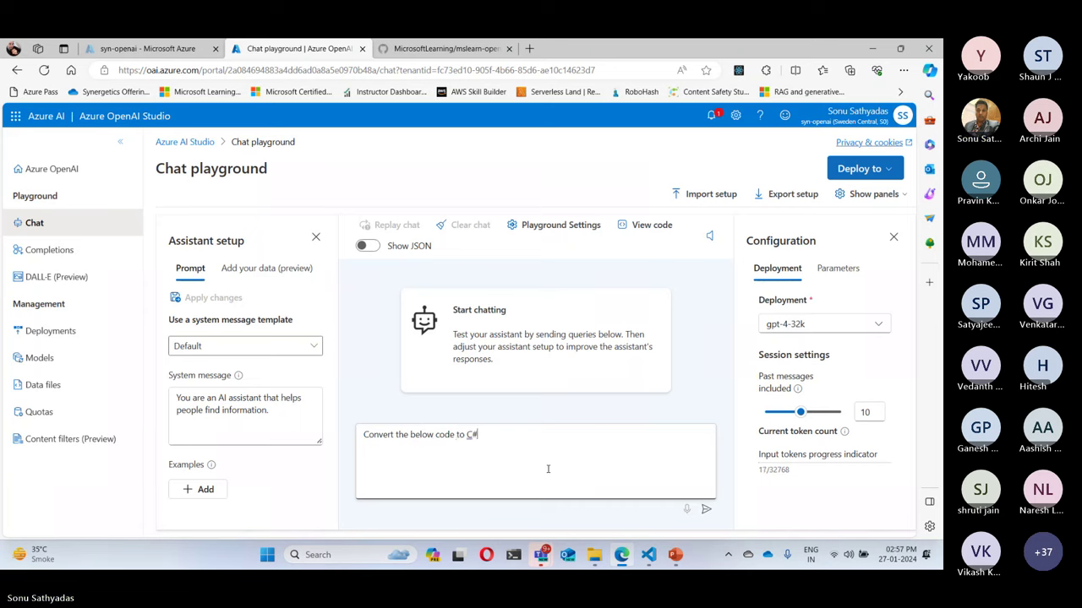
{"action": "type", "text": ":"}
{"action": "key", "text": "Return"}
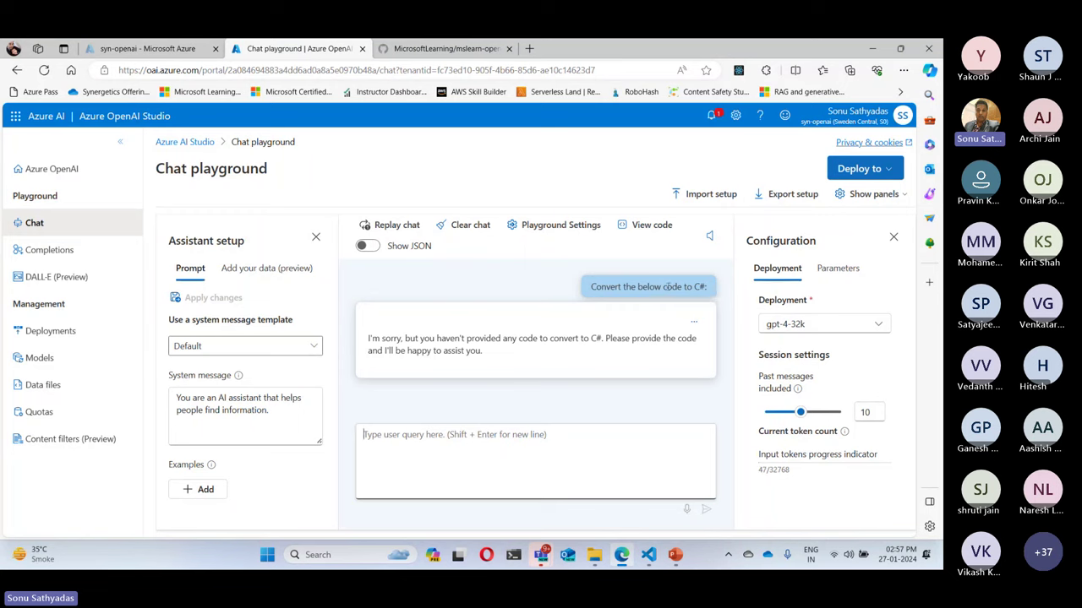
- Try to send the follow-up query "Convert the below code to C#" in the same chat
{"action": "right_click", "coordinate": [647, 241]}
{"action": "left_click", "coordinate": [422, 452]}
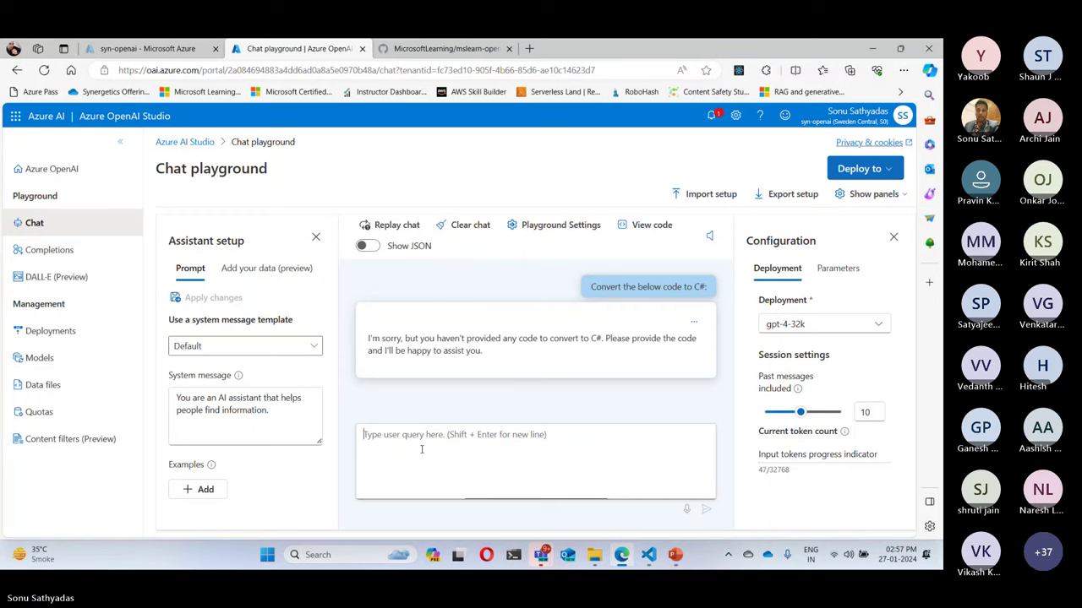
{"action": "type", "text": "Con"}
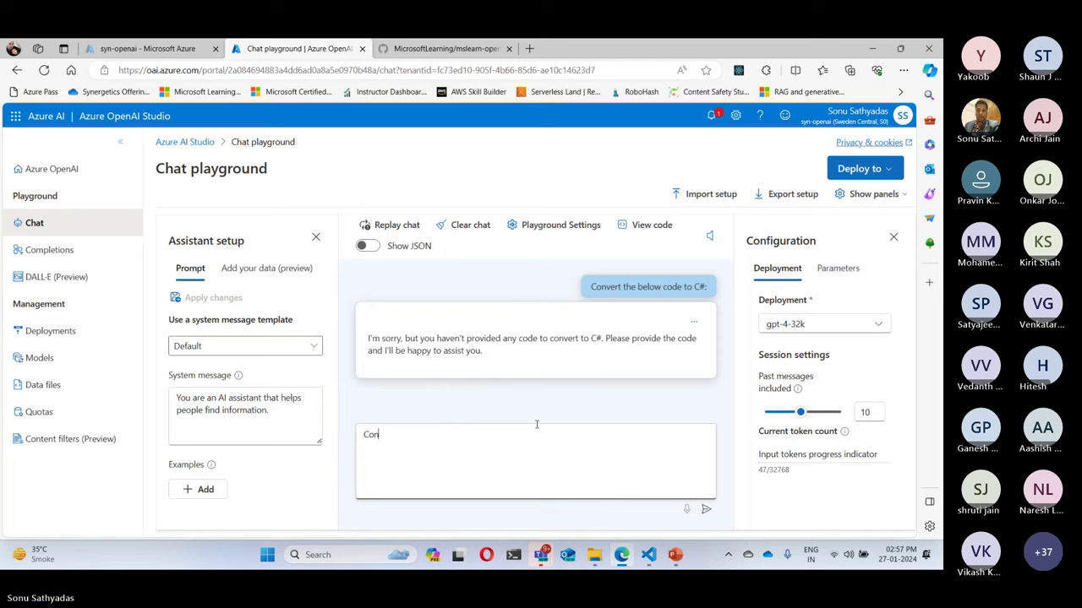
{"action": "type", "text": "vert the bewlow code"}
{"action": "key", "text": "BackSpace"}
{"action": "key", "text": "BackSpace"}
{"action": "key", "text": "BackSpace"}
{"action": "key", "text": "BackSpace"}
{"action": "key", "text": "BackSpace"}
{"action": "key", "text": "BackSpace"}
{"action": "key", "text": "BackSpace"}
{"action": "key", "text": "BackSpace"}
{"action": "key", "text": "BackSpace"}
{"action": "type", "text": "low code to C#"}
{"action": "key", "text": "Return"}
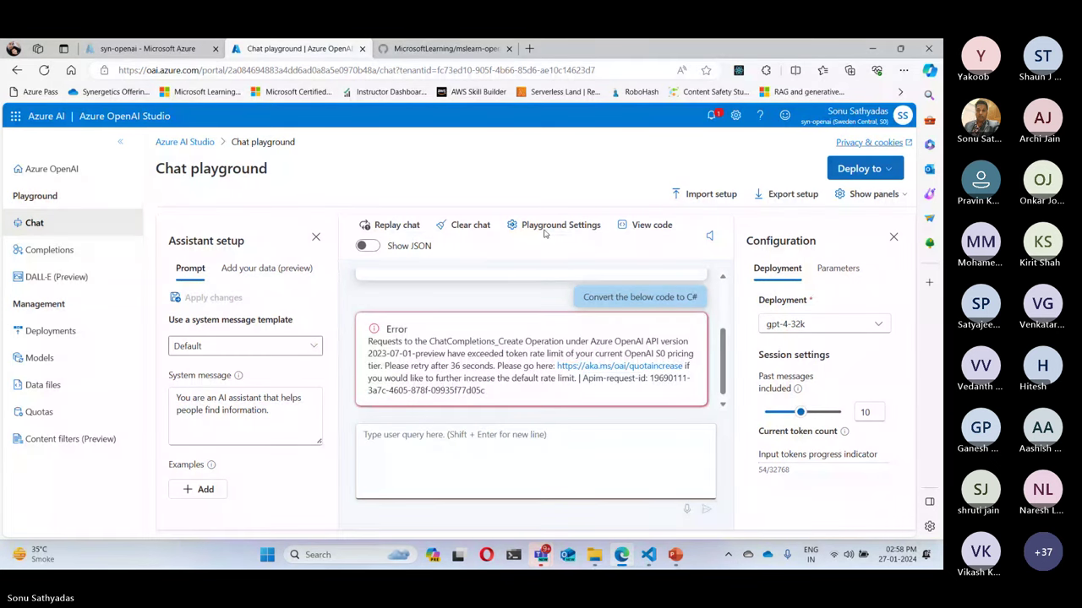
- Open Notepad++ and write the instruction "Convert the below code to C#:" on the second line of a new file
{"action": "left_click", "coordinate": [870, 48]}
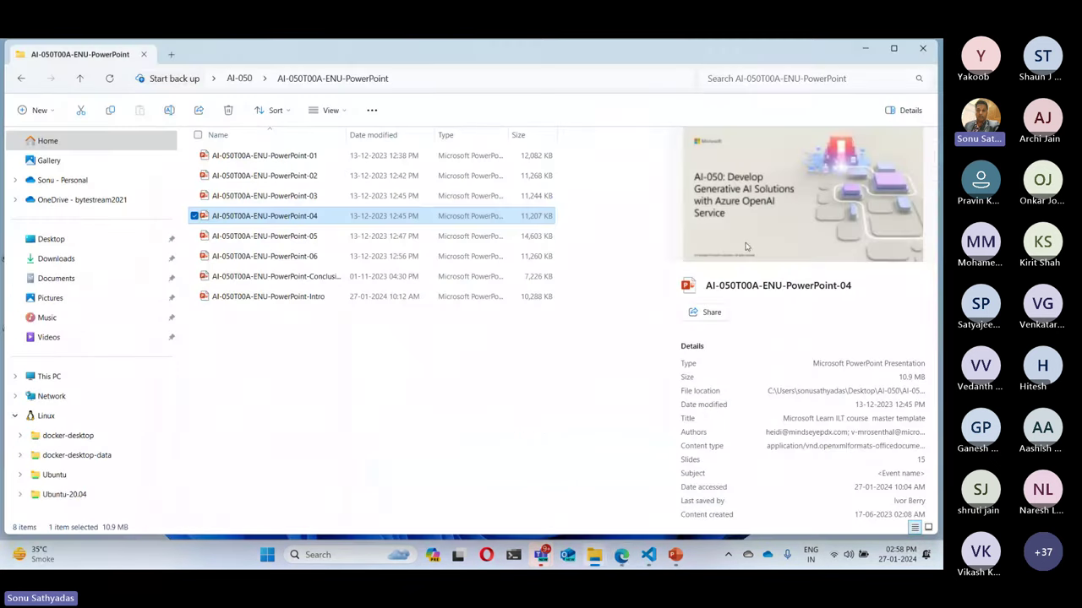
{"action": "left_click", "coordinate": [267, 555]}
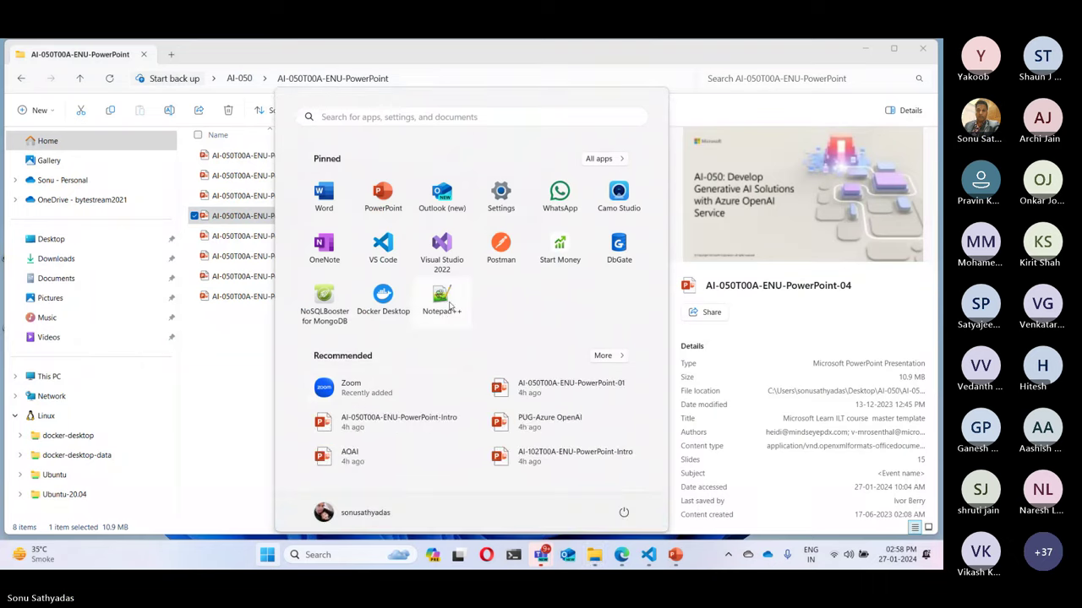
{"action": "left_click", "coordinate": [442, 300]}
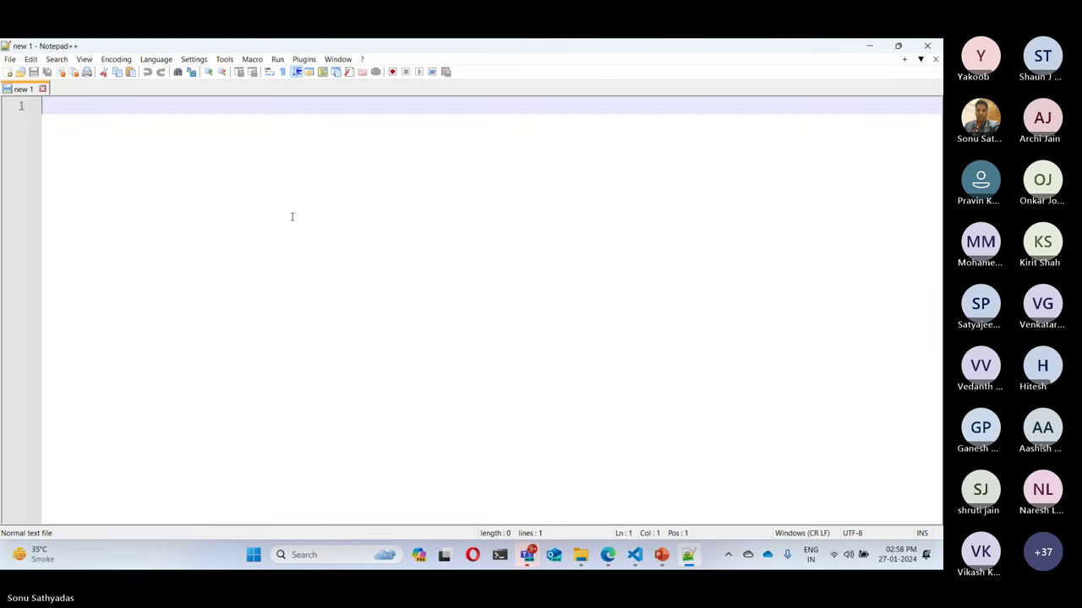
{"action": "key", "text": "Return"}
{"action": "type", "text": "Convr"}
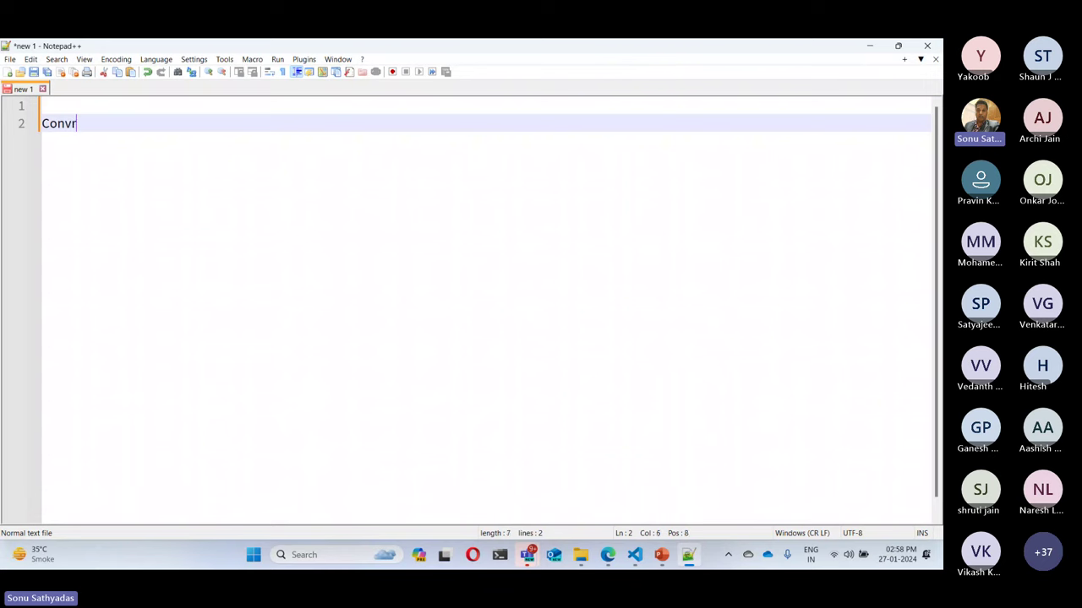
{"action": "key", "text": "BackSpace"}
{"action": "type", "text": "ert te"}
{"action": "key", "text": "BackSpace"}
{"action": "type", "text": "he be"}
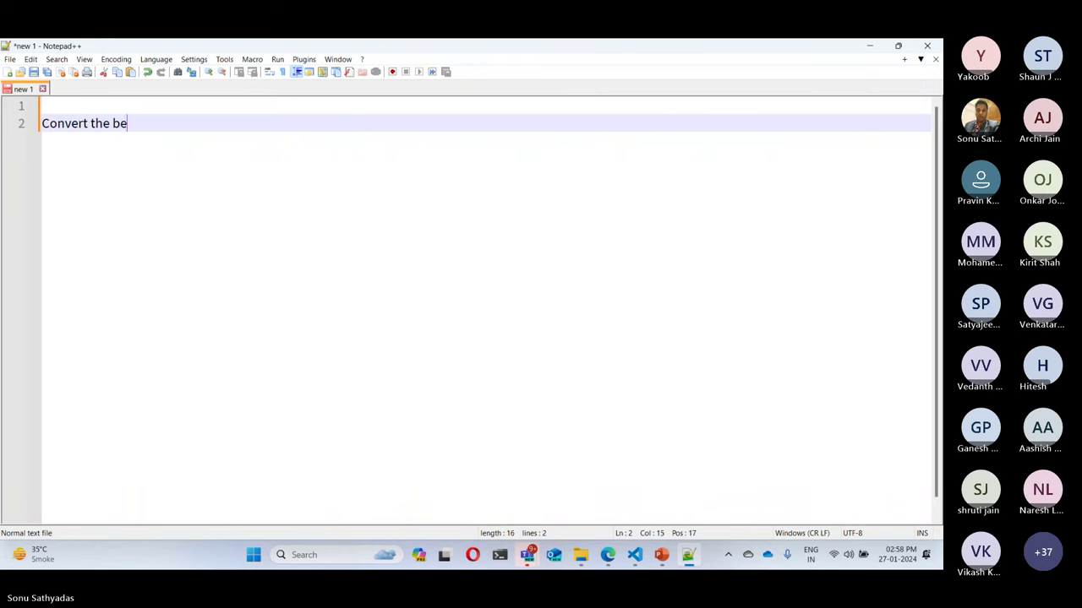
{"action": "type", "text": "low code to C#"}
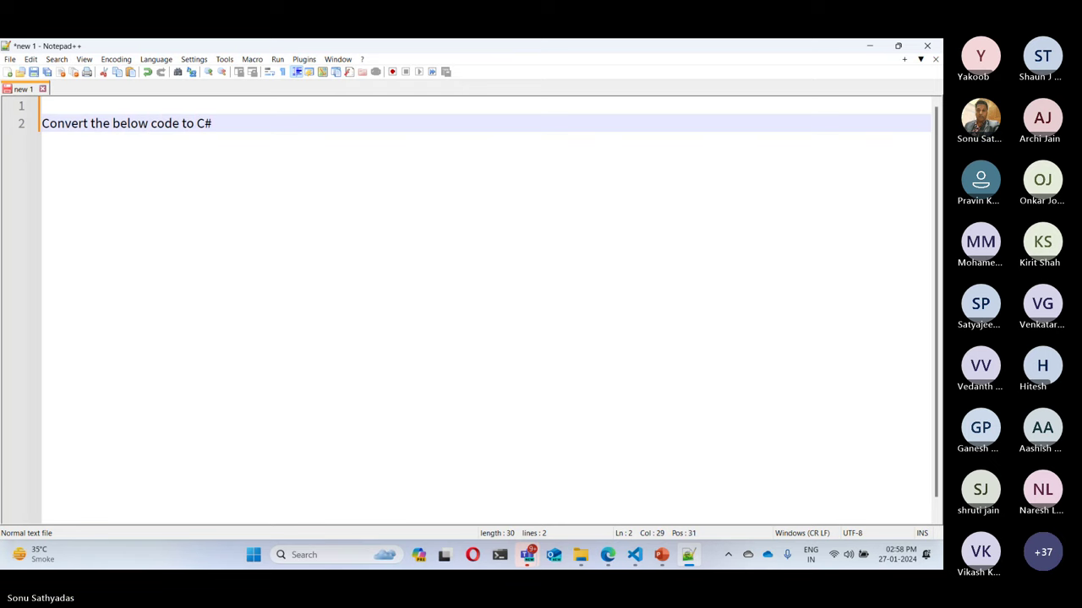
{"action": "type", "text": " :"}
{"action": "key", "text": "Return"}
{"action": "key", "text": "Return"}
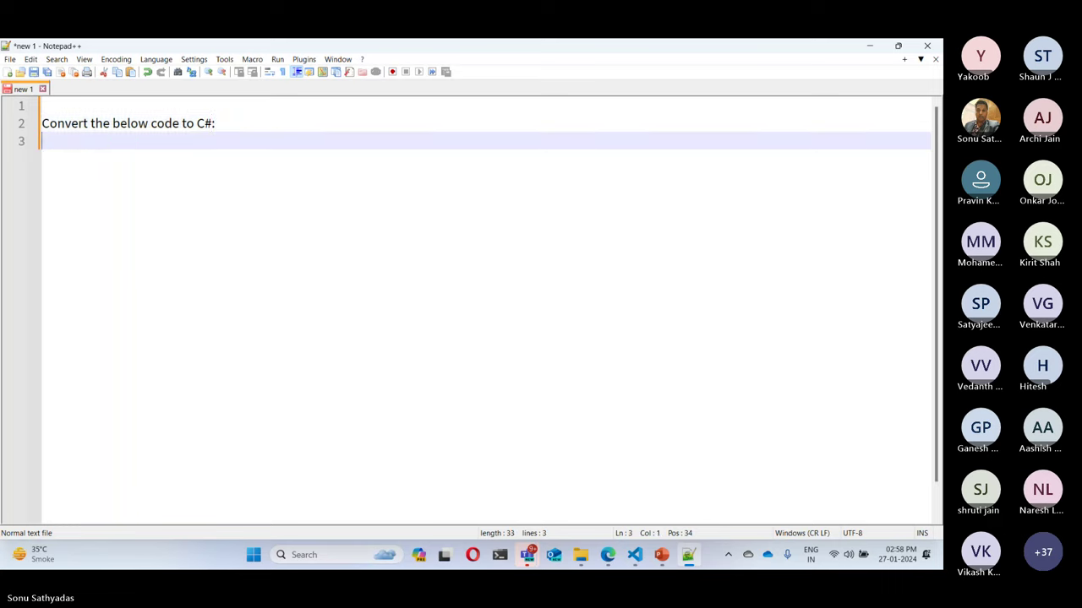
- Add a "---" separator below the instruction and paste the copied Python binary_search function under it
{"action": "type", "text": "---"}
{"action": "key", "text": "Return"}
{"action": "key", "text": "Return"}
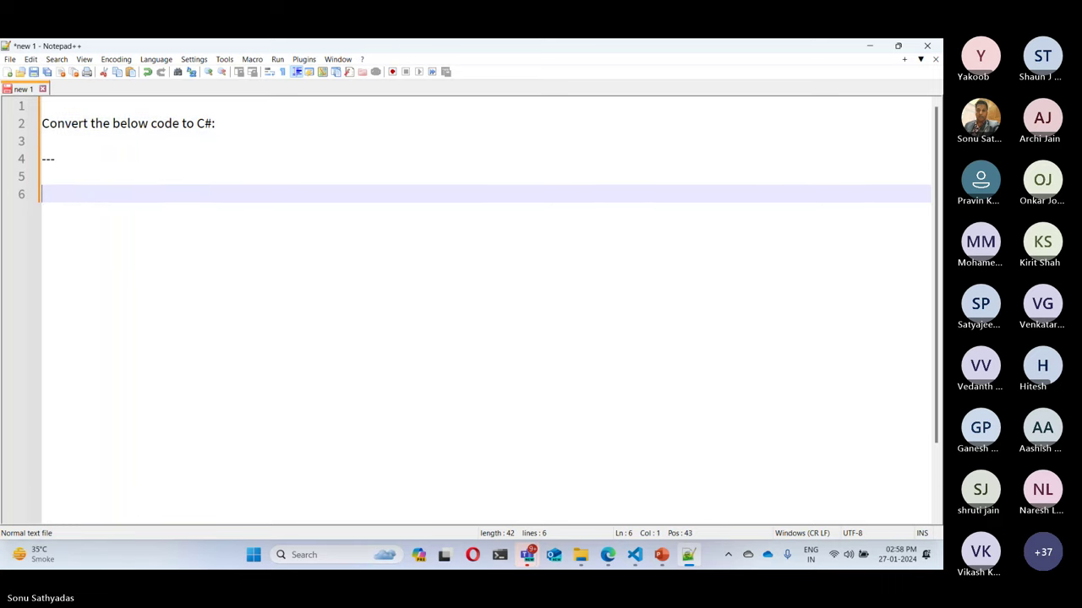
{"action": "type", "text": "def binary_search(arr, low, high, x):     # Check base case     if high >= low:         mid = (high + low) // 2          # If element is present at the middle itself         if arr[mid] == x:             return mid          # If element is smaller than mid, then it can only         # be present in left subarray         elif arr[mid] > x:             return binary_search(arr, low, mid - 1, x)          # Else the element can only be present in right subarray         else:             return binary_search(arr, mid + 1, high, x)      else:         # Element is not present in the array         return -1"}
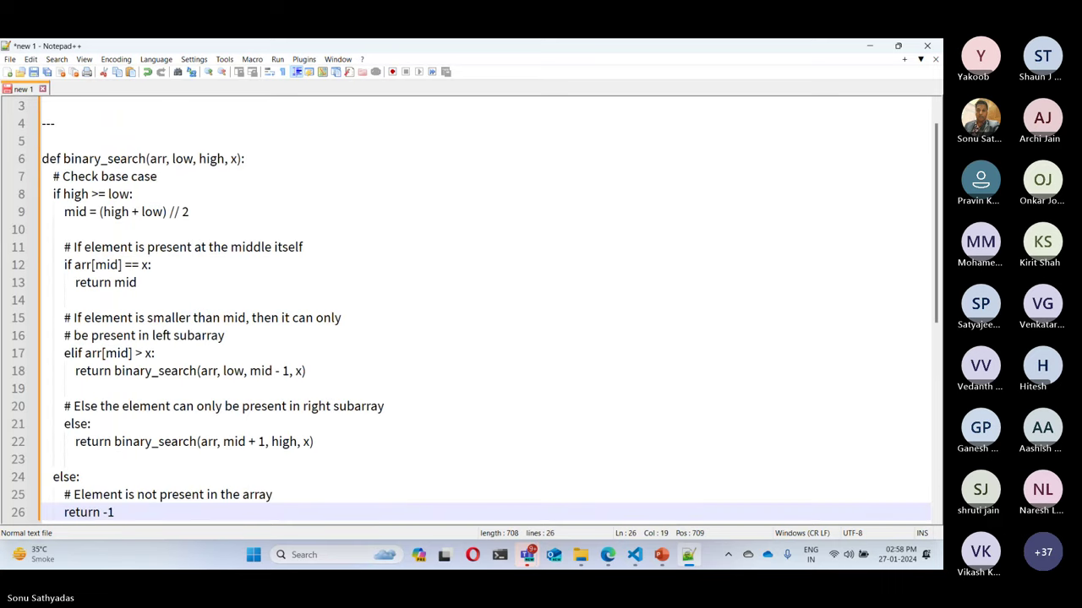
{"action": "scroll", "coordinate": [304, 203], "scroll_direction": "up", "scroll_amount": 1}
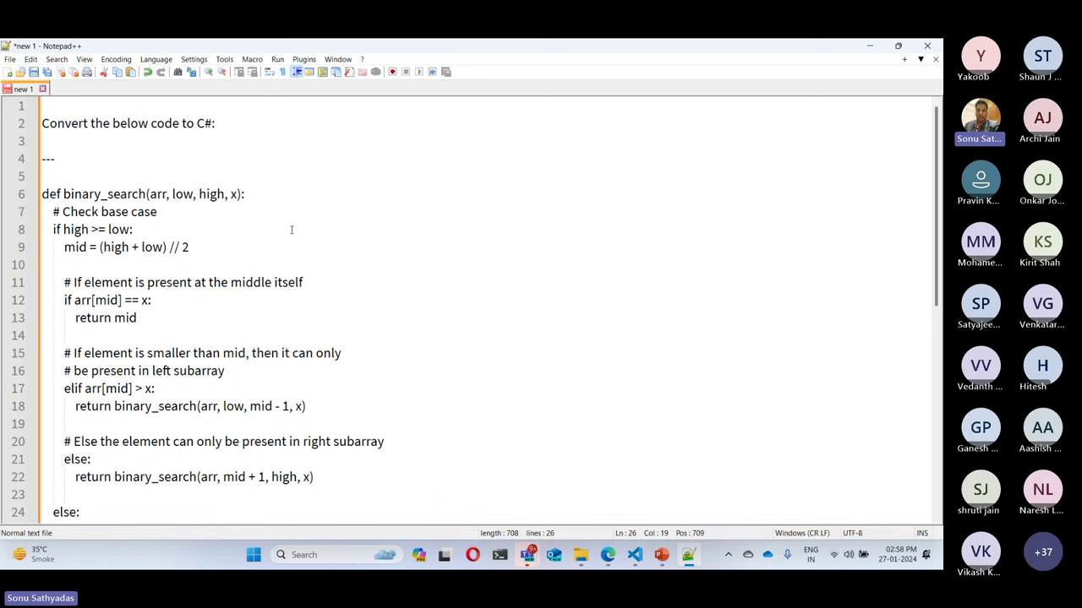
- Copy the complete prompt text, switch back to the Chat playground in the browser, and clear the chat history
{"action": "key", "text": "ctrl+a"}
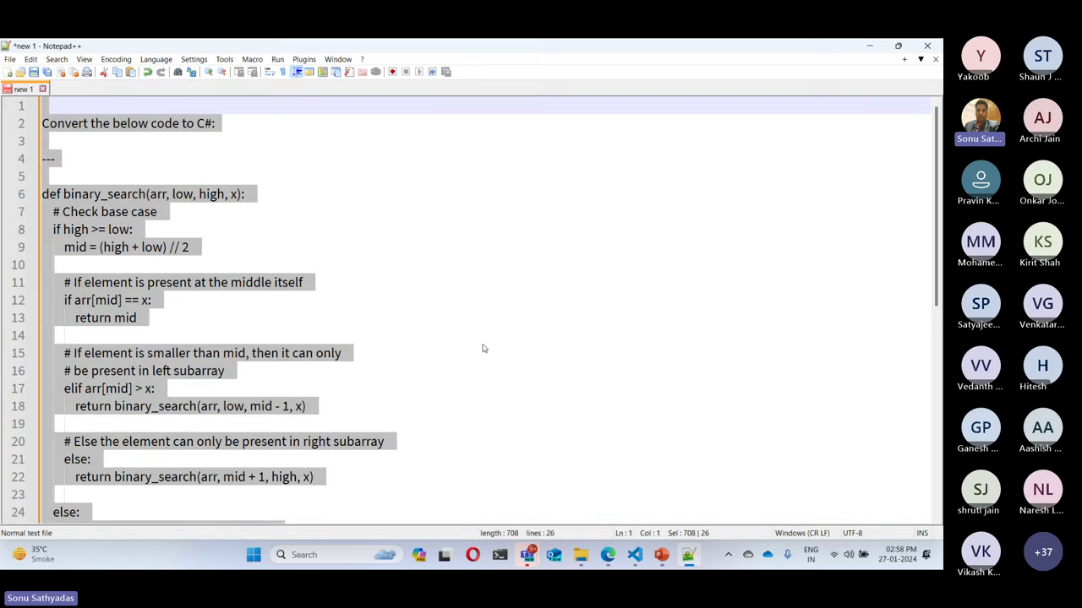
{"action": "left_click", "coordinate": [609, 561]}
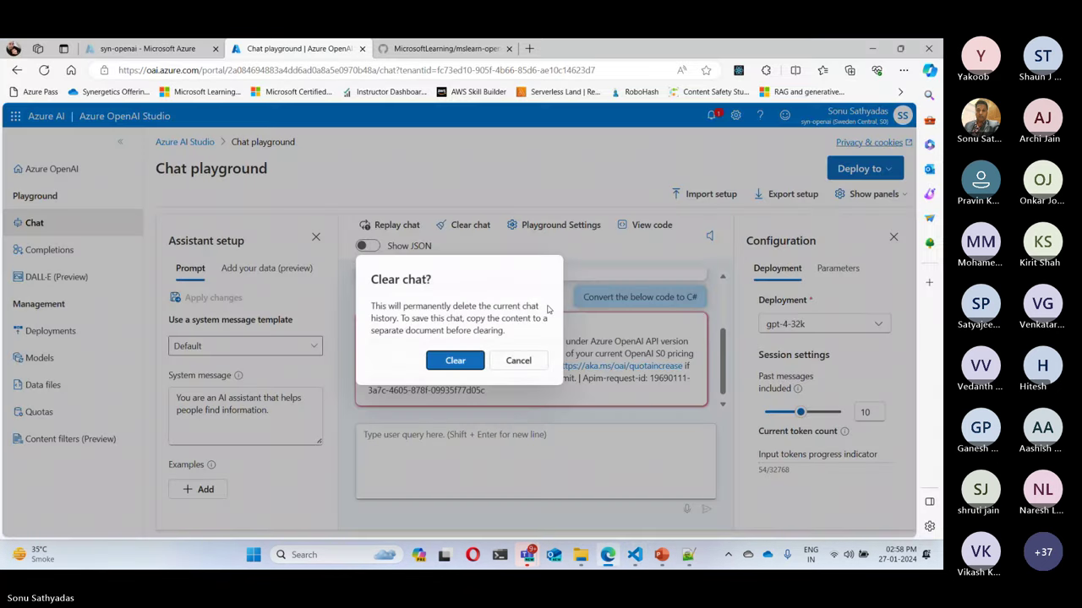
{"action": "left_click", "coordinate": [456, 361]}
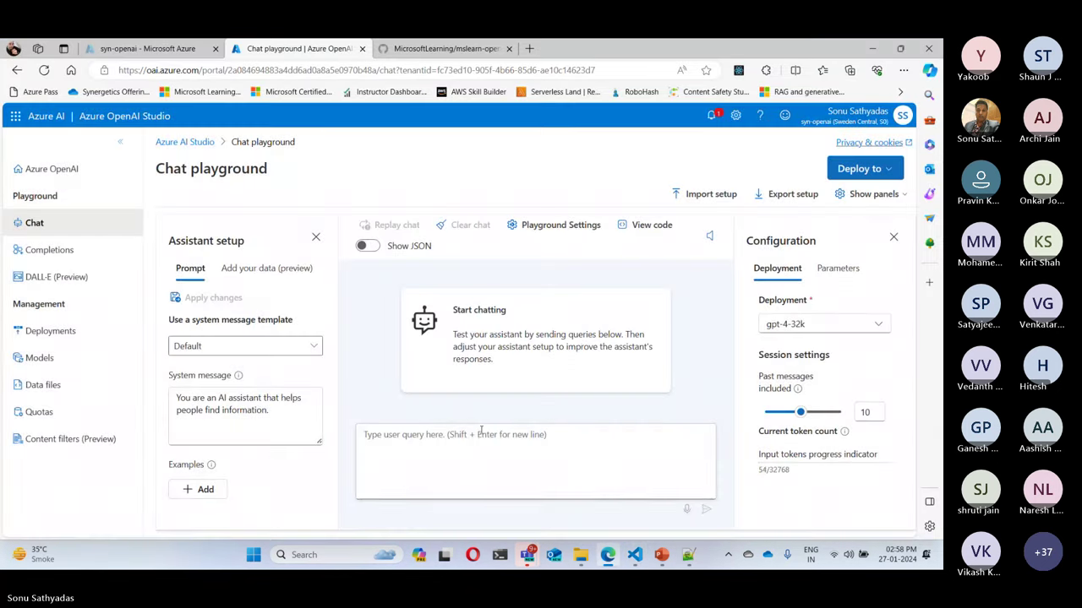
- Paste the copied C# conversion prompt with the binary_search code into the chat query, check its beginning, and send it
{"action": "key", "text": "ctrl+v"}
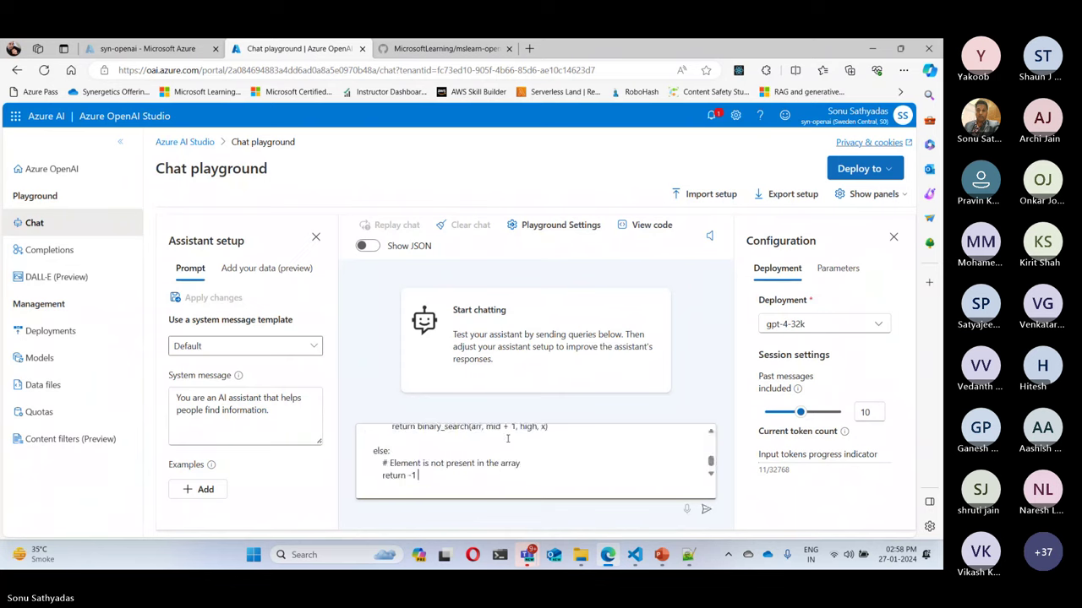
{"action": "scroll", "coordinate": [499, 434], "scroll_direction": "up", "scroll_amount": 10}
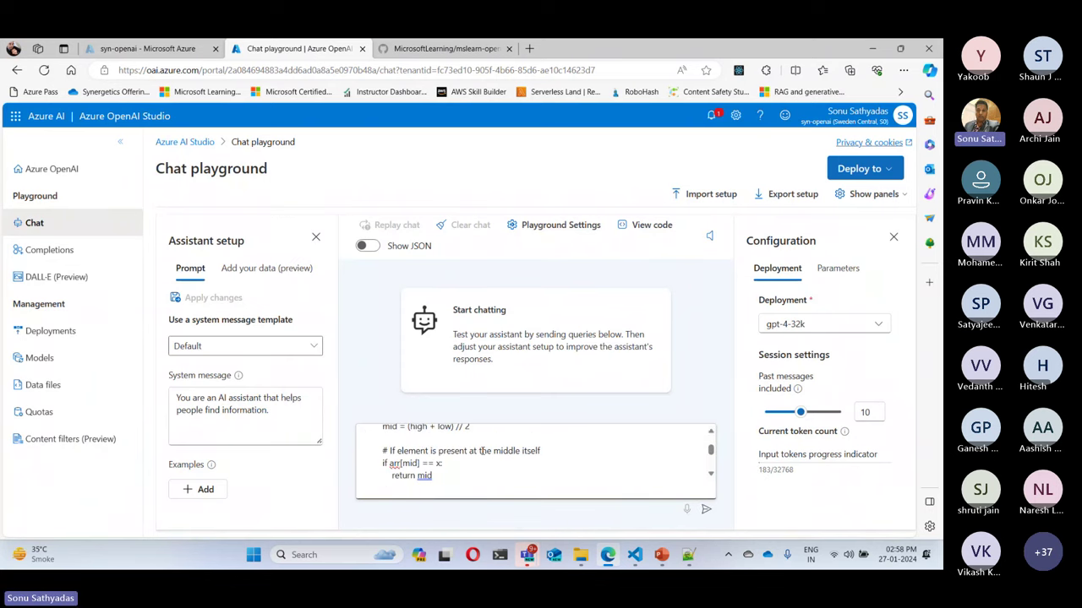
{"action": "type", "text": "Convert the below code to C#:  ---"}
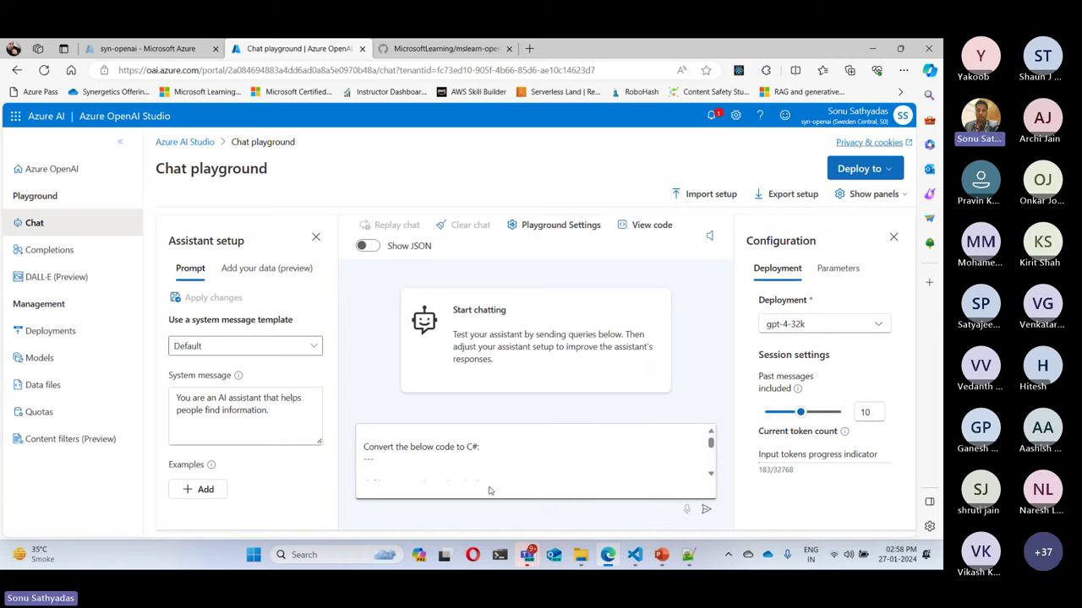
{"action": "key", "text": "BackSpace"}
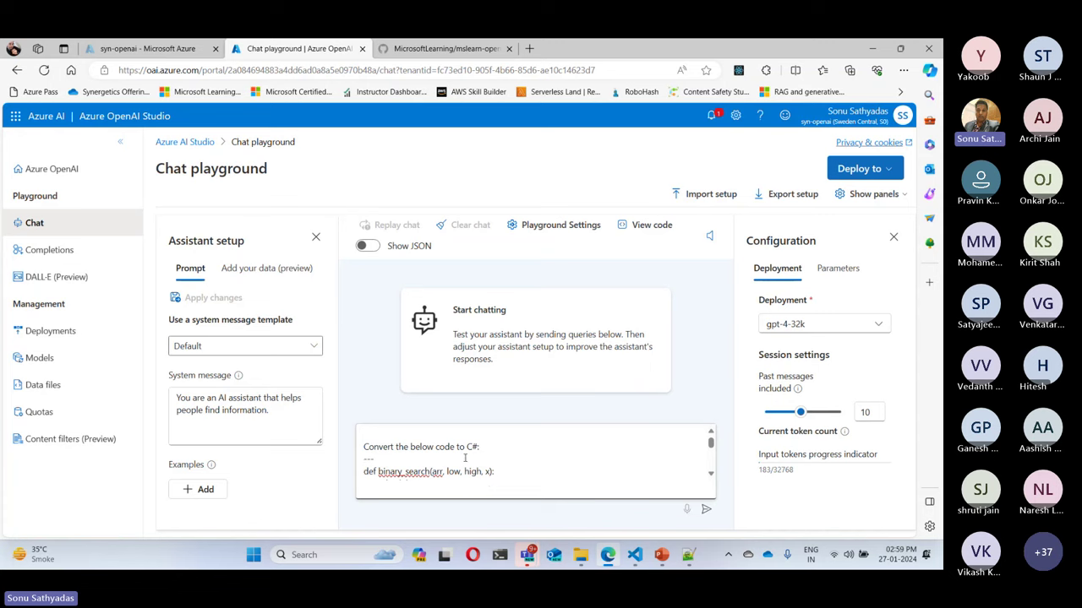
{"action": "scroll", "coordinate": [576, 457], "scroll_direction": "down", "scroll_amount": 2}
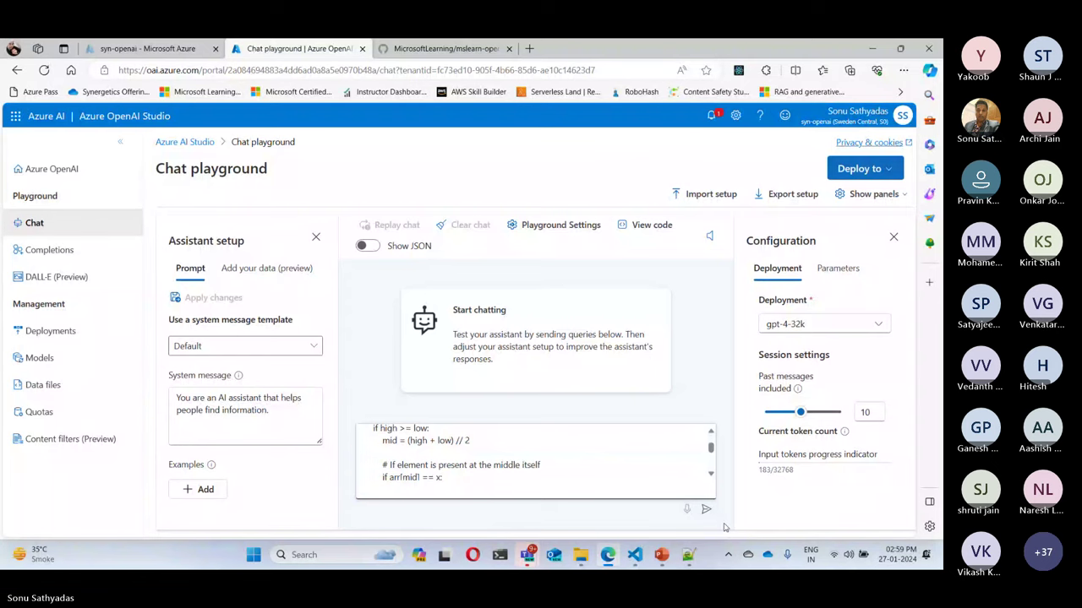
{"action": "left_click", "coordinate": [705, 509]}
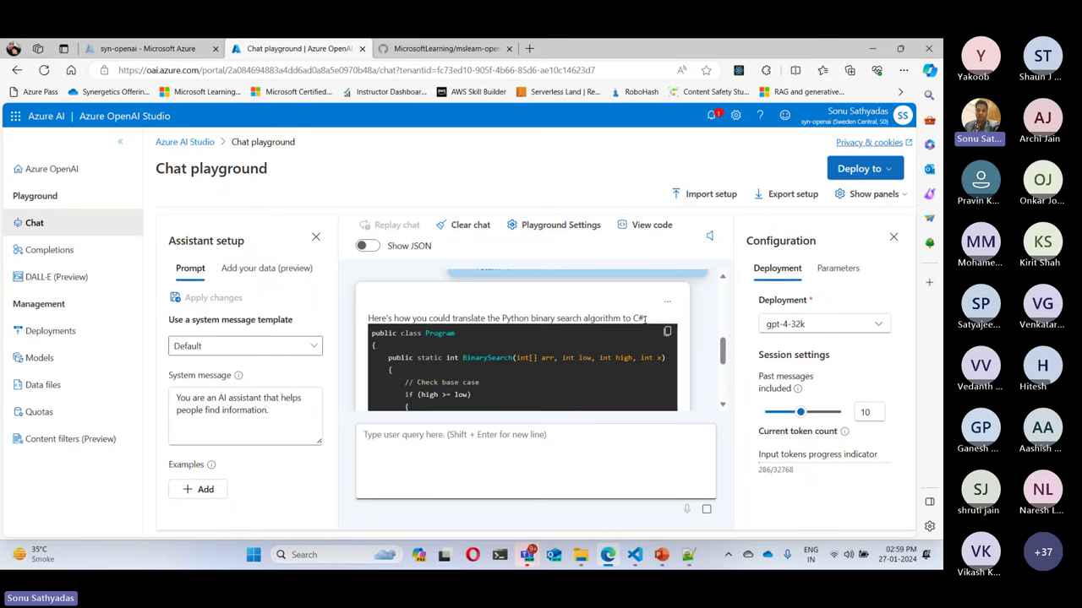
- Examine the generated C# code from the BinarySearch method signature down to the closing note of the response
{"action": "double_click", "coordinate": [487, 357]}
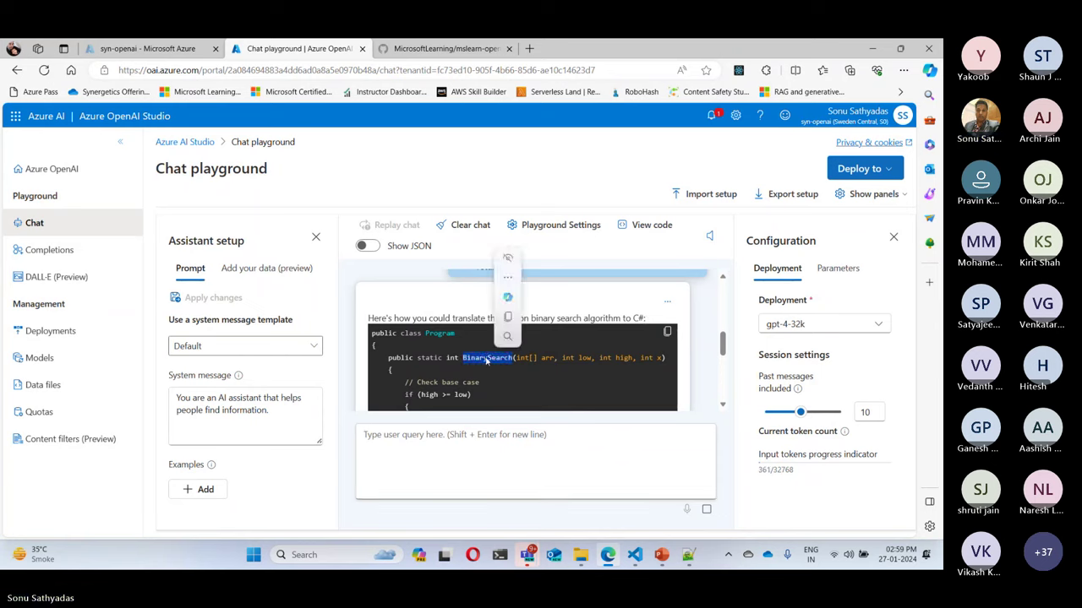
{"action": "scroll", "coordinate": [598, 367], "scroll_direction": "down", "scroll_amount": 1}
{"action": "scroll", "coordinate": [557, 373], "scroll_direction": "down", "scroll_amount": 2}
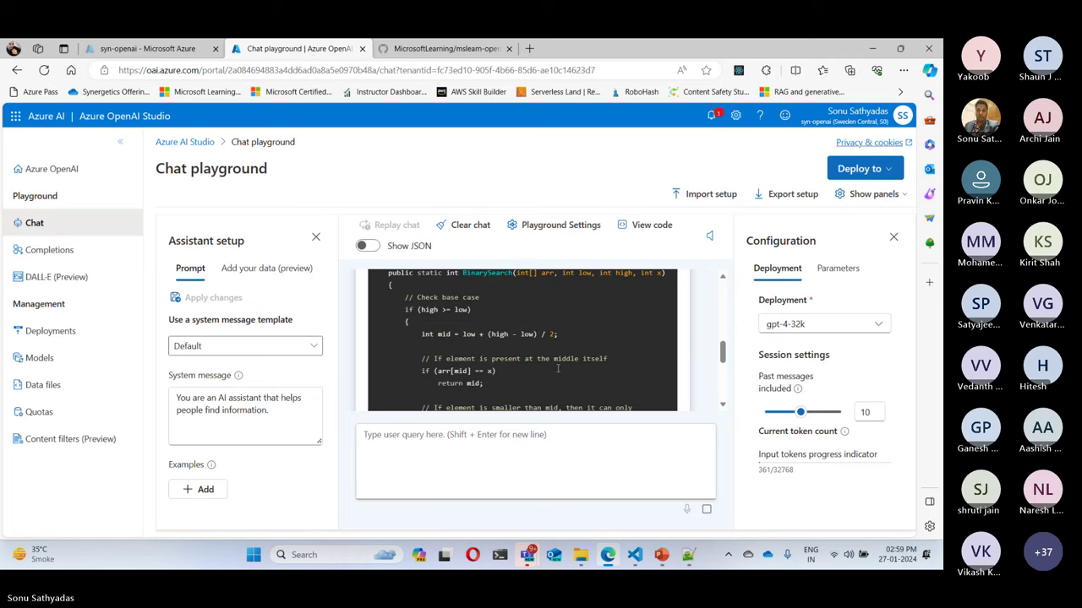
{"action": "scroll", "coordinate": [507, 370], "scroll_direction": "down", "scroll_amount": 5}
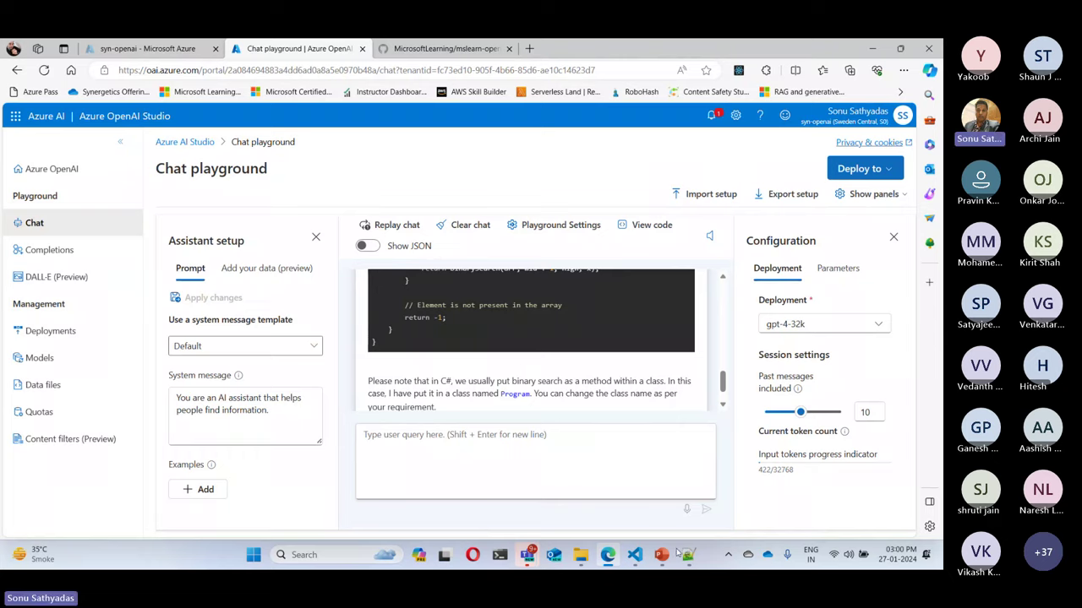
- Switch to PowerPoint, highlight "understand unknown code" in the slide title, and return to the Chat playground query field
{"action": "key", "text": "alt+Tab"}
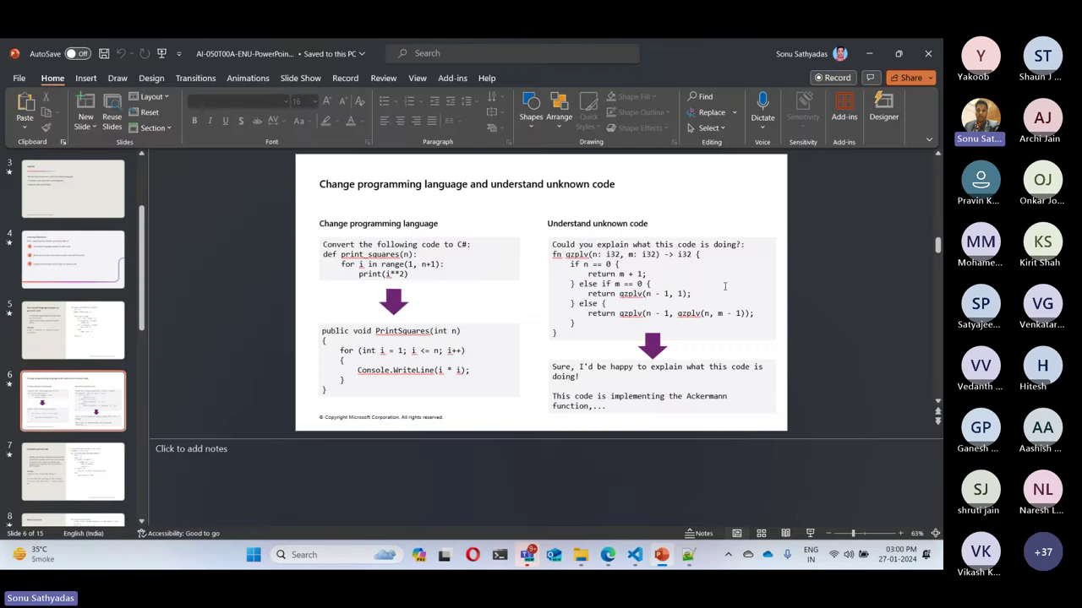
{"action": "left_click_drag", "start_coordinate": [491, 183], "coordinate": [615, 185]}
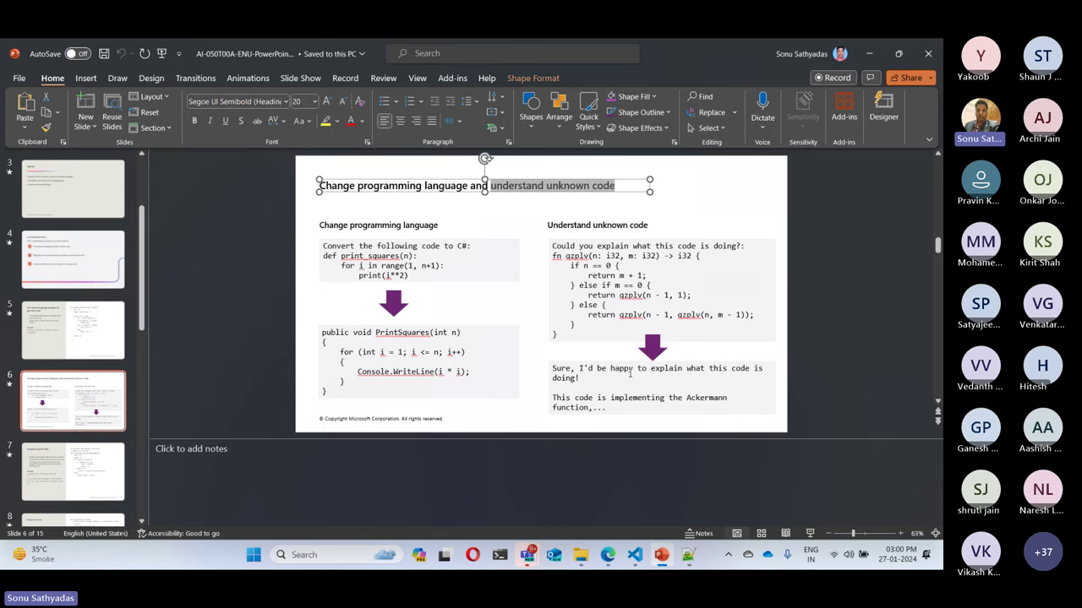
{"action": "left_click", "coordinate": [868, 53]}
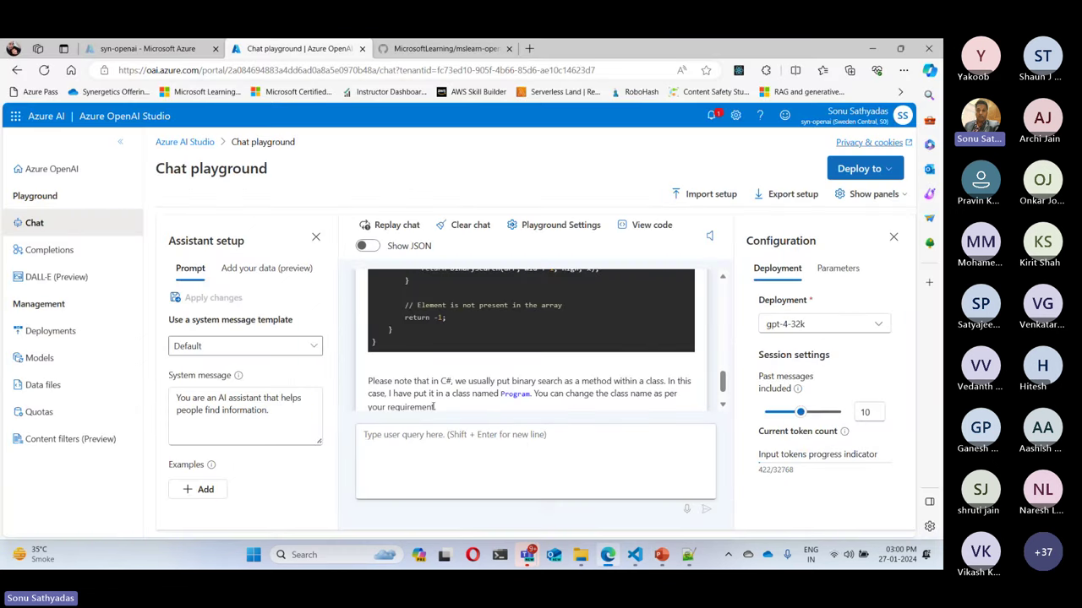
{"action": "left_click", "coordinate": [443, 454]}
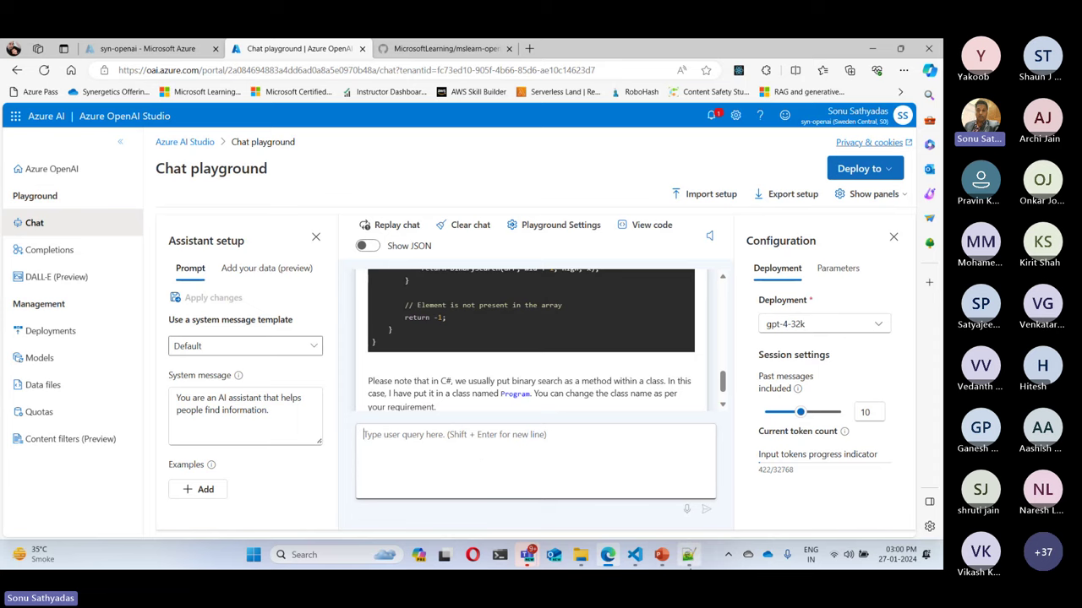
- In Notepad++, delete the instruction "Convert the below code to C#:" and the blank lines around the "---" separator
{"action": "left_click", "coordinate": [688, 554]}
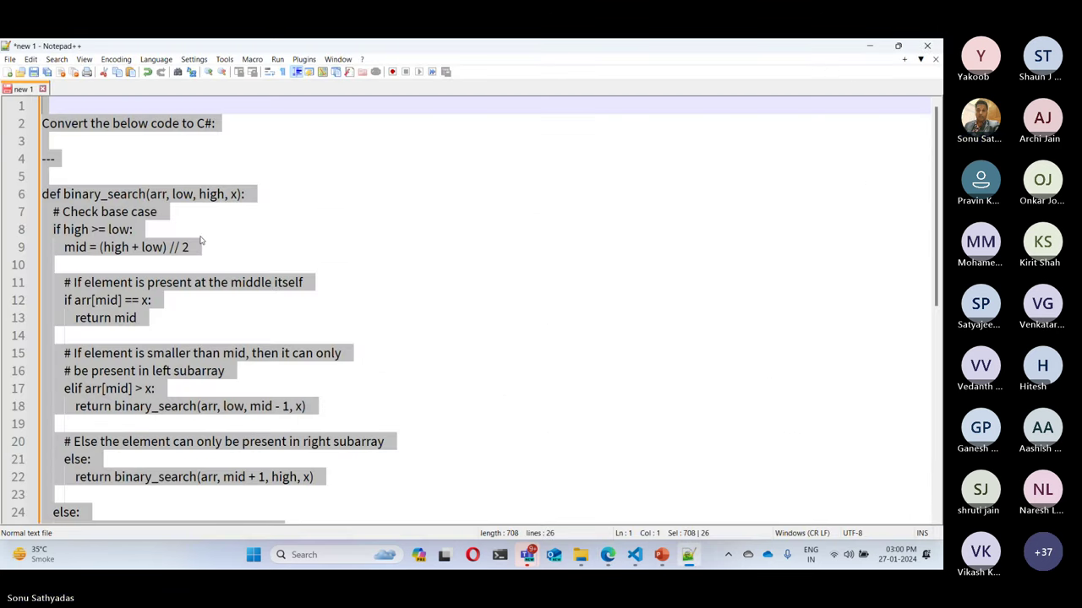
{"action": "left_click", "coordinate": [181, 144]}
{"action": "left_click_drag", "start_coordinate": [218, 124], "coordinate": [14, 124]}
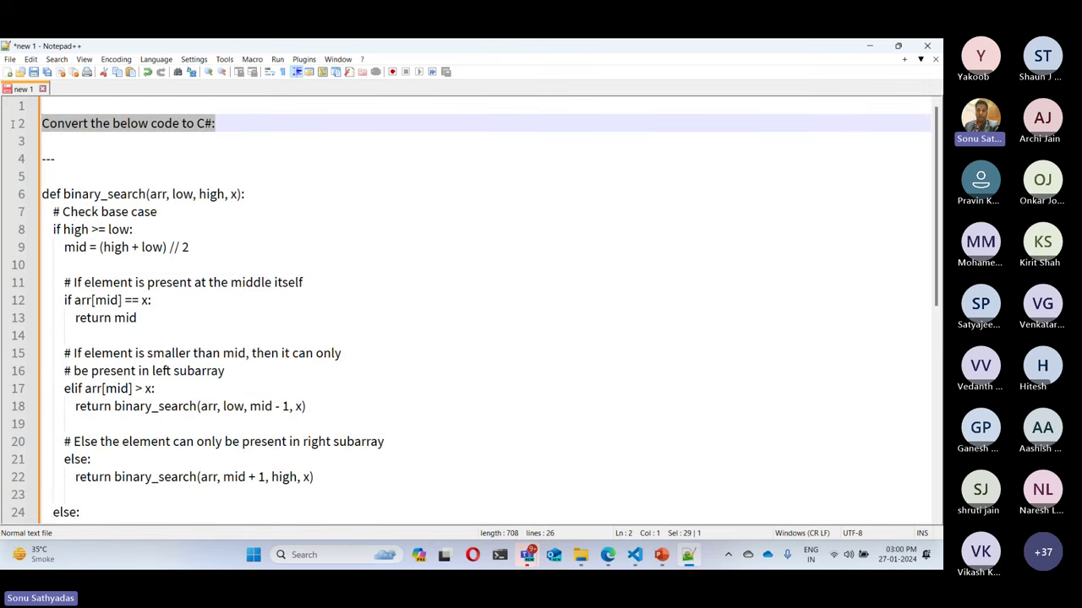
{"action": "key", "text": "Delete"}
{"action": "key", "text": "Delete"}
{"action": "key", "text": "Delete"}
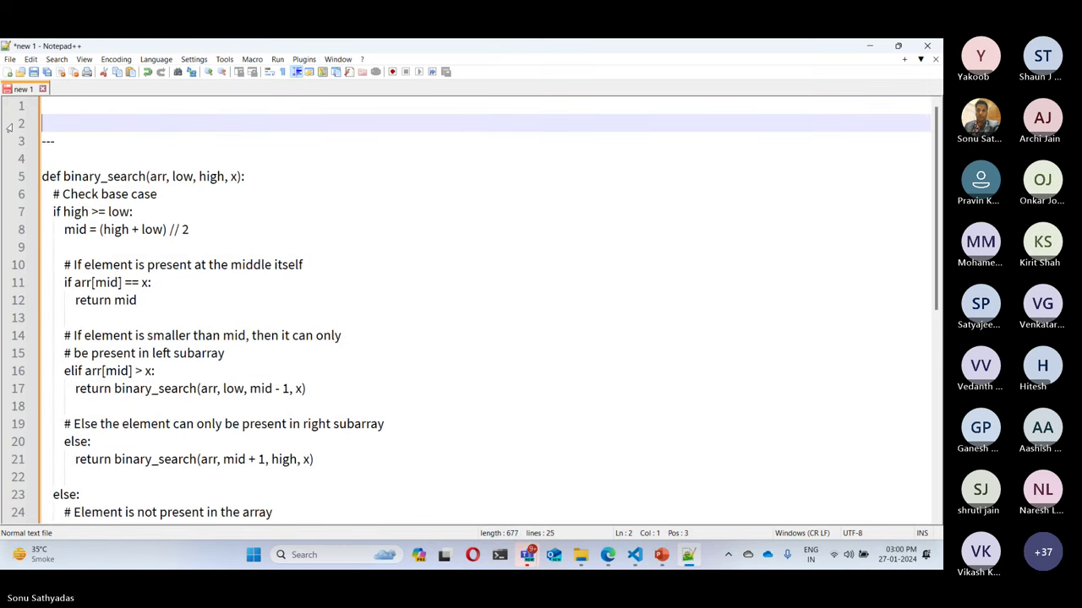
{"action": "key", "text": "Down"}
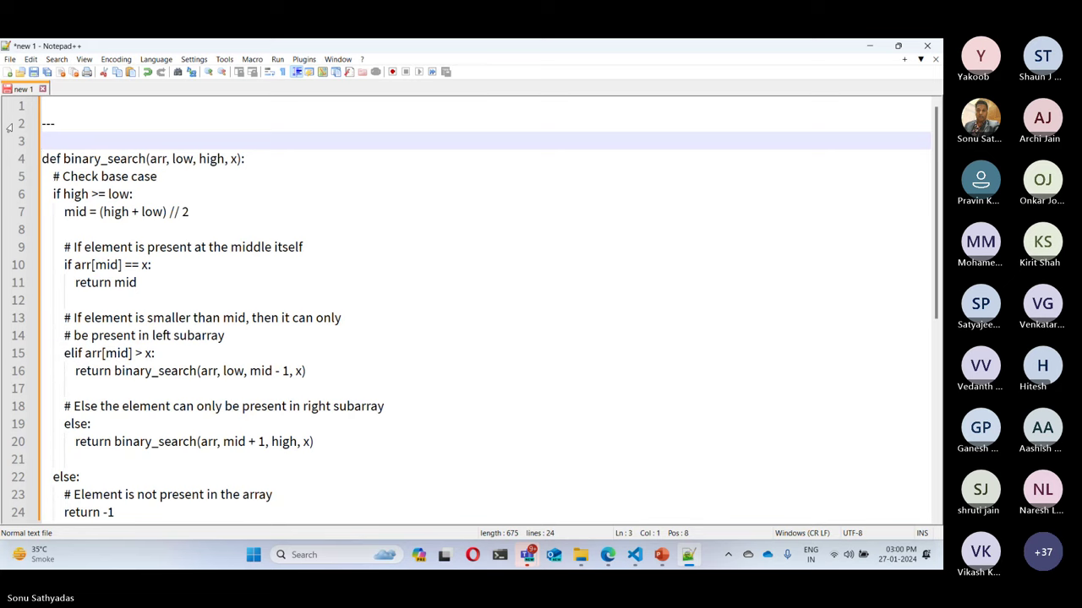
{"action": "key", "text": "Delete"}
{"action": "key", "text": "Up"}
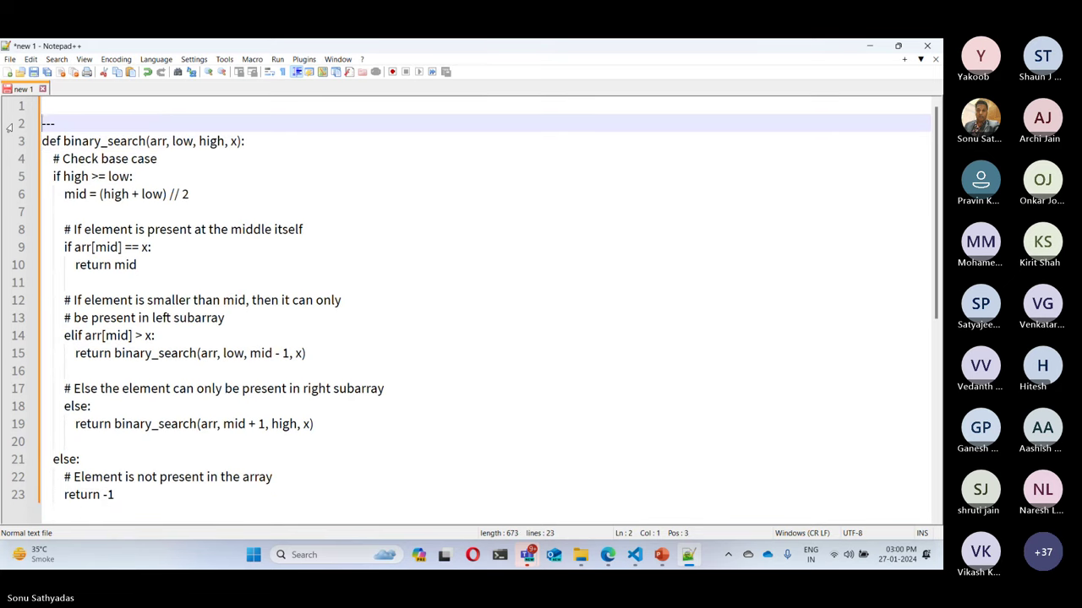
- Write the instruction "Explain the below code:" on the first line, directly above the "---" separator
{"action": "key", "text": "Return"}
{"action": "key", "text": "Up"}
{"action": "key", "text": "Up"}
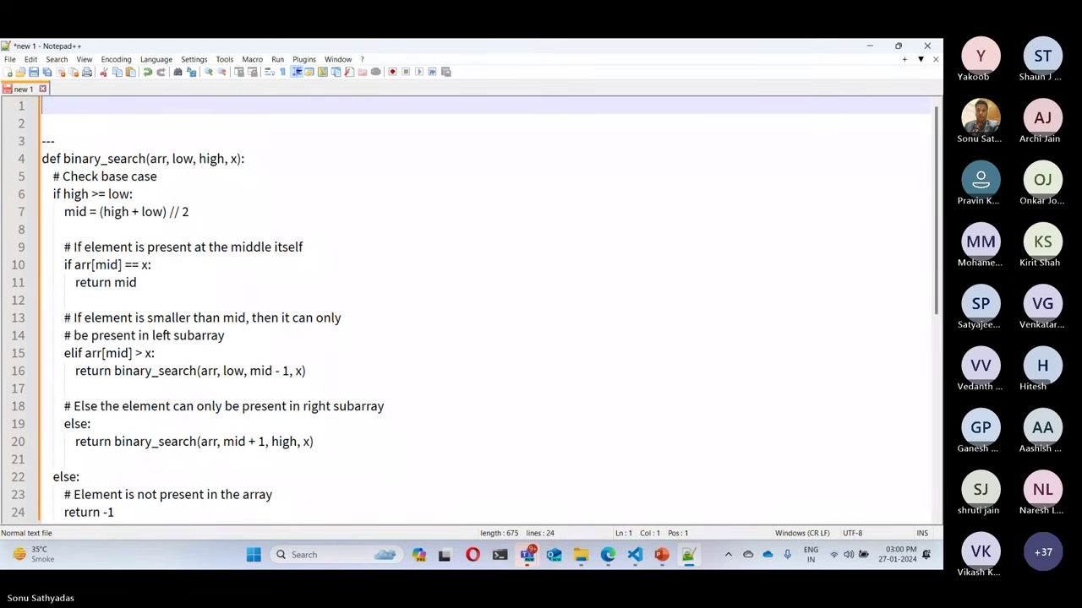
{"action": "type", "text": "Explain t"}
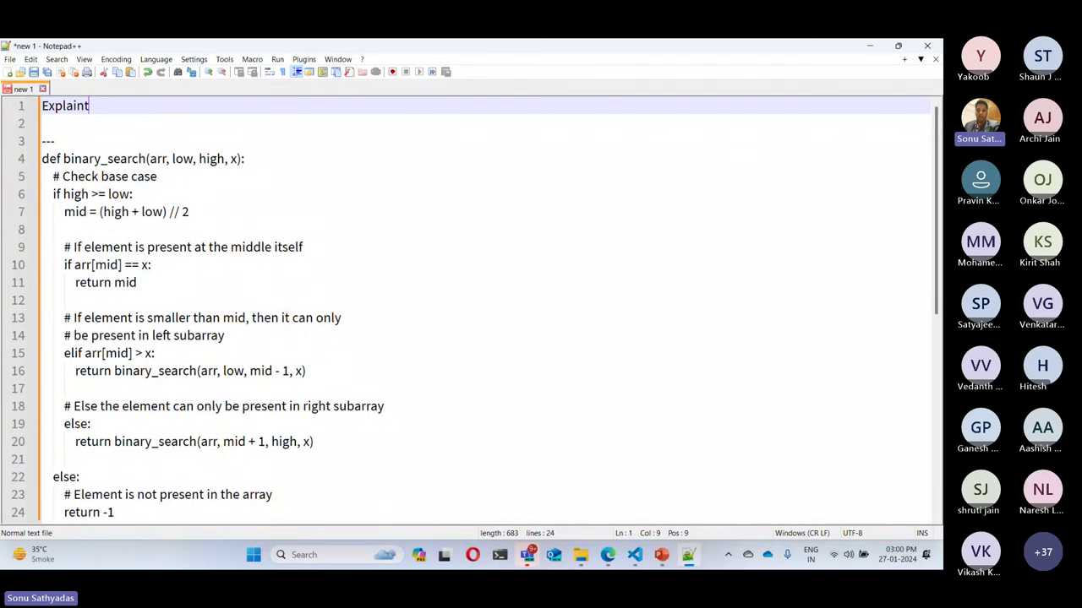
{"action": "type", "text": "h"}
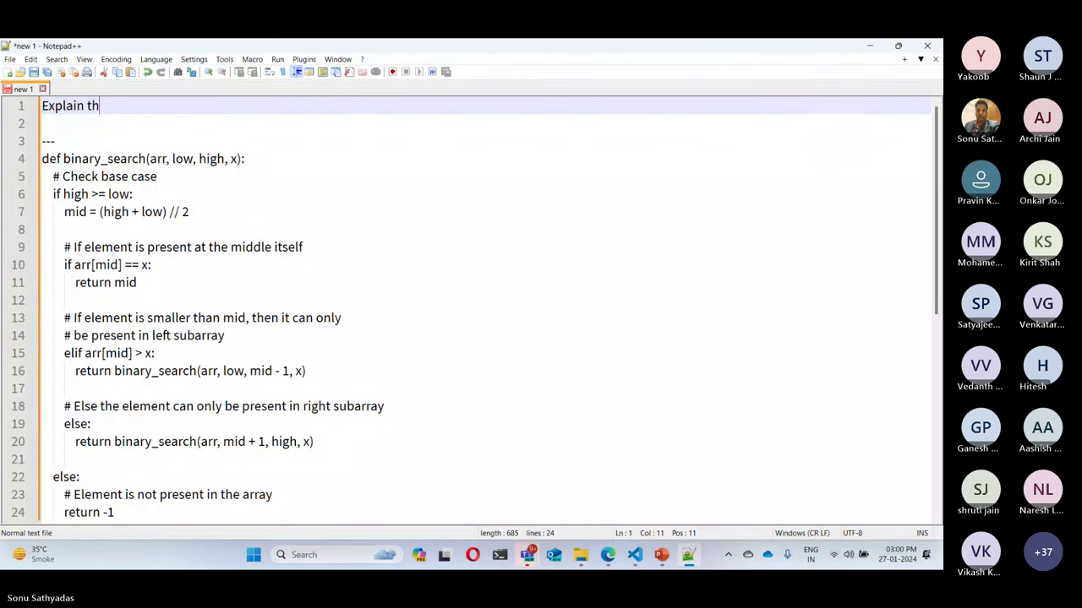
{"action": "type", "text": "e below c"}
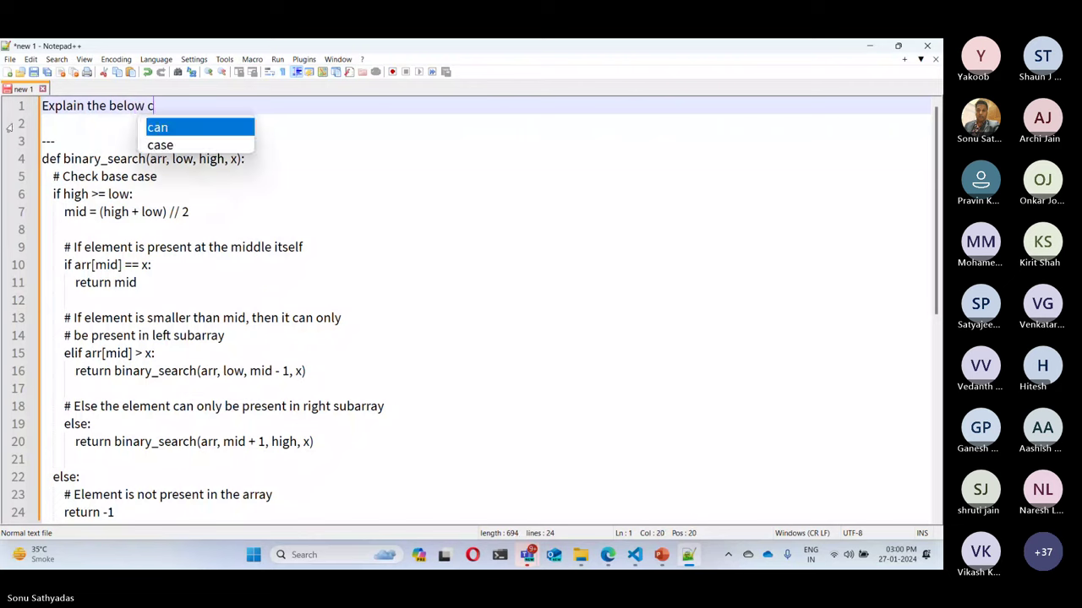
{"action": "type", "text": "ode"}
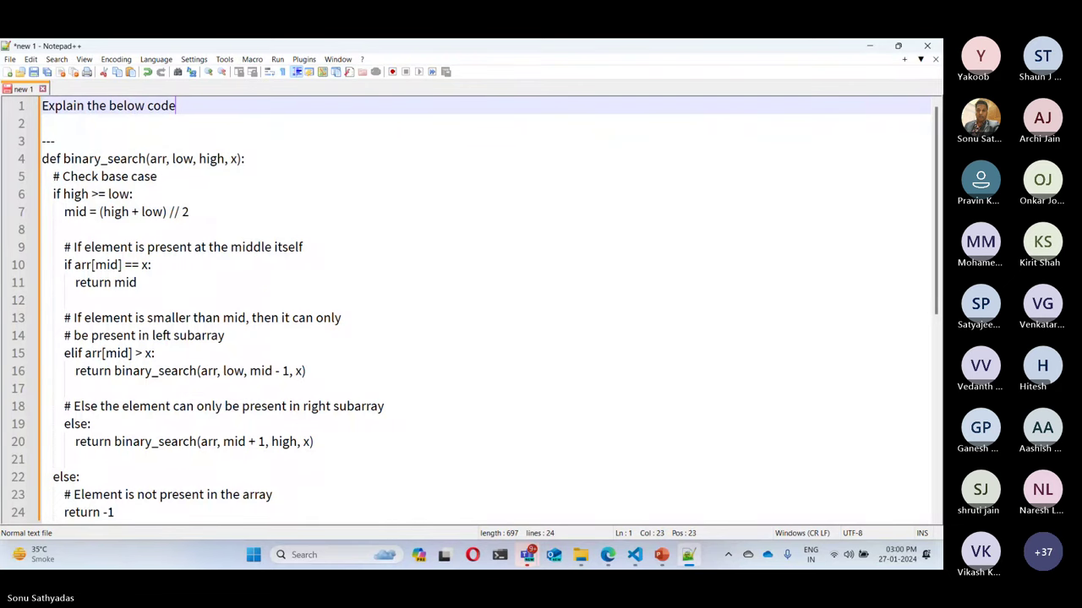
{"action": "type", "text": ":"}
{"action": "key", "text": "Delete"}
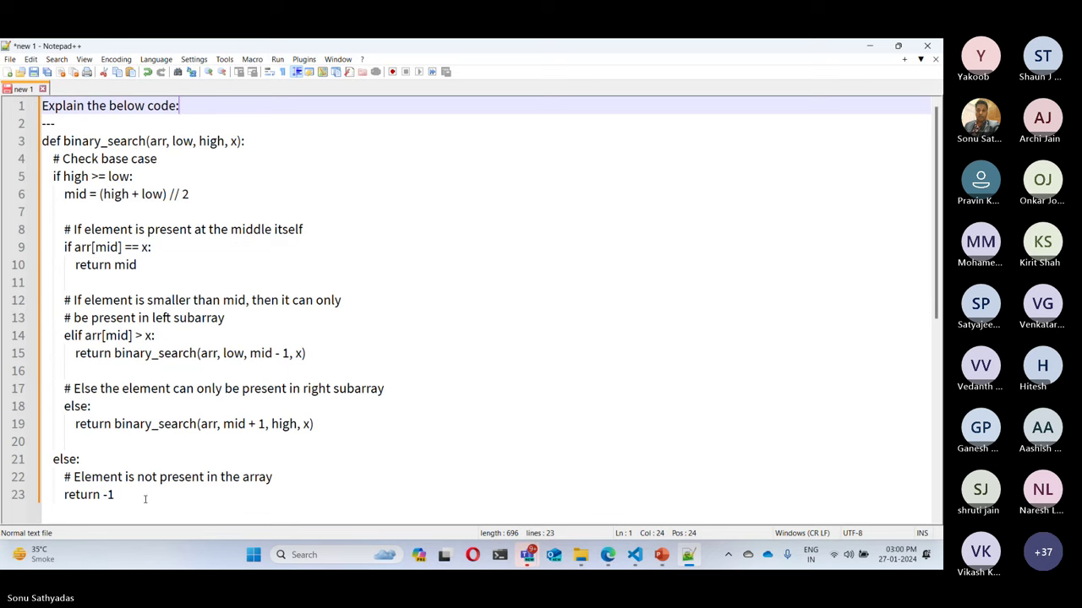
- Copy the complete explanation prompt, switch back to the Chat playground in the browser, and send it as a new query
{"action": "left_click_drag", "start_coordinate": [145, 500], "coordinate": [17, 43]}
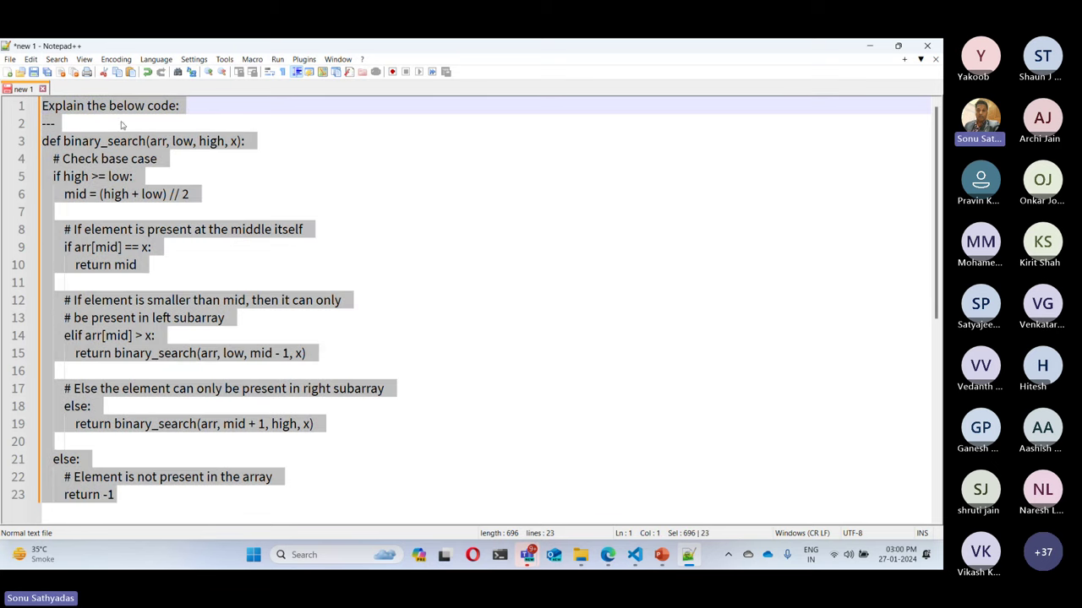
{"action": "left_click", "coordinate": [634, 557]}
{"action": "left_click", "coordinate": [607, 556]}
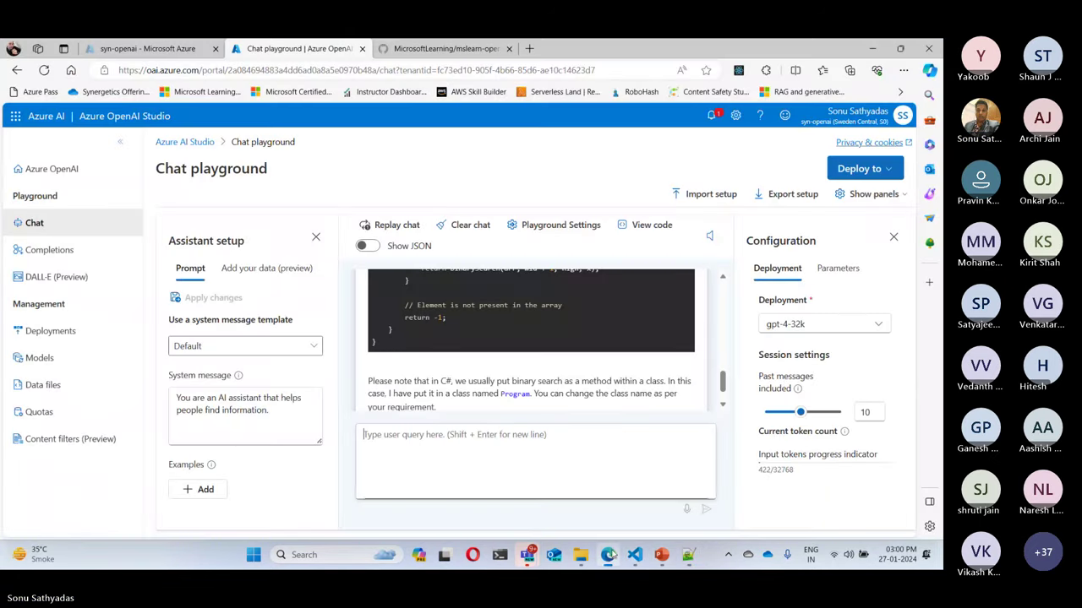
{"action": "left_click", "coordinate": [492, 460]}
{"action": "key", "text": "ctrl+v"}
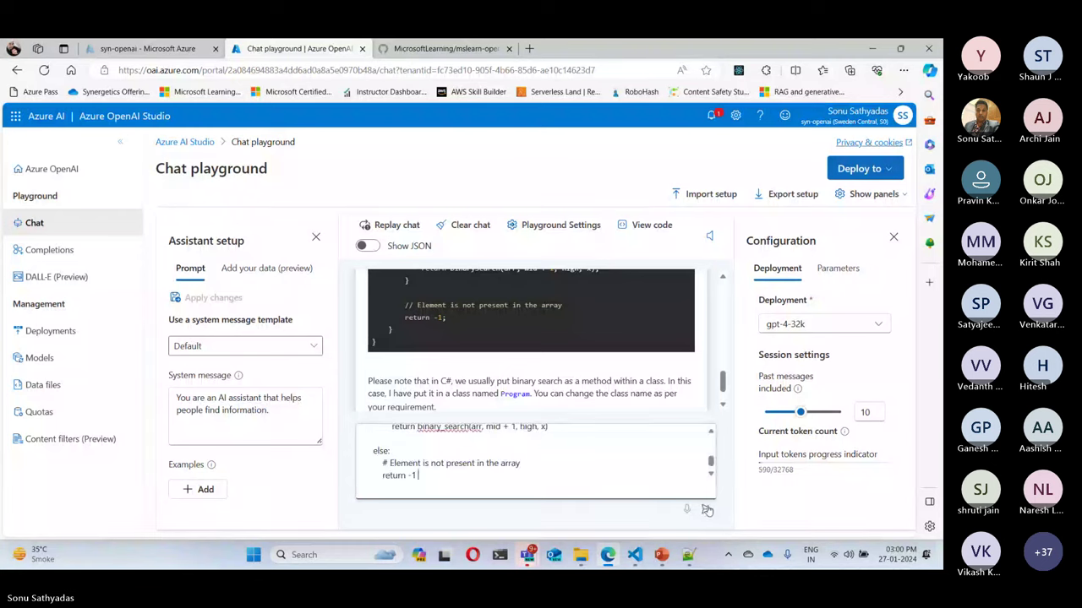
{"action": "left_click", "coordinate": [707, 511]}
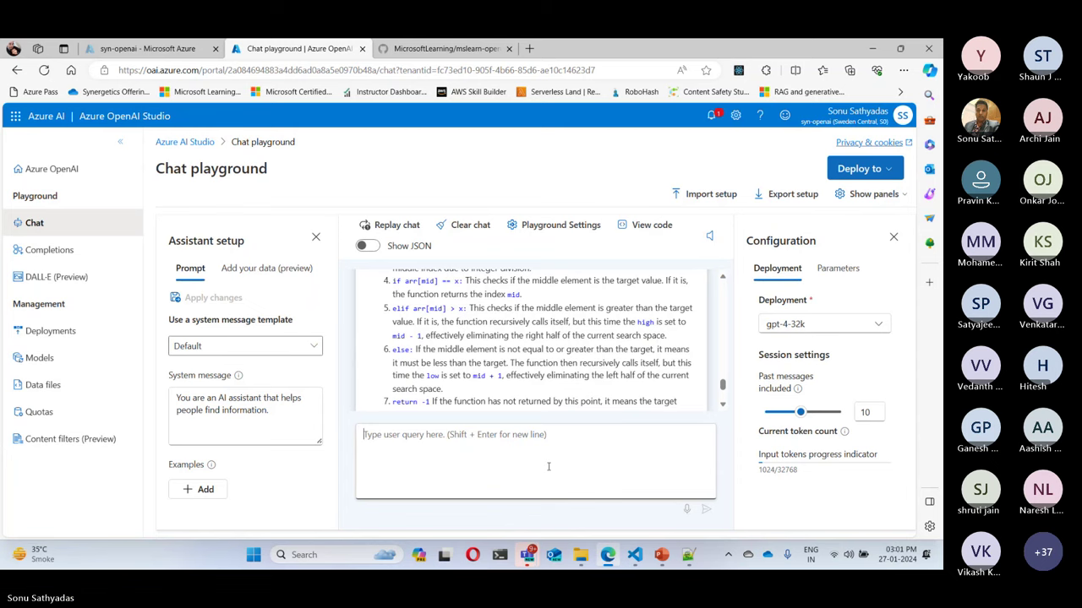
- Switch to PowerPoint, start the slide show from the current slide, and advance to the "Complete partial code" slide
{"action": "left_click", "coordinate": [661, 555]}
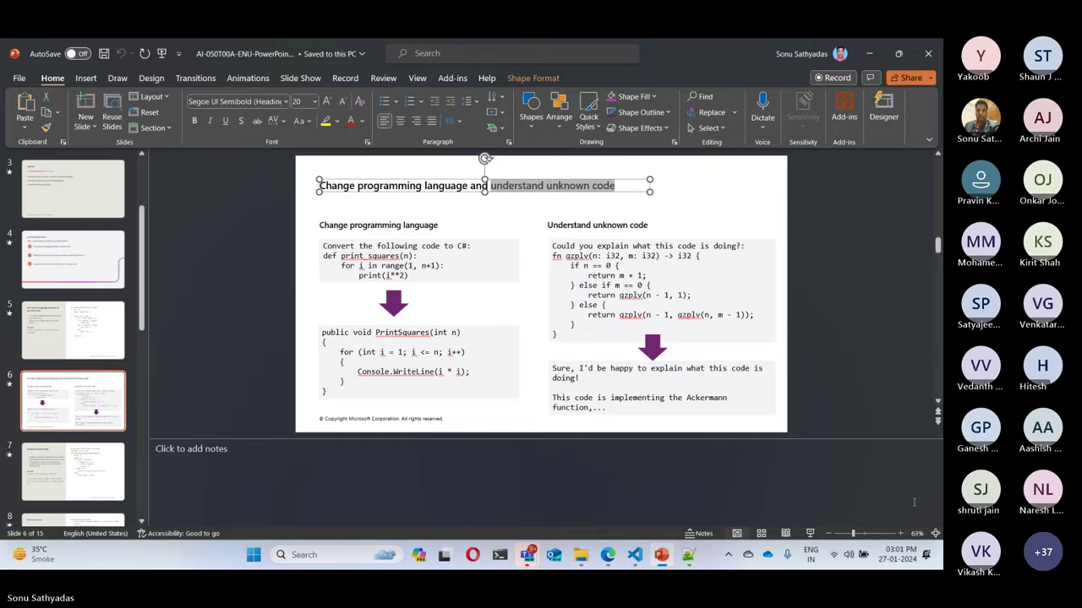
{"action": "left_click", "coordinate": [809, 533]}
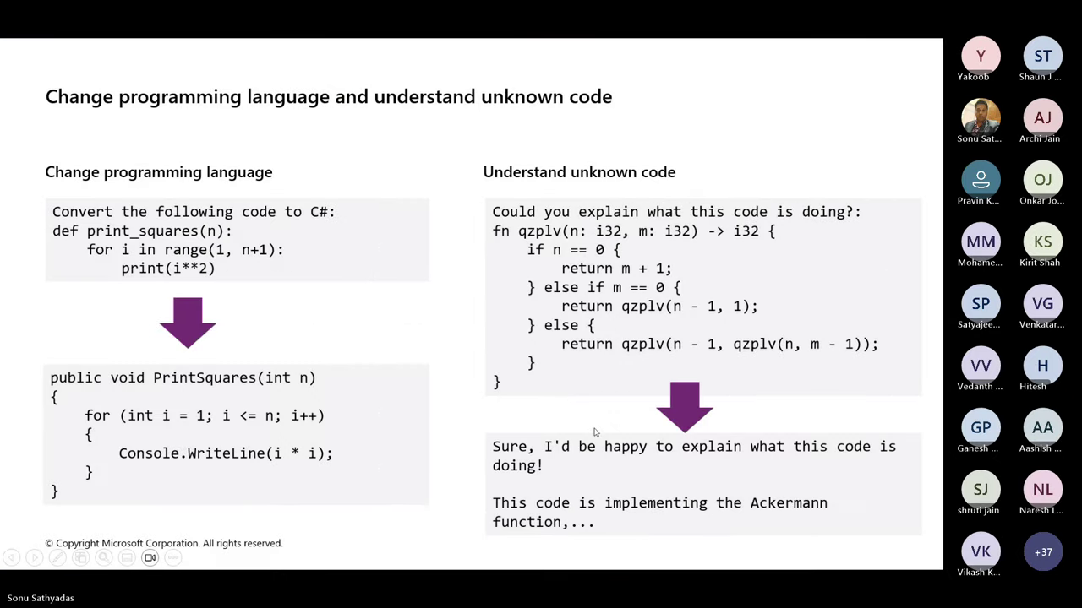
{"action": "left_click", "coordinate": [594, 432]}
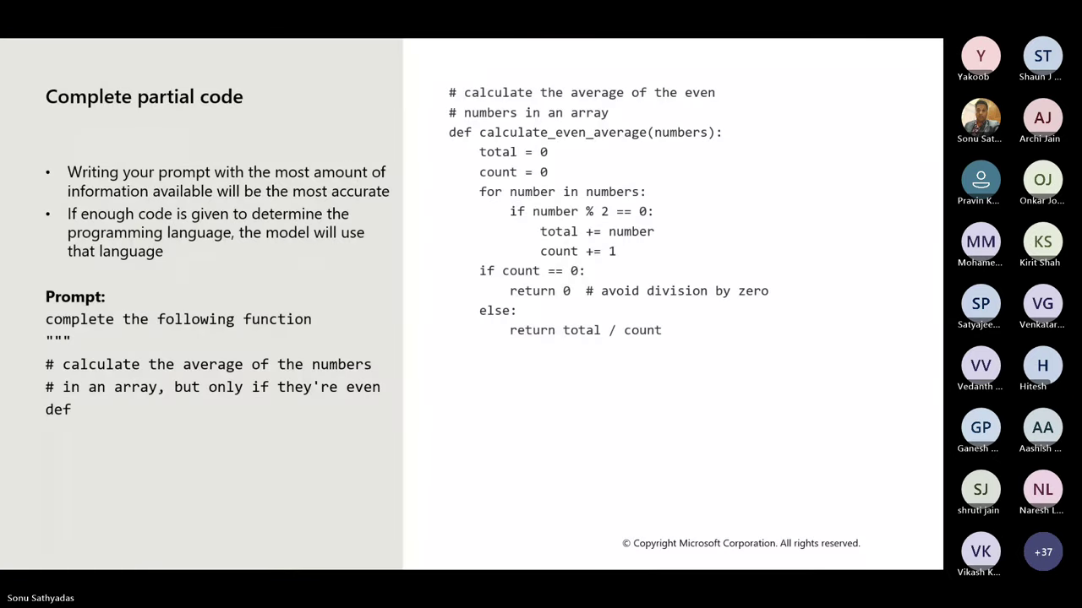
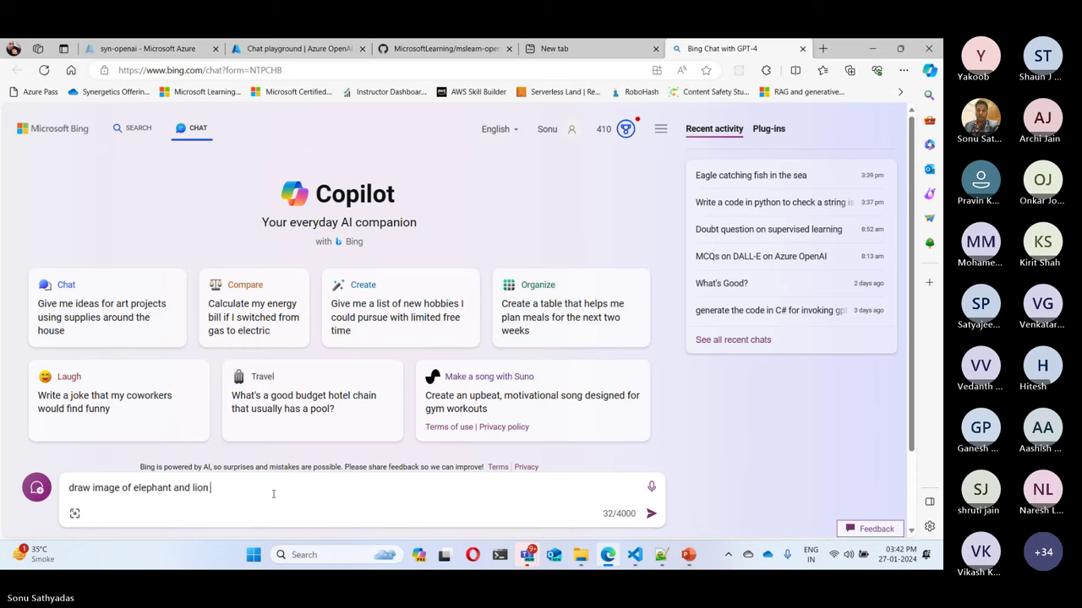
- Complete the Copilot prompt as "draw image of elephant and lion running a race, realistic image" and send it
{"action": "type", "text": "runn"}
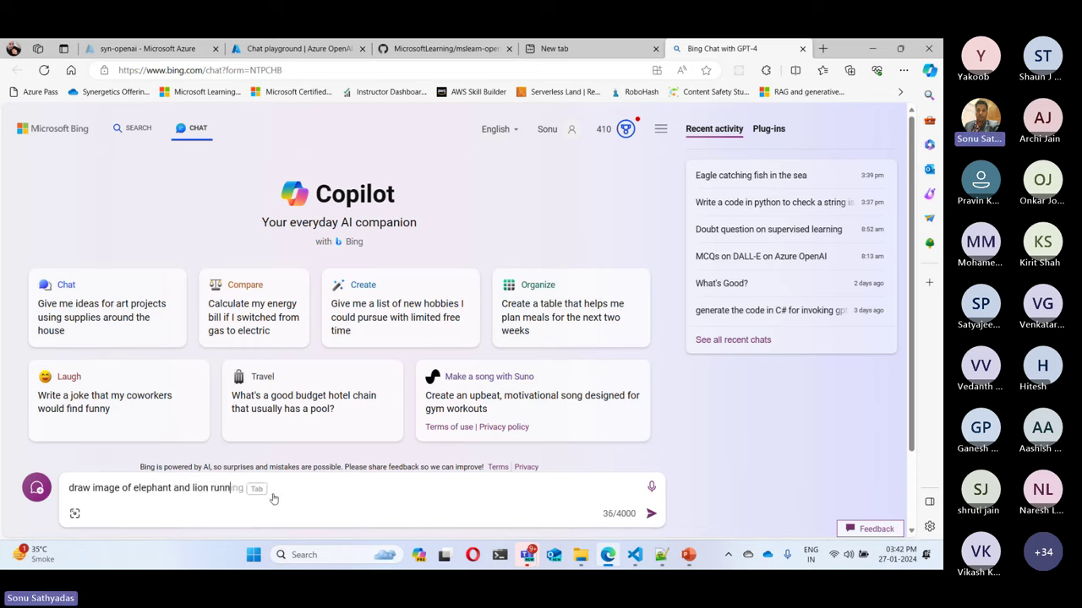
{"action": "type", "text": "ing a race."}
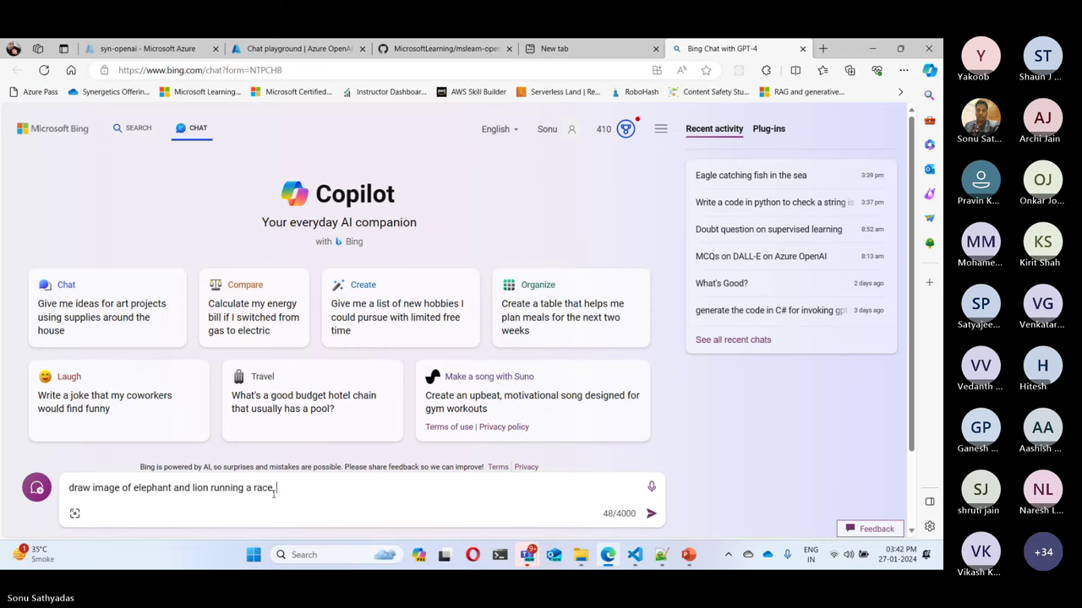
{"action": "type", "text": " c"}
{"action": "key", "text": "BackSpace"}
{"action": "type", "text": "realist"}
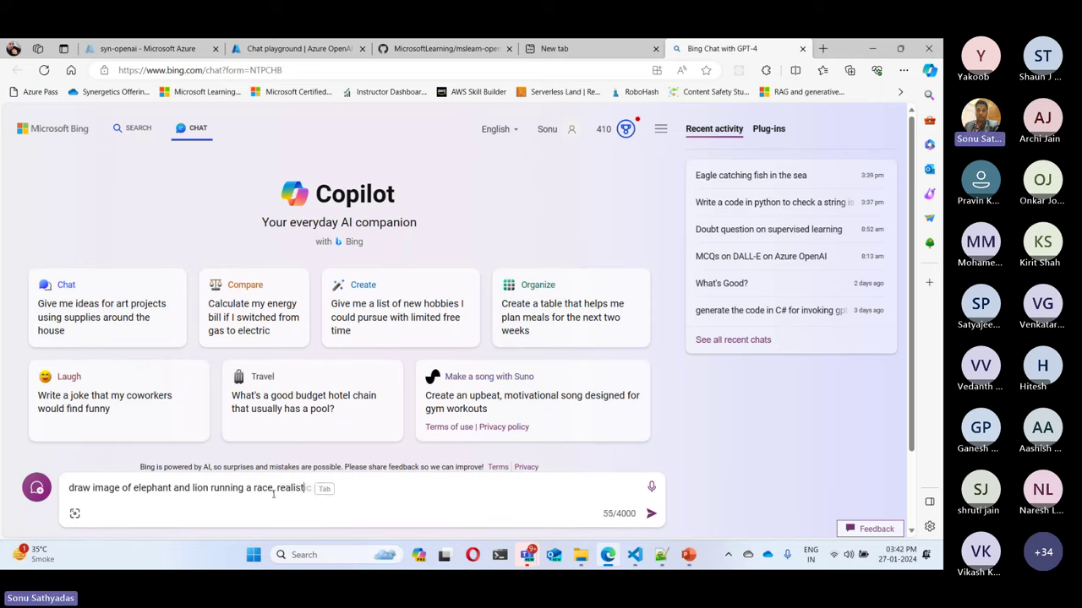
{"action": "key", "text": "Tab"}
{"action": "type", "text": "image"}
{"action": "key", "text": "Return"}
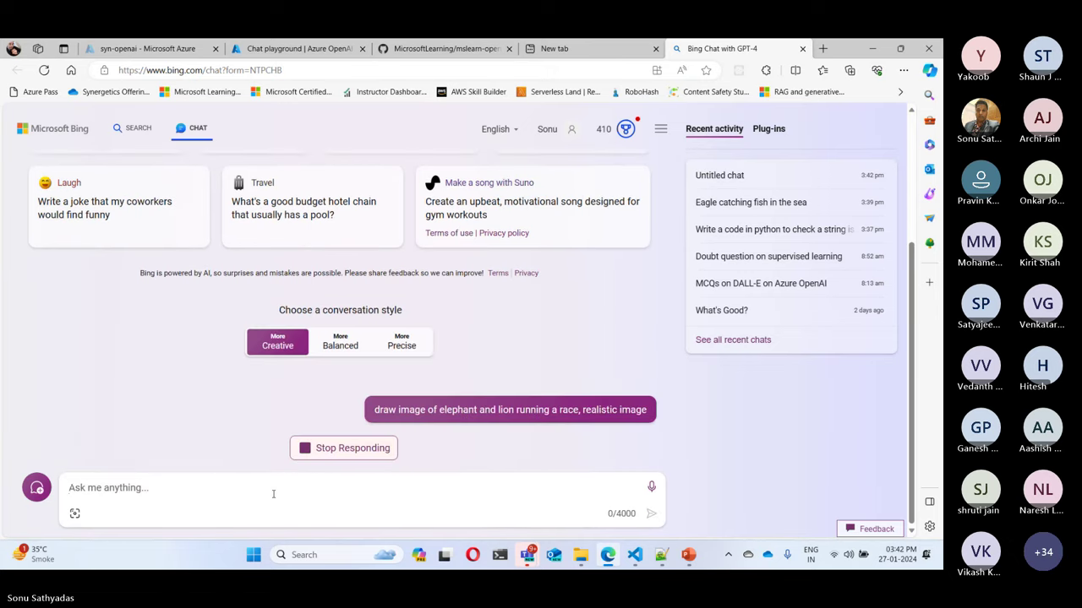
{"action": "mouse_move", "coordinate": [646, 408]}
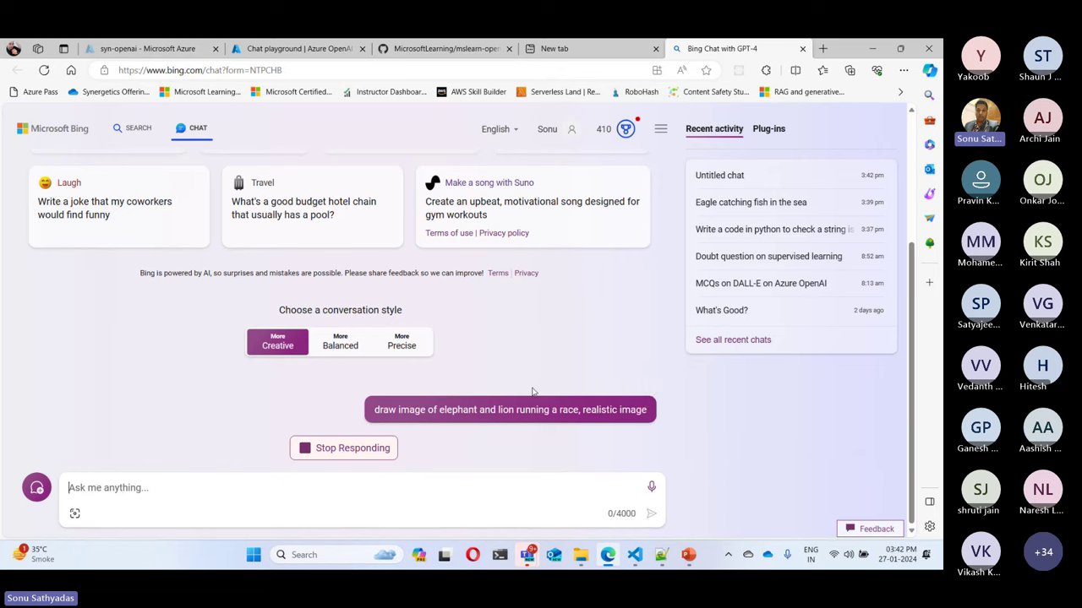
{"action": "mouse_move", "coordinate": [375, 411]}
{"action": "left_mouse_down"}
{"action": "mouse_move", "coordinate": [505, 416]}
{"action": "mouse_move", "coordinate": [499, 467]}
{"action": "left_mouse_up"}
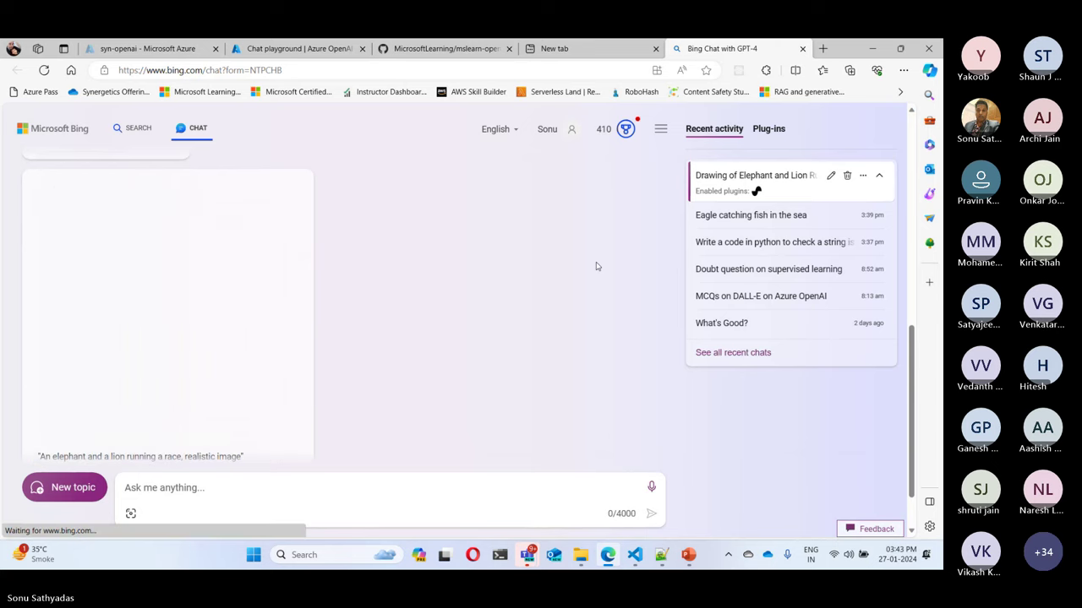
- View each generated realistic elephant and lion image at full size, from the first to the last, and close the viewer
{"action": "left_click", "coordinate": [111, 257]}
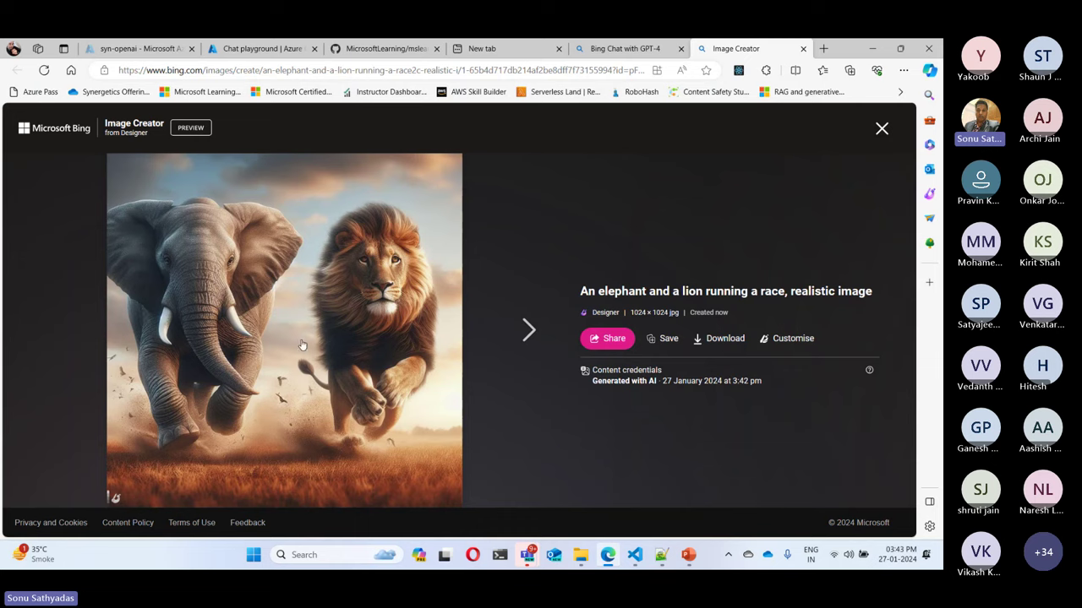
{"action": "left_click", "coordinate": [522, 331]}
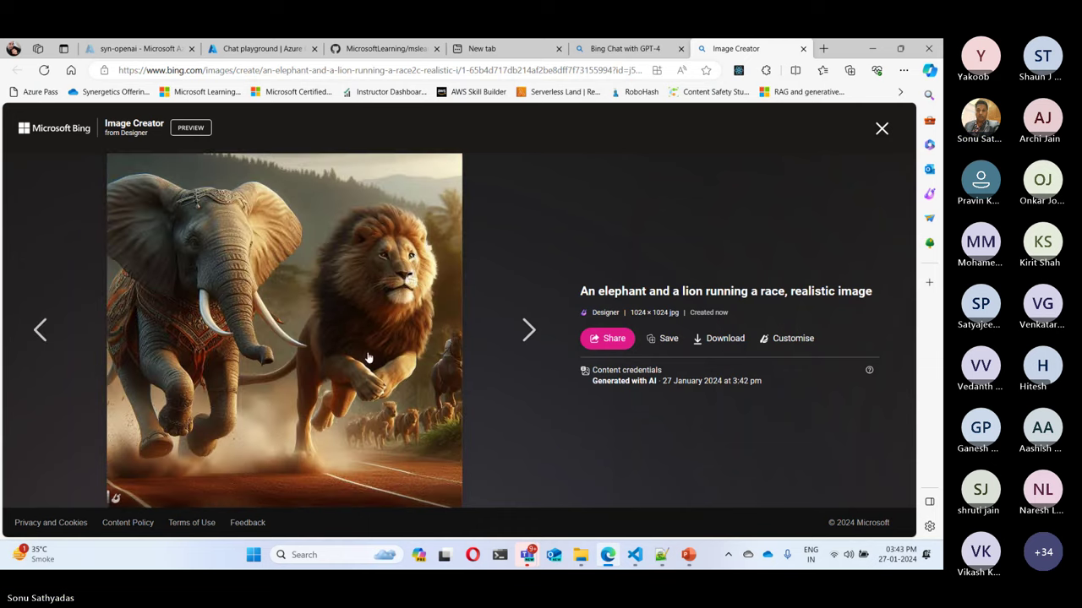
{"action": "left_click", "coordinate": [522, 332]}
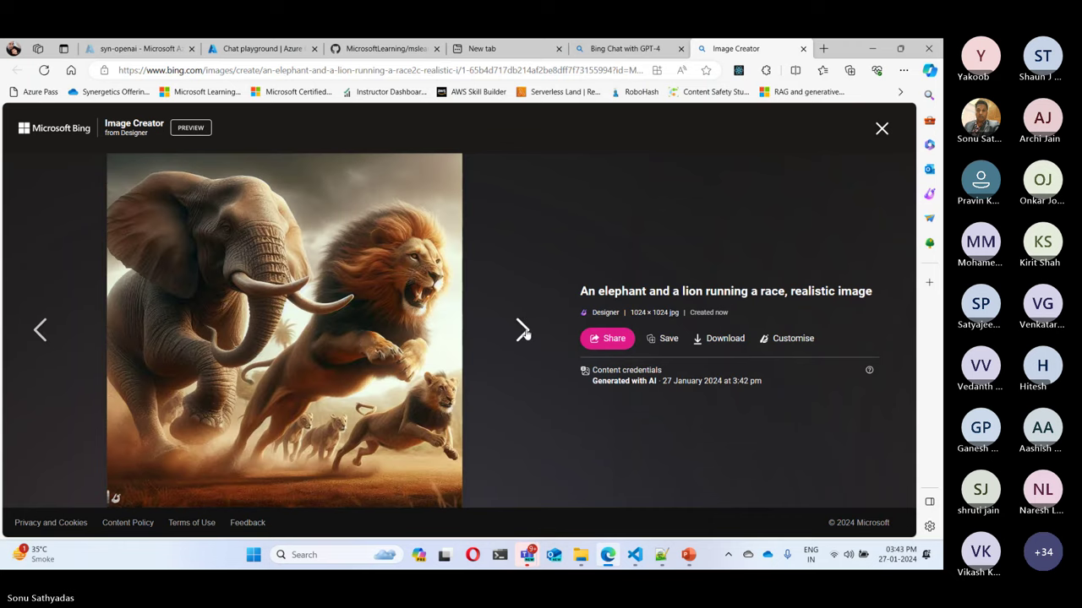
{"action": "left_click", "coordinate": [523, 332]}
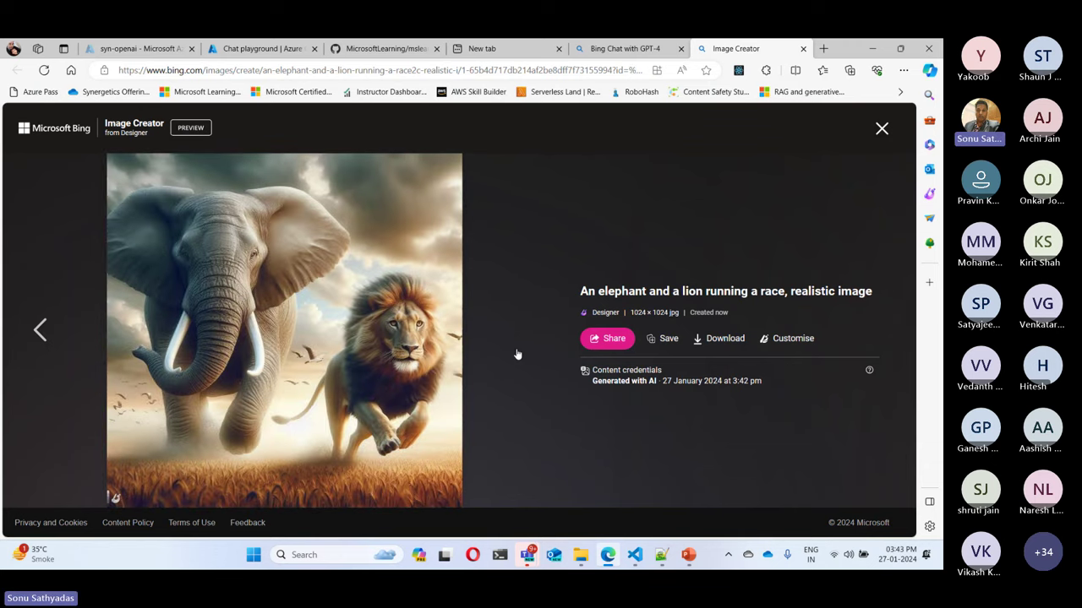
{"action": "left_click", "coordinate": [881, 129]}
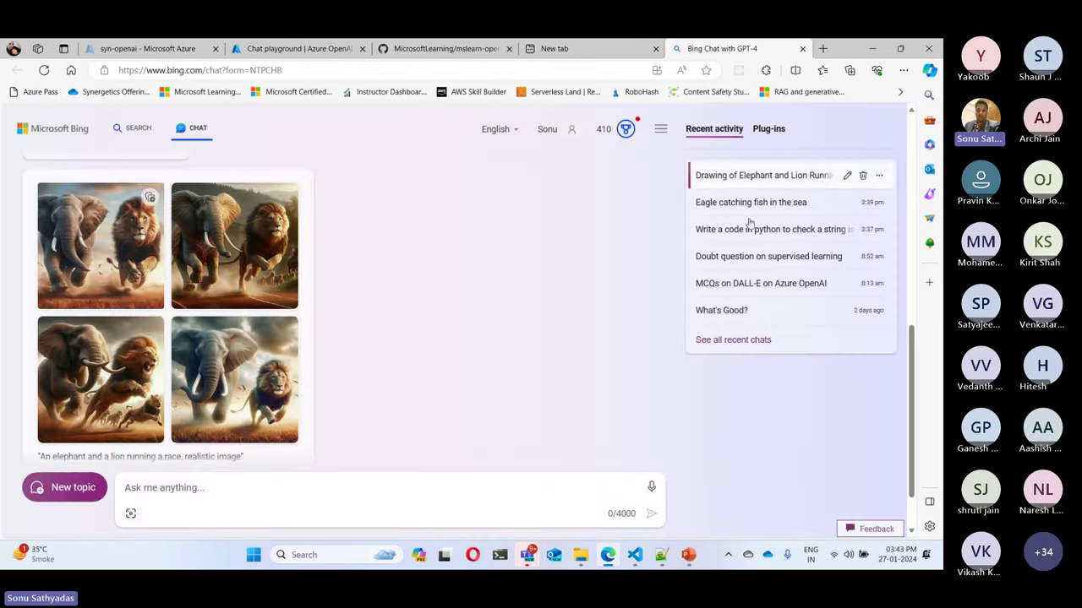
- Copy the full text of the sent realistic image prompt and paste it into the message box
{"action": "scroll", "coordinate": [380, 355], "scroll_direction": "up", "scroll_amount": 5}
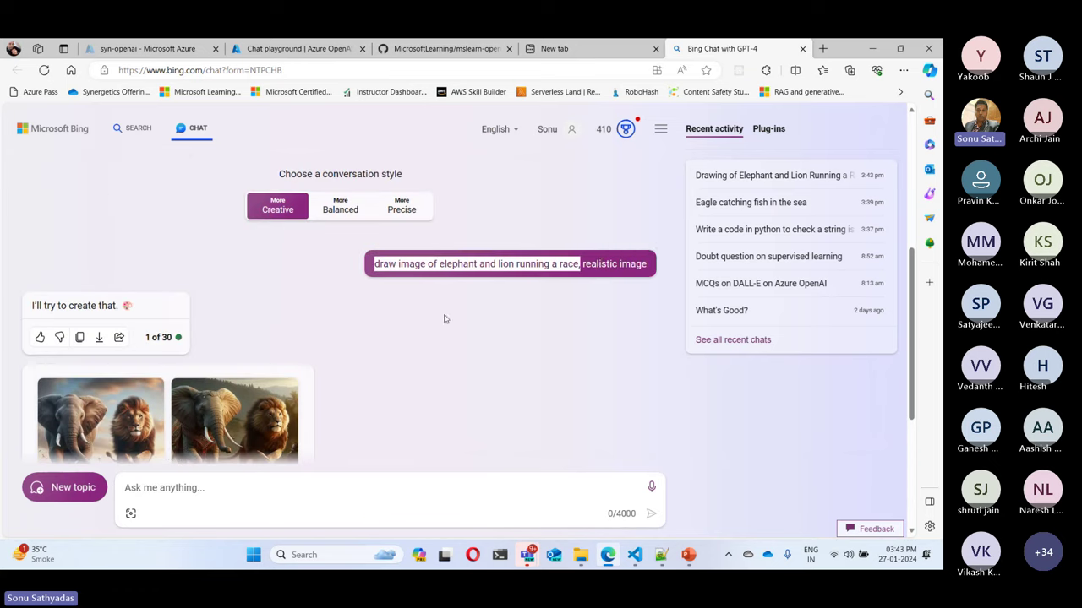
{"action": "mouse_move", "coordinate": [639, 258]}
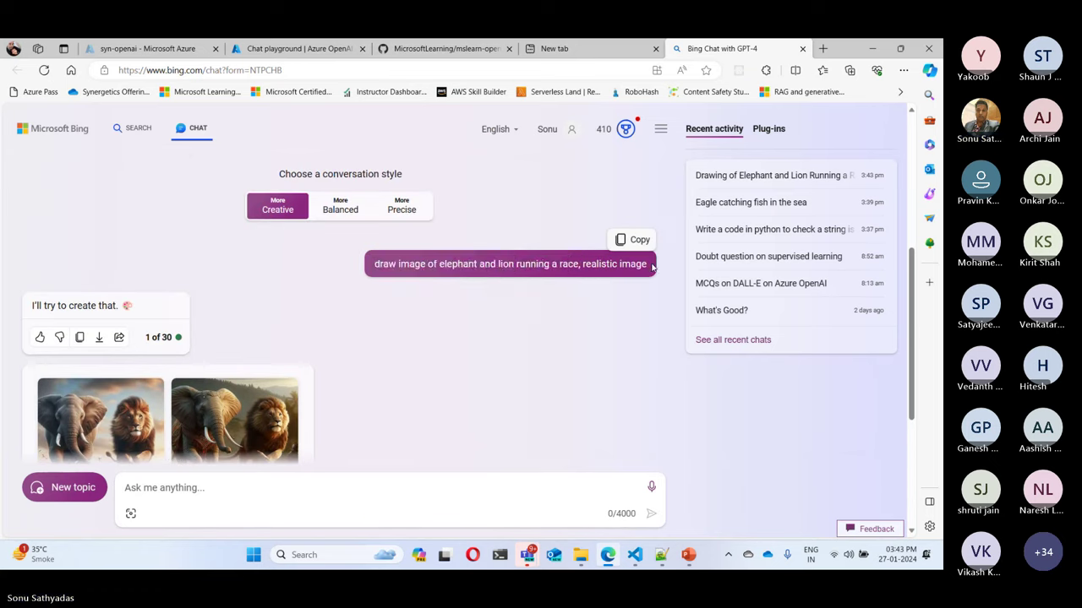
{"action": "left_click_drag", "start_coordinate": [653, 269], "coordinate": [361, 269]}
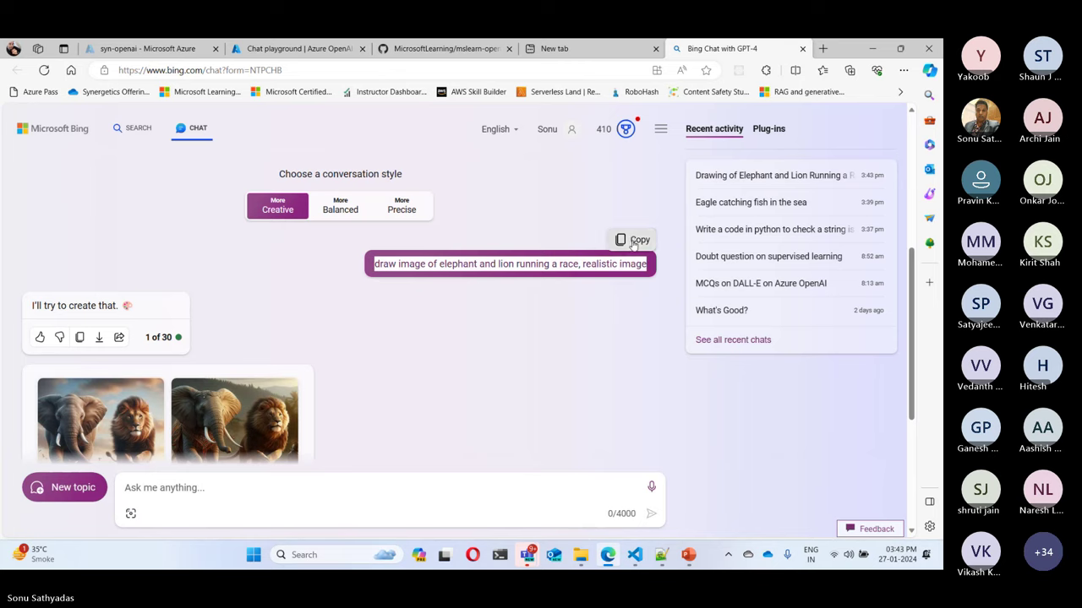
{"action": "scroll", "coordinate": [440, 364], "scroll_direction": "down", "scroll_amount": 5}
{"action": "left_click", "coordinate": [300, 488]}
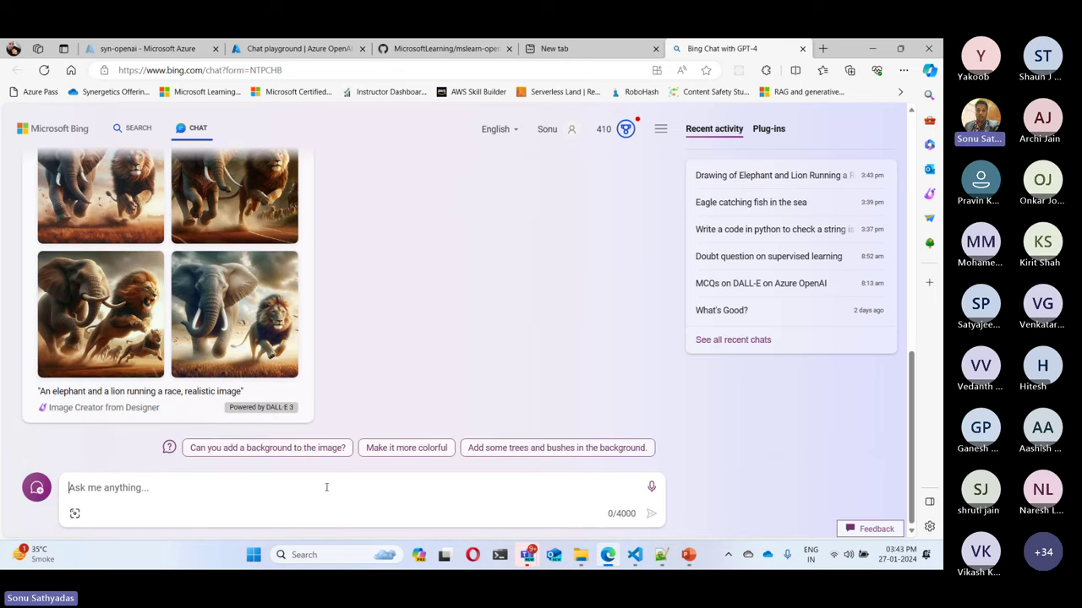
{"action": "key", "text": "ctrl+v"}
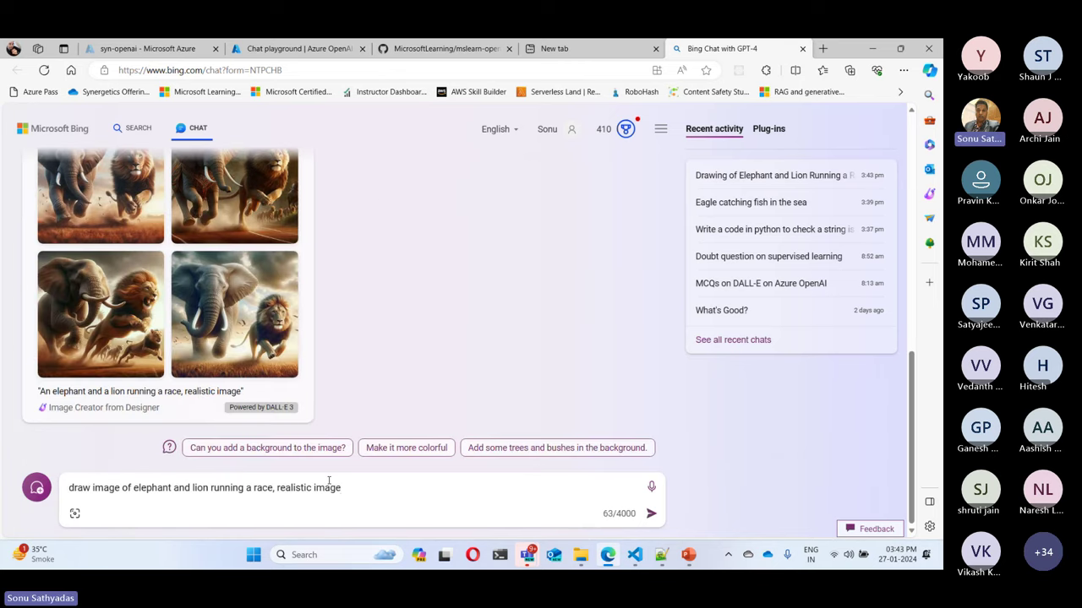
- Replace the ending "realistic image" of the pasted prompt with "cartoon image" and send it
{"action": "key", "text": "BackSpace"}
{"action": "key", "text": "BackSpace"}
{"action": "key", "text": "BackSpace"}
{"action": "key", "text": "BackSpace"}
{"action": "key", "text": "BackSpace"}
{"action": "key", "text": "BackSpace"}
{"action": "key", "text": "BackSpace"}
{"action": "key", "text": "BackSpace"}
{"action": "key", "text": "BackSpace"}
{"action": "key", "text": "BackSpace"}
{"action": "key", "text": "BackSpace"}
{"action": "key", "text": "BackSpace"}
{"action": "key", "text": "BackSpace"}
{"action": "key", "text": "BackSpace"}
{"action": "key", "text": "BackSpace"}
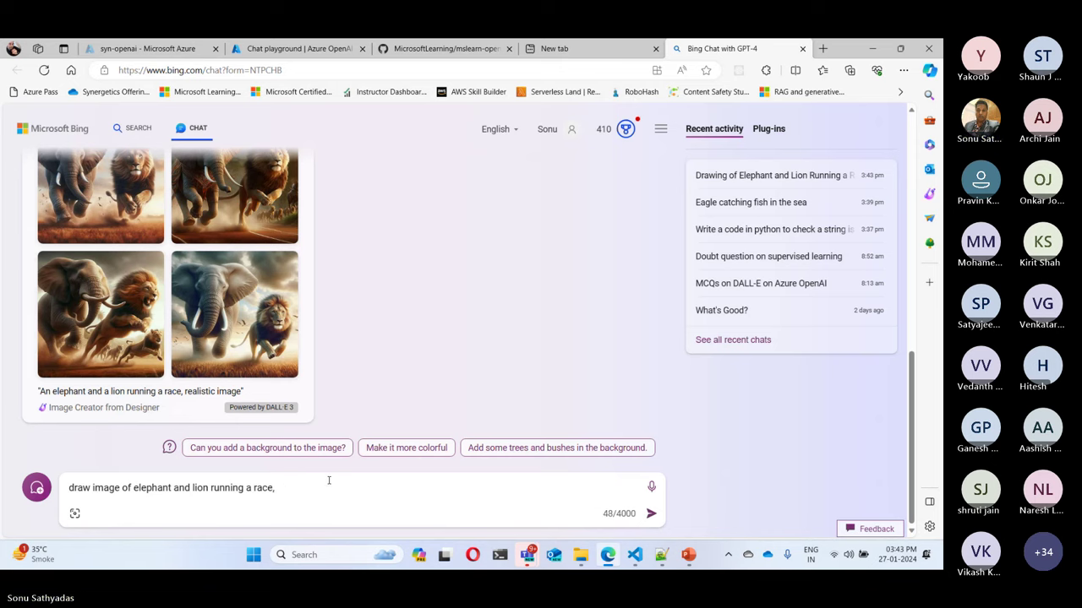
{"action": "type", "text": "cartoo"}
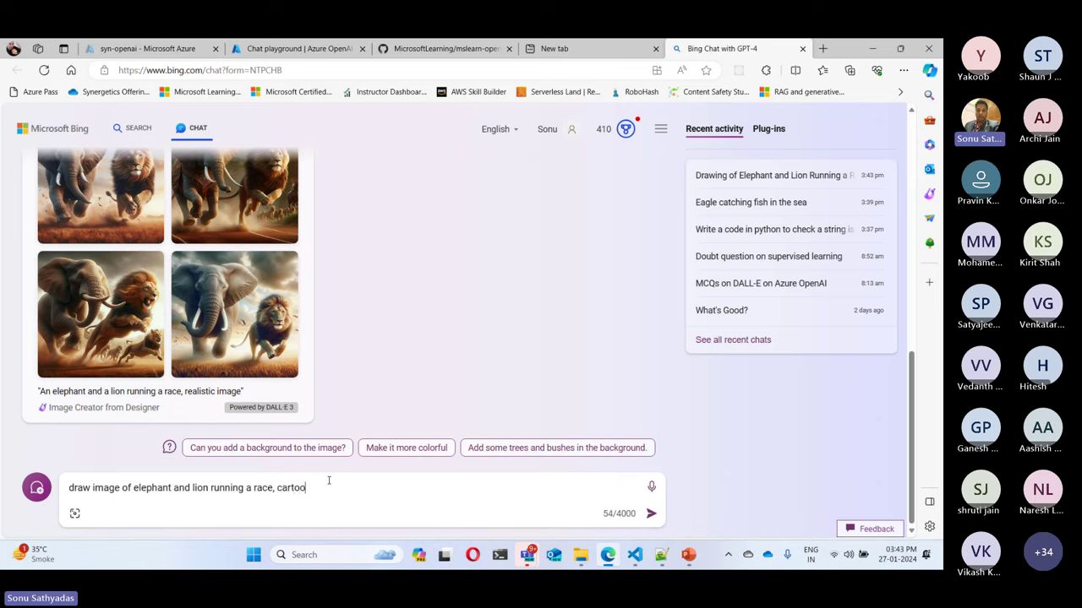
{"action": "type", "text": "n image"}
{"action": "key", "text": "Return"}
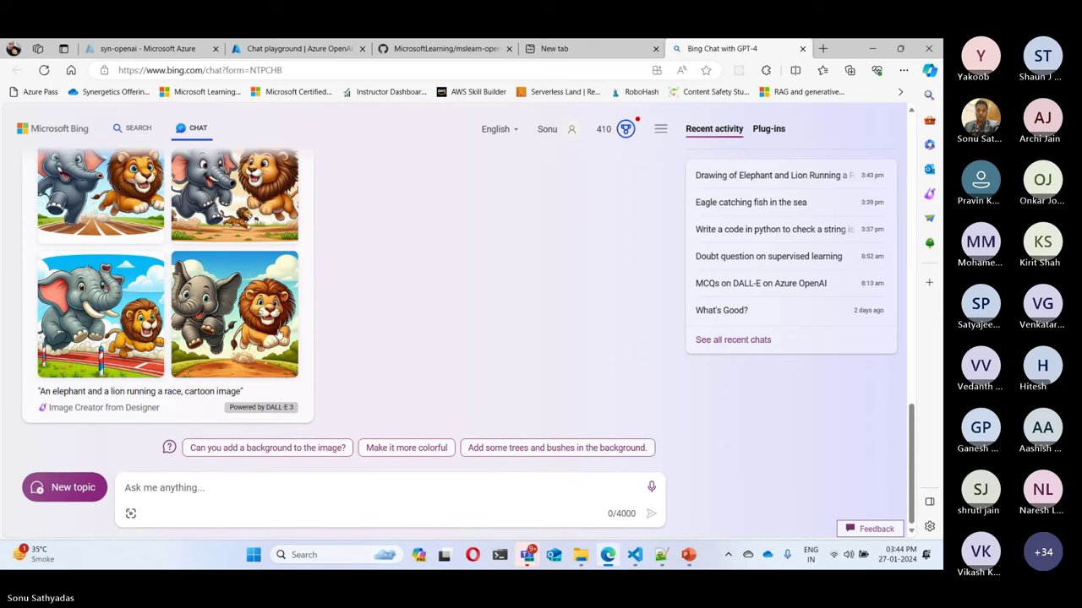
- View each generated cartoon image of the elephant and lion at full size, from the first to the last, and close the viewer
{"action": "left_click", "coordinate": [108, 218]}
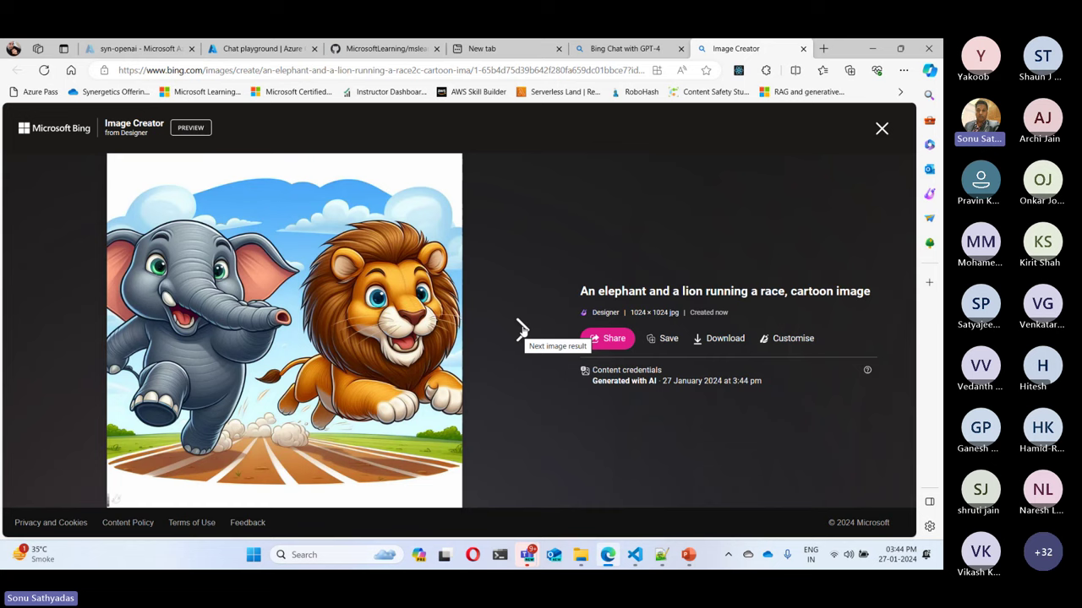
{"action": "left_click", "coordinate": [522, 330]}
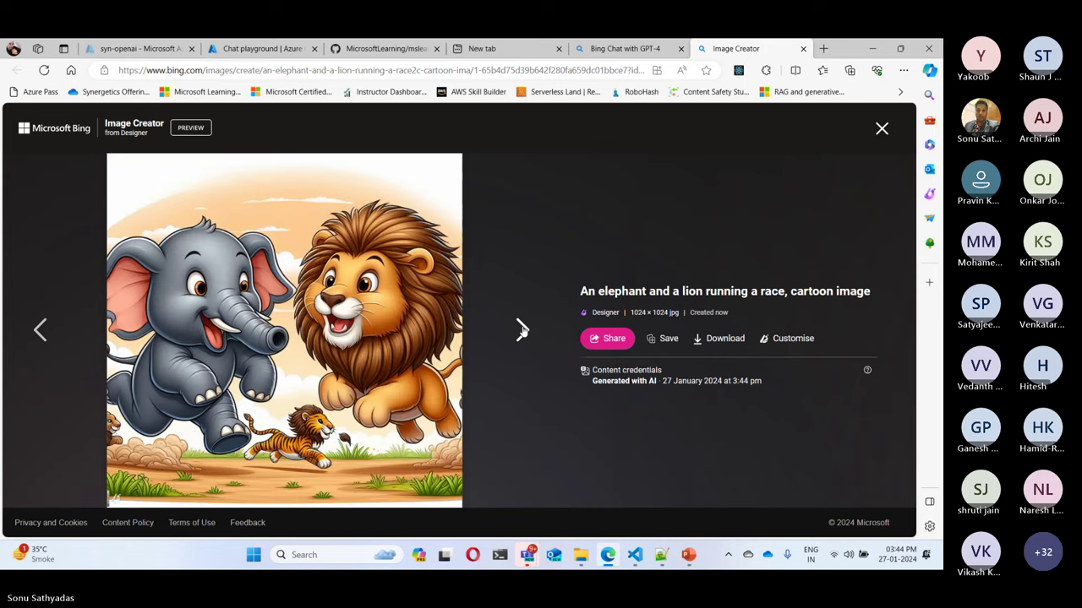
{"action": "left_click", "coordinate": [522, 330]}
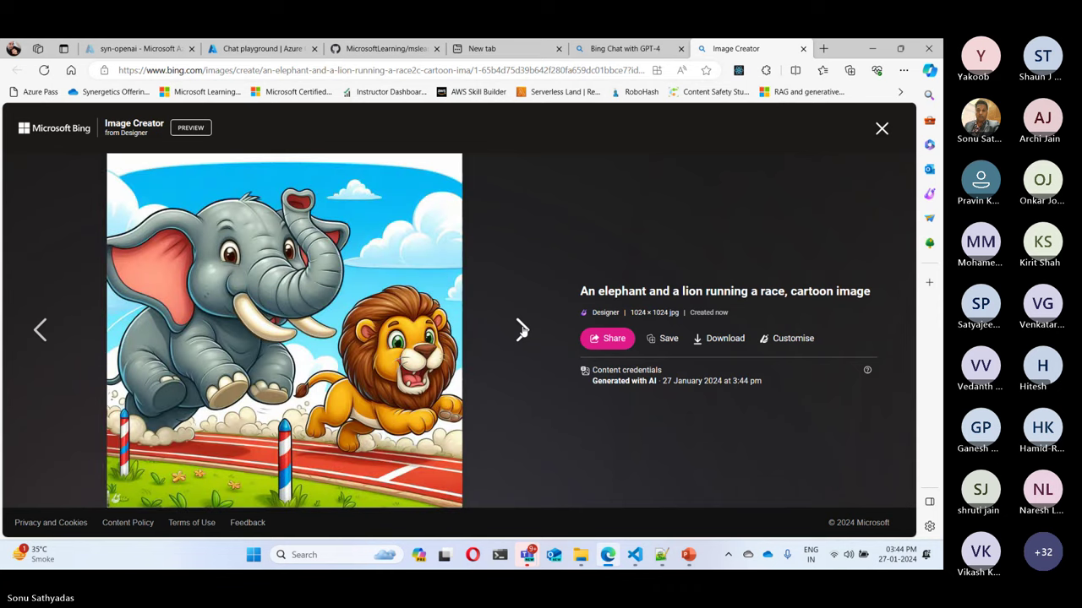
{"action": "left_click", "coordinate": [522, 330]}
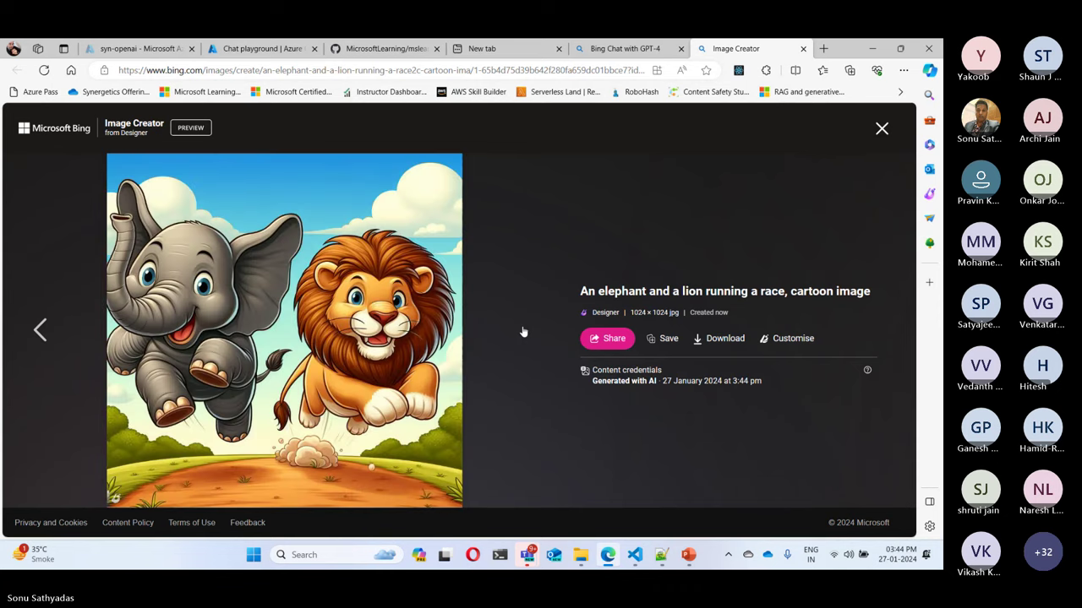
{"action": "left_click", "coordinate": [882, 129]}
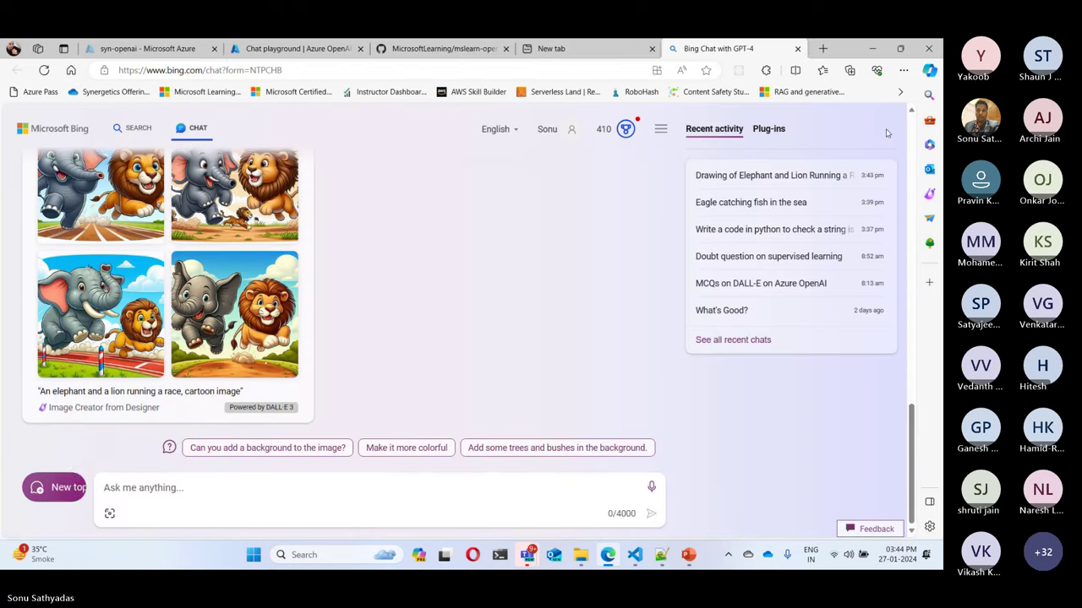
- Paste the copied prompt again, replace its ending "realistic image" with "piccaso art", and send it
{"action": "left_click", "coordinate": [323, 480]}
{"action": "key", "text": "ctrl+v"}
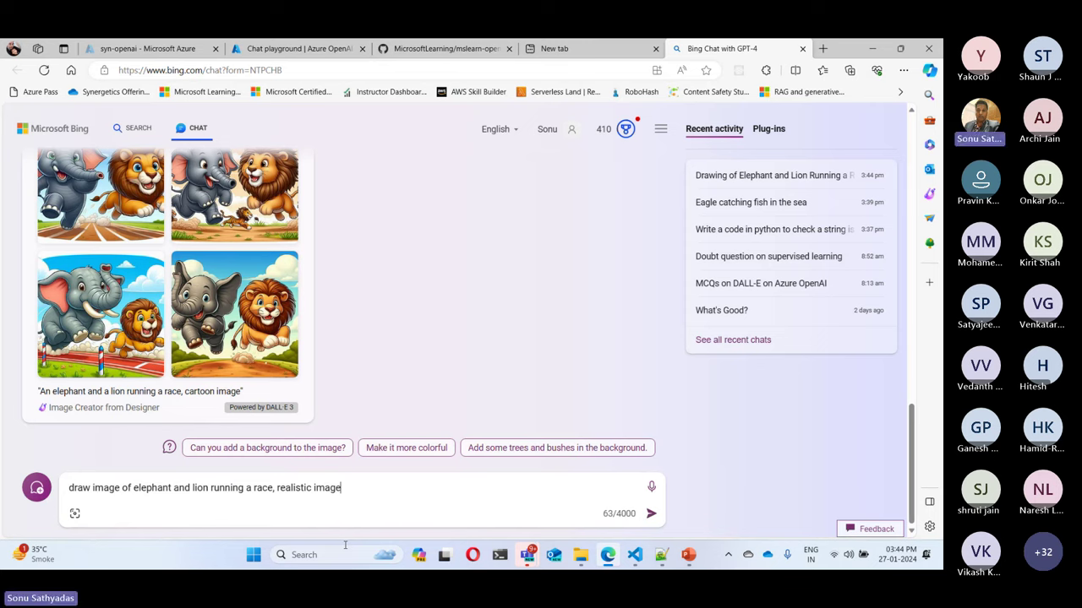
{"action": "key", "text": "BackSpace"}
{"action": "key", "text": "BackSpace"}
{"action": "key", "text": "BackSpace"}
{"action": "key", "text": "BackSpace"}
{"action": "key", "text": "BackSpace"}
{"action": "key", "text": "BackSpace"}
{"action": "key", "text": "BackSpace"}
{"action": "key", "text": "BackSpace"}
{"action": "key", "text": "BackSpace"}
{"action": "key", "text": "BackSpace"}
{"action": "key", "text": "BackSpace"}
{"action": "key", "text": "BackSpace"}
{"action": "key", "text": "BackSpace"}
{"action": "key", "text": "BackSpace"}
{"action": "key", "text": "BackSpace"}
{"action": "type", "text": "picaso"}
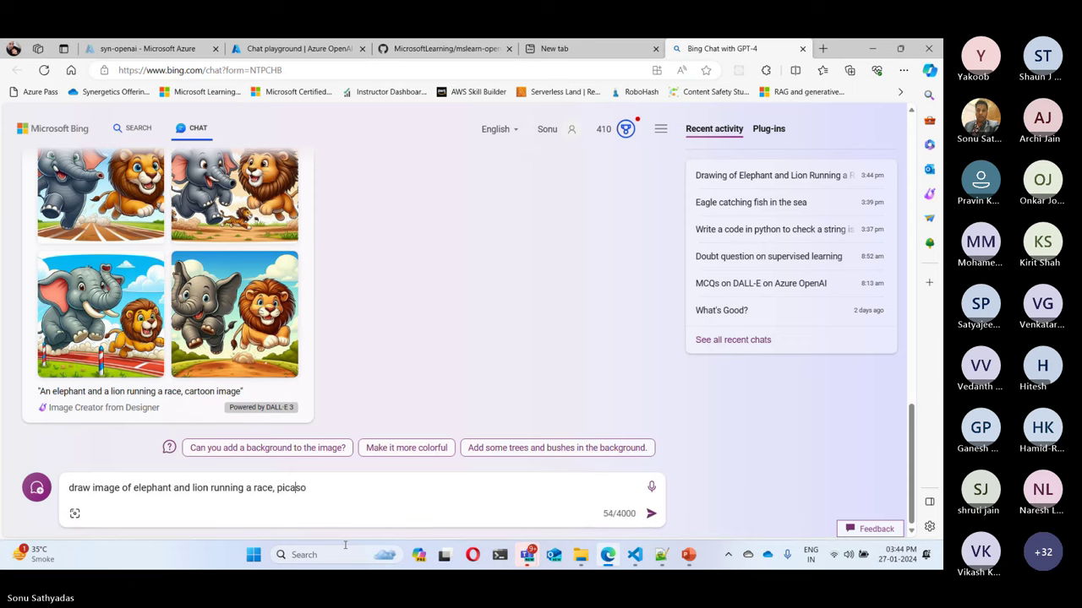
{"action": "key", "text": "Left"}
{"action": "type", "text": "casso art"}
{"action": "key", "text": "Return"}
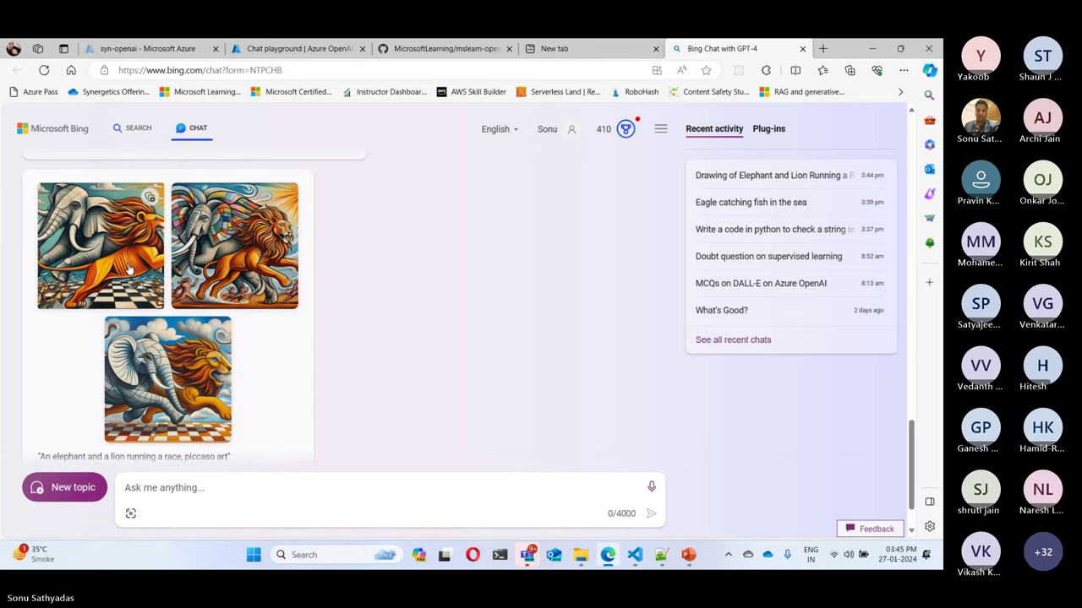
- View each generated Picasso-style image at full size, from the first to the last, and close the viewer
{"action": "left_click", "coordinate": [130, 269]}
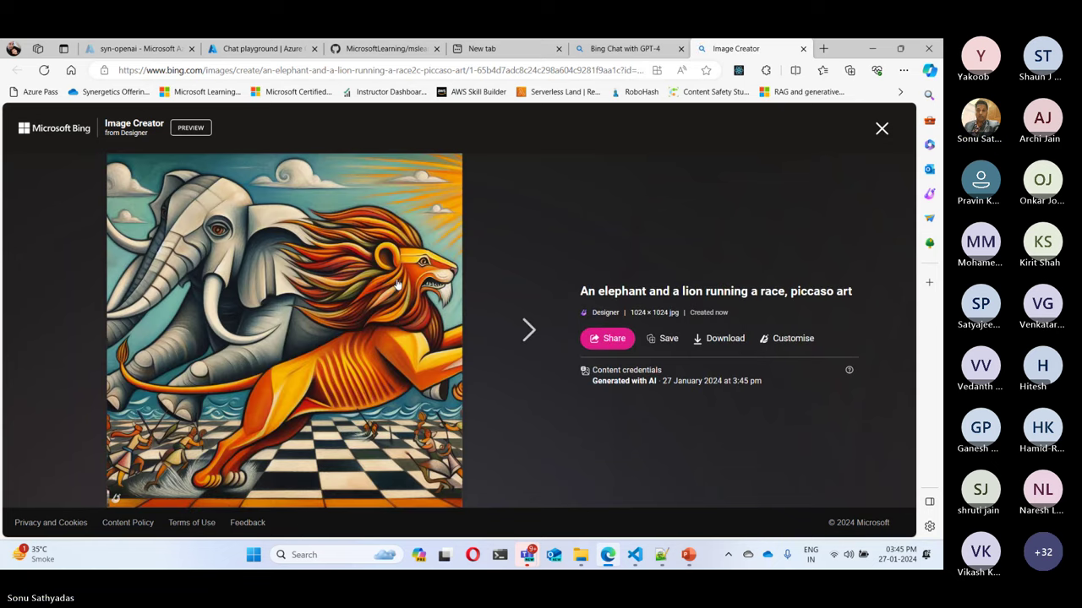
{"action": "left_click", "coordinate": [522, 328]}
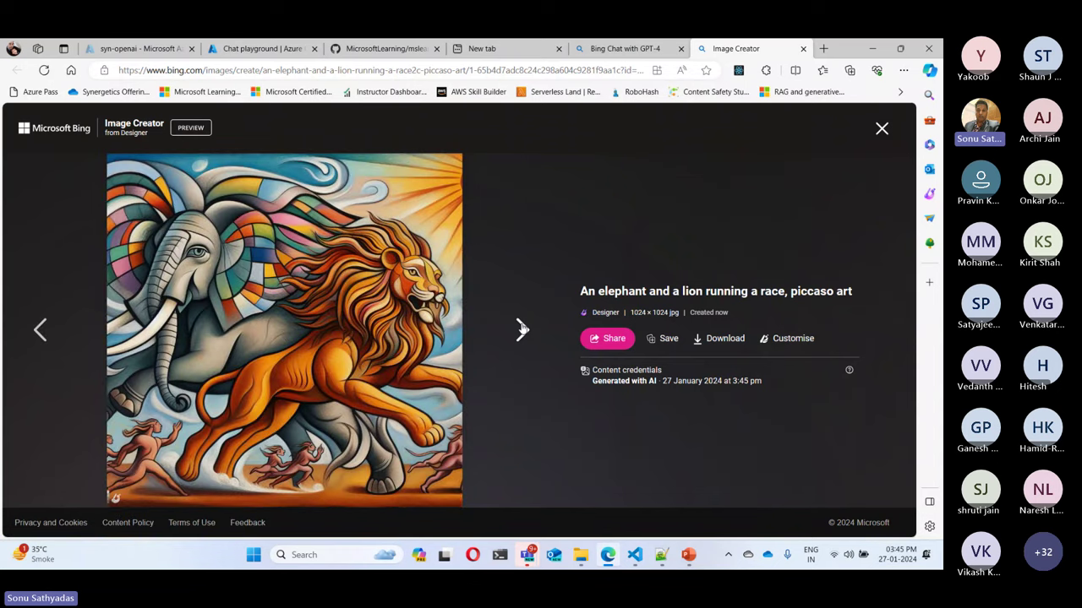
{"action": "left_click", "coordinate": [522, 329]}
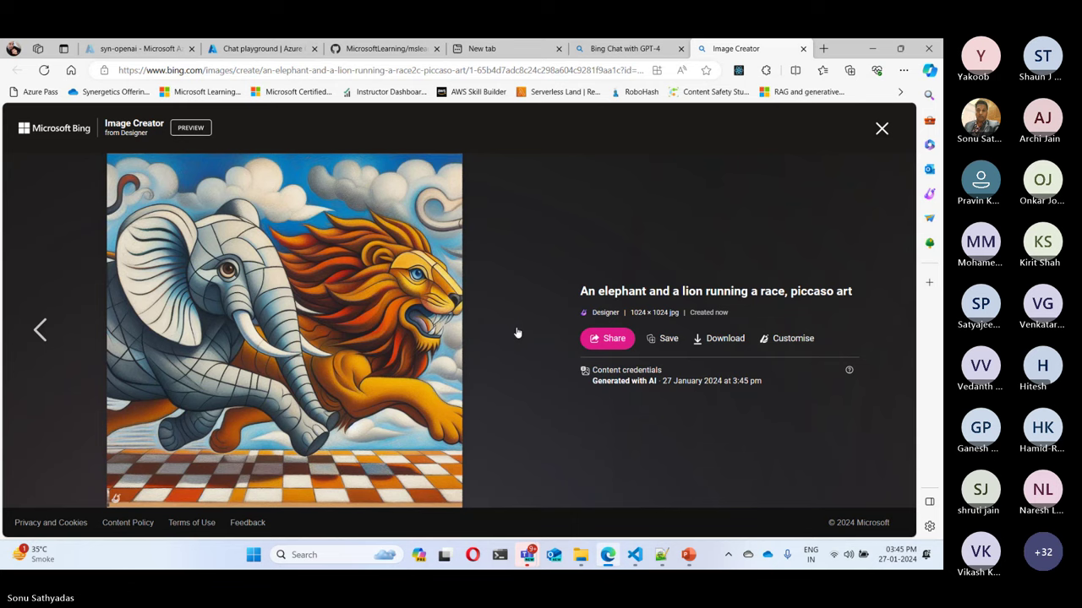
{"action": "left_click", "coordinate": [883, 127]}
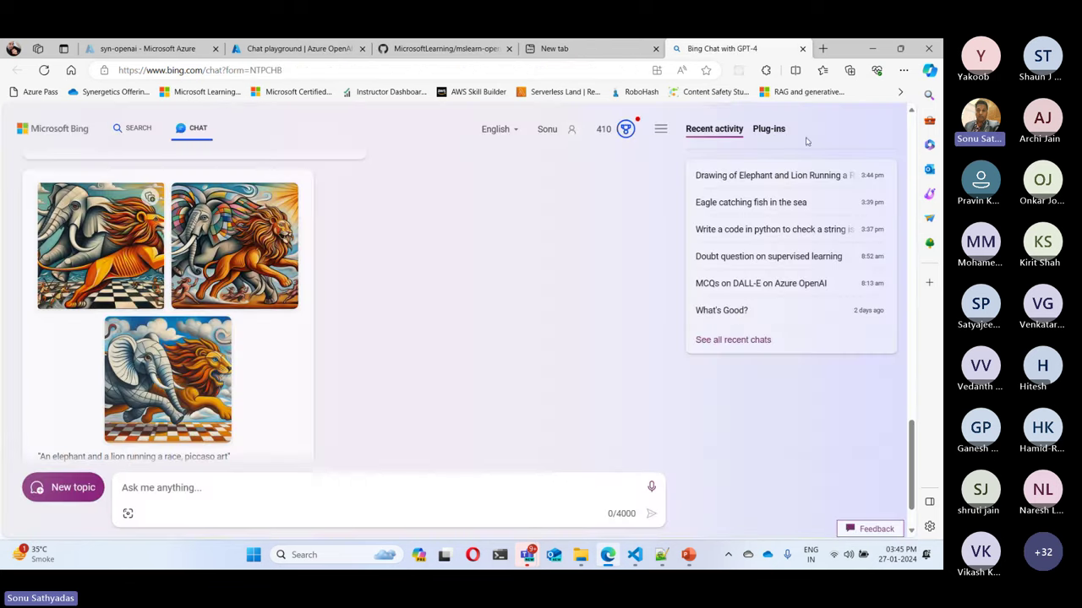
- Close the Bing Chat page and return to PowerPoint, presenting from "What is DALL-E?" on to the "Using DALL-E in Azure OpenAI Studio" slide
{"action": "left_click", "coordinate": [802, 48]}
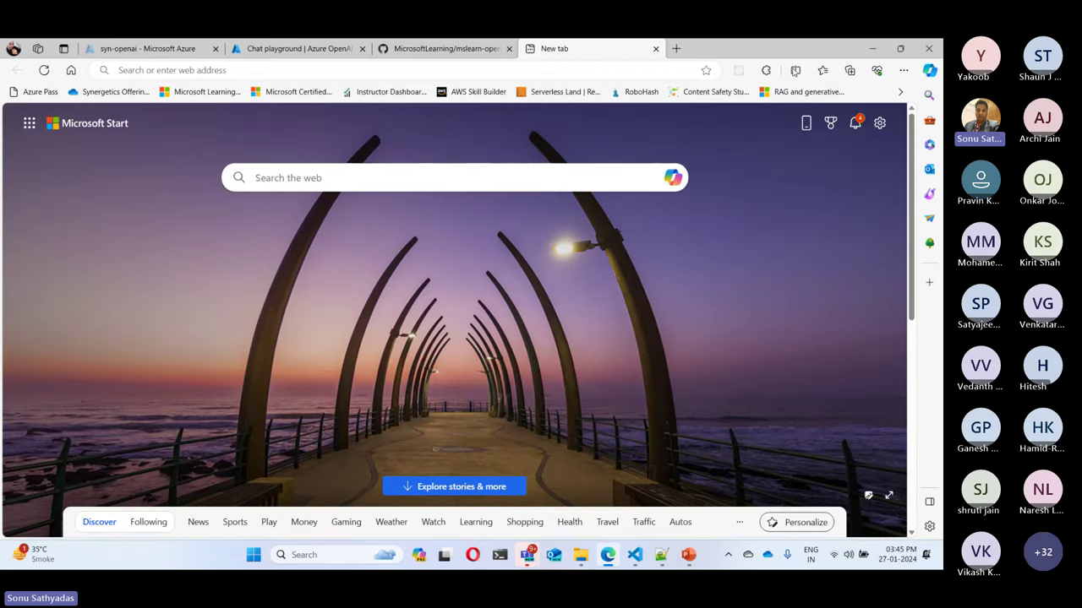
{"action": "left_click", "coordinate": [872, 51]}
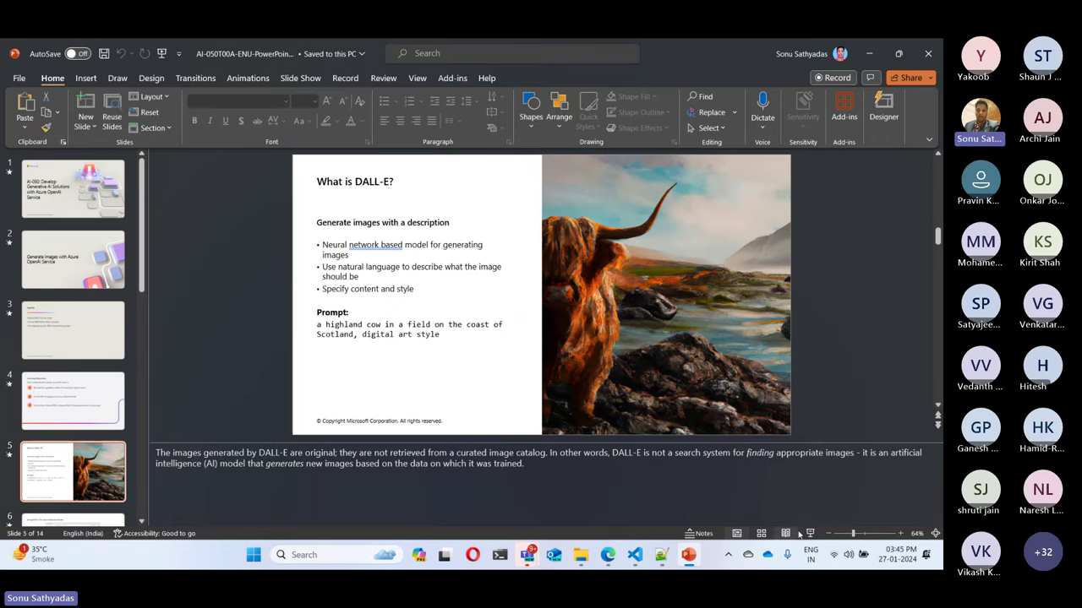
{"action": "left_click", "coordinate": [809, 533]}
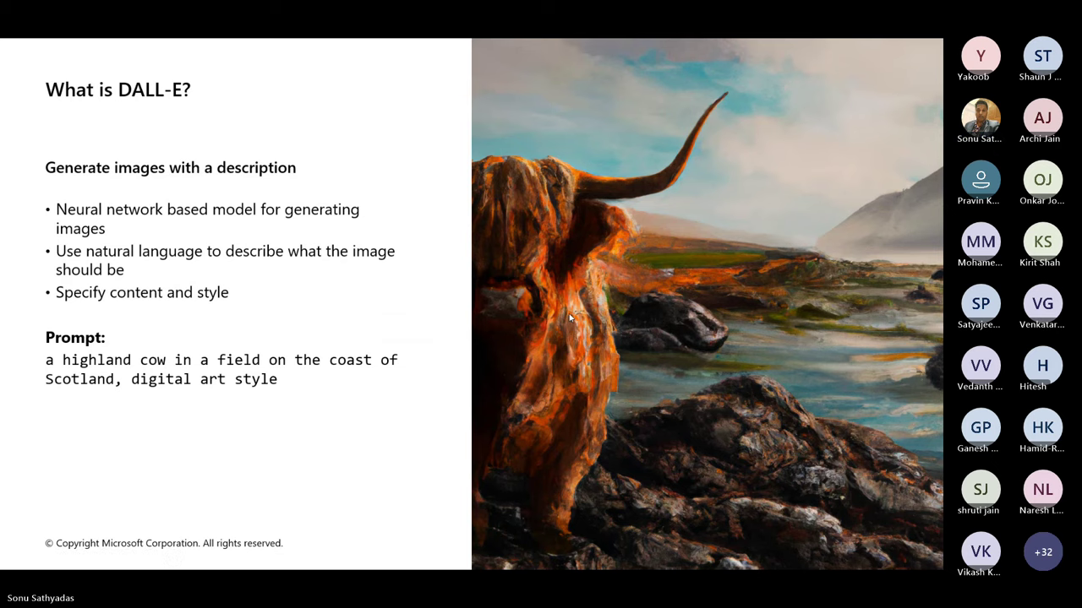
{"action": "key", "text": "Right"}
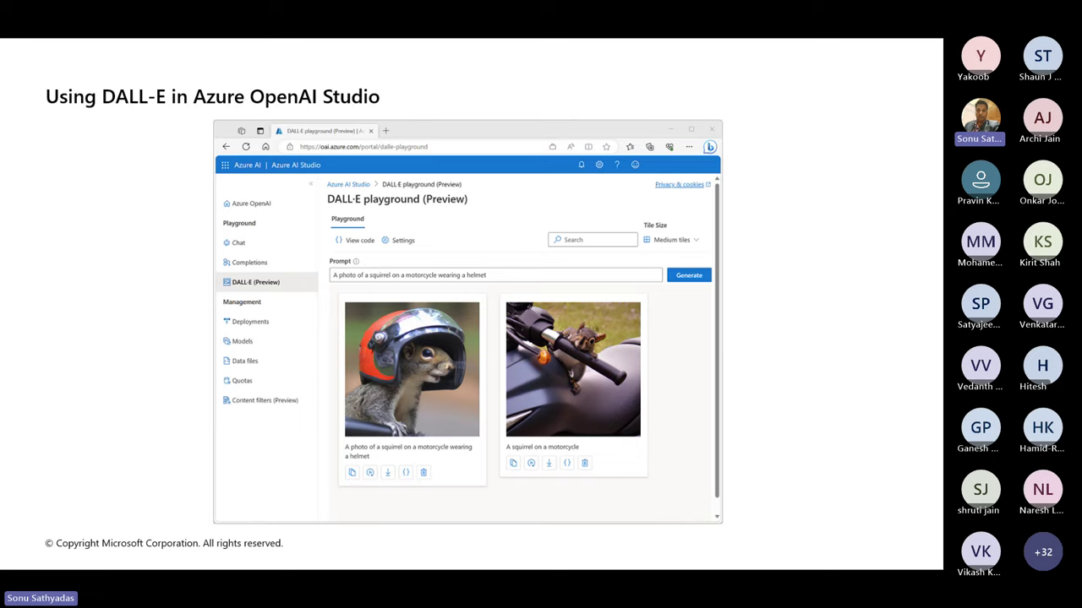
- End the slide show, switch to Edge, and open the DALL·E playground in Azure OpenAI Studio, dismissing the deployment notification
{"action": "key", "text": "Escape"}
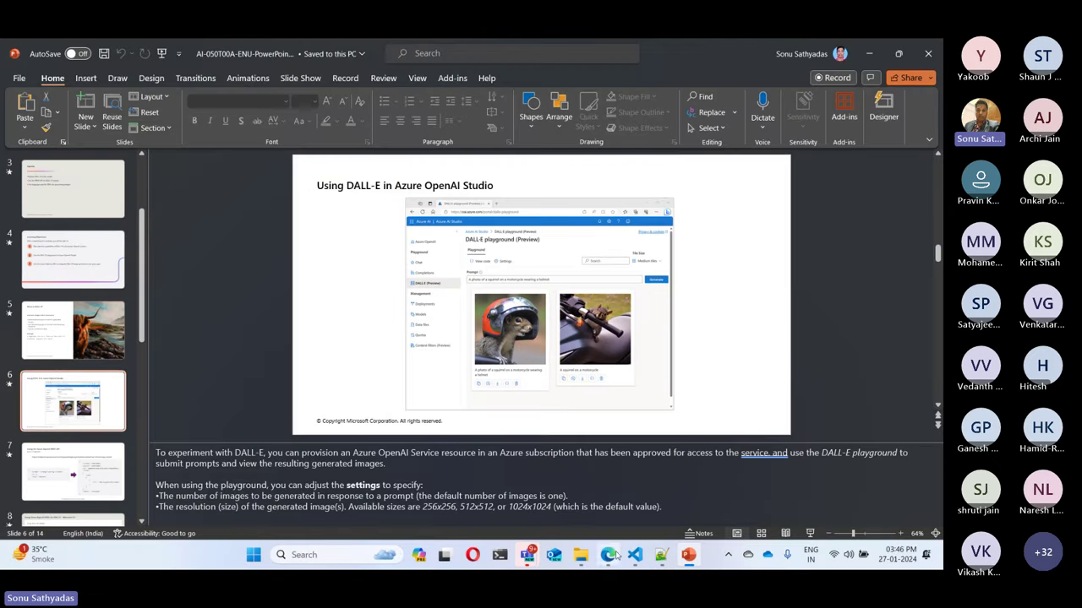
{"action": "left_click", "coordinate": [608, 554]}
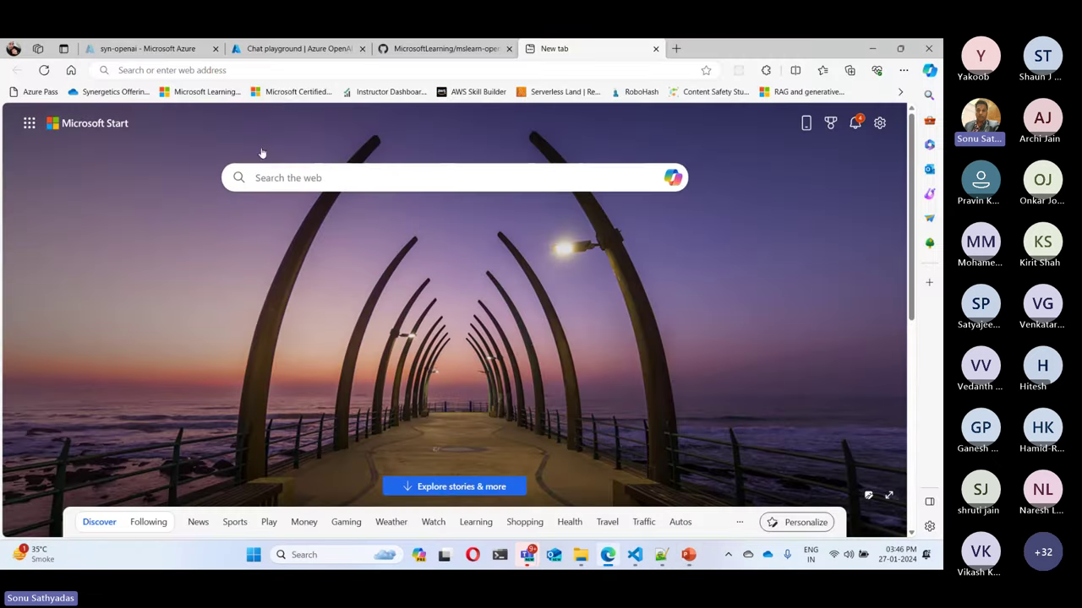
{"action": "left_click", "coordinate": [292, 48]}
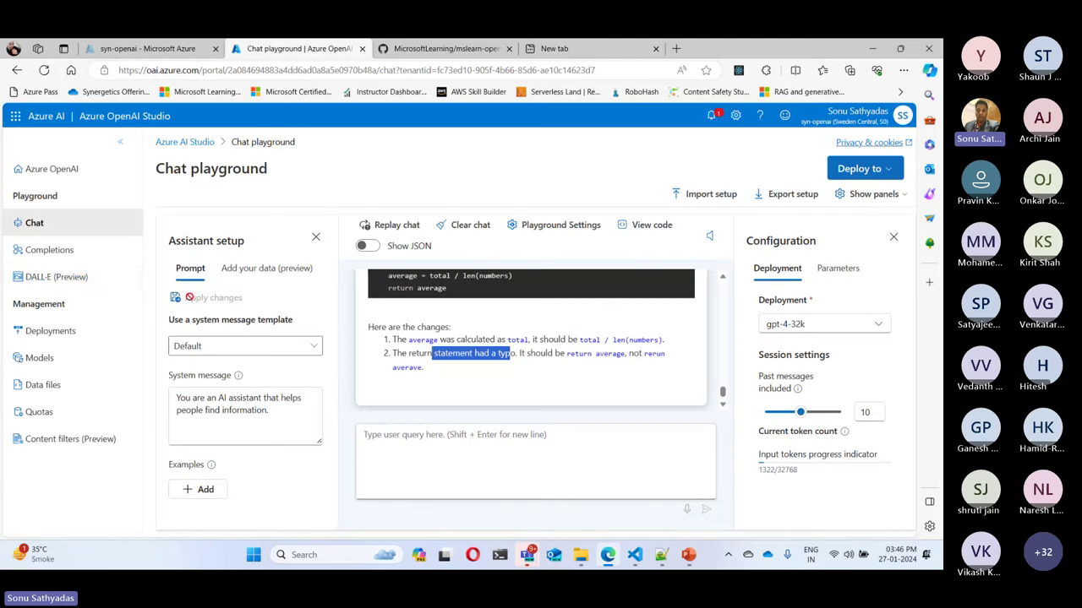
{"action": "left_click", "coordinate": [40, 281]}
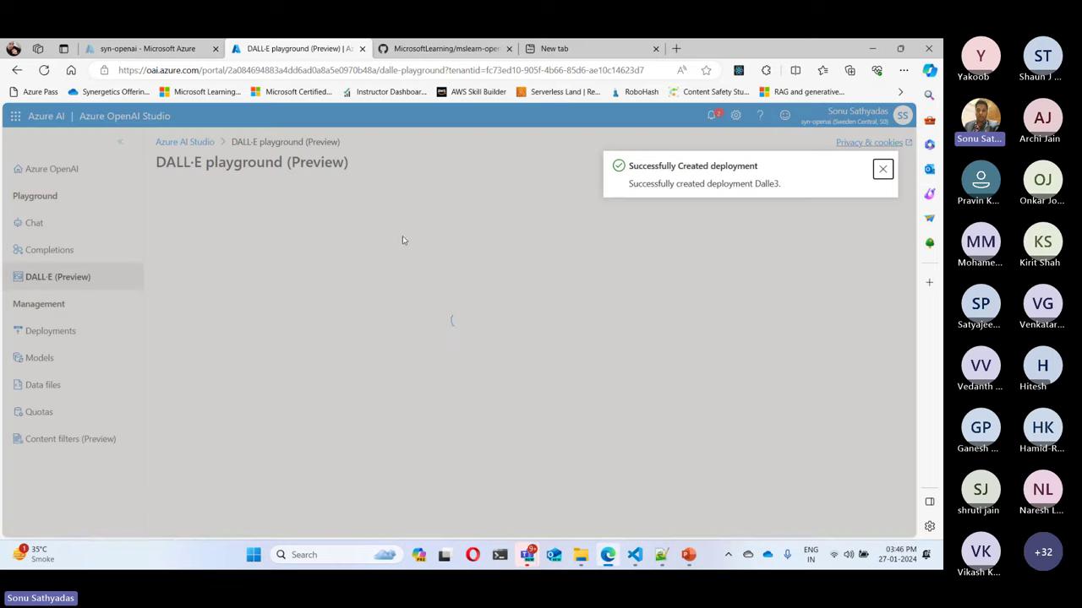
{"action": "left_click", "coordinate": [883, 169]}
{"action": "left_click", "coordinate": [198, 239]}
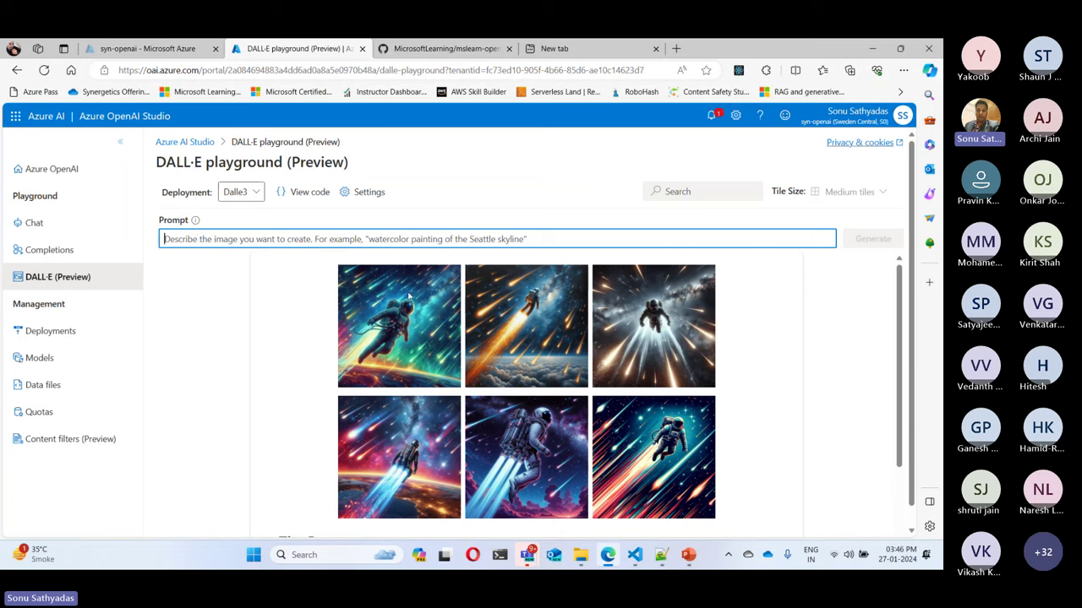
- Choose Dalle3 as the playground's deployment and place the cursor in the prompt field
{"action": "left_click", "coordinate": [255, 199]}
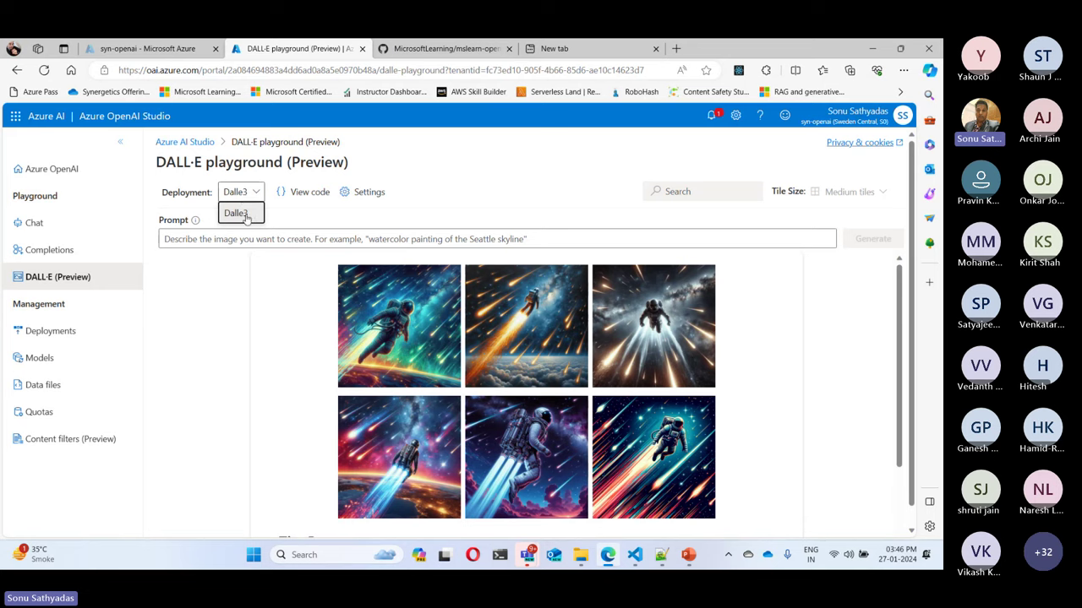
{"action": "left_click", "coordinate": [236, 213]}
{"action": "left_click", "coordinate": [209, 236]}
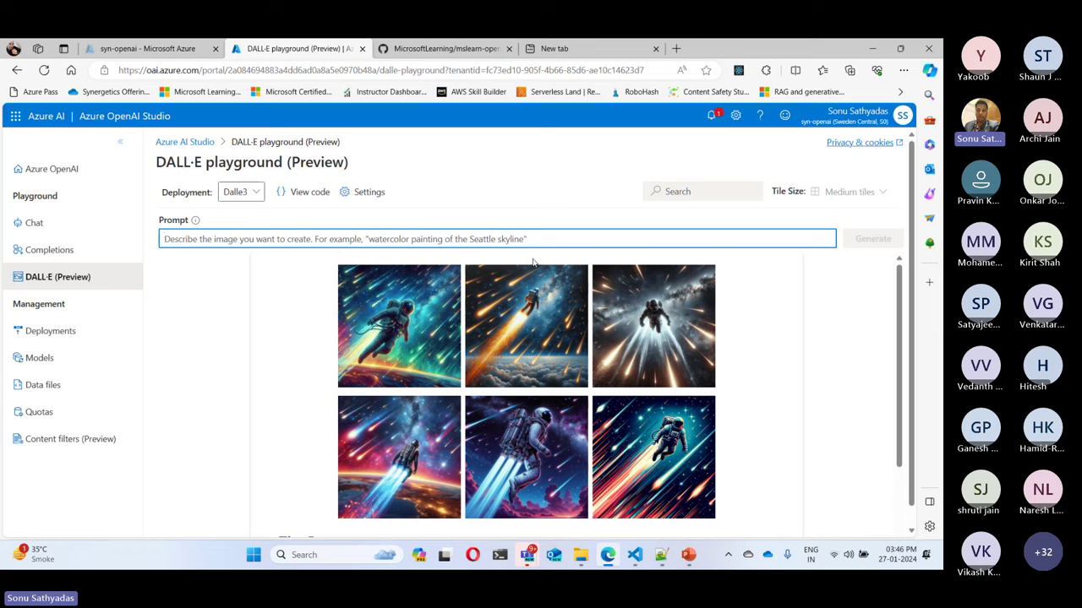
- Review the available image quality, style and size options in the DALL·E settings, and leave without saving
{"action": "left_click", "coordinate": [367, 193]}
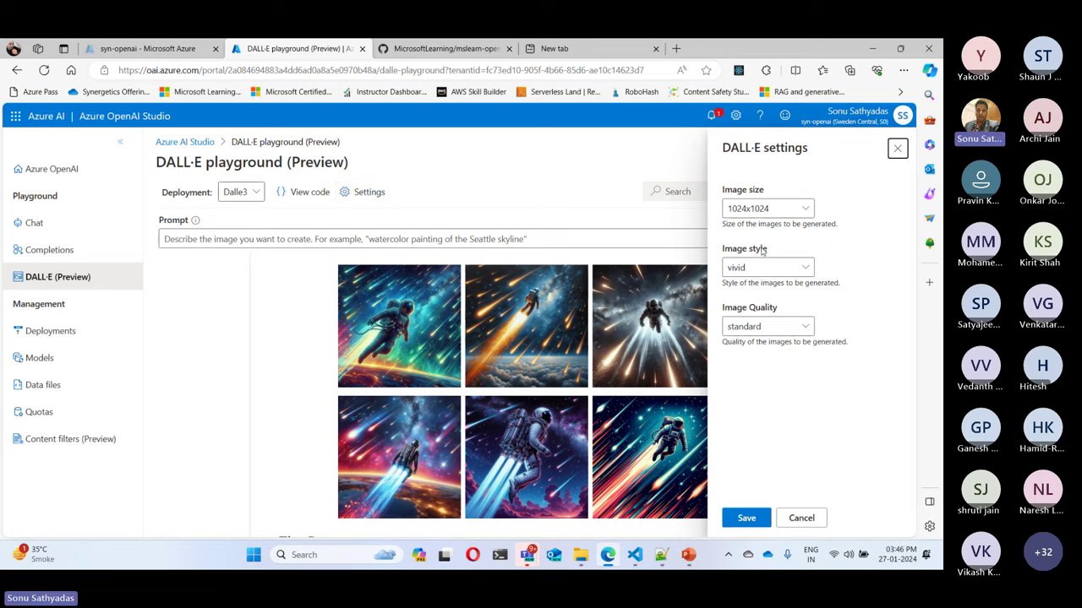
{"action": "left_click", "coordinate": [756, 327]}
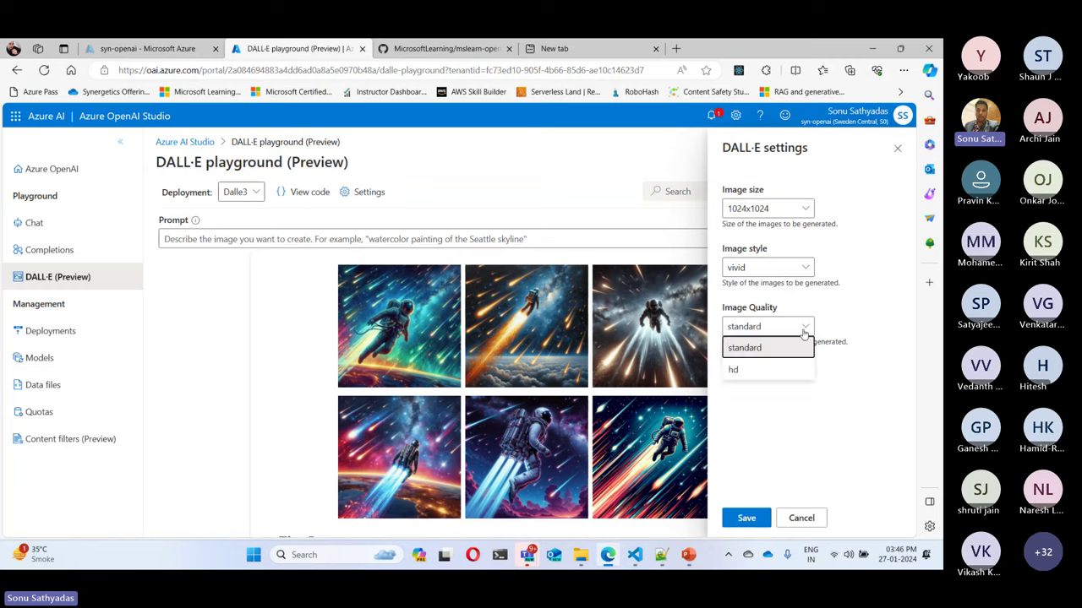
{"action": "left_click", "coordinate": [794, 328]}
{"action": "left_click", "coordinate": [803, 270]}
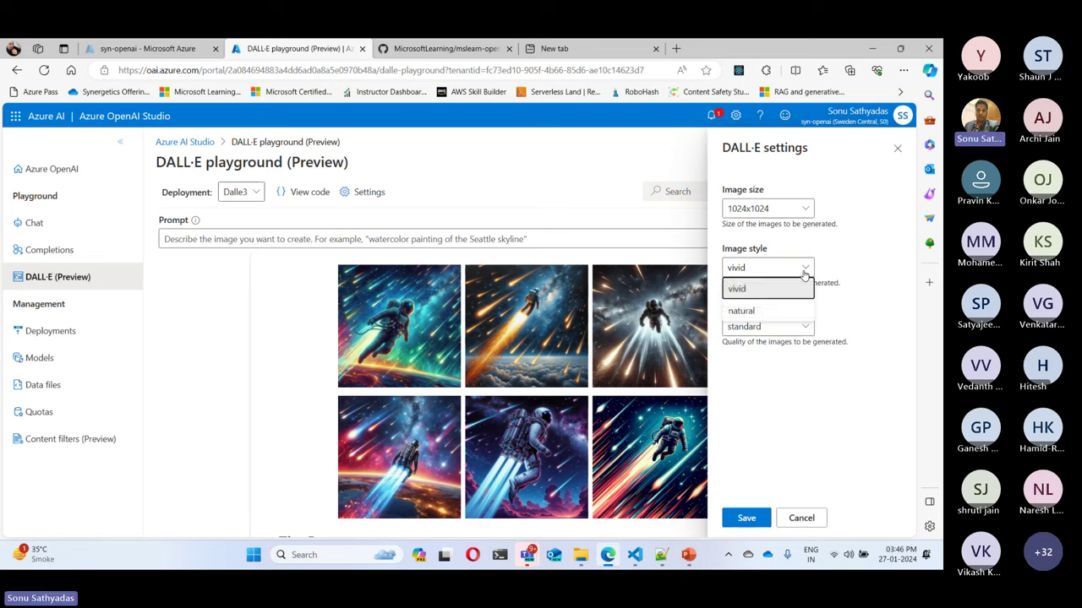
{"action": "left_click", "coordinate": [804, 270]}
{"action": "left_click", "coordinate": [806, 208]}
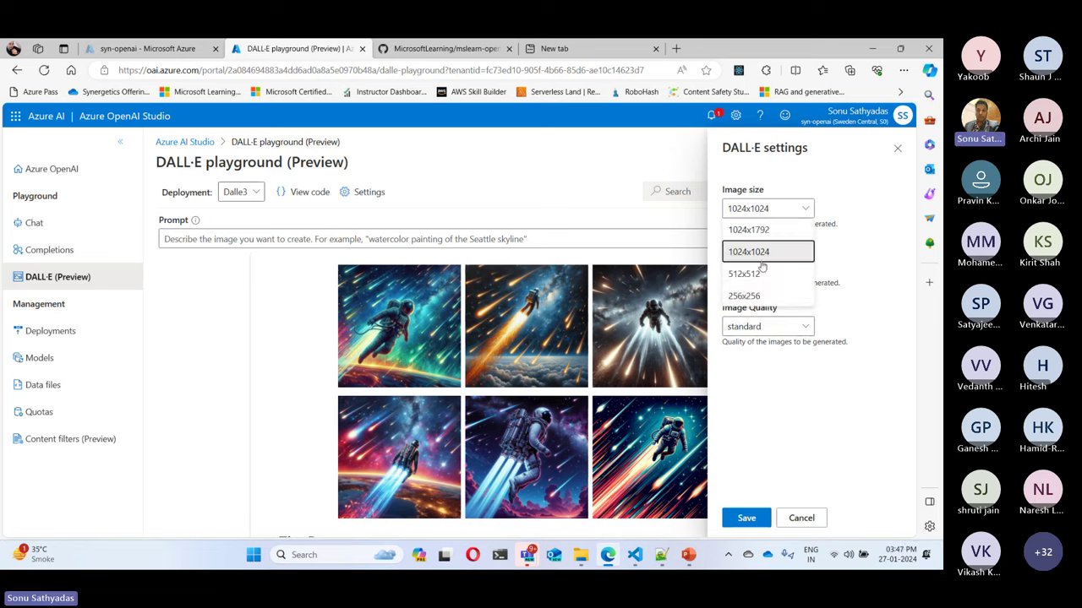
{"action": "left_click", "coordinate": [850, 285]}
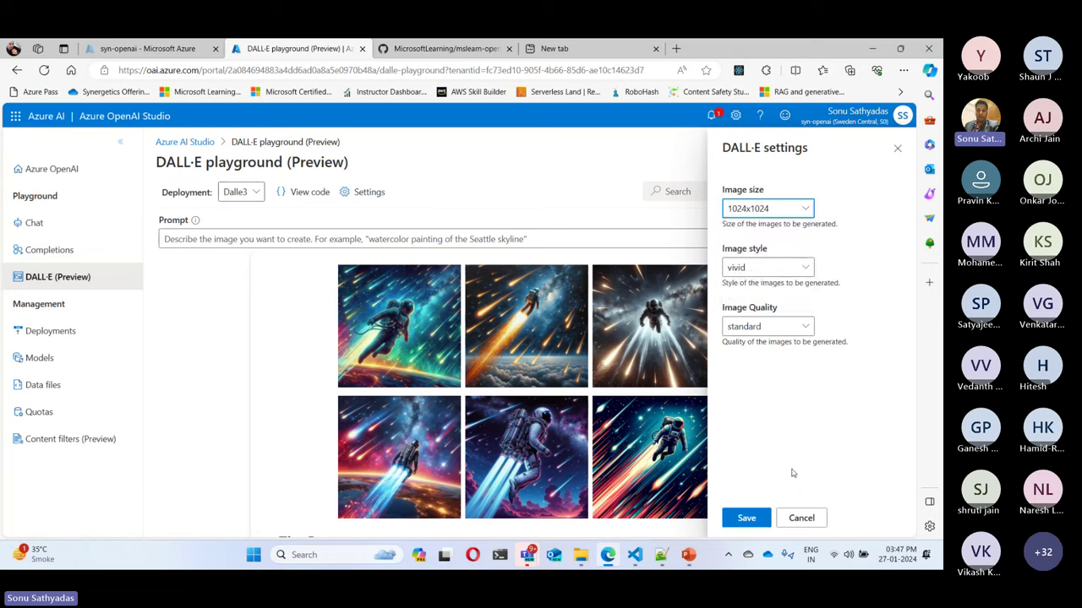
{"action": "left_click", "coordinate": [801, 520]}
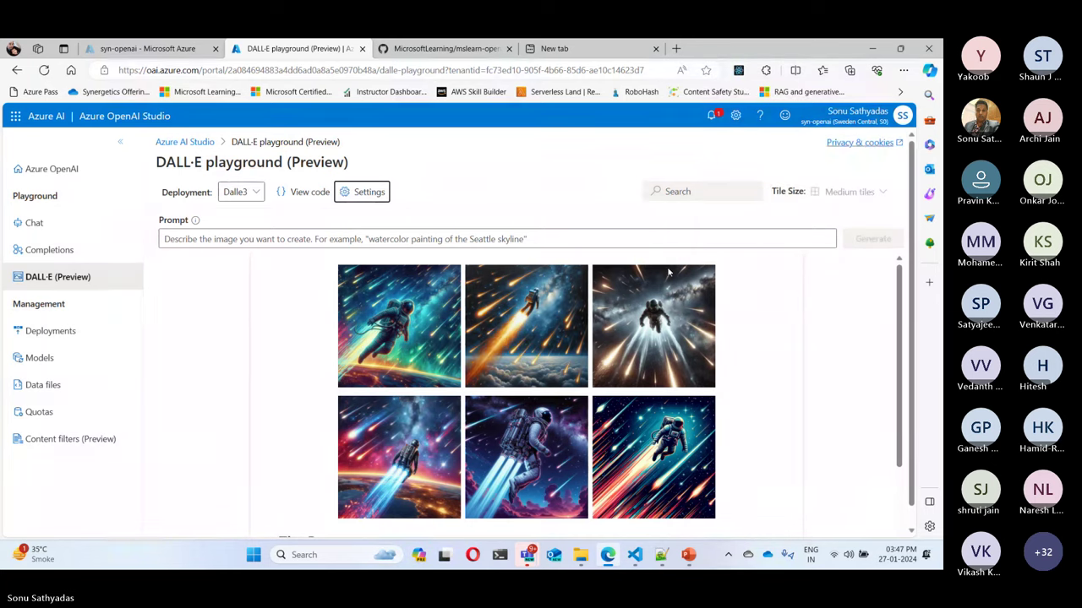
- Open the content filters page, inspect the filter categories for a new customized content filter, and close the dialog without creating one
{"action": "left_click", "coordinate": [42, 440]}
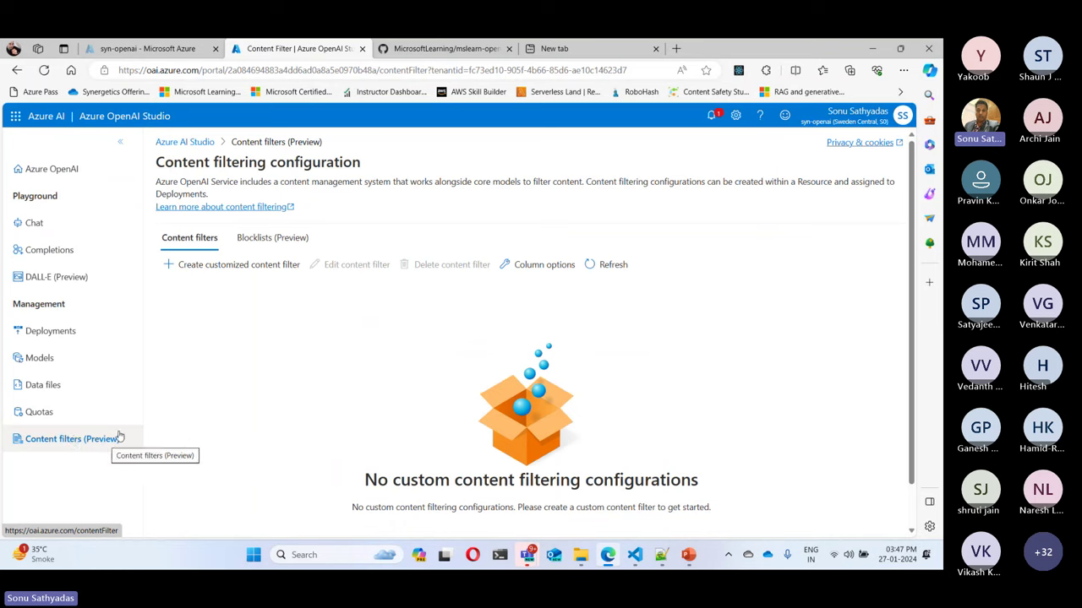
{"action": "left_click", "coordinate": [259, 267]}
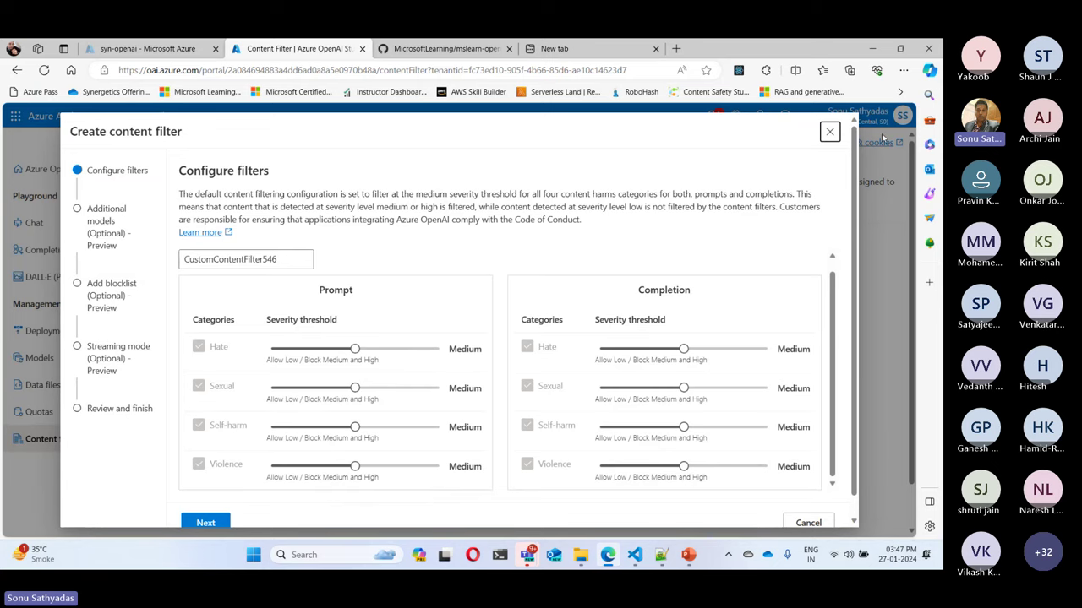
{"action": "left_click", "coordinate": [829, 132]}
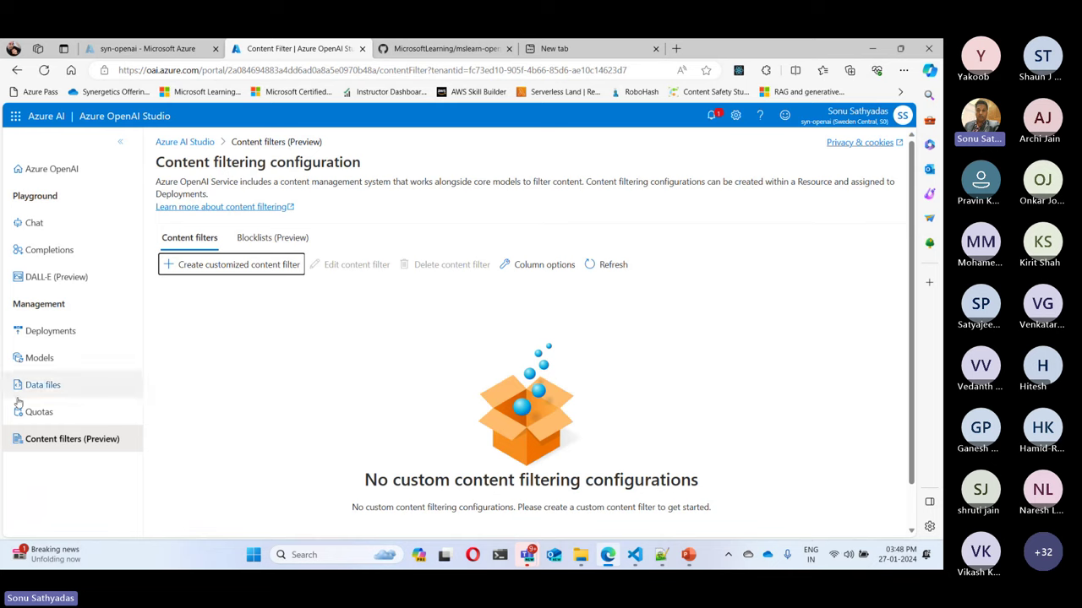
- Return to the DALL·E playground and submit the prompt "draw an image of a person killing another person using knife" to test the safety system
{"action": "left_click", "coordinate": [38, 278]}
{"action": "left_click", "coordinate": [237, 239]}
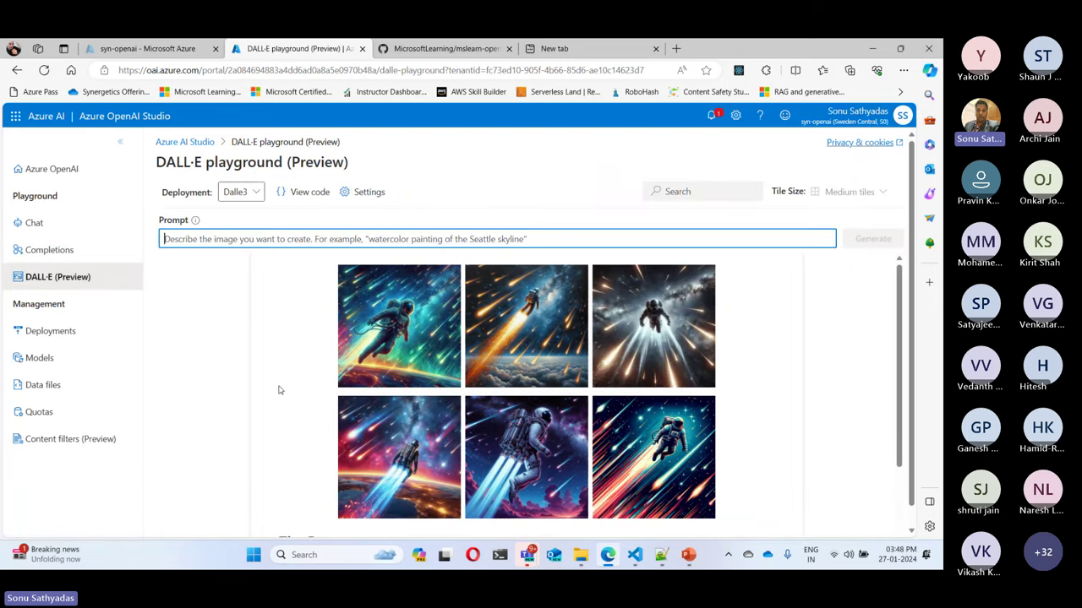
{"action": "type", "text": "C"}
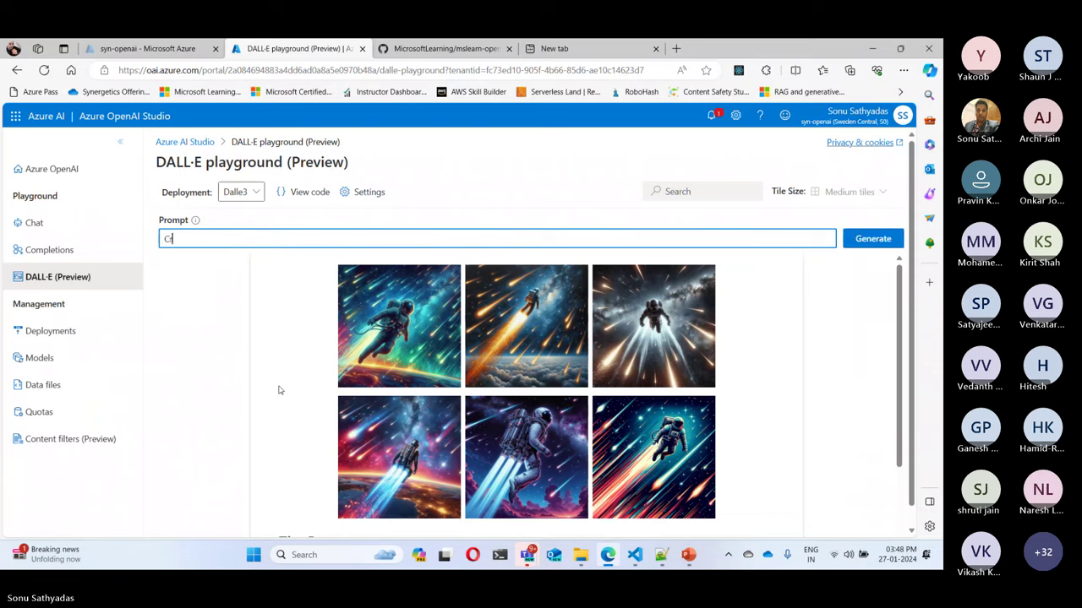
{"action": "key", "text": "BackSpace"}
{"action": "type", "text": "draw an i"}
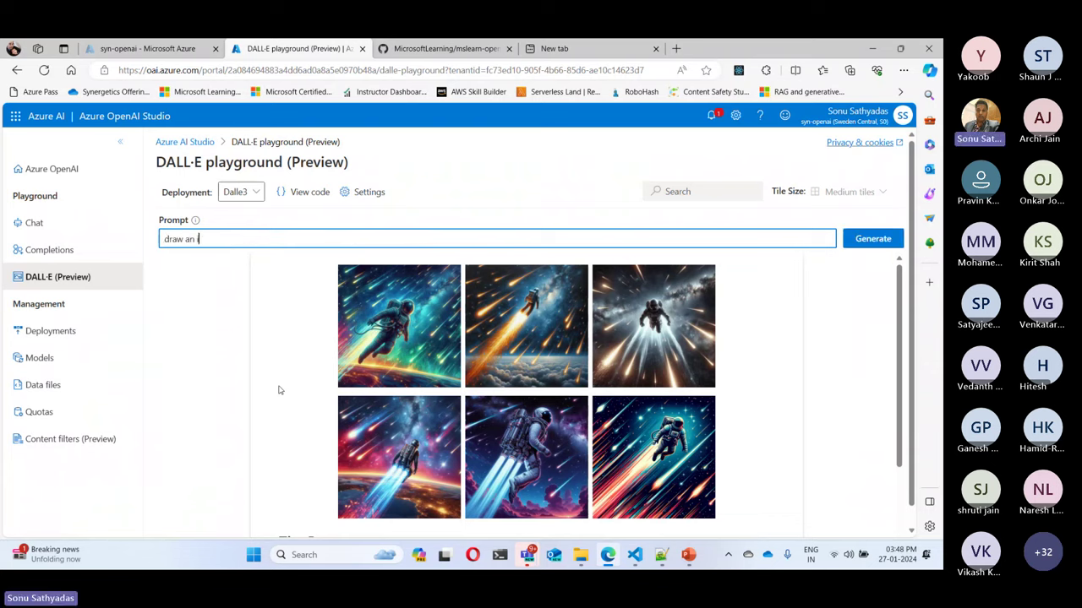
{"action": "type", "text": "mage of a"}
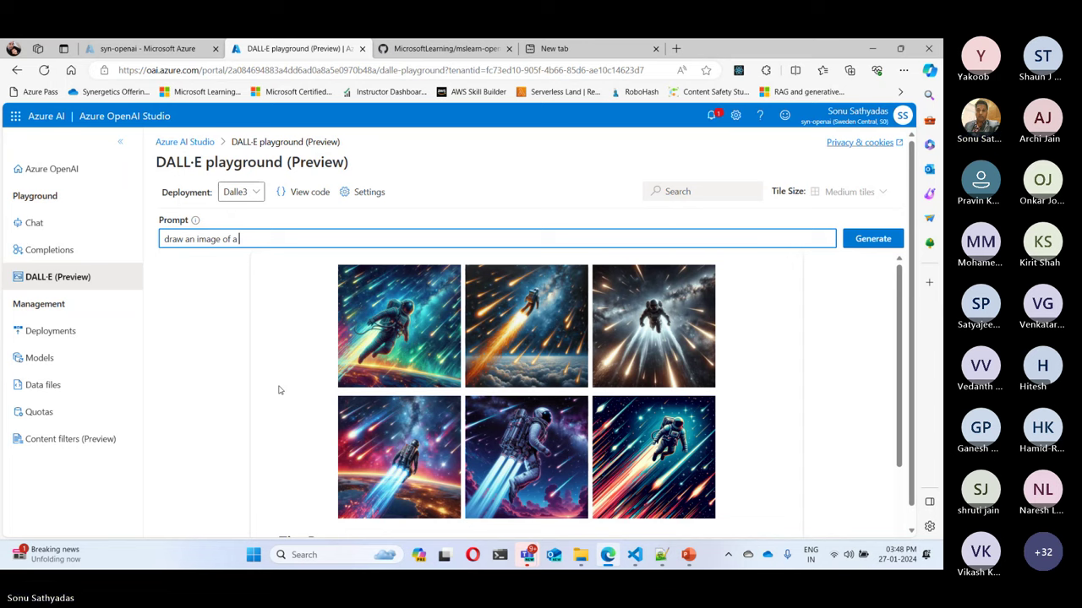
{"action": "type", "text": "person "}
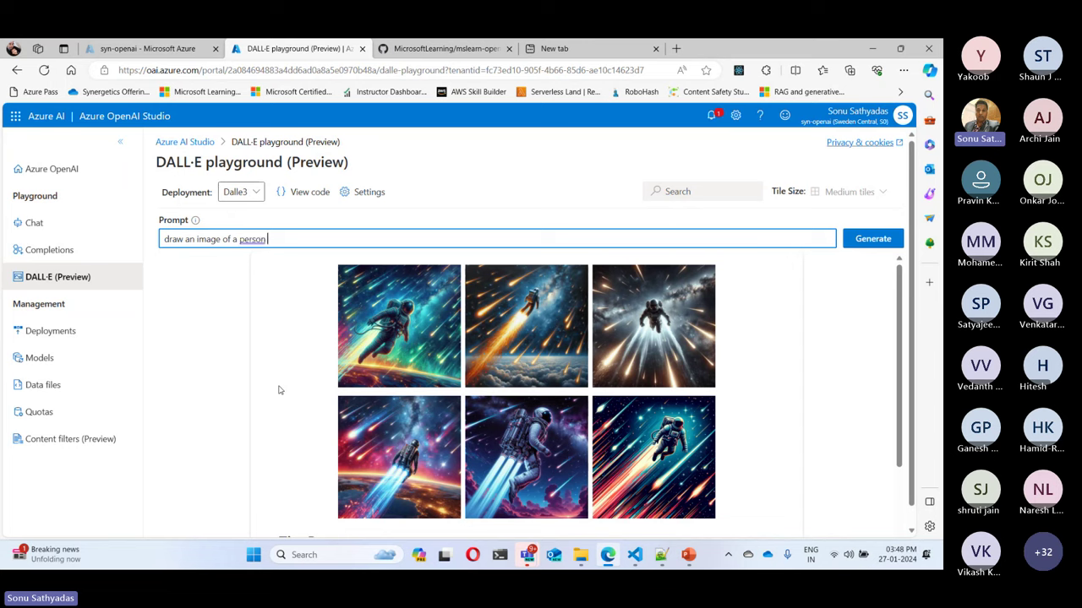
{"action": "type", "text": "killing a "}
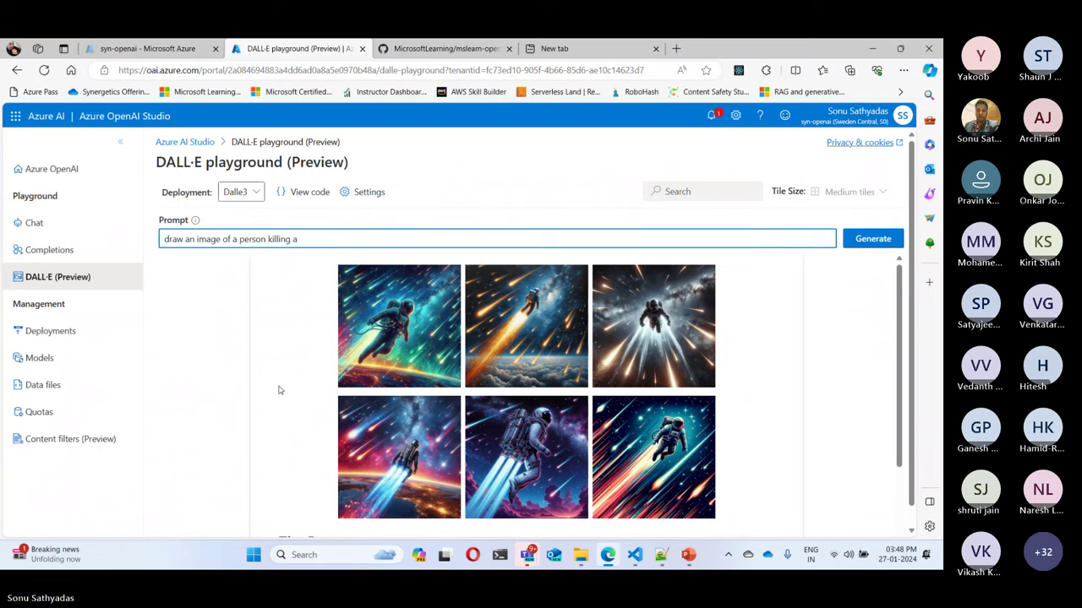
{"action": "type", "text": "nother per"}
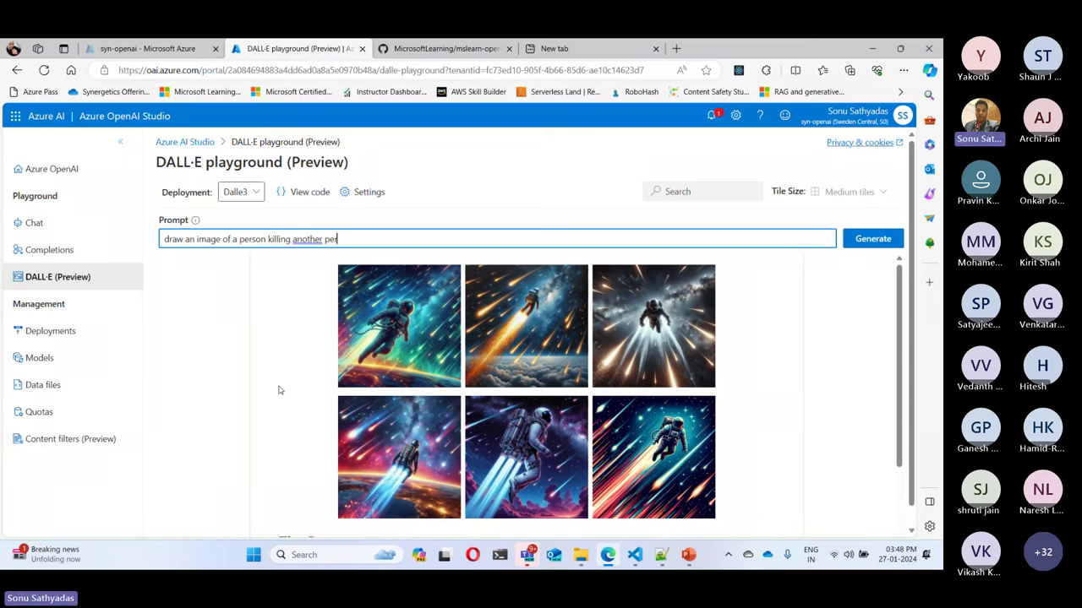
{"action": "type", "text": "son using knife"}
{"action": "key", "text": "Return"}
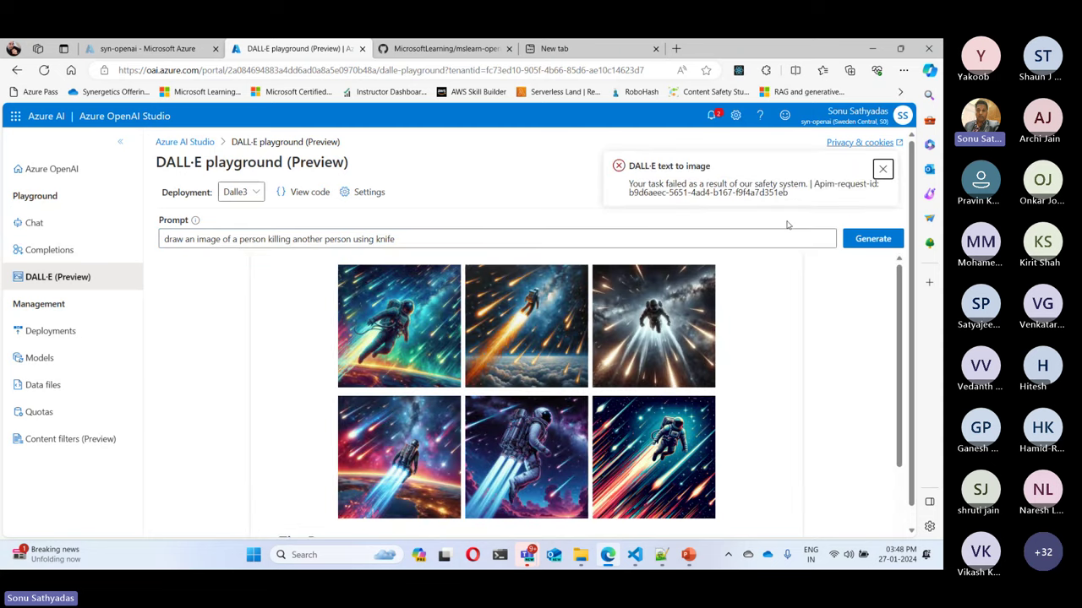
- Highlight the text of the DALL·E text to image notification, dismiss it, and highlight the whole submitted prompt
{"action": "left_click_drag", "start_coordinate": [629, 167], "coordinate": [711, 167]}
{"action": "left_click_drag", "start_coordinate": [630, 183], "coordinate": [807, 185]}
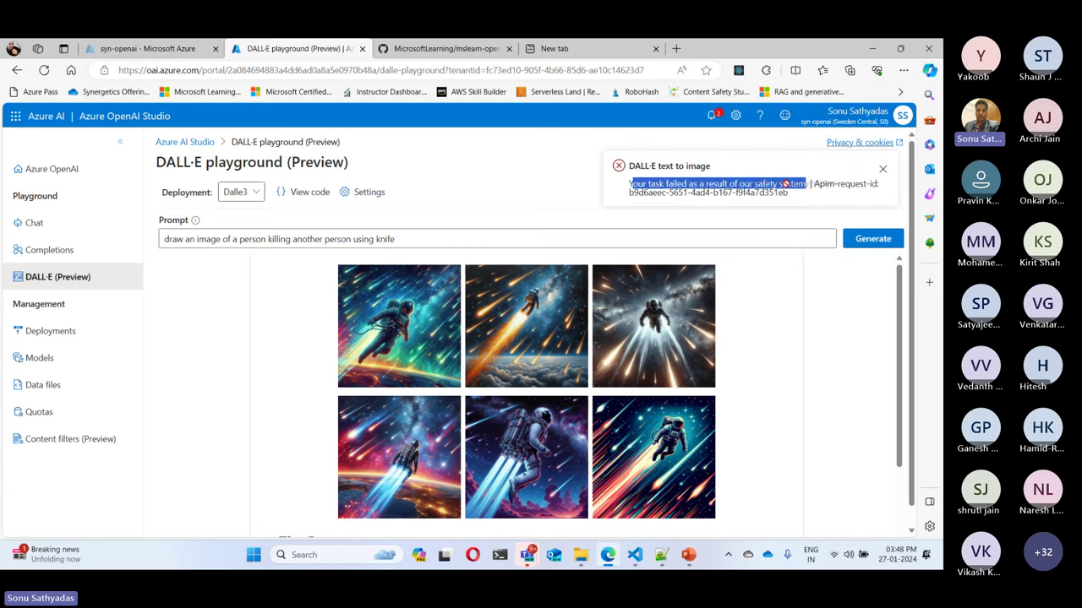
{"action": "left_click", "coordinate": [881, 171]}
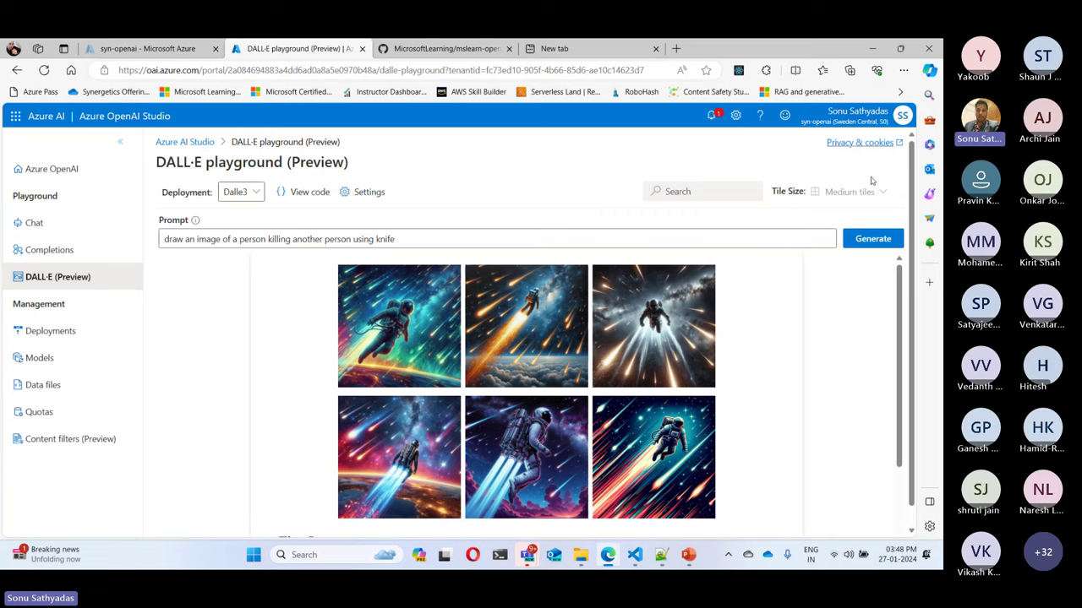
{"action": "left_click_drag", "start_coordinate": [394, 240], "coordinate": [210, 239]}
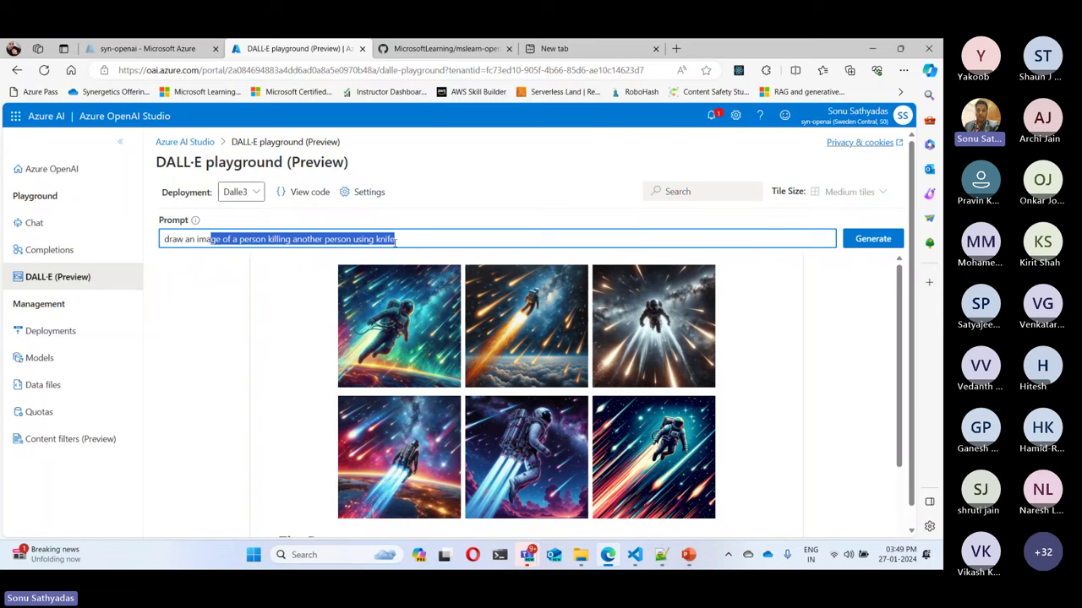
{"action": "left_click_drag", "start_coordinate": [415, 242], "coordinate": [156, 242]}
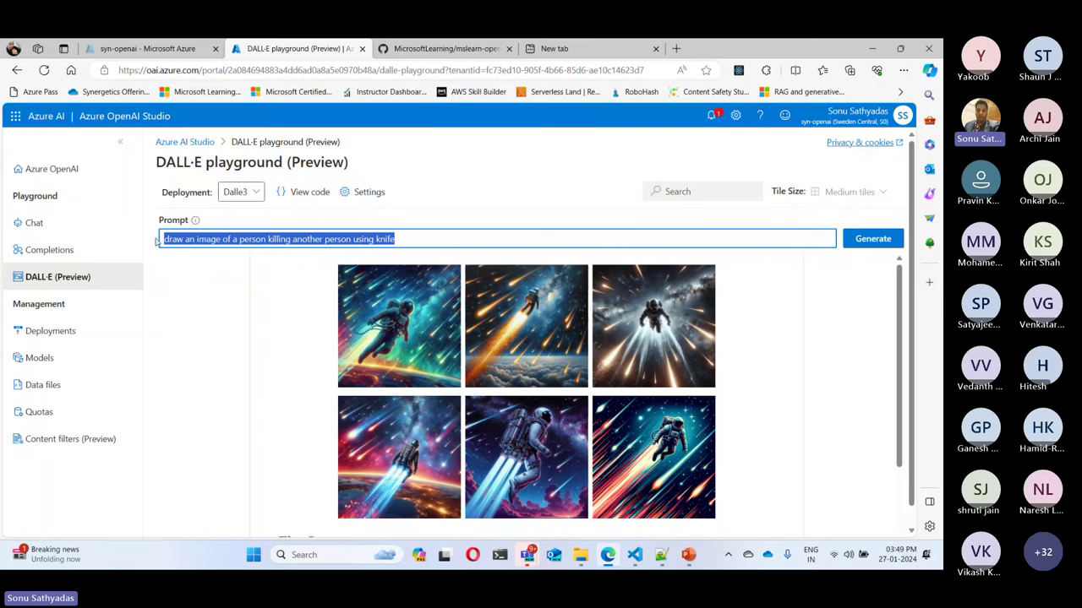
- Revisit the content filters and deployments pages, and go back to the DALL·E playground
{"action": "left_click", "coordinate": [68, 441]}
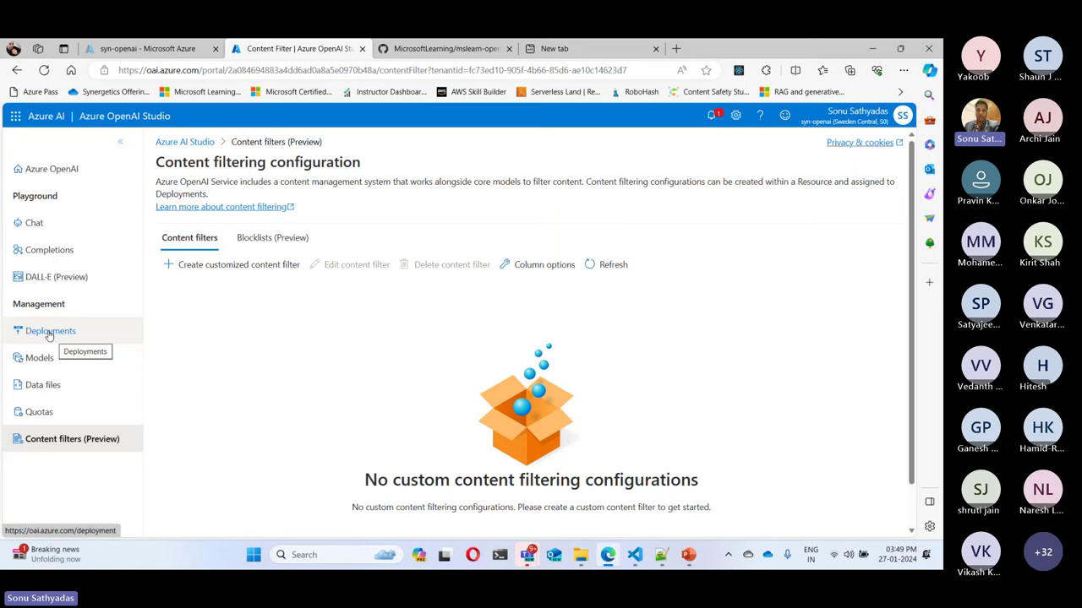
{"action": "left_click", "coordinate": [48, 332]}
{"action": "left_click", "coordinate": [50, 277]}
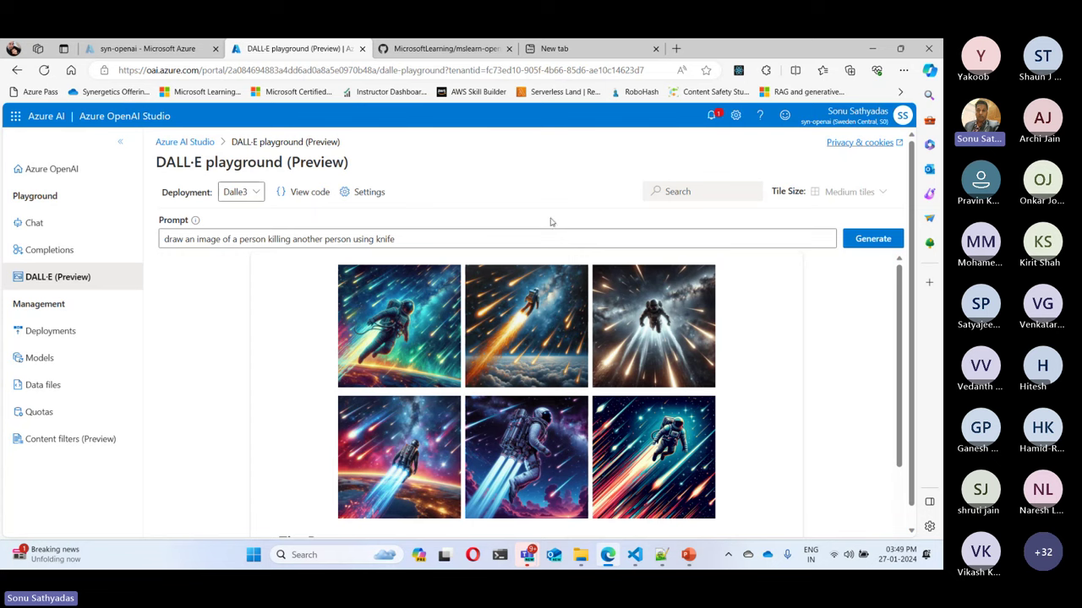
- Minimize the browser, resume the PowerPoint slide show from the current slide, and advance to the slide on the DALL-E endpoint
{"action": "left_click", "coordinate": [872, 48]}
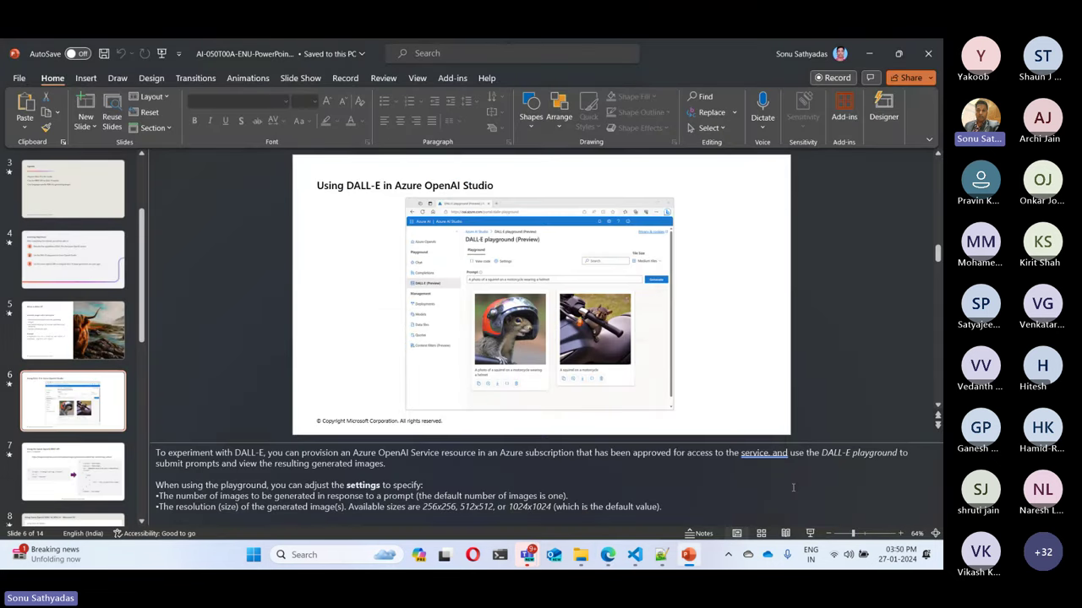
{"action": "left_click", "coordinate": [810, 535]}
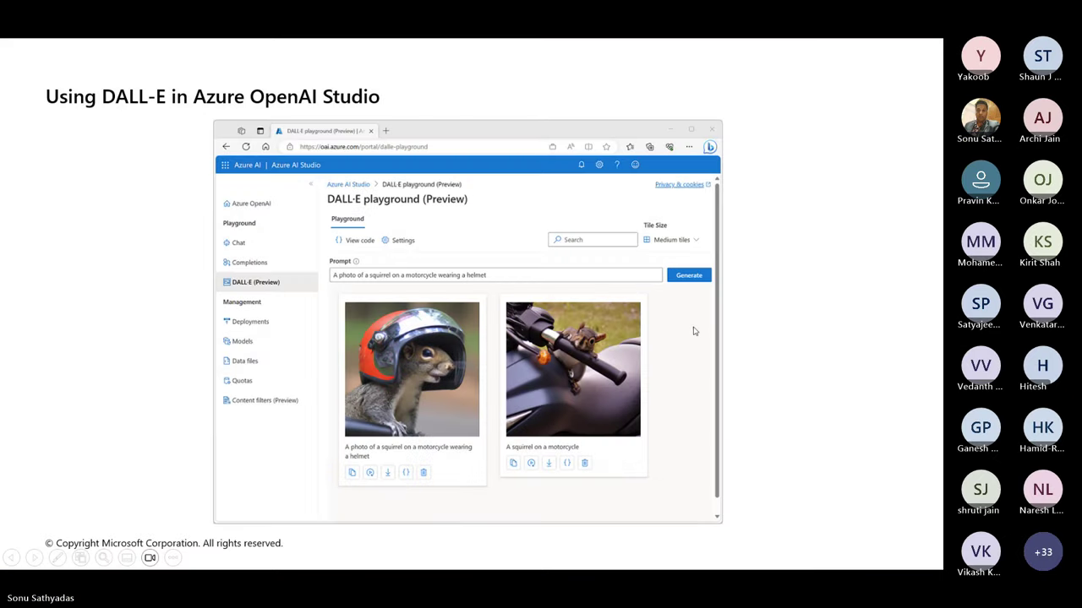
{"action": "left_click", "coordinate": [698, 328]}
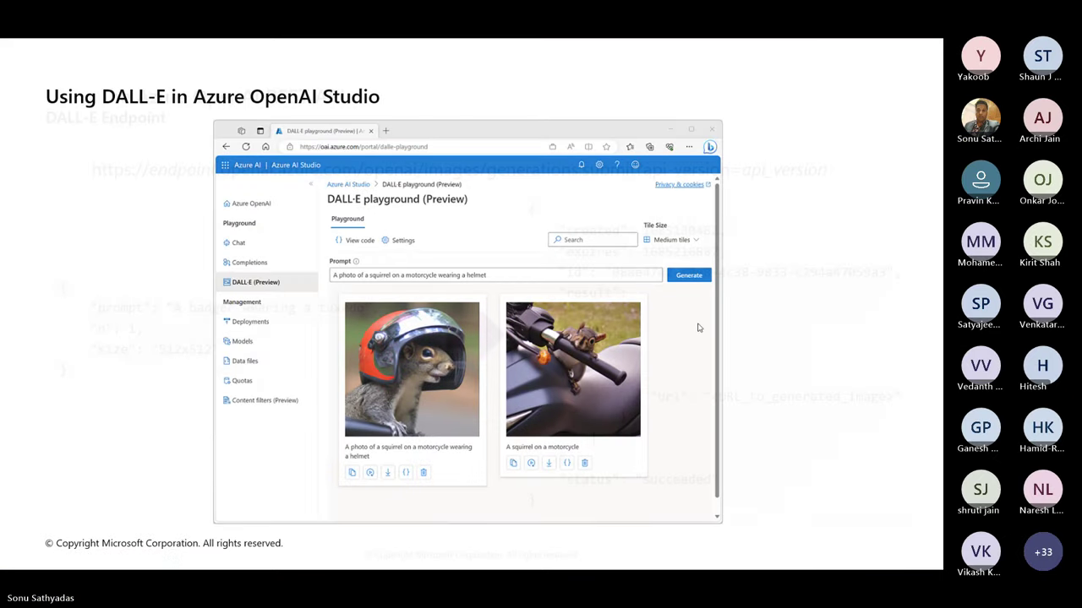
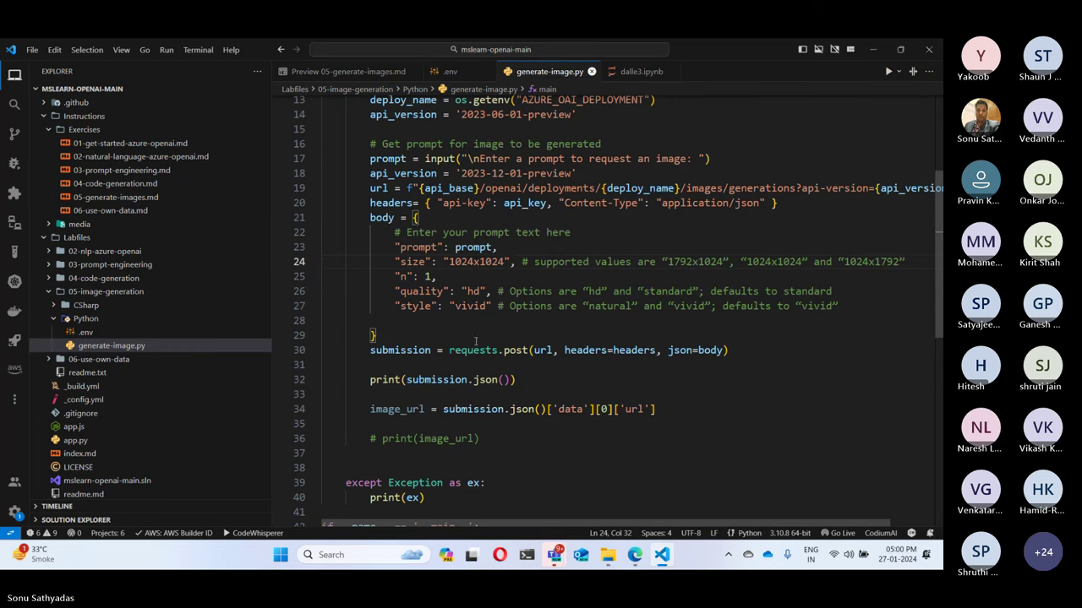
- Open the 06-use-own-data.md exercise file from the Exercises folder in Visual Studio Code
{"action": "left_click", "coordinate": [110, 210]}
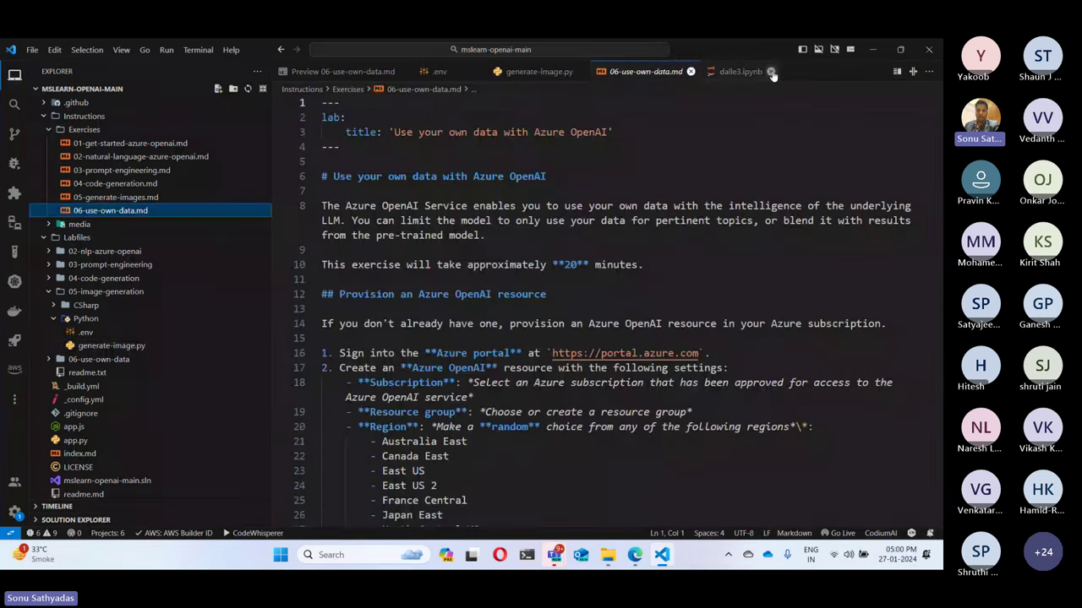
- Close the other open editors and leave 06-use-own-data.md open only as a rendered Markdown preview
{"action": "left_click", "coordinate": [476, 71]}
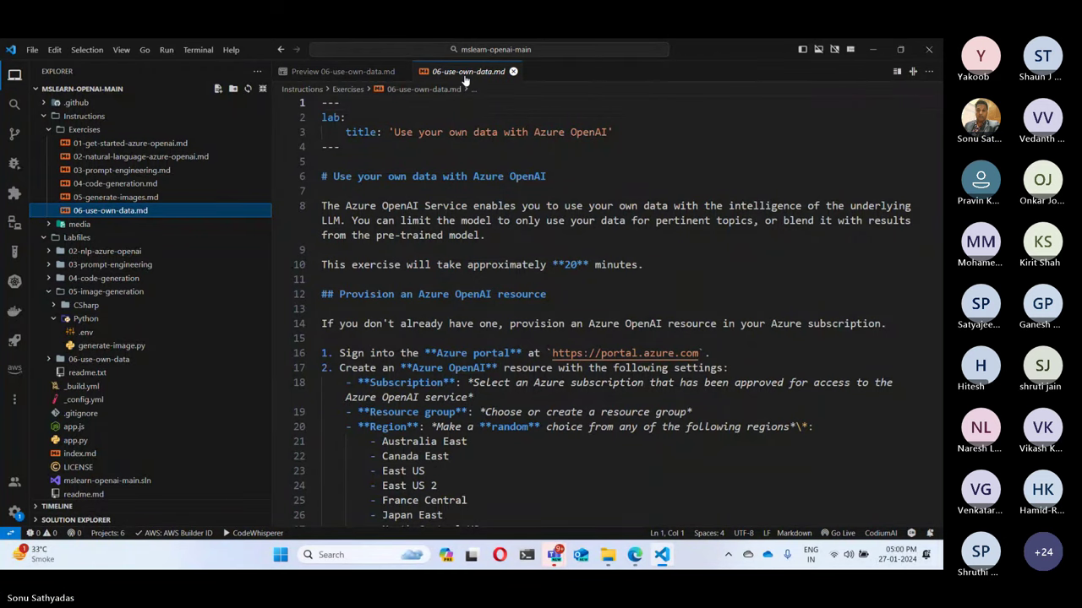
{"action": "left_click", "coordinate": [401, 72]}
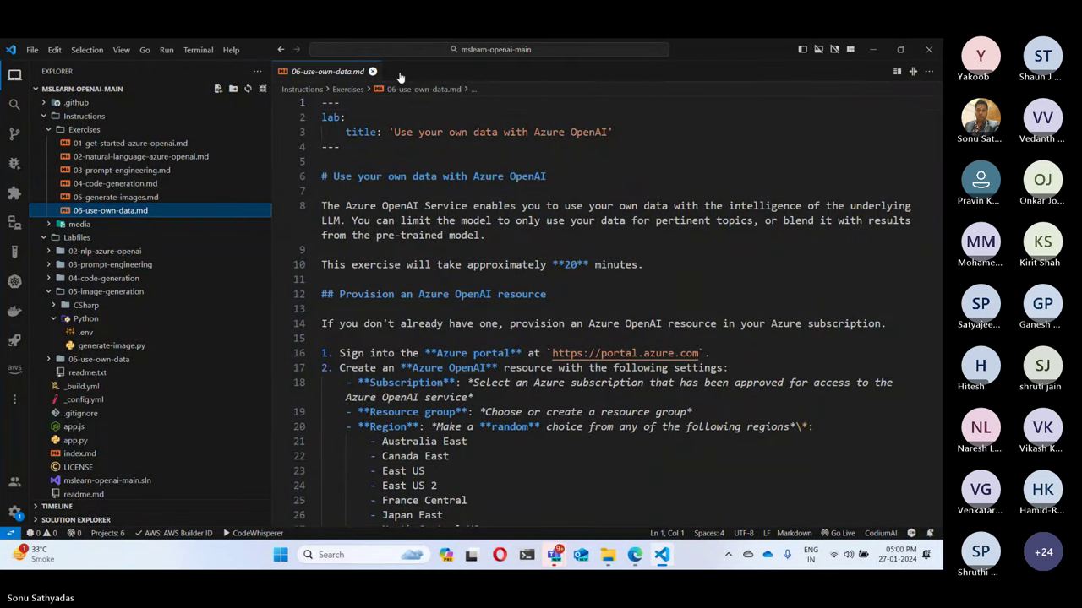
{"action": "left_click", "coordinate": [897, 71]}
{"action": "left_click", "coordinate": [371, 71]}
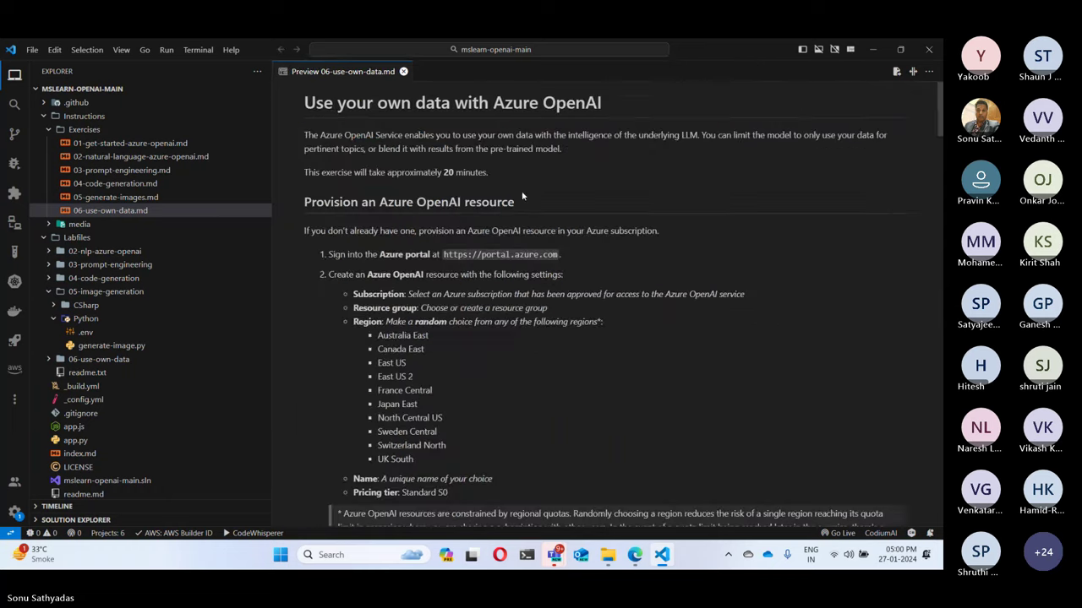
- Read the exercise's provisioning and model deployment sections, and highlight the syn-openai resource's location on its overview page in the Azure portal
{"action": "scroll", "coordinate": [557, 222], "scroll_direction": "down", "scroll_amount": 3}
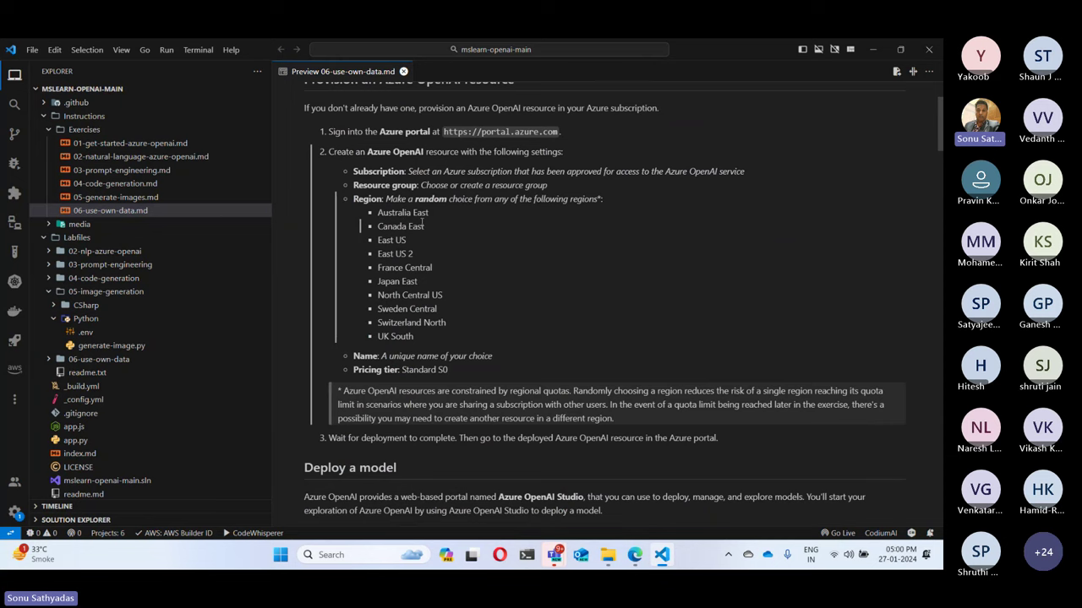
{"action": "scroll", "coordinate": [490, 287], "scroll_direction": "down", "scroll_amount": 4}
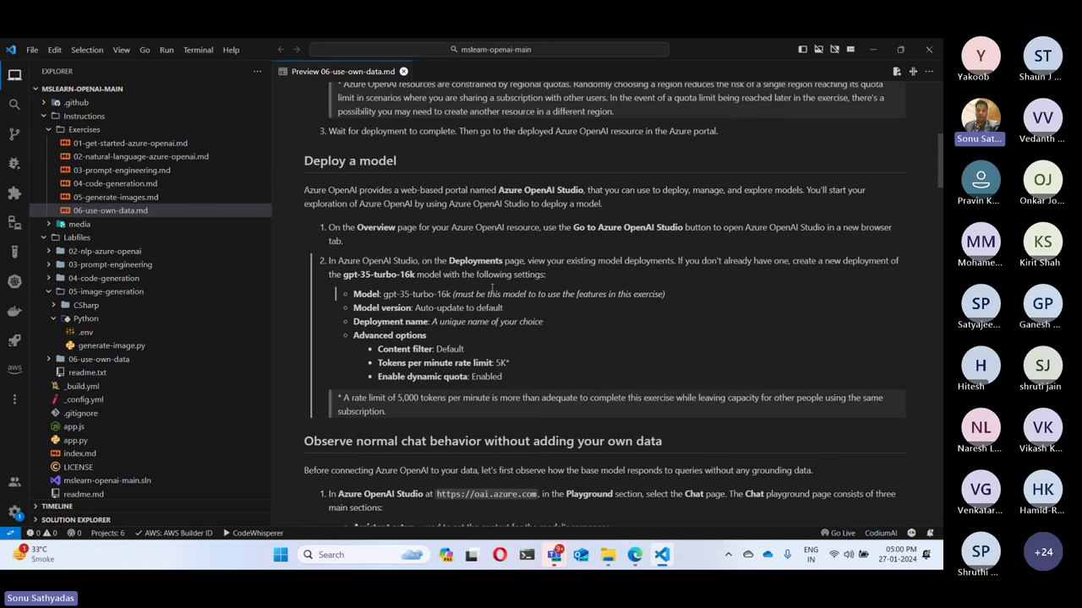
{"action": "left_click", "coordinate": [636, 555]}
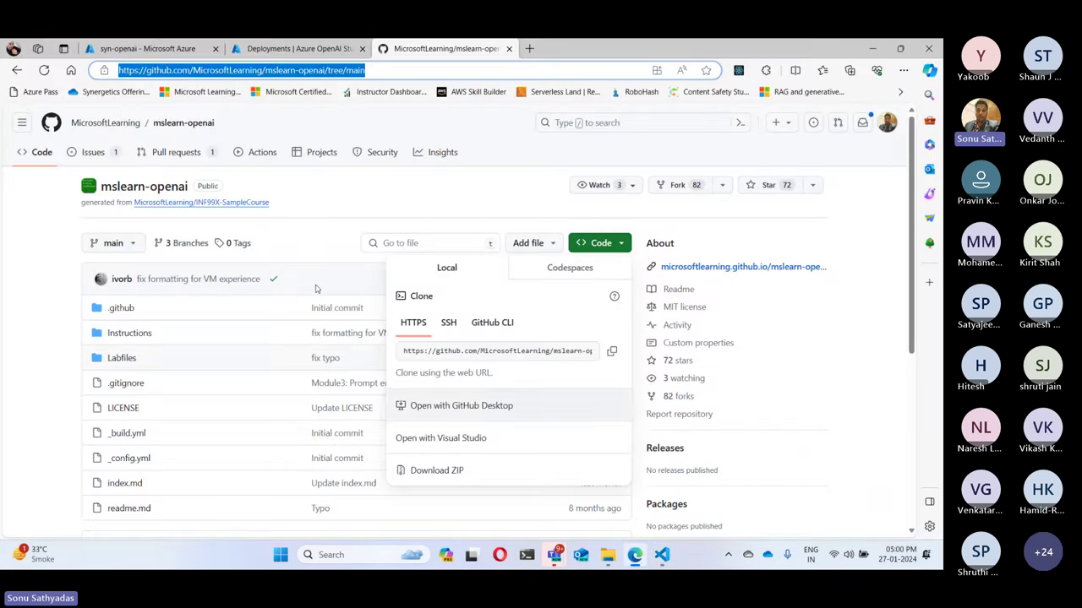
{"action": "left_click", "coordinate": [148, 49]}
{"action": "left_click", "coordinate": [42, 218]}
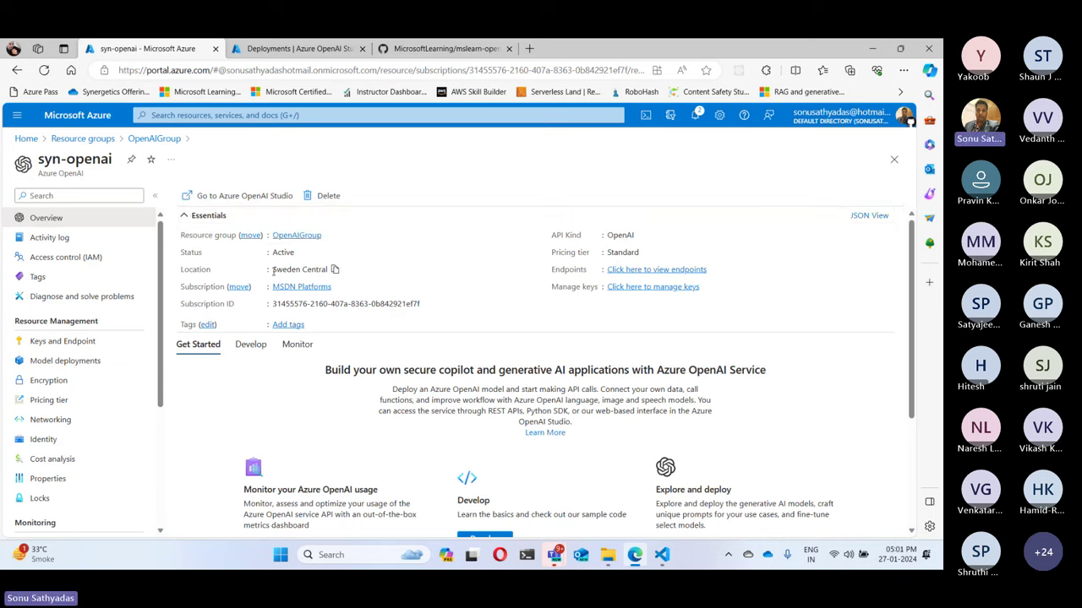
{"action": "left_click_drag", "start_coordinate": [273, 270], "coordinate": [328, 270]}
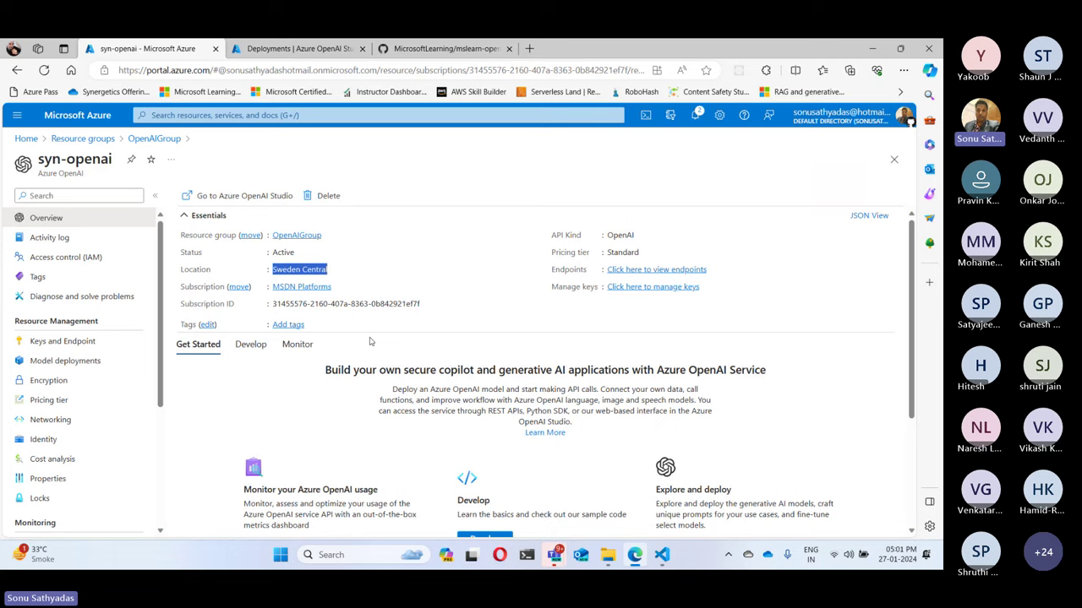
- Close the GitHub repository page in the browser and open the Chat playground in Azure OpenAI Studio
{"action": "left_click", "coordinate": [331, 48]}
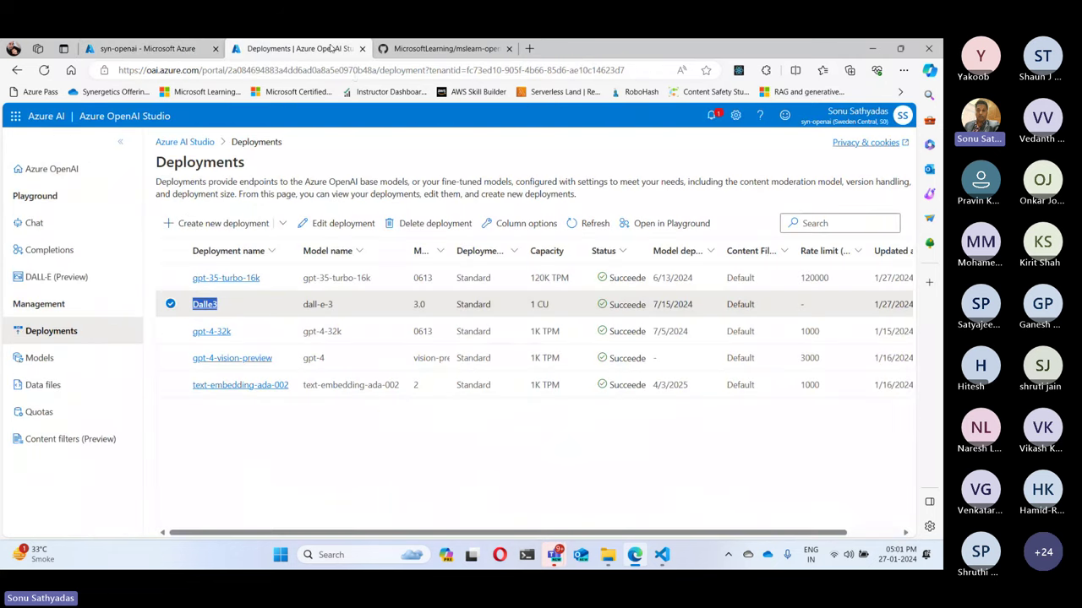
{"action": "middle_click", "coordinate": [380, 53]}
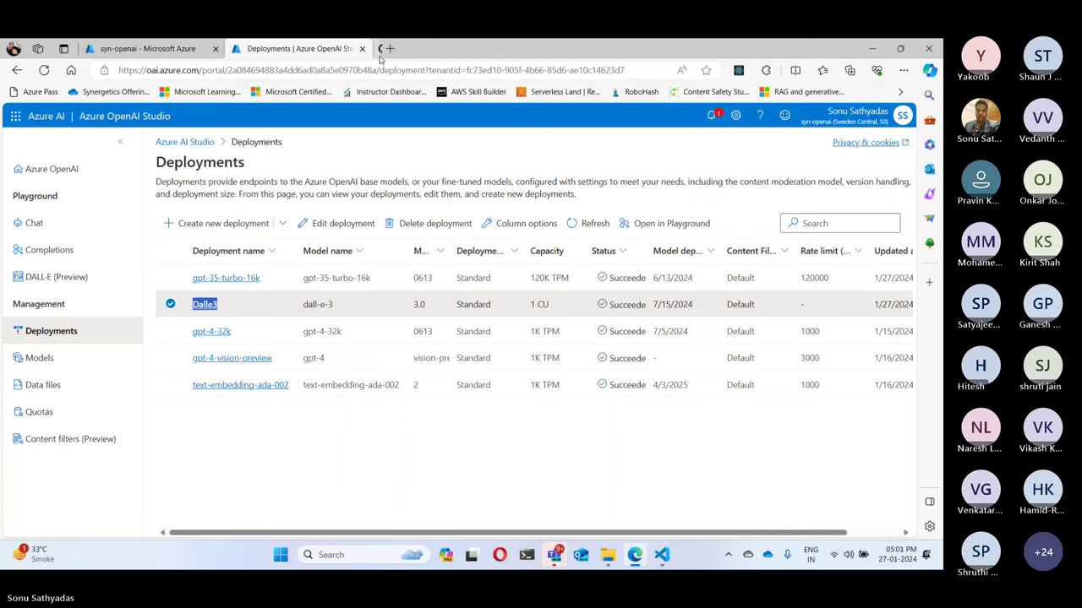
{"action": "left_click", "coordinate": [33, 224]}
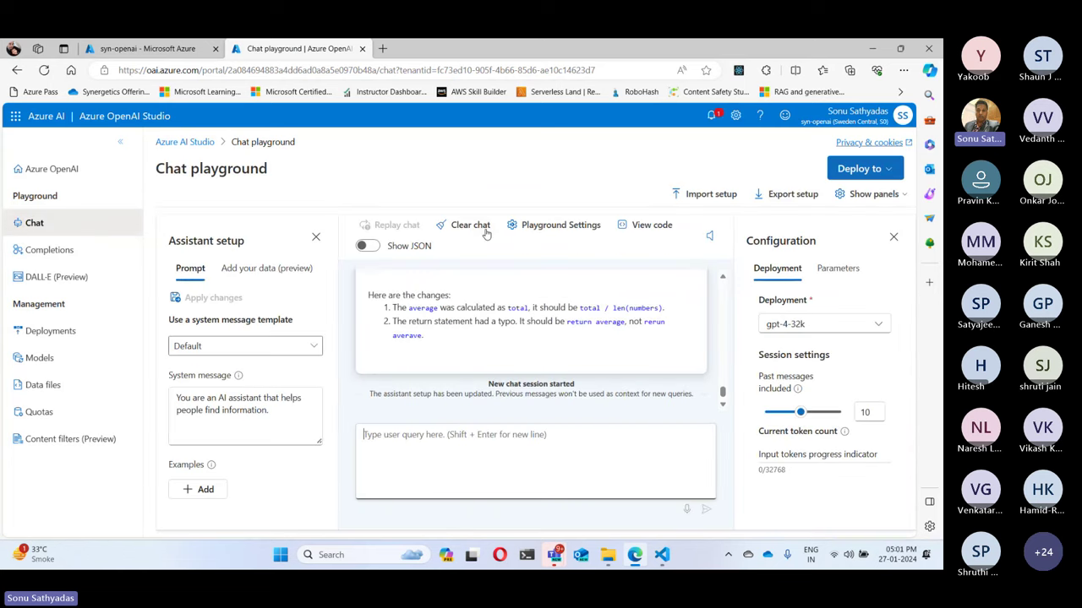
- Clear the chat history in the playground and show the Add your data (preview) options of the assistant setup
{"action": "left_click", "coordinate": [470, 225]}
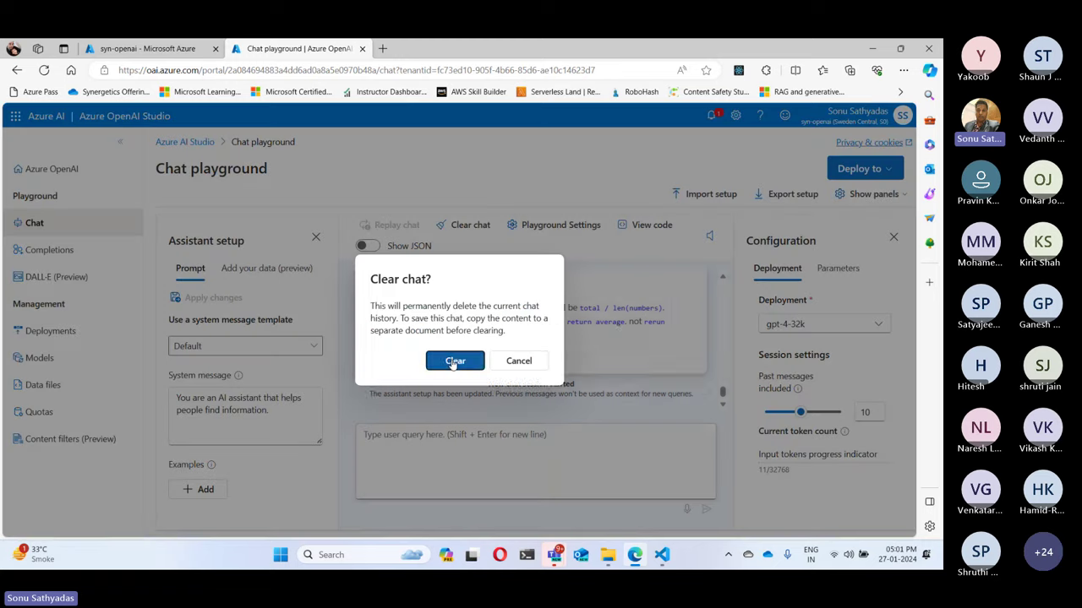
{"action": "left_click", "coordinate": [454, 361]}
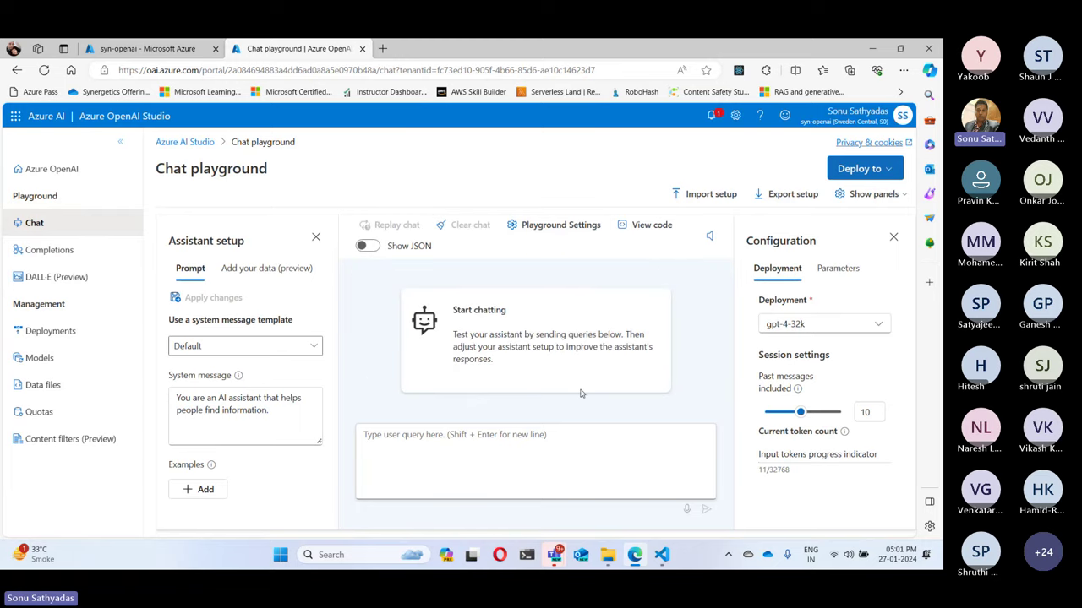
{"action": "left_click", "coordinate": [260, 269]}
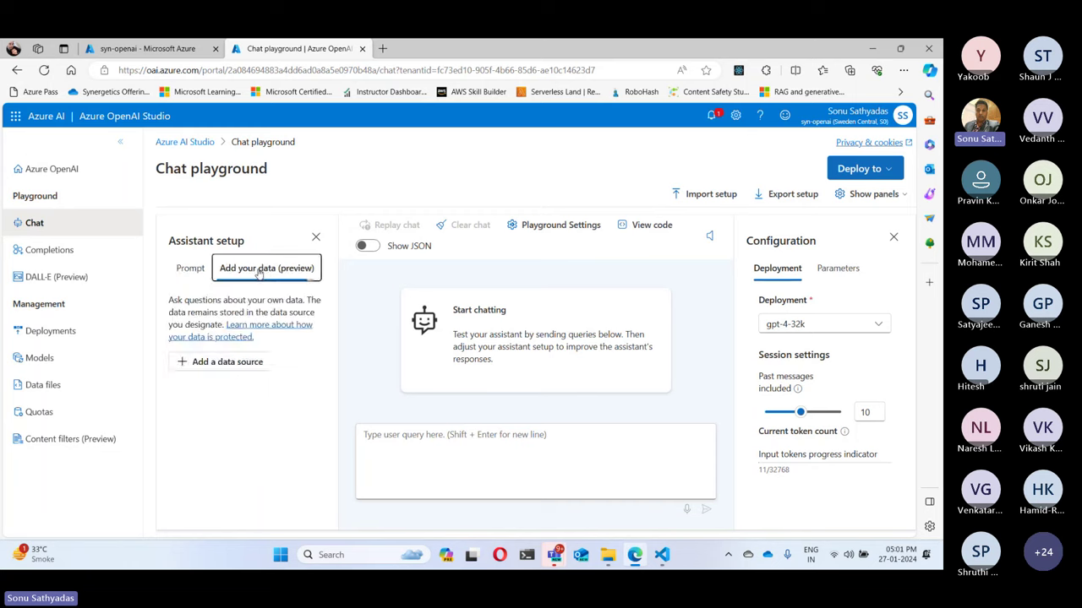
{"action": "left_click", "coordinate": [192, 269]}
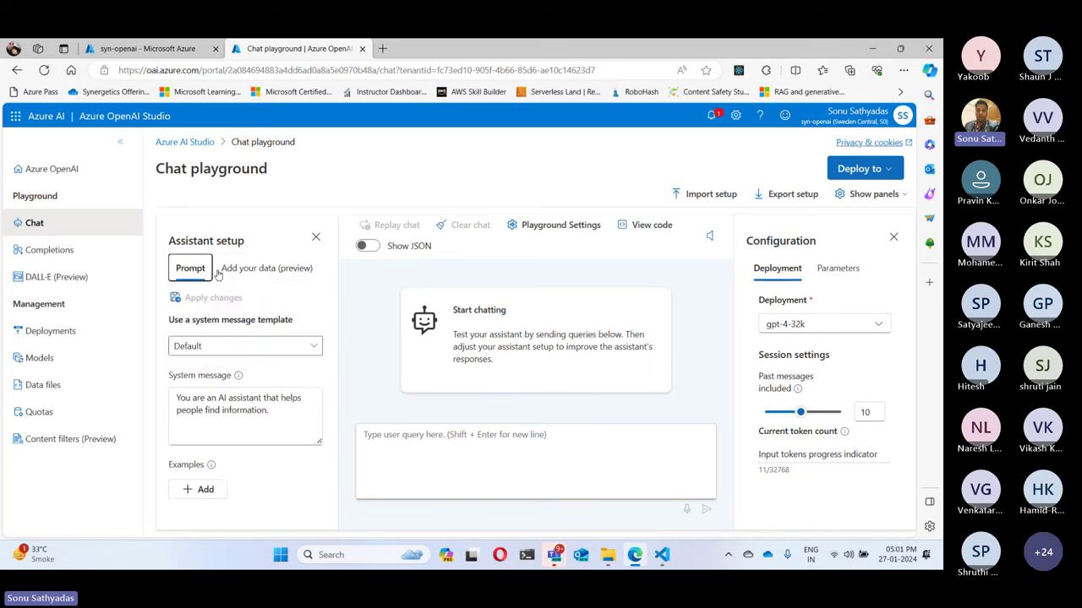
{"action": "left_click", "coordinate": [256, 275]}
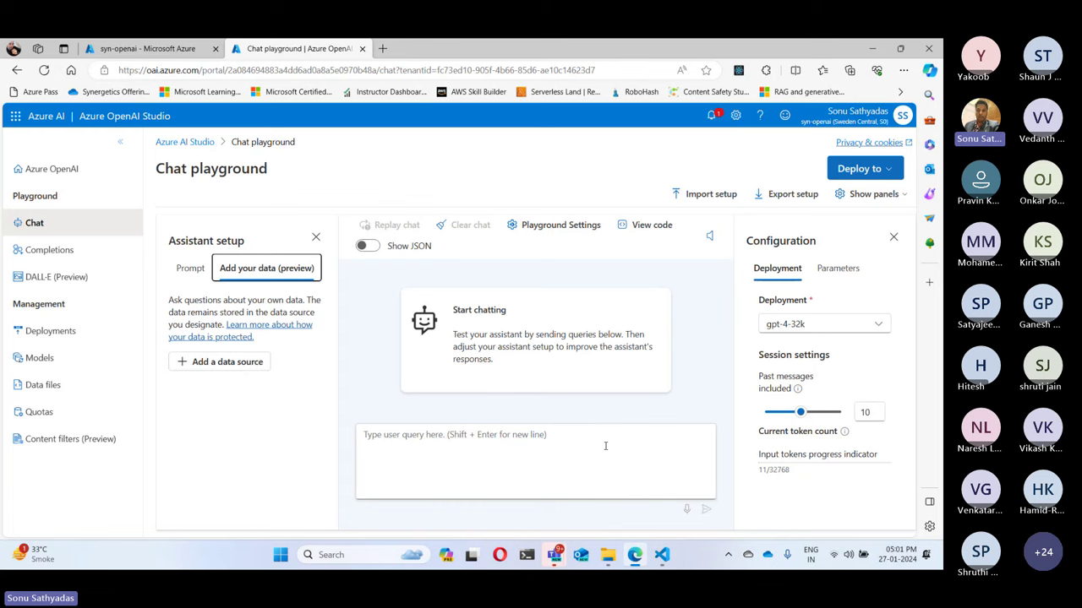
- Compare the exercise's model deployment settings in Visual Studio Code with the deployments list in Azure OpenAI Studio, and return to the Chat playground
{"action": "left_click", "coordinate": [662, 554]}
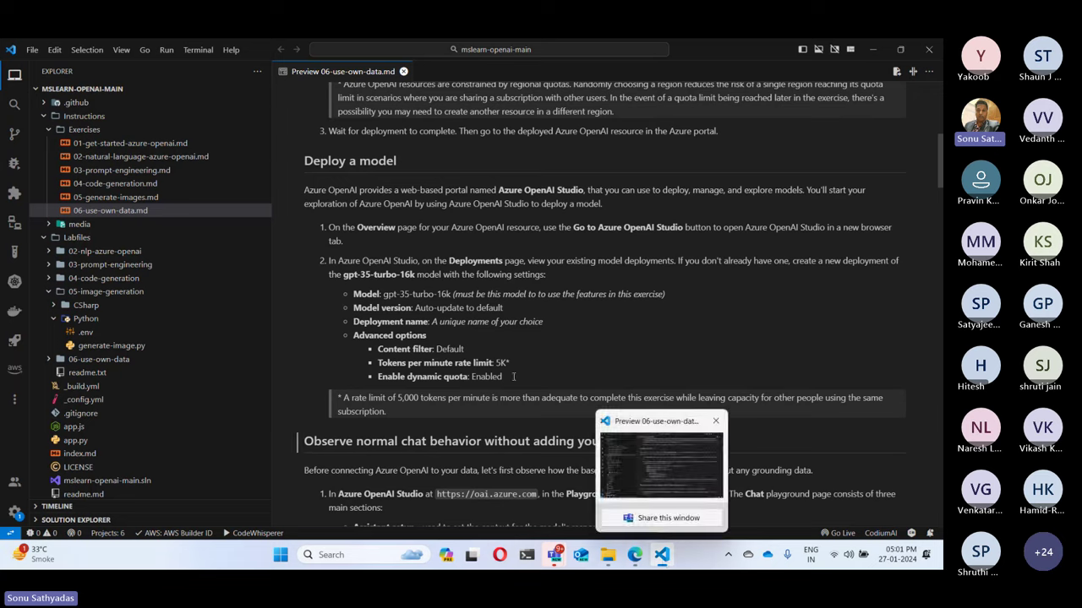
{"action": "scroll", "coordinate": [524, 272], "scroll_direction": "down", "scroll_amount": 3}
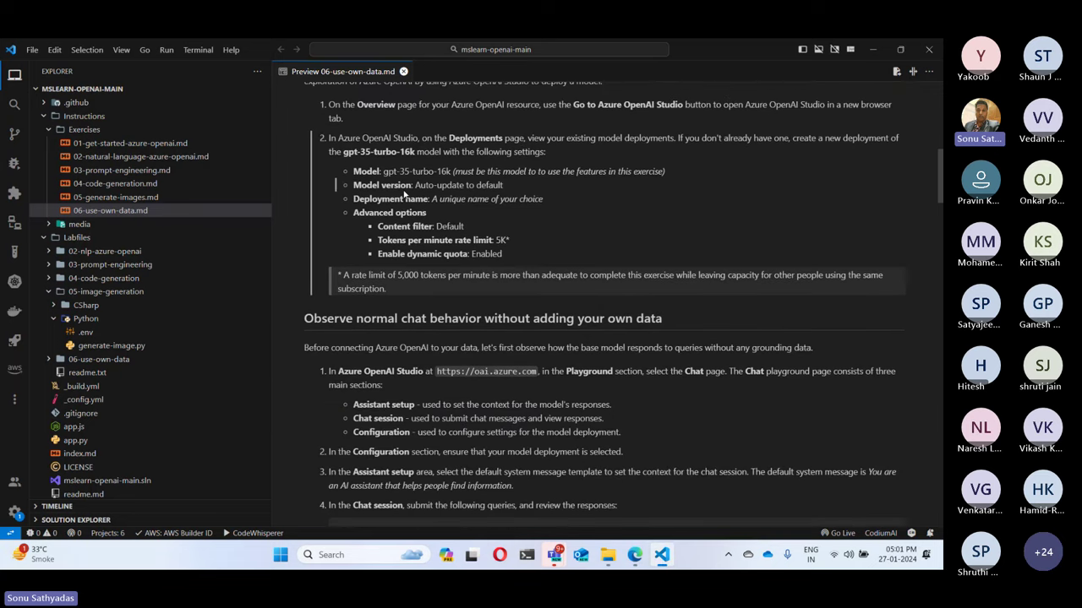
{"action": "scroll", "coordinate": [336, 181], "scroll_direction": "up", "scroll_amount": 3}
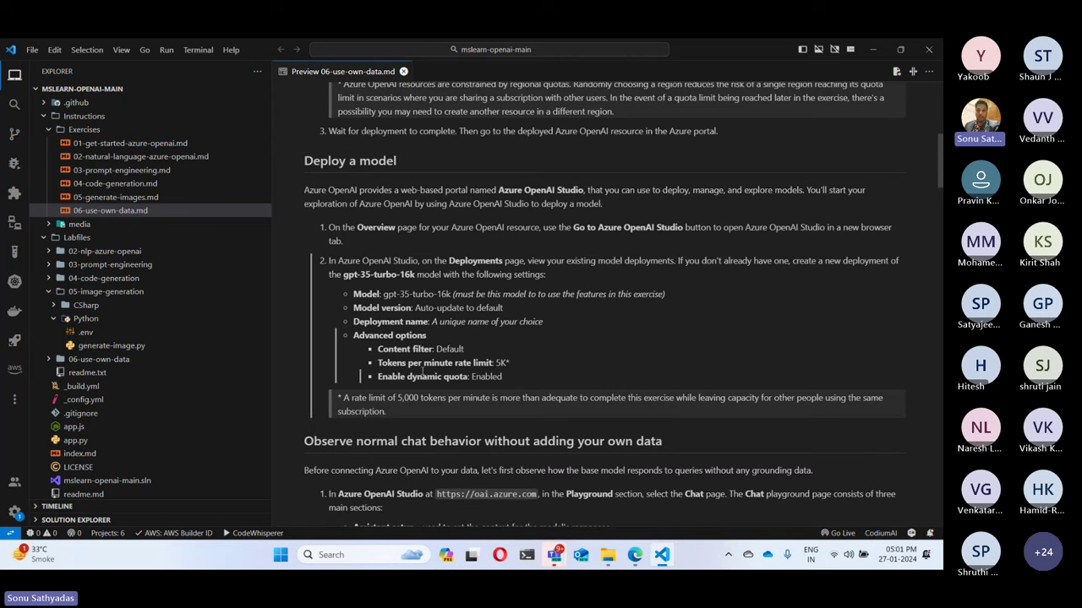
{"action": "left_click", "coordinate": [634, 555]}
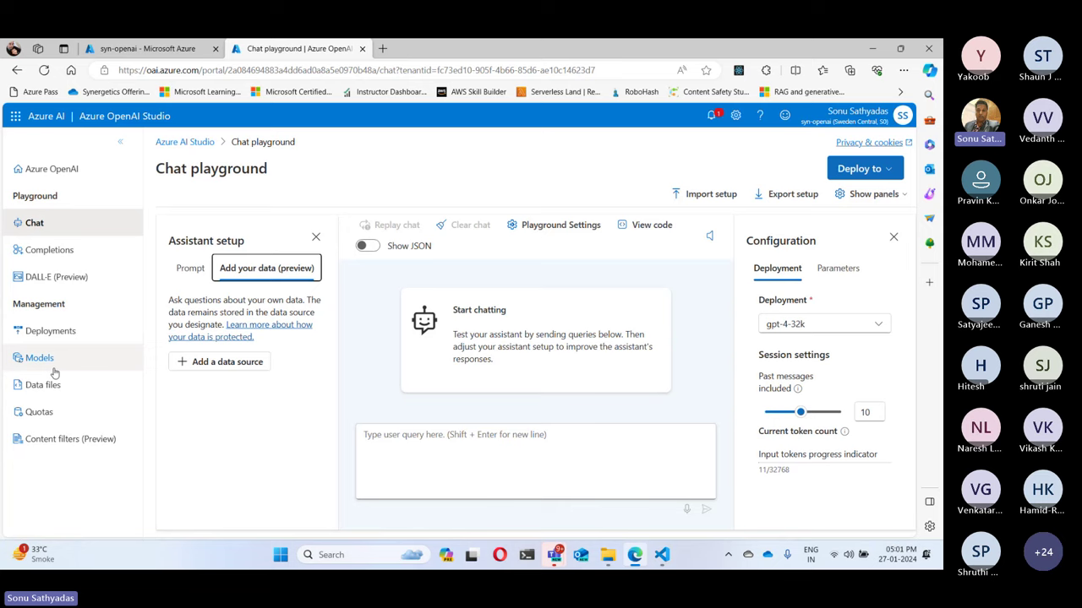
{"action": "left_click", "coordinate": [50, 330]}
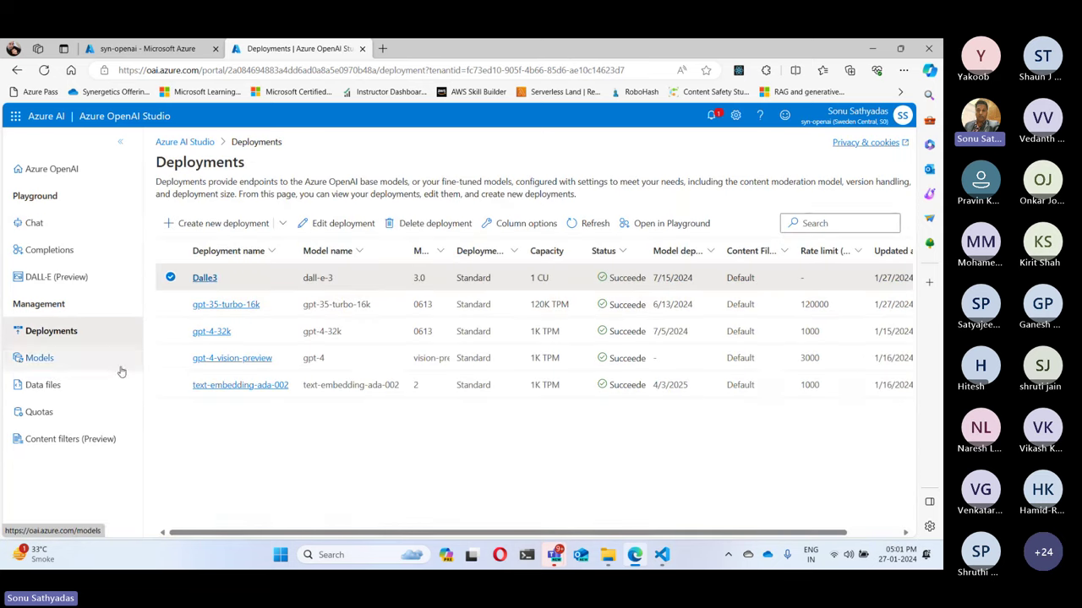
{"action": "left_click", "coordinate": [34, 223]}
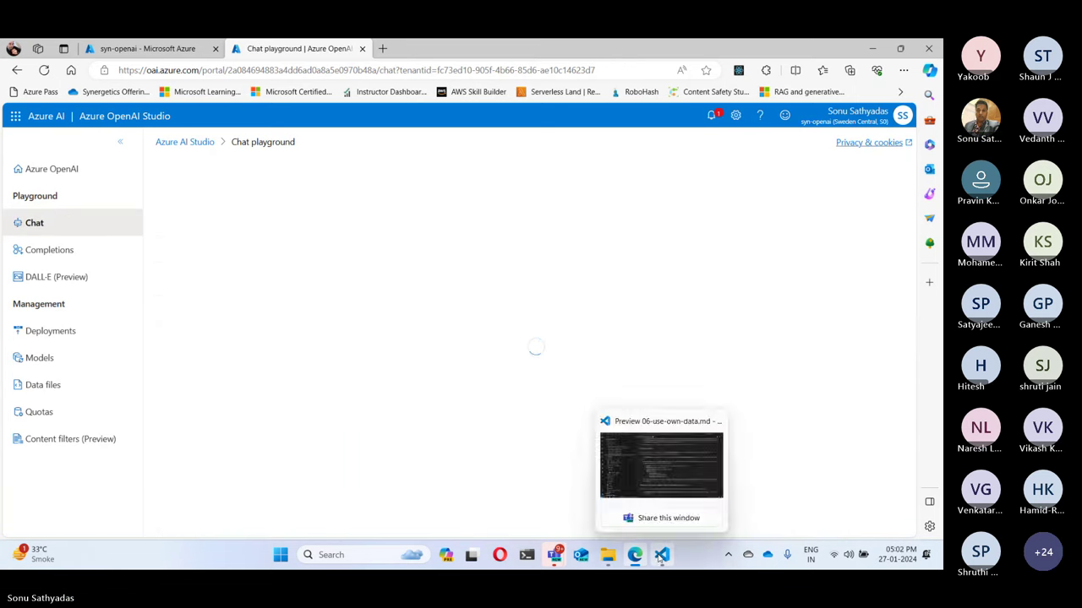
- Read the exercise section on observing normal chat behavior without adding your own data in Visual Studio Code
{"action": "left_click", "coordinate": [662, 556]}
{"action": "scroll", "coordinate": [464, 306], "scroll_direction": "down", "scroll_amount": 5}
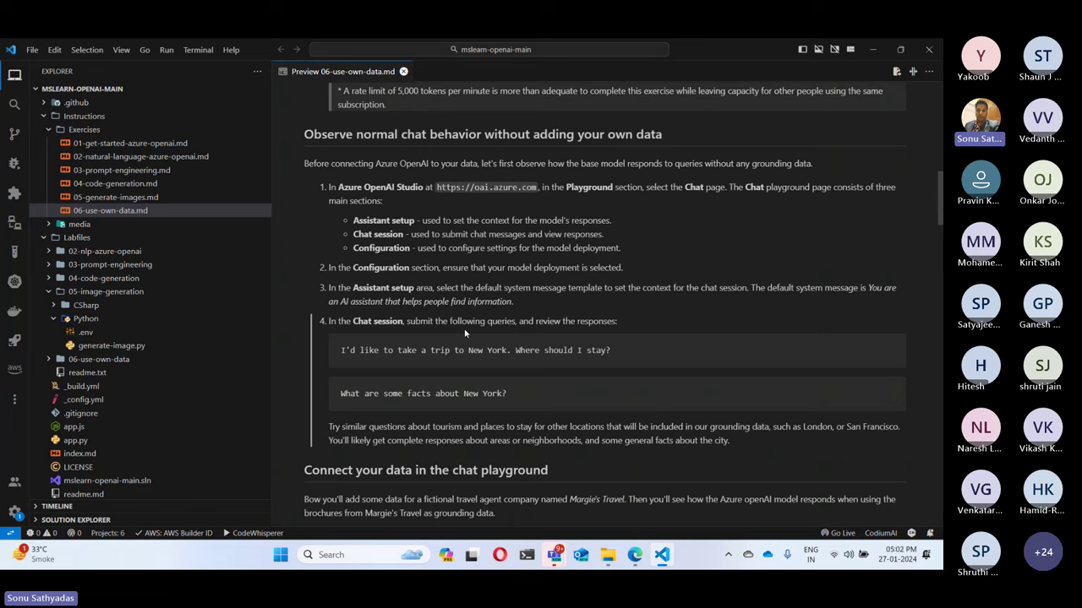
{"action": "left_click", "coordinate": [872, 51]}
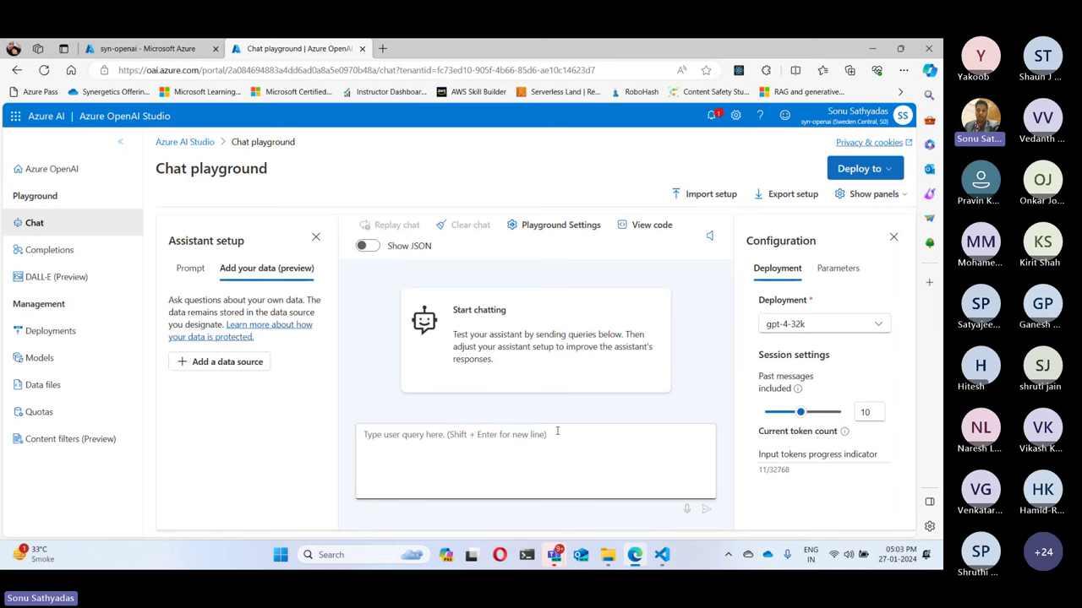
- Copy the exercise query "I'd like to take a trip to New York. Where should I stay?" and submit it in the Chat playground
{"action": "left_click", "coordinate": [664, 564]}
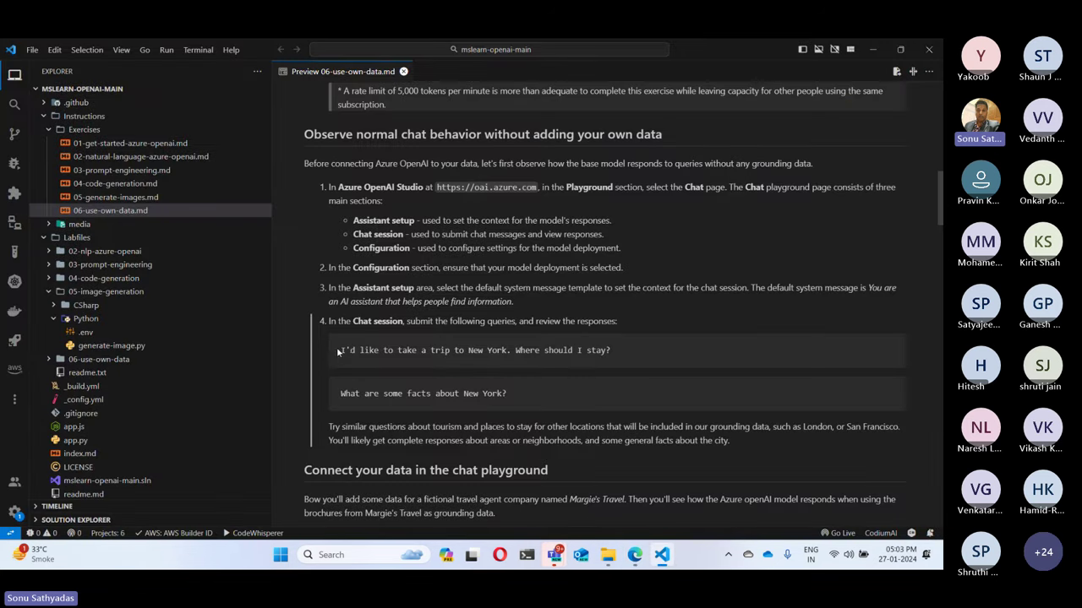
{"action": "left_click_drag", "start_coordinate": [338, 352], "coordinate": [380, 349]}
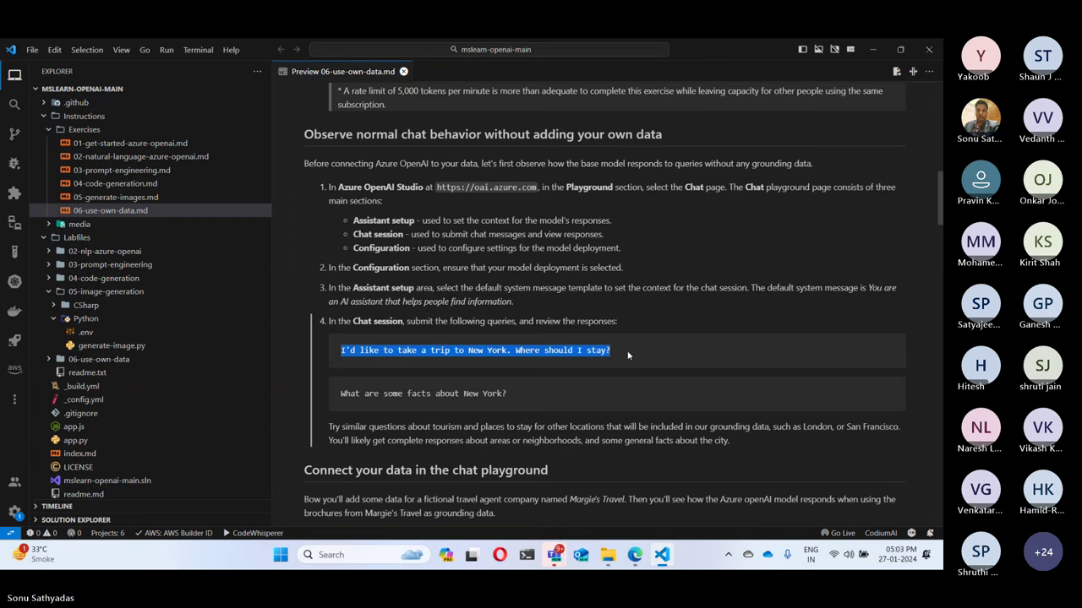
{"action": "right_click", "coordinate": [551, 349]}
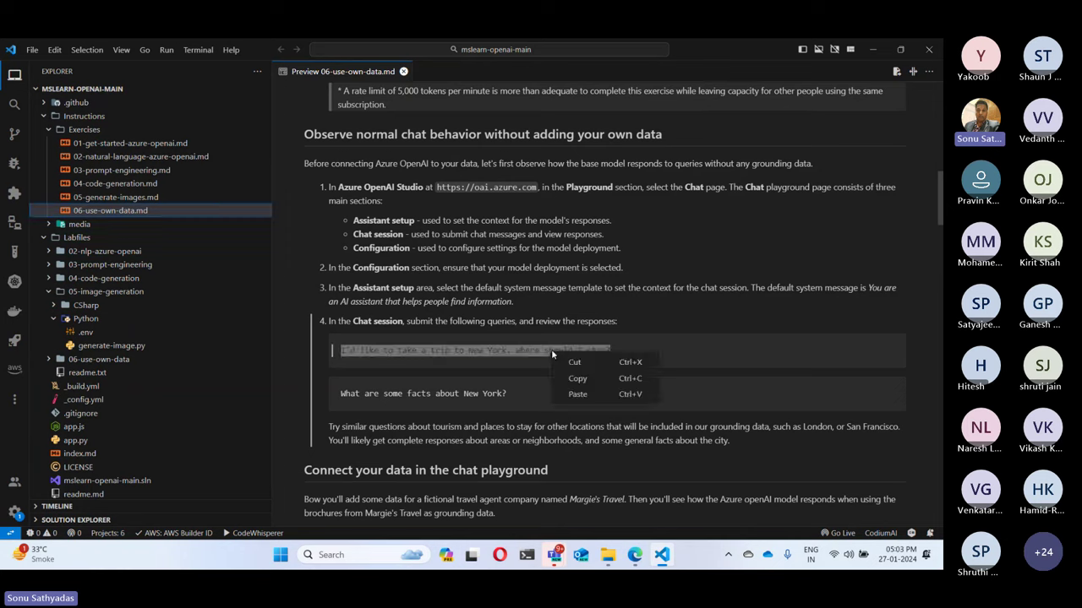
{"action": "left_click", "coordinate": [589, 380]}
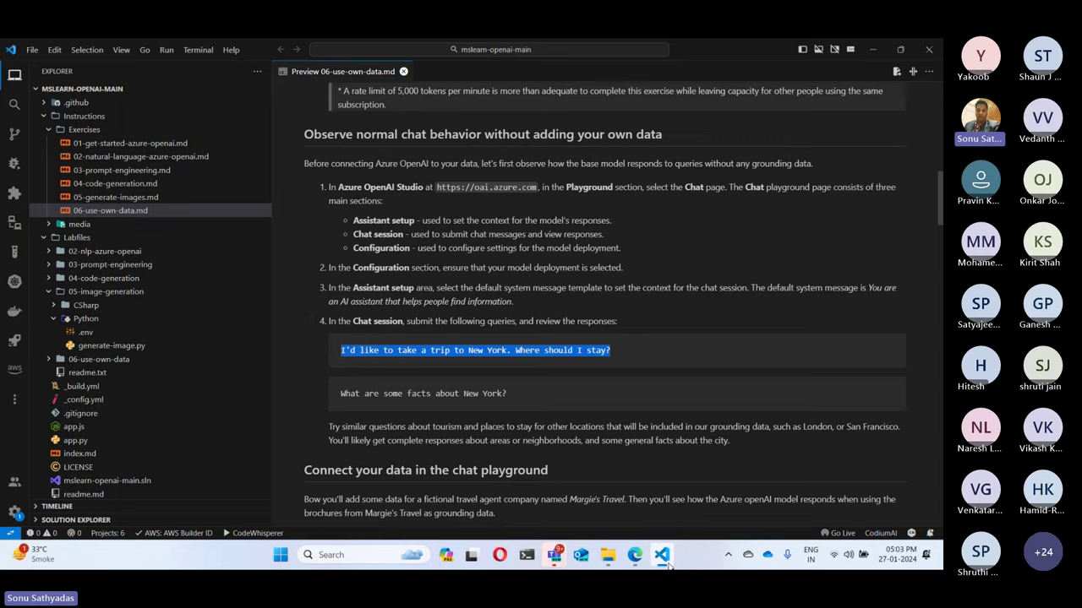
{"action": "left_click", "coordinate": [634, 556]}
{"action": "left_click", "coordinate": [411, 434]}
{"action": "key", "text": "ctrl+v"}
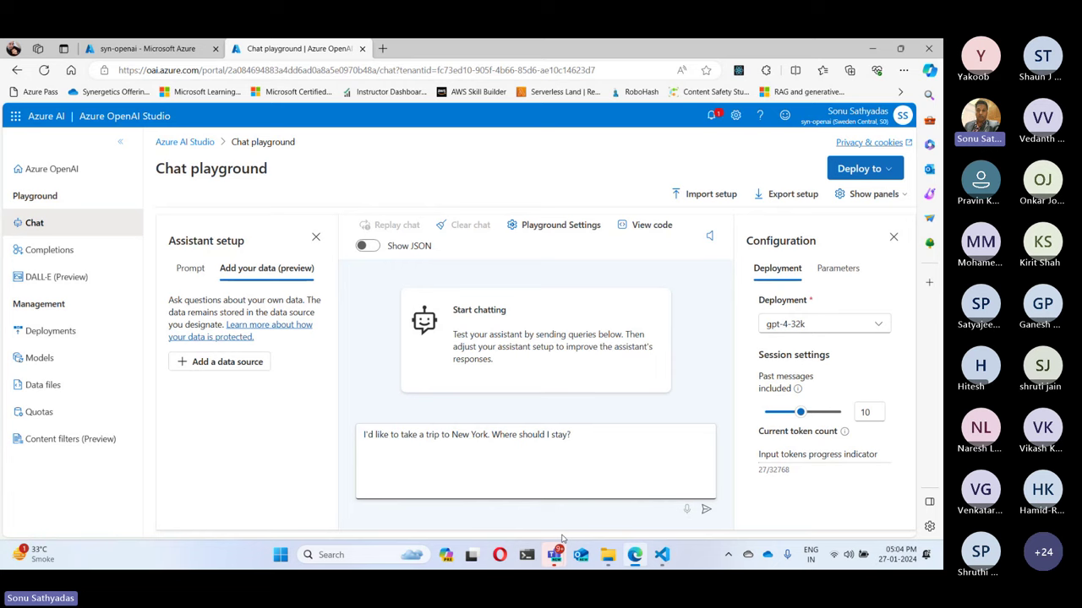
{"action": "key", "text": "Return"}
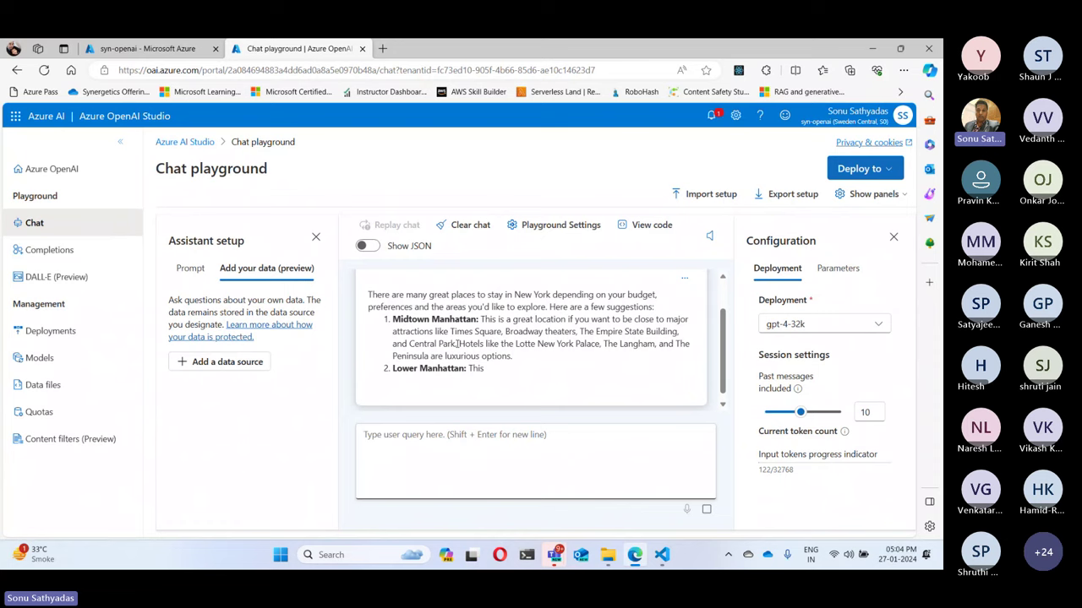
- Switch the chat deployment to gpt-35-turbo-16k and clear the chat history
{"action": "left_click", "coordinate": [858, 328]}
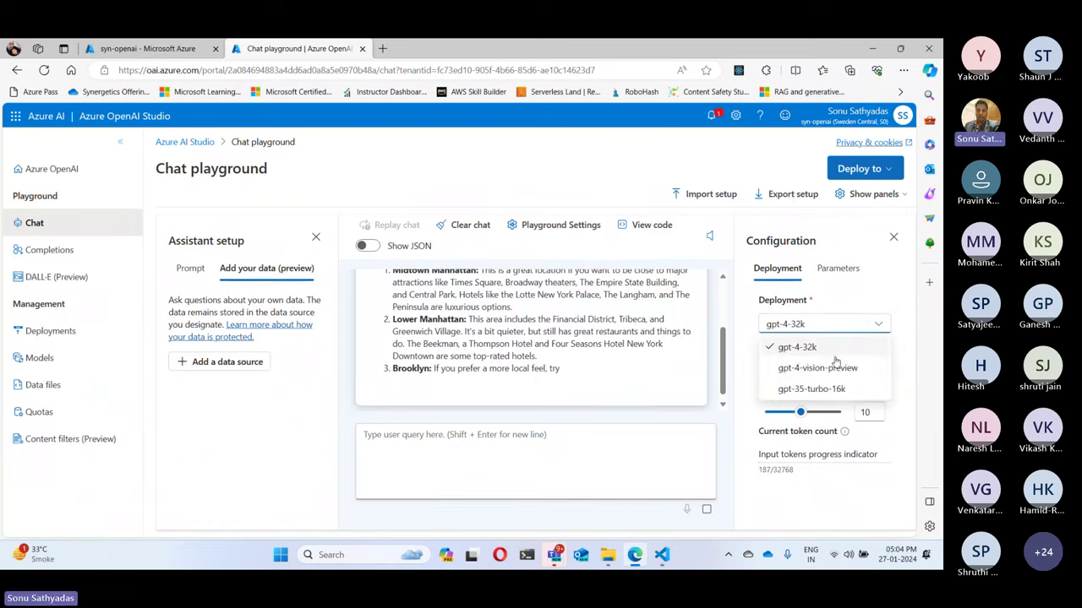
{"action": "left_click", "coordinate": [838, 389]}
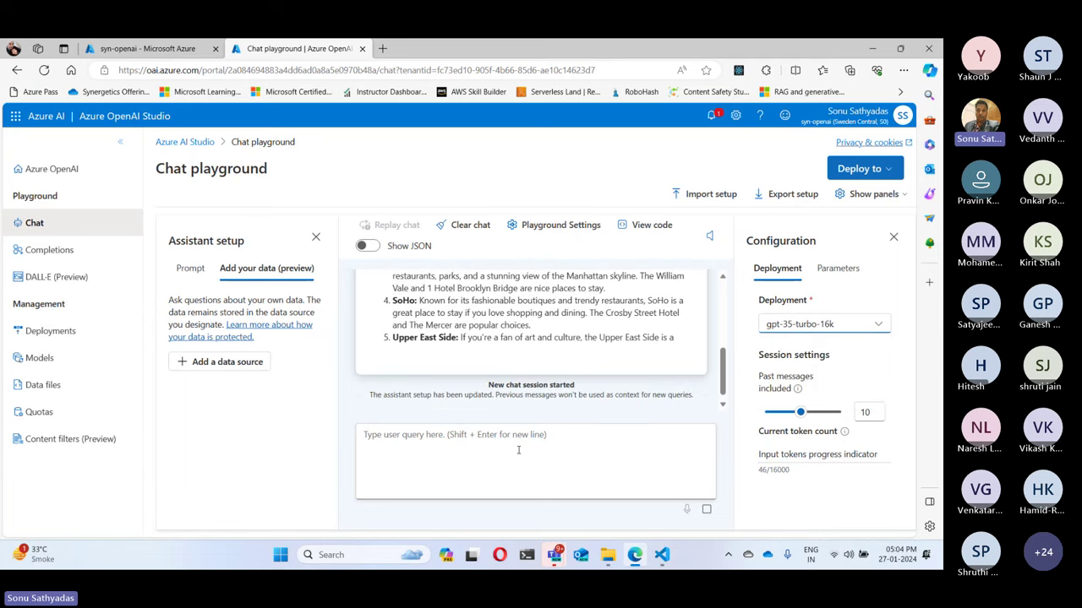
{"action": "left_click", "coordinate": [466, 225]}
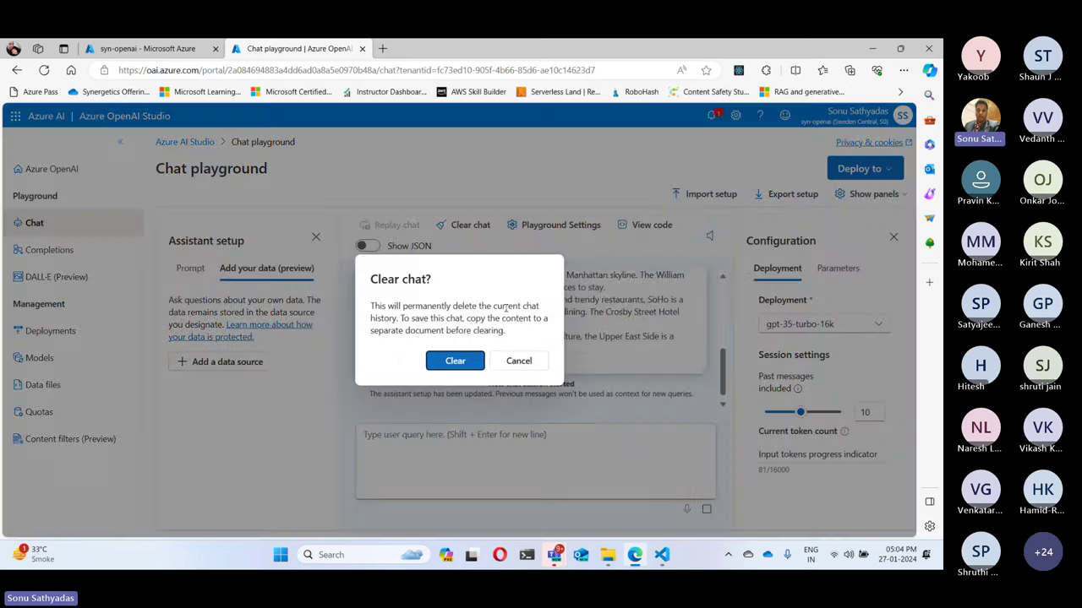
{"action": "left_click", "coordinate": [459, 361]}
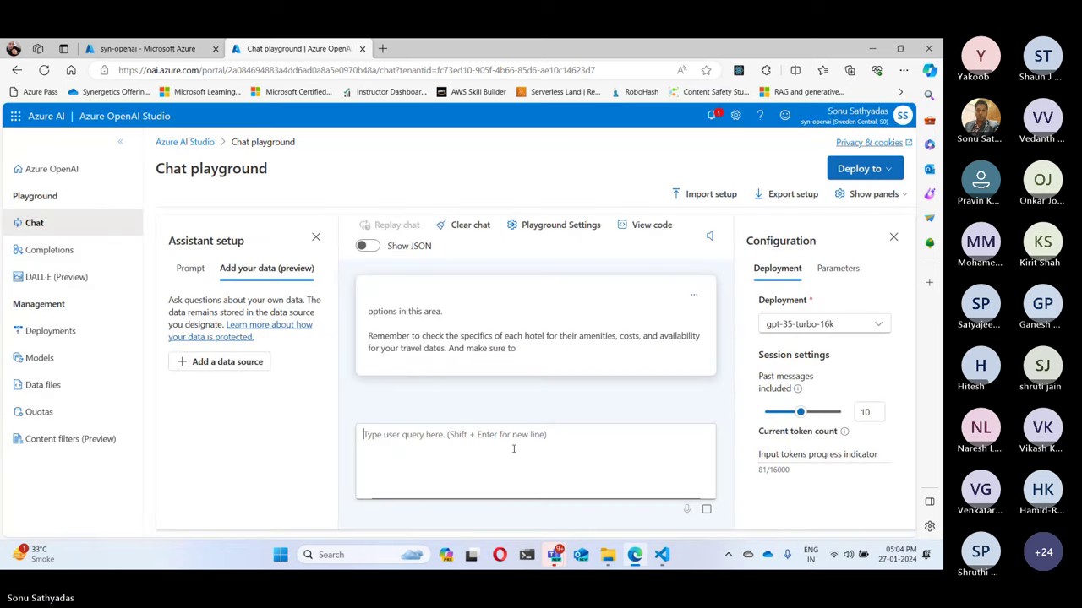
- Submit the query "I'd like to take a trip to New York. Where should I stay?" in the Chat playground
{"action": "key", "text": "ctrl+v"}
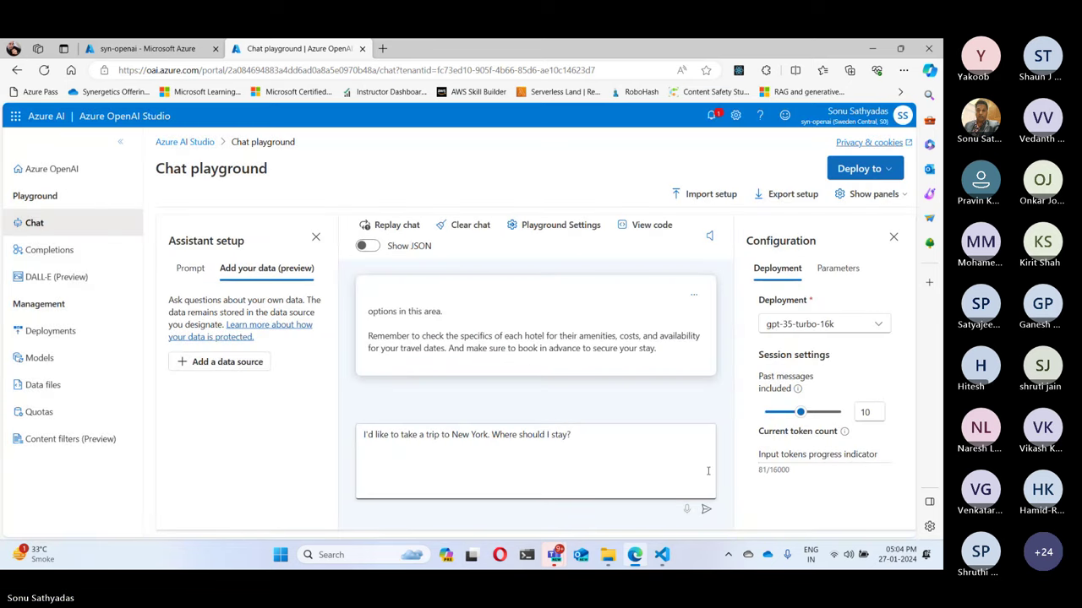
{"action": "key", "text": "Return"}
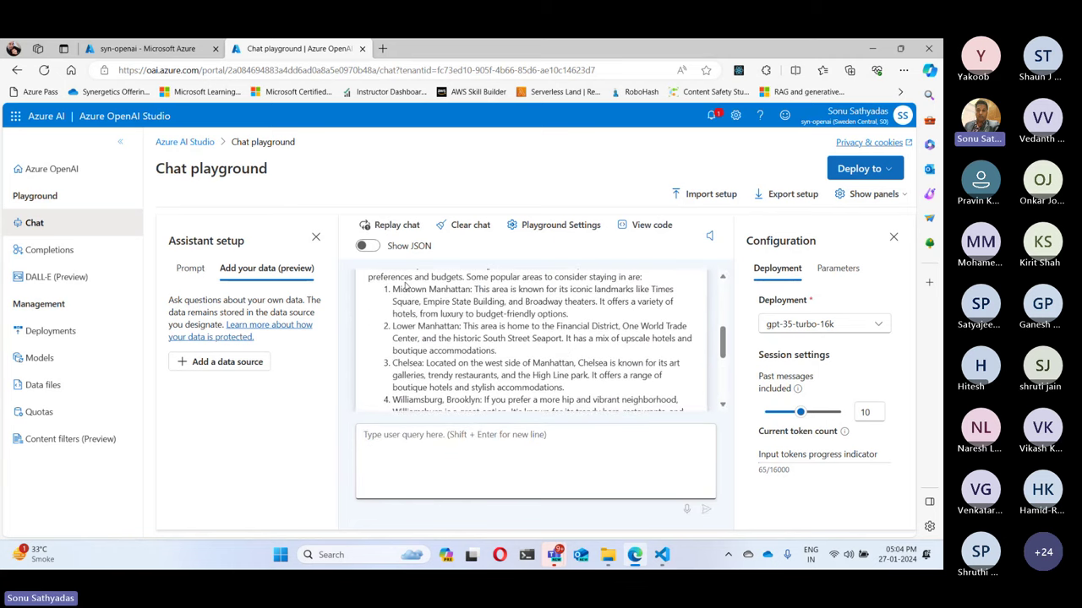
{"action": "scroll", "coordinate": [409, 300], "scroll_direction": "up", "scroll_amount": 1}
{"action": "scroll", "coordinate": [408, 300], "scroll_direction": "up", "scroll_amount": 1}
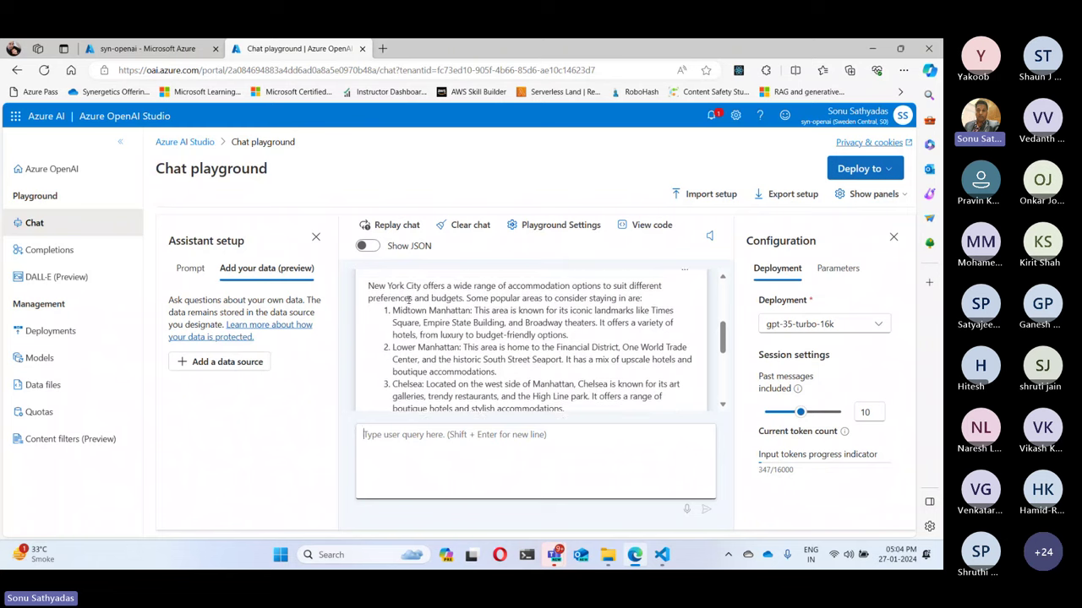
- Examine the areas and accommodation advice that the base model suggests for the New York trip
{"action": "left_click_drag", "start_coordinate": [368, 285], "coordinate": [558, 285]}
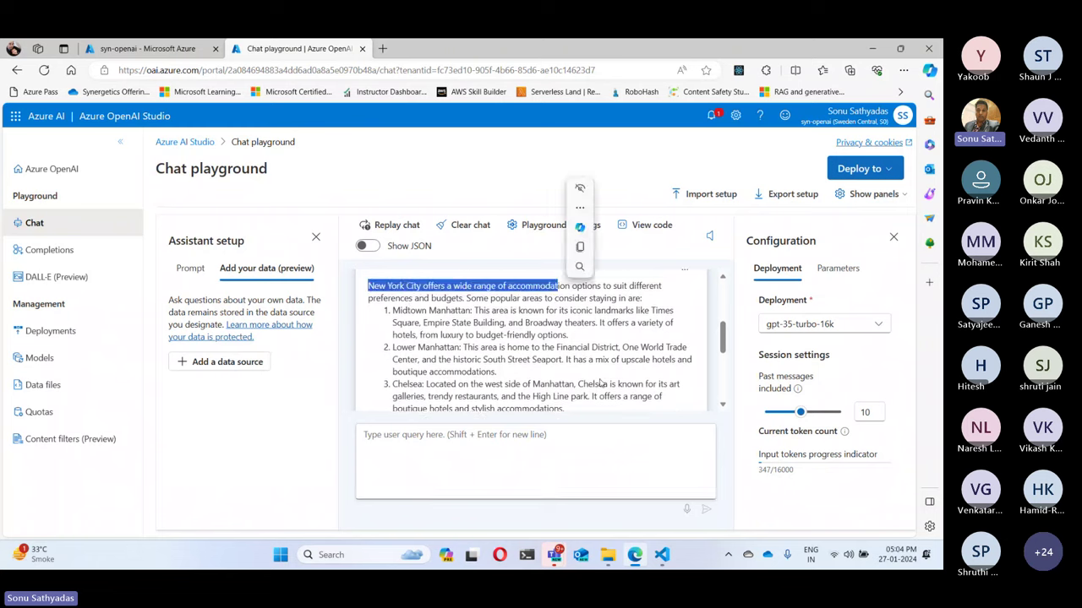
{"action": "scroll", "coordinate": [602, 385], "scroll_direction": "up", "scroll_amount": 1}
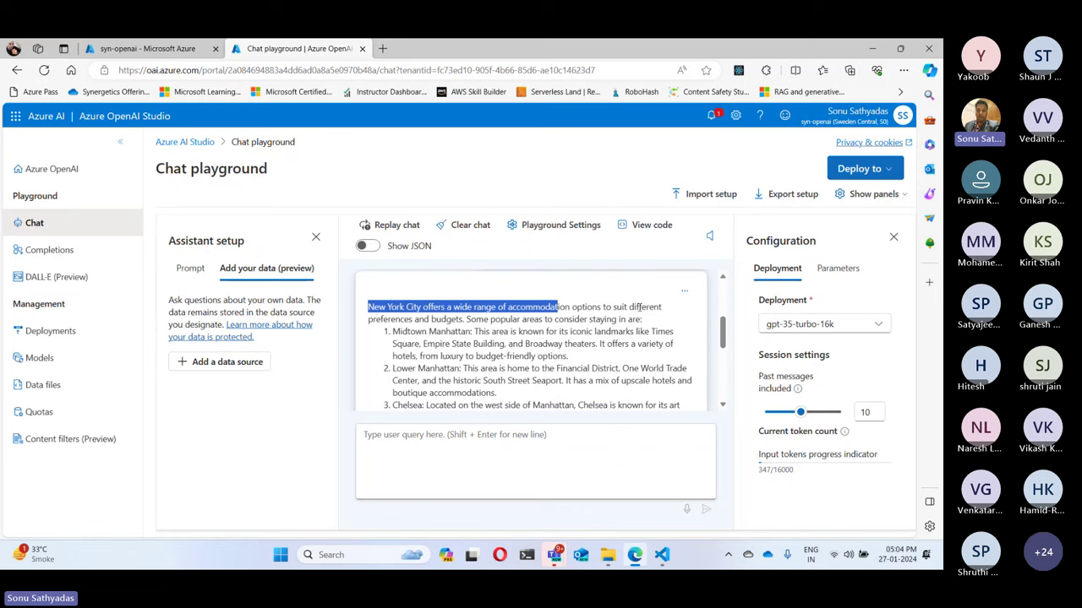
{"action": "left_click", "coordinate": [395, 333]}
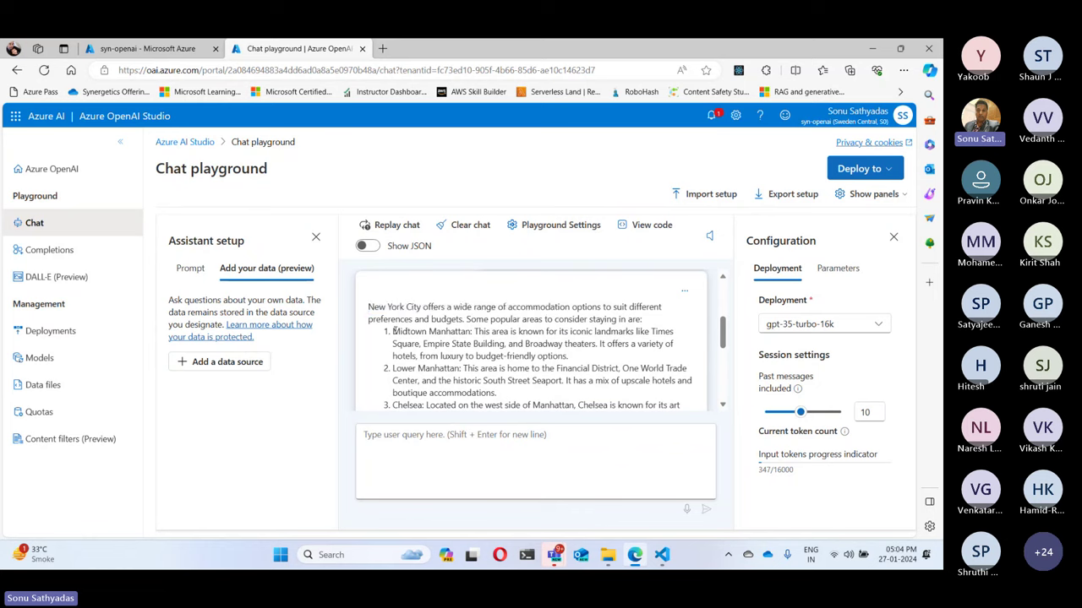
{"action": "left_click_drag", "start_coordinate": [395, 332], "coordinate": [462, 332]}
{"action": "left_click_drag", "start_coordinate": [402, 370], "coordinate": [467, 375]}
{"action": "scroll", "coordinate": [468, 374], "scroll_direction": "down", "scroll_amount": 1}
{"action": "left_click", "coordinate": [458, 362]}
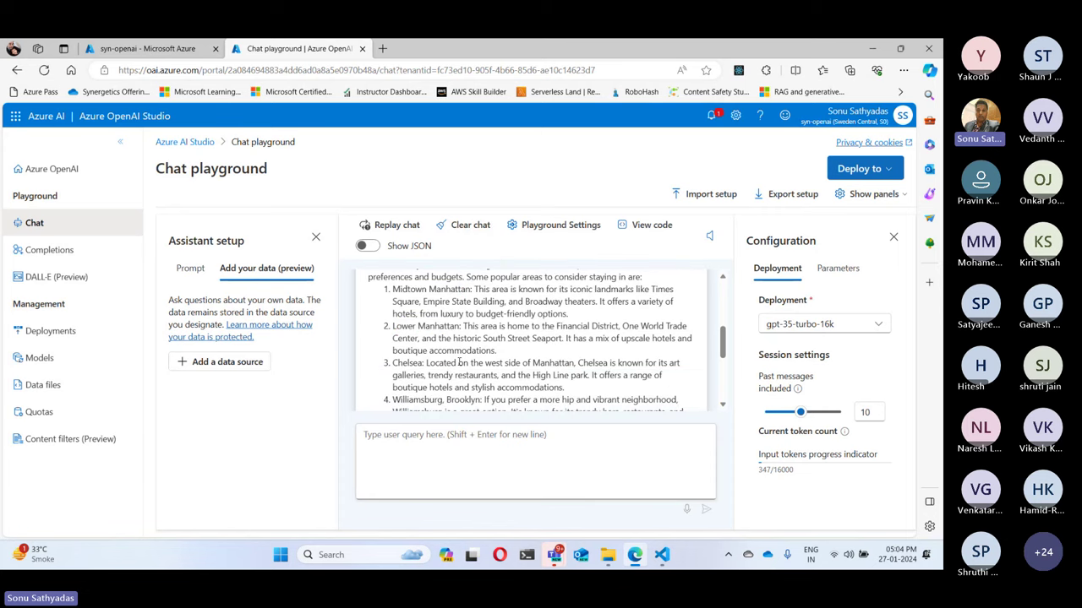
{"action": "scroll", "coordinate": [454, 362], "scroll_direction": "down", "scroll_amount": 1}
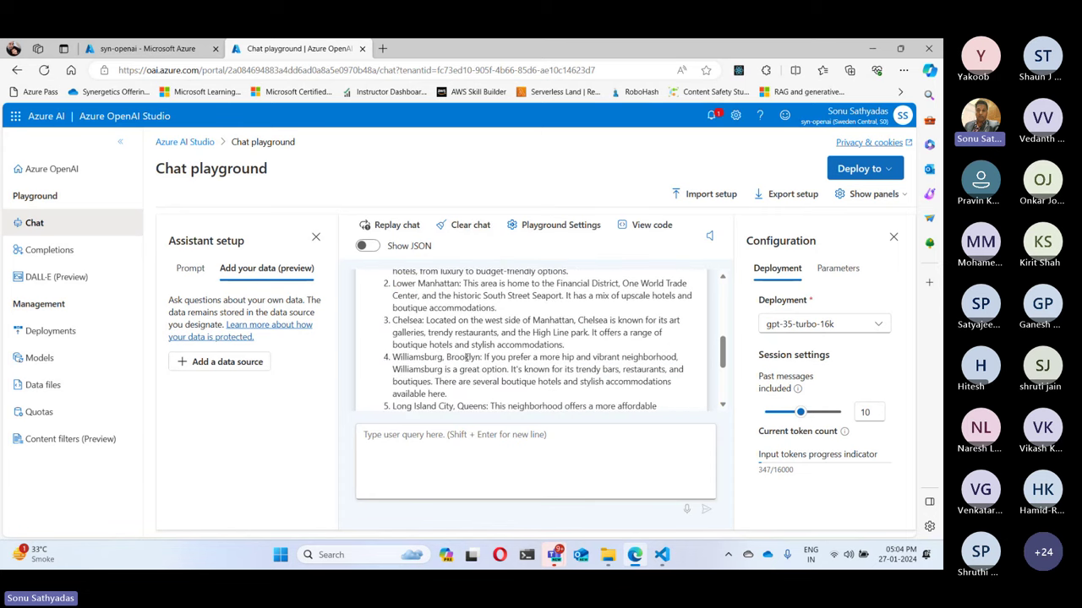
{"action": "scroll", "coordinate": [465, 358], "scroll_direction": "down", "scroll_amount": 1}
{"action": "scroll", "coordinate": [474, 363], "scroll_direction": "down", "scroll_amount": 2}
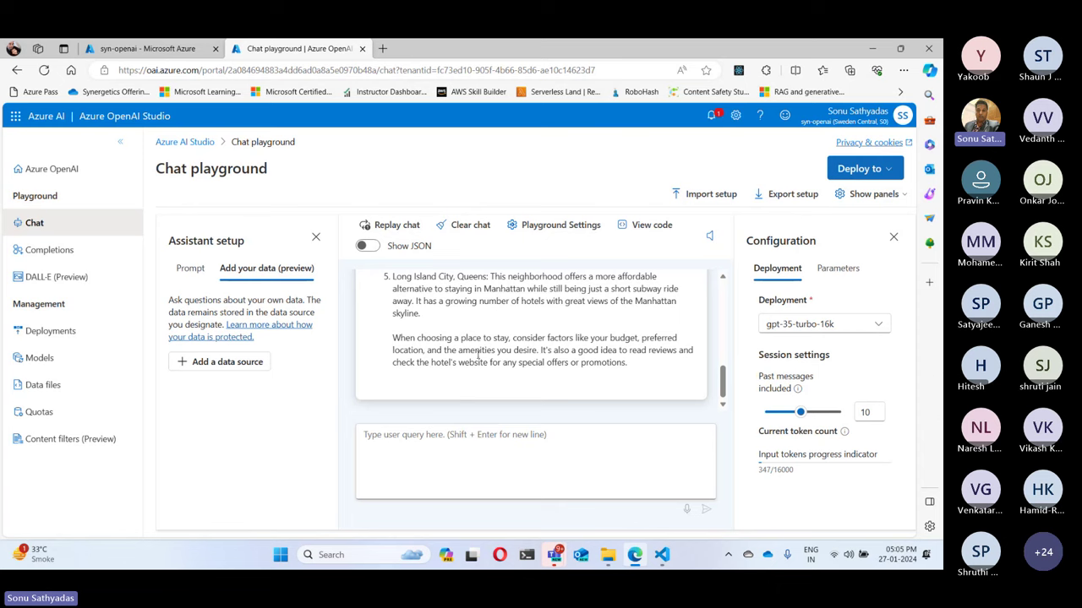
{"action": "scroll", "coordinate": [478, 354], "scroll_direction": "up", "scroll_amount": 4}
{"action": "scroll", "coordinate": [479, 353], "scroll_direction": "up", "scroll_amount": 1}
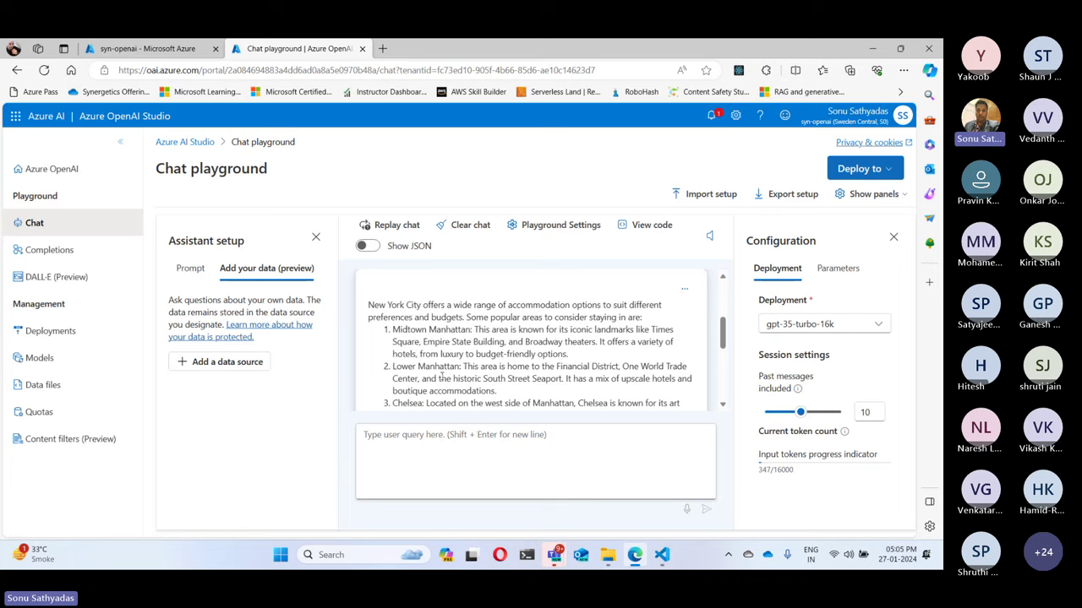
{"action": "scroll", "coordinate": [441, 338], "scroll_direction": "down", "scroll_amount": 5}
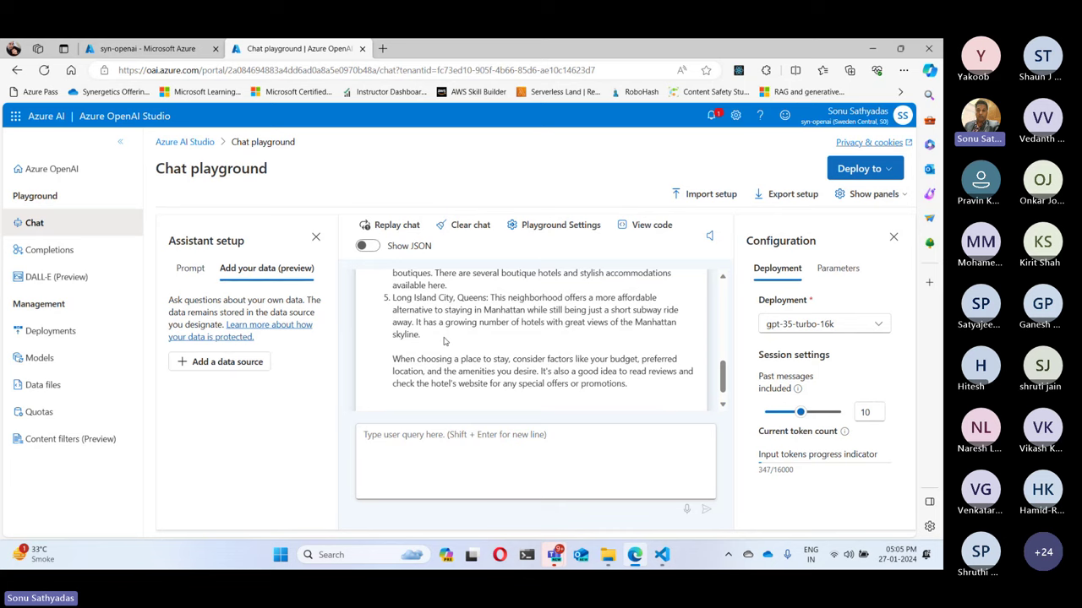
{"action": "scroll", "coordinate": [444, 341], "scroll_direction": "up", "scroll_amount": 6}
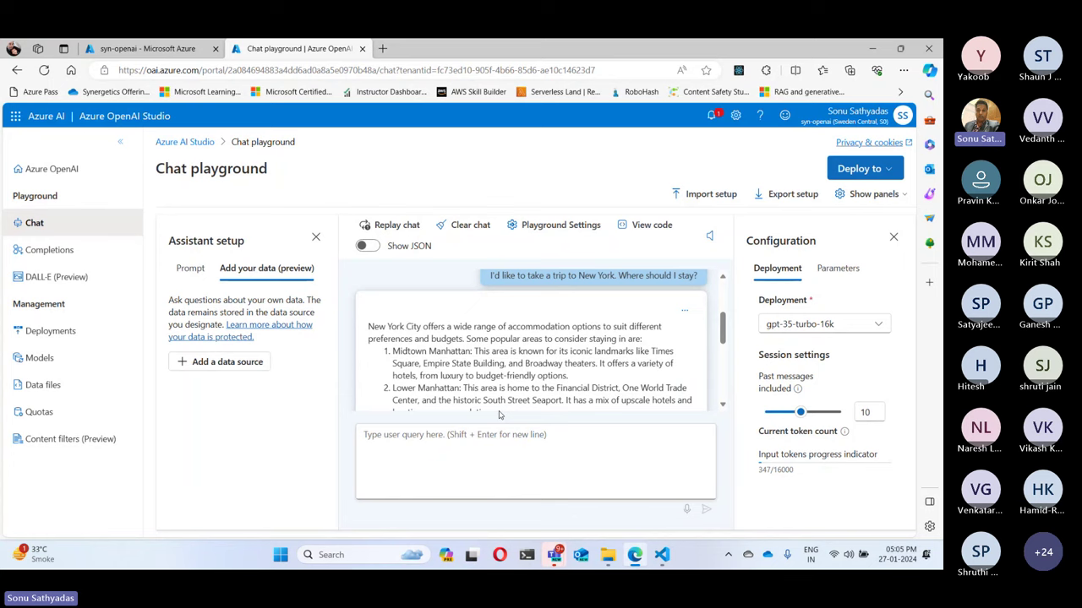
- Copy the query "What are some facts about New York?" from the exercise in Visual Studio Code and submit it in the Chat playground
{"action": "left_click", "coordinate": [663, 558]}
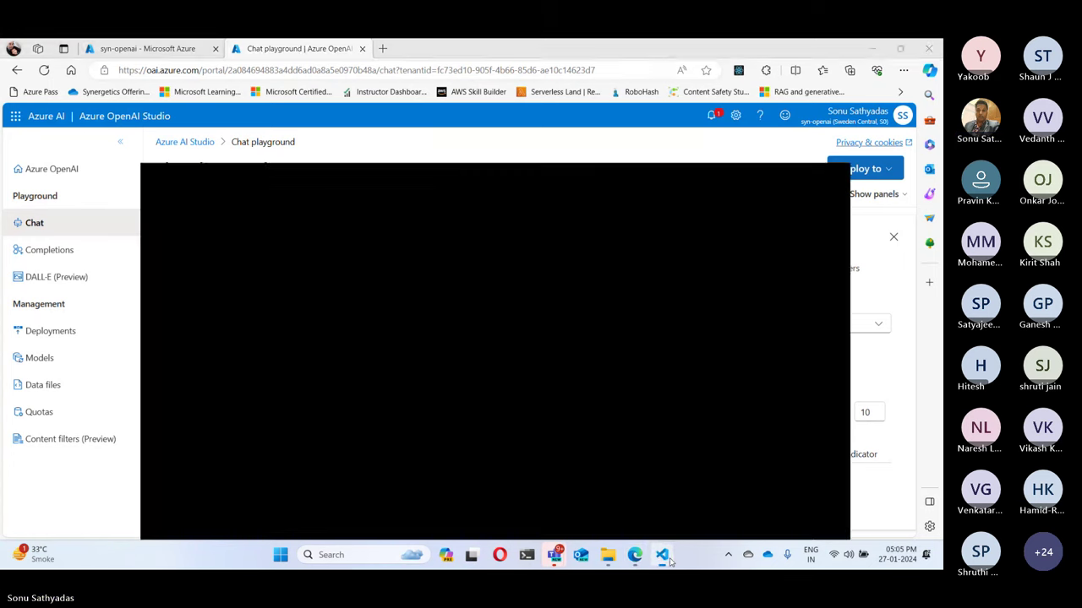
{"action": "left_click_drag", "start_coordinate": [517, 397], "coordinate": [340, 395]}
{"action": "key", "text": "ctrl+c"}
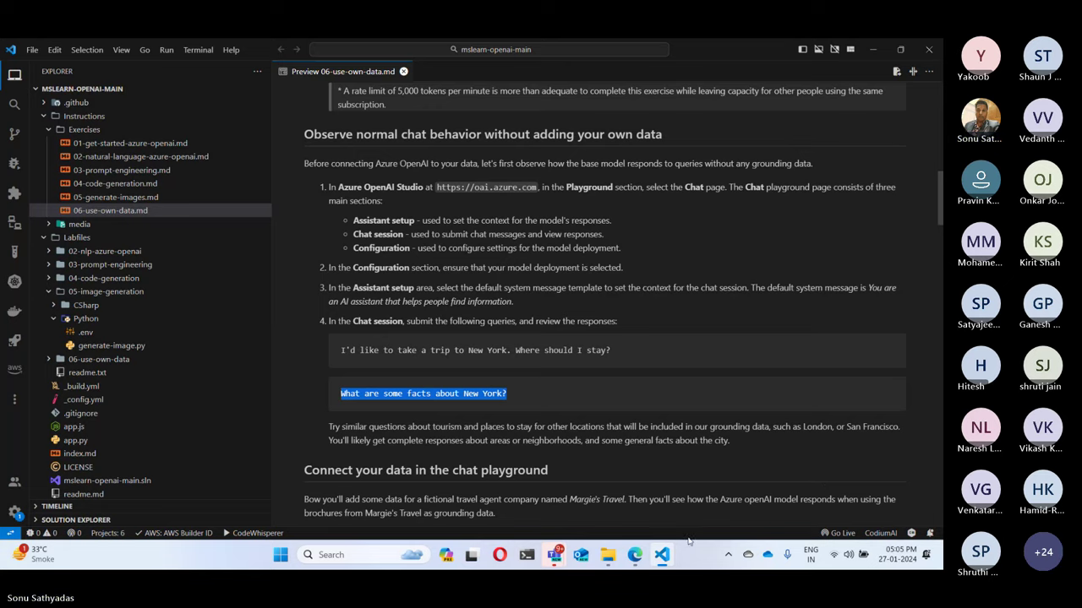
{"action": "left_click", "coordinate": [661, 558]}
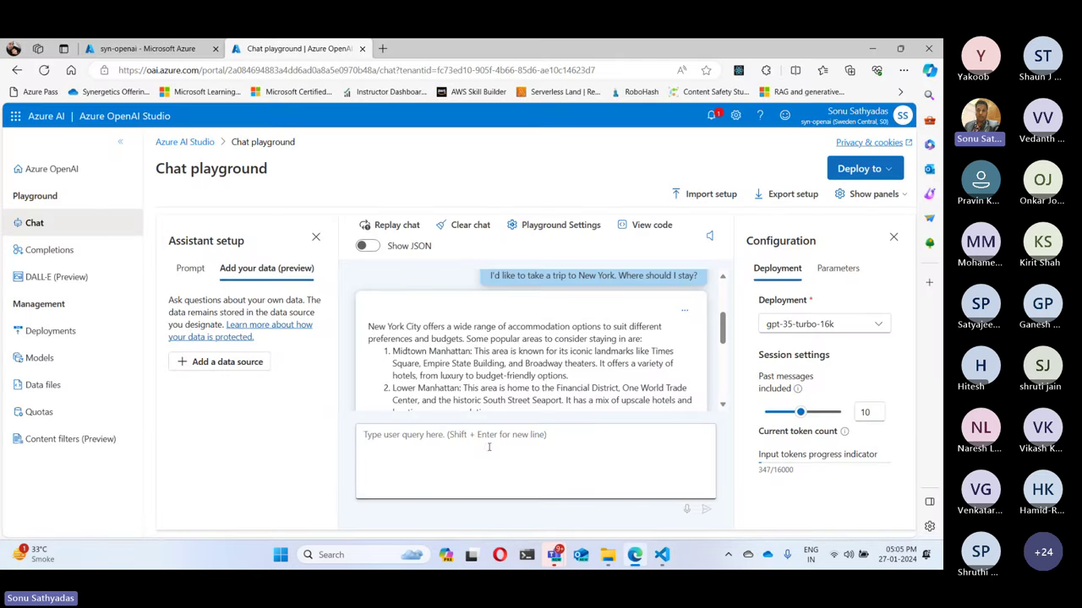
{"action": "left_click", "coordinate": [489, 447]}
{"action": "key", "text": "ctrl+v"}
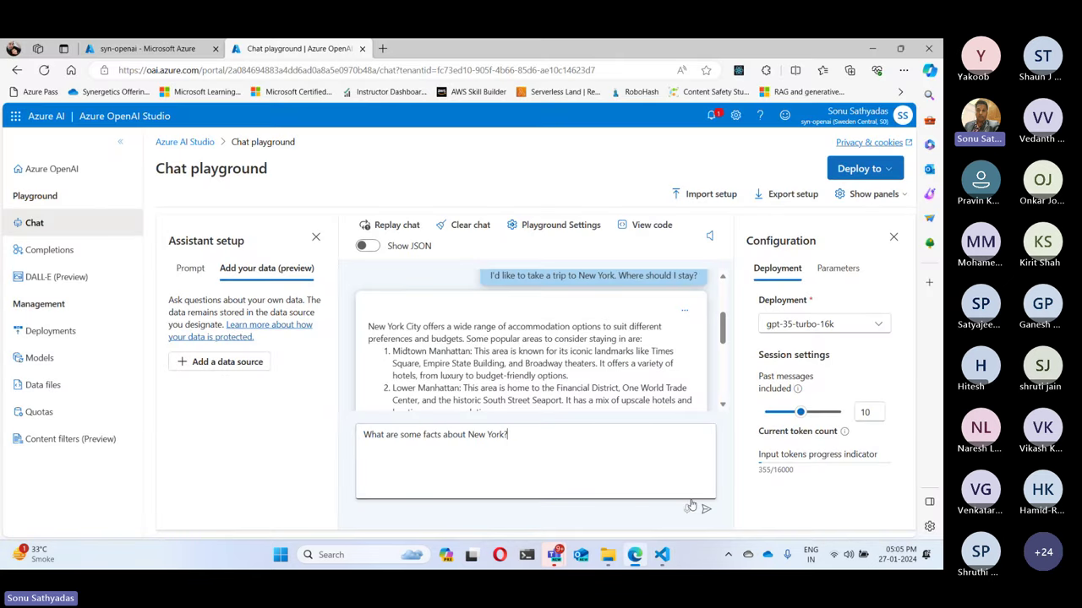
{"action": "left_click", "coordinate": [704, 512]}
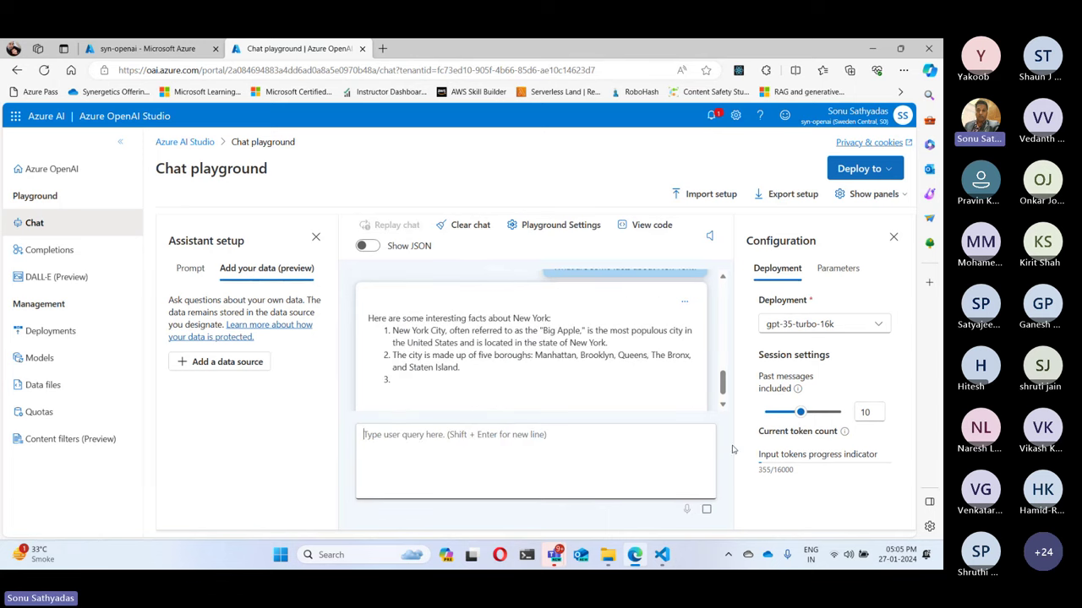
- Review the model's facts about New York, and read the exercise section on connecting your data in Visual Studio Code
{"action": "scroll", "coordinate": [466, 337], "scroll_direction": "up", "scroll_amount": 2}
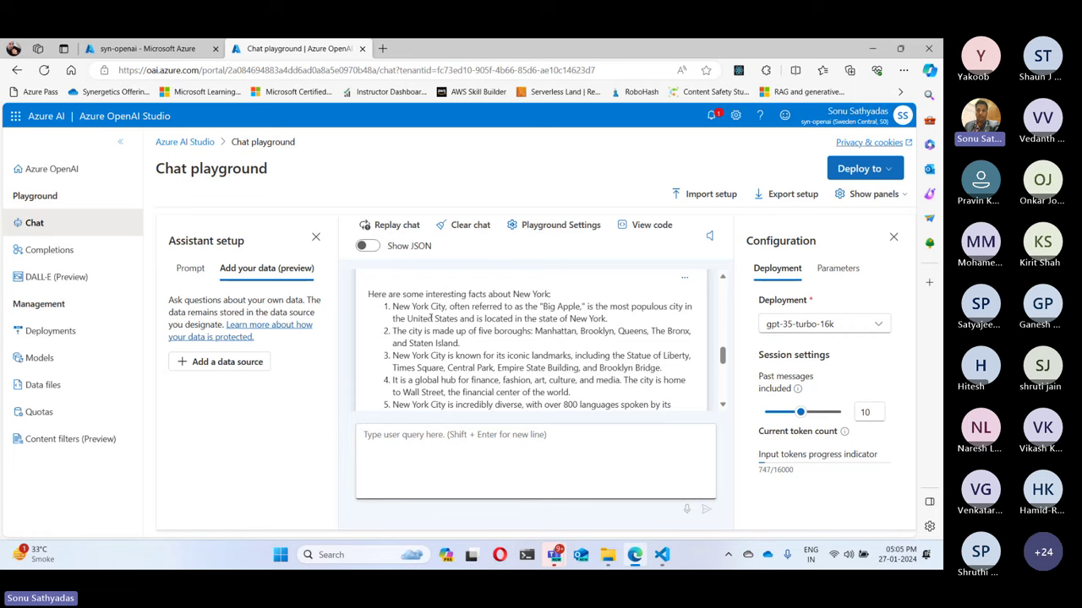
{"action": "scroll", "coordinate": [419, 372], "scroll_direction": "down", "scroll_amount": 2}
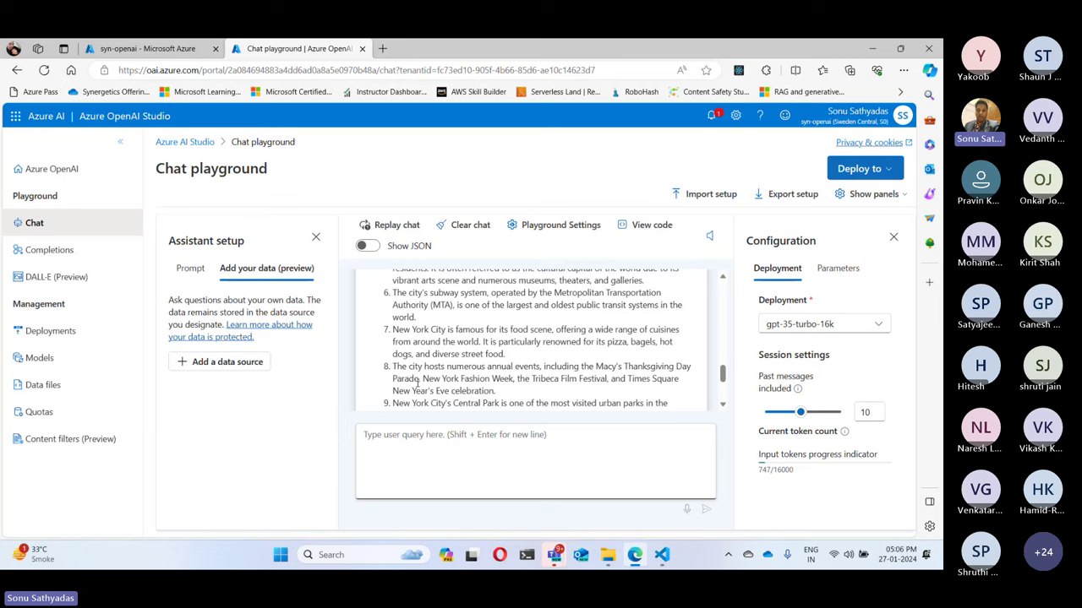
{"action": "scroll", "coordinate": [417, 382], "scroll_direction": "up", "scroll_amount": 4}
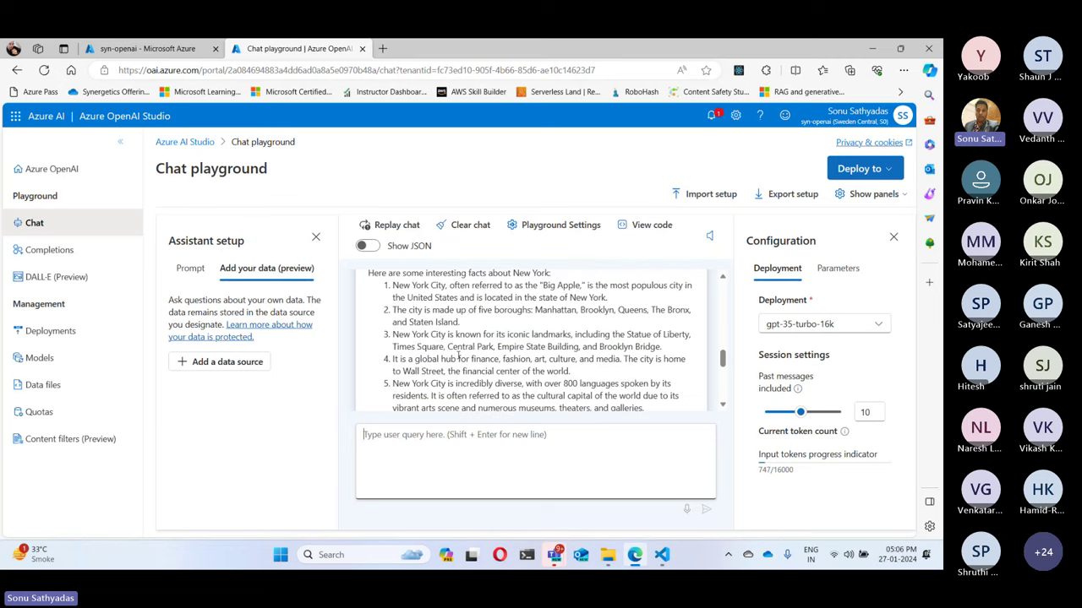
{"action": "scroll", "coordinate": [491, 391], "scroll_direction": "up", "scroll_amount": 1}
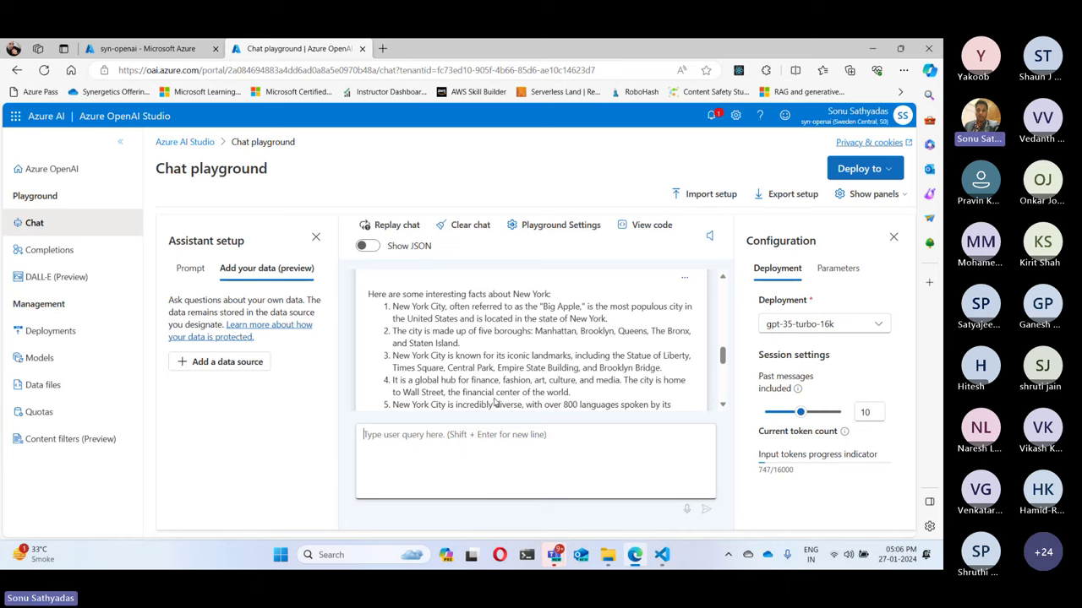
{"action": "scroll", "coordinate": [558, 350], "scroll_direction": "down", "scroll_amount": 2}
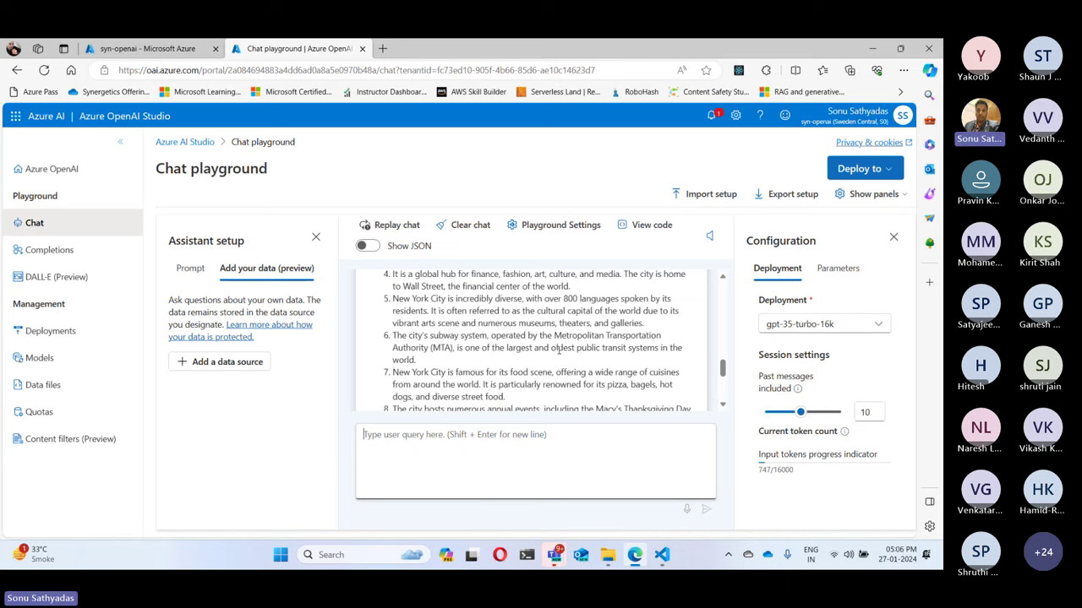
{"action": "left_click", "coordinate": [663, 556]}
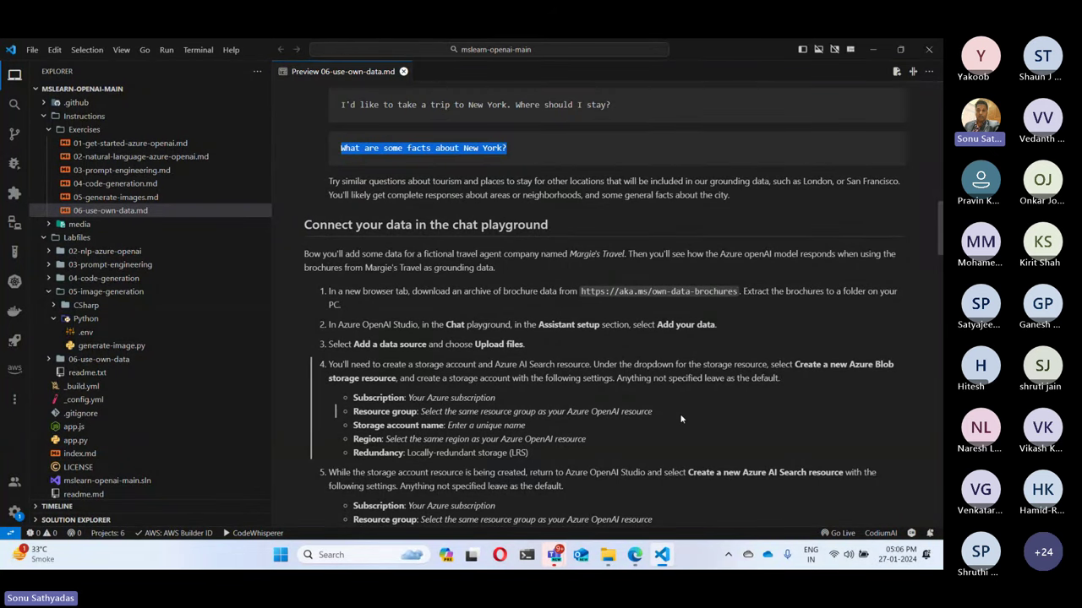
- Clear the chat history in the Chat playground and start adding a data source, showing the available source types
{"action": "left_click", "coordinate": [661, 556]}
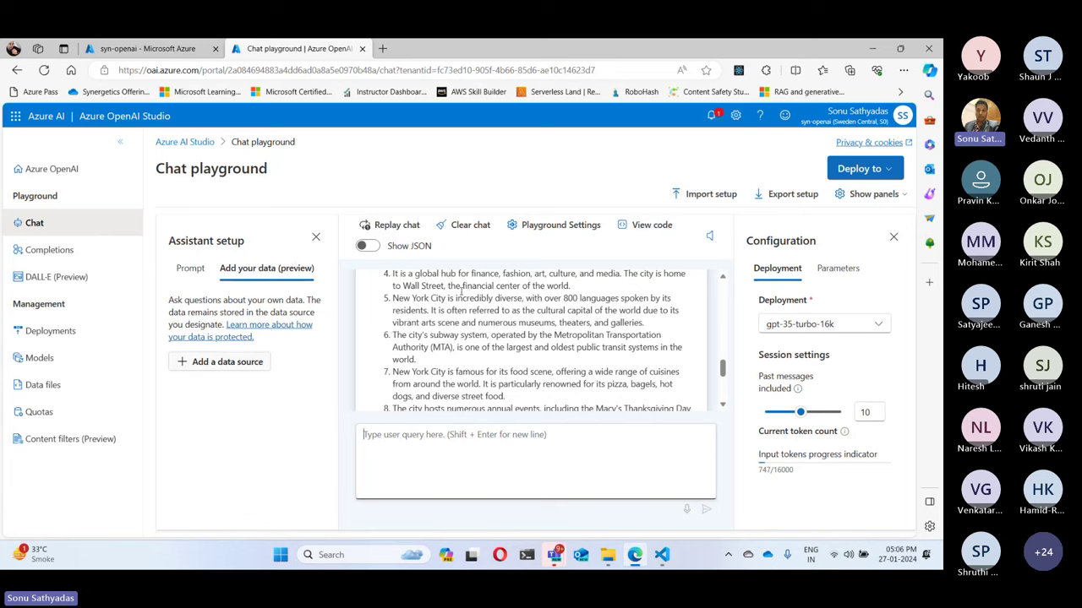
{"action": "left_click", "coordinate": [469, 226]}
{"action": "left_click", "coordinate": [452, 360]}
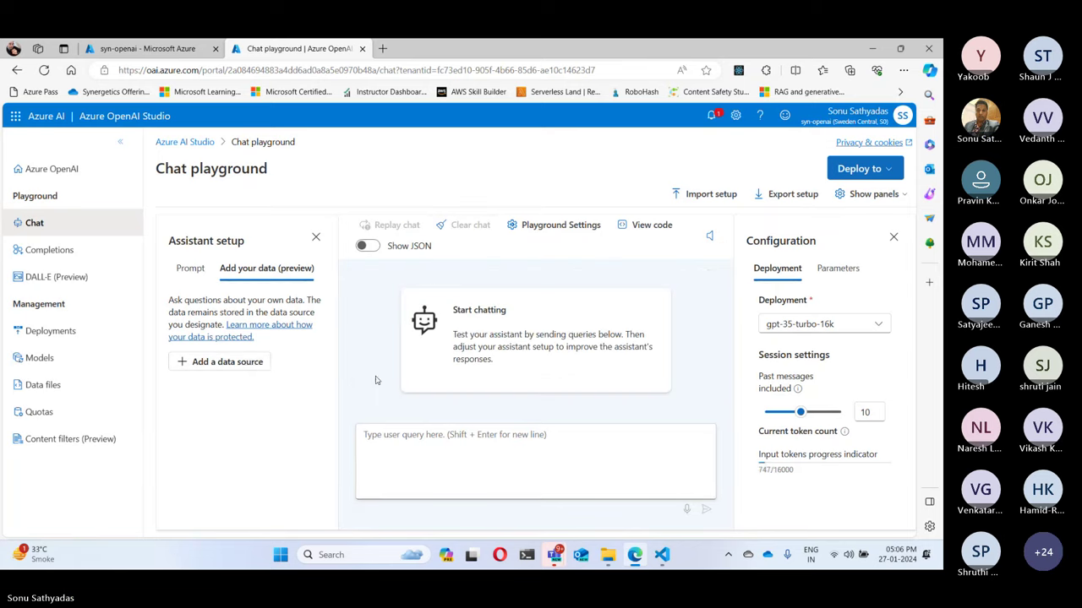
{"action": "left_click", "coordinate": [227, 362]}
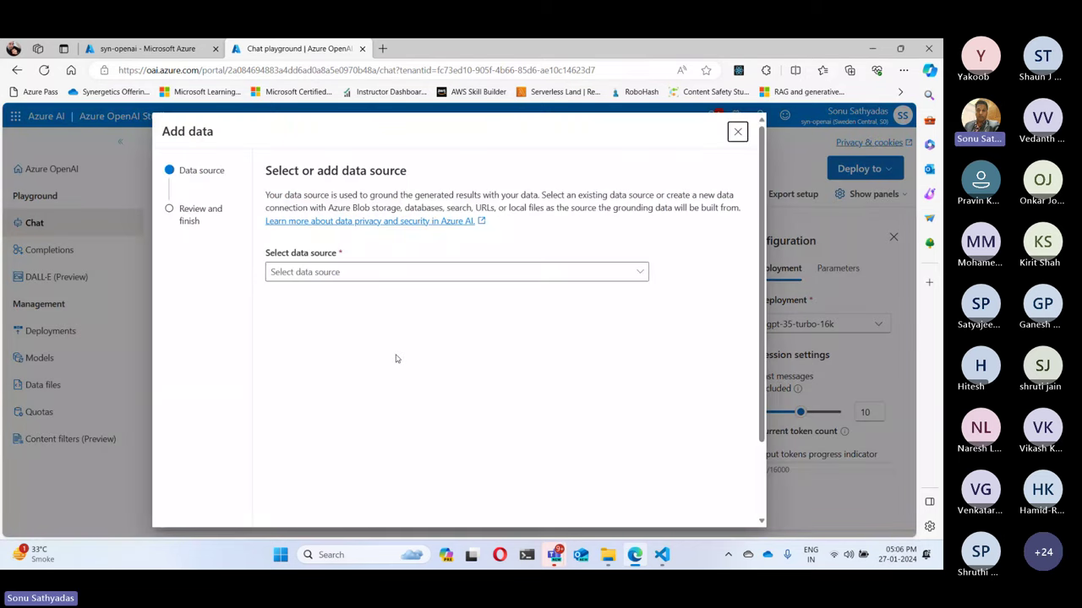
{"action": "left_click", "coordinate": [345, 271]}
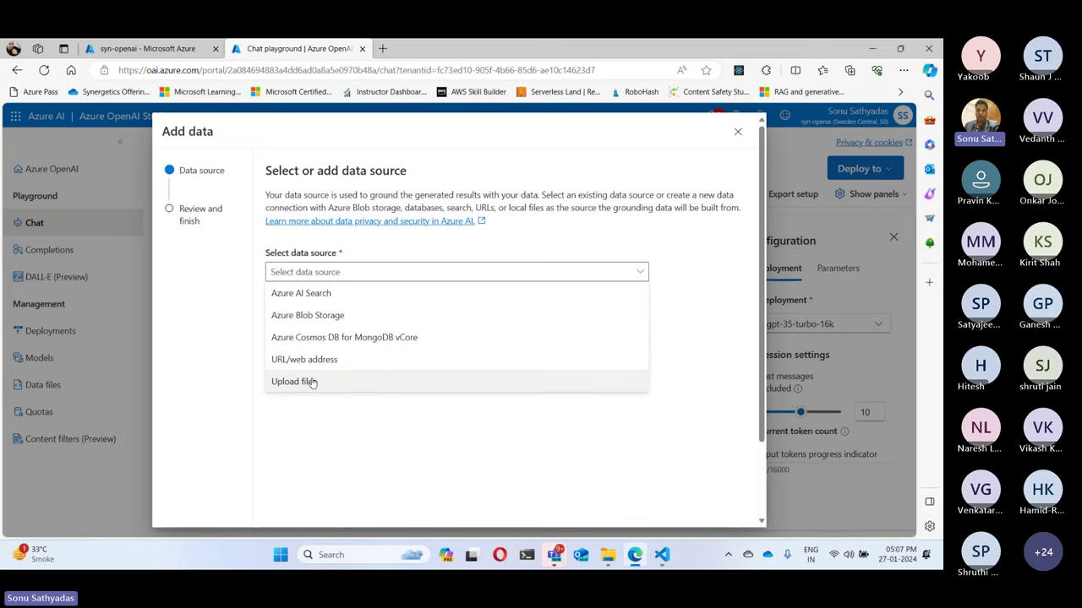
- Close the open File Explorer window and expand the data folder of the 06-use-own-data lab in Visual Studio Code
{"action": "left_click", "coordinate": [607, 554]}
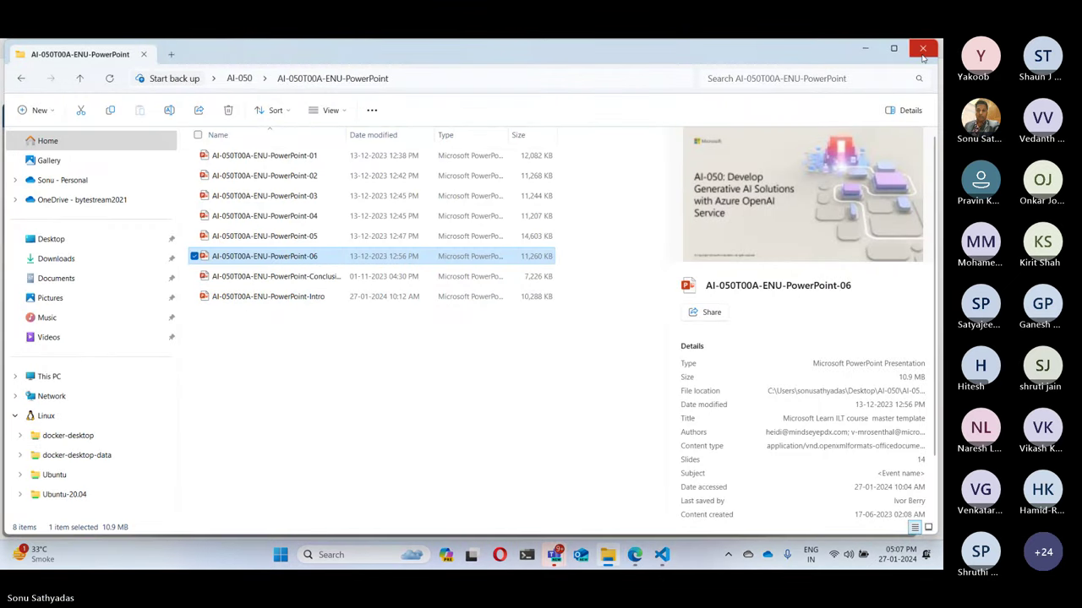
{"action": "left_click", "coordinate": [923, 48]}
{"action": "left_click", "coordinate": [662, 555]}
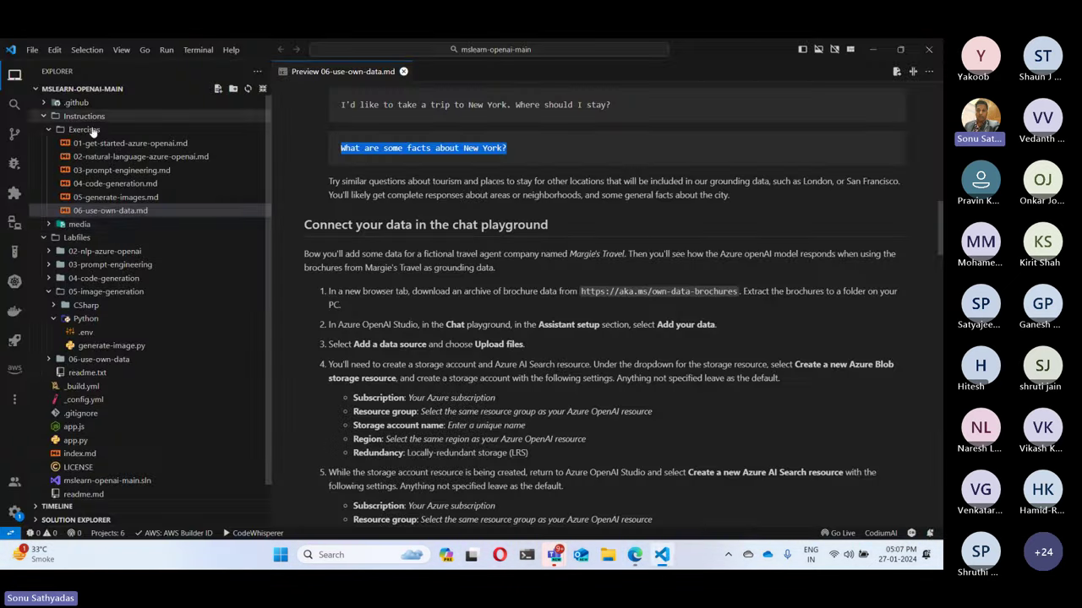
{"action": "left_click", "coordinate": [59, 240]}
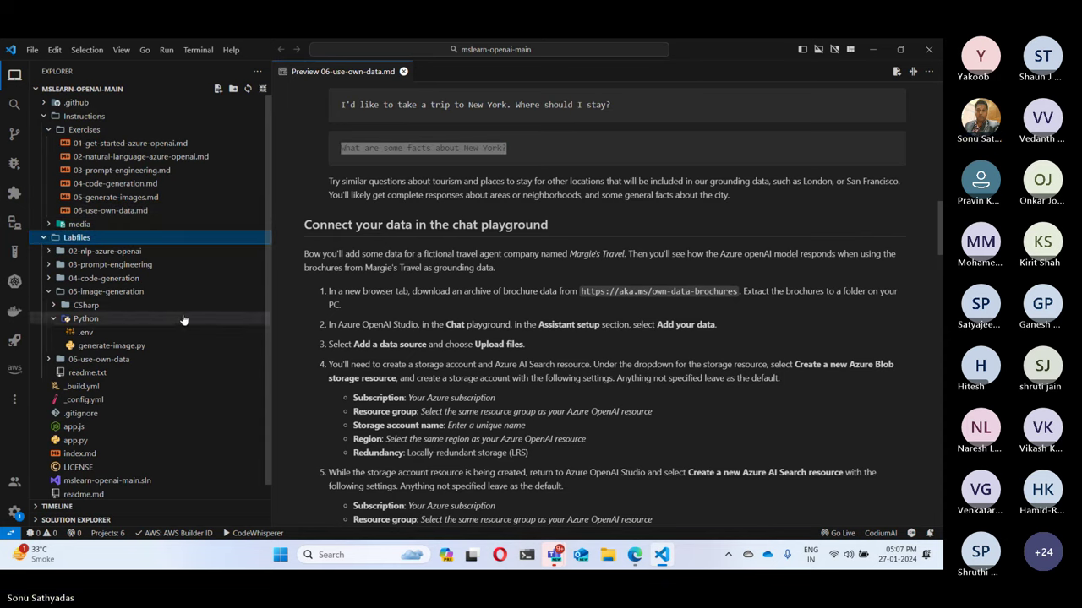
{"action": "left_click", "coordinate": [51, 293]}
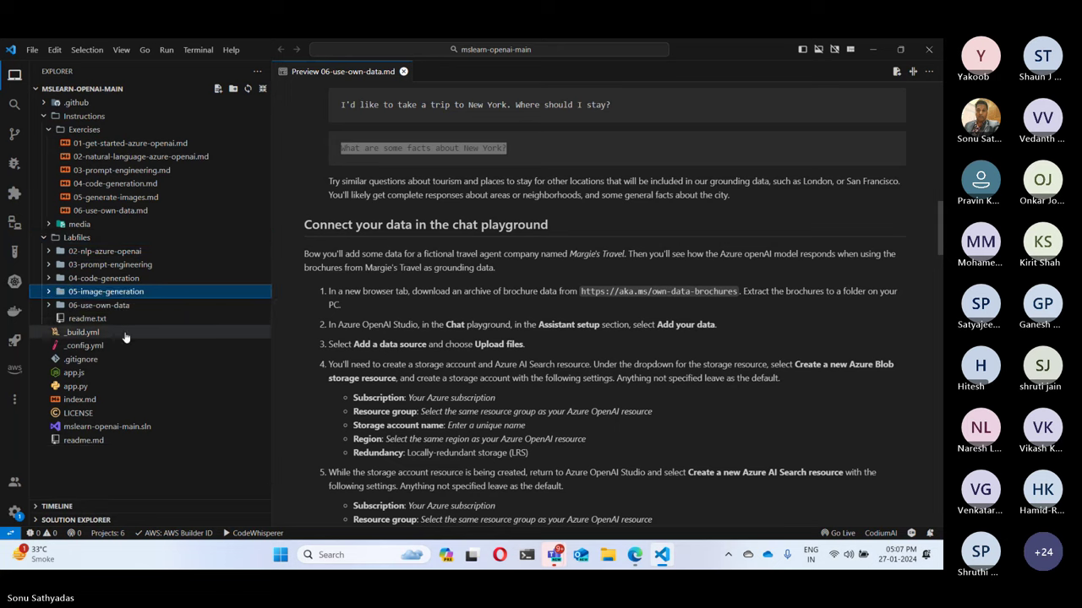
{"action": "left_click", "coordinate": [51, 305]}
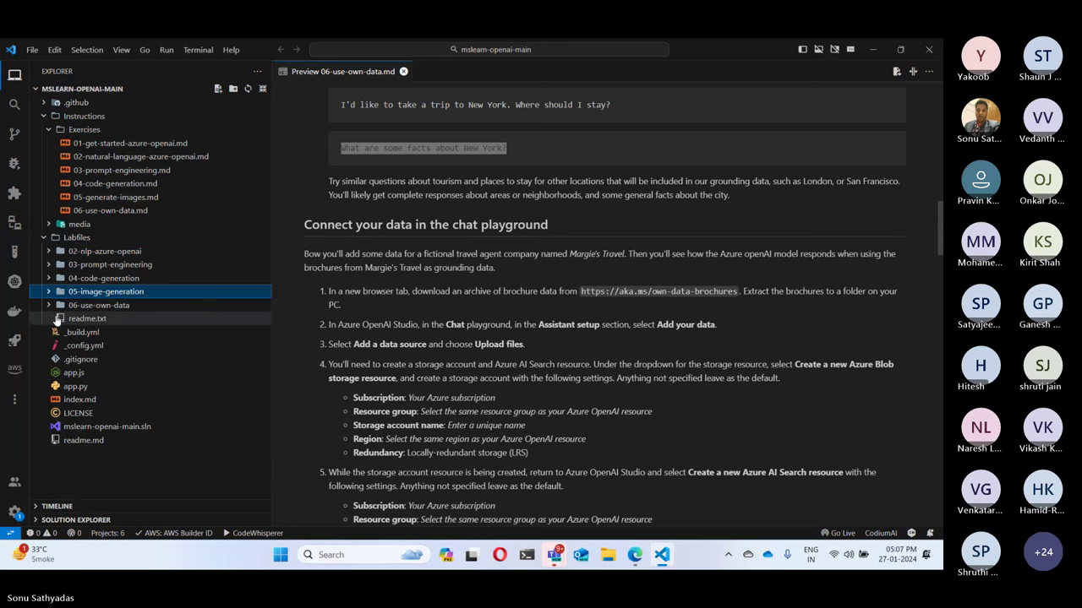
{"action": "left_click", "coordinate": [51, 116]}
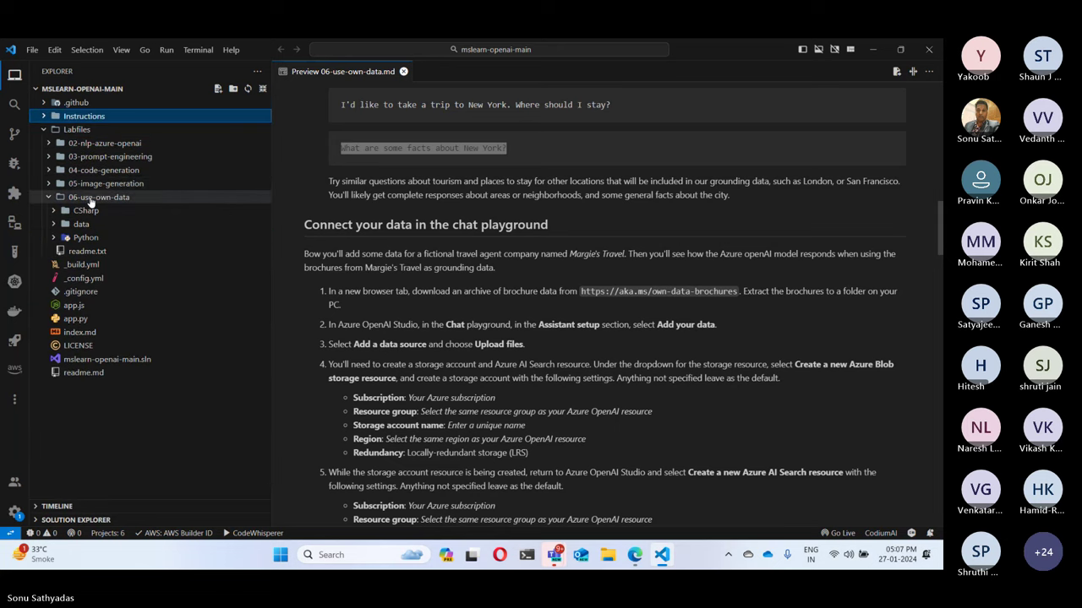
{"action": "left_click", "coordinate": [53, 225]}
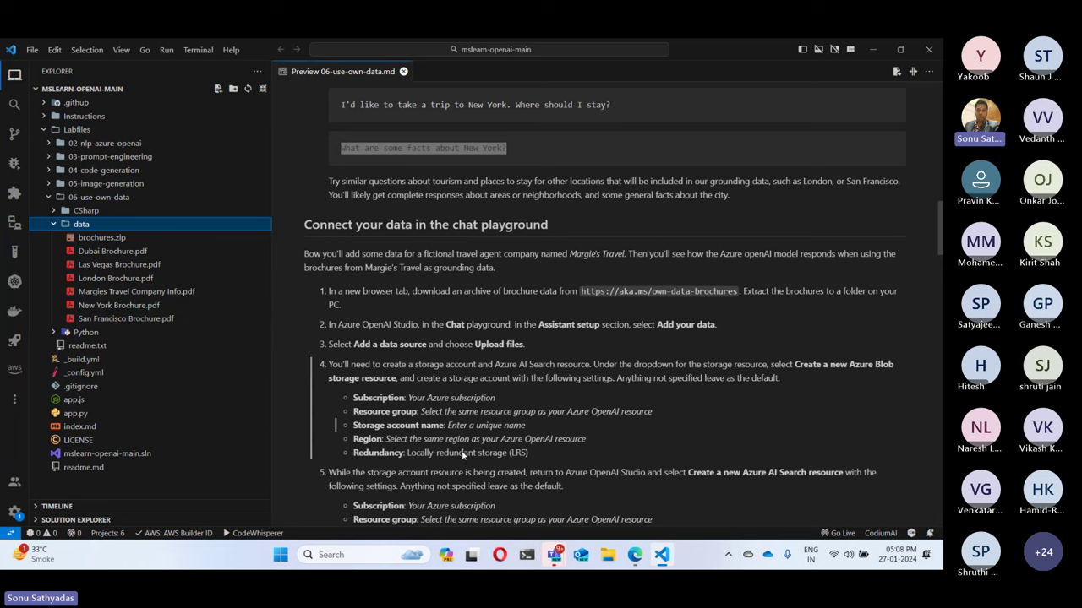
- Switch to File Explorer and open the data folder under Downloads, mslearn-openai-main, mslearn-openai-main, Labfiles, 06-use-own-data
{"action": "left_click", "coordinate": [607, 554]}
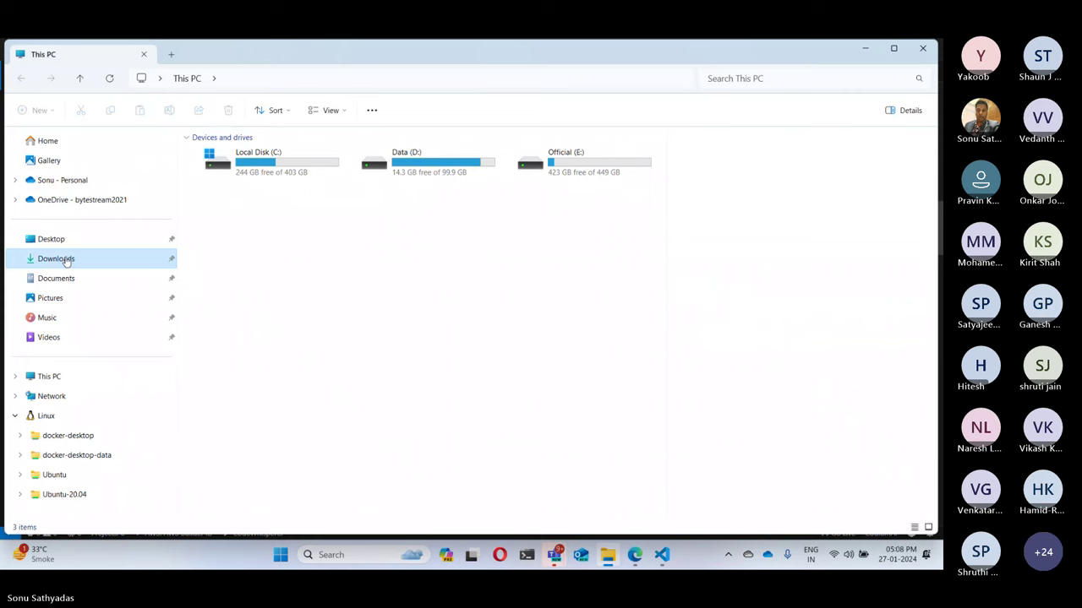
{"action": "left_click", "coordinate": [67, 262]}
{"action": "double_click", "coordinate": [230, 171]}
{"action": "double_click", "coordinate": [234, 172]}
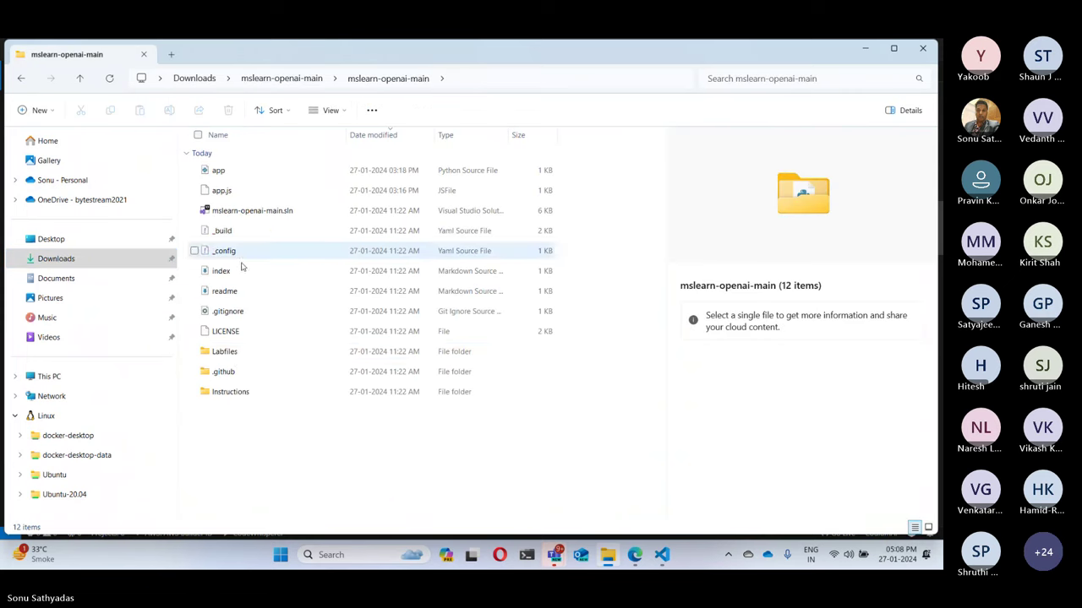
{"action": "left_click", "coordinate": [240, 354]}
{"action": "double_click", "coordinate": [240, 354]}
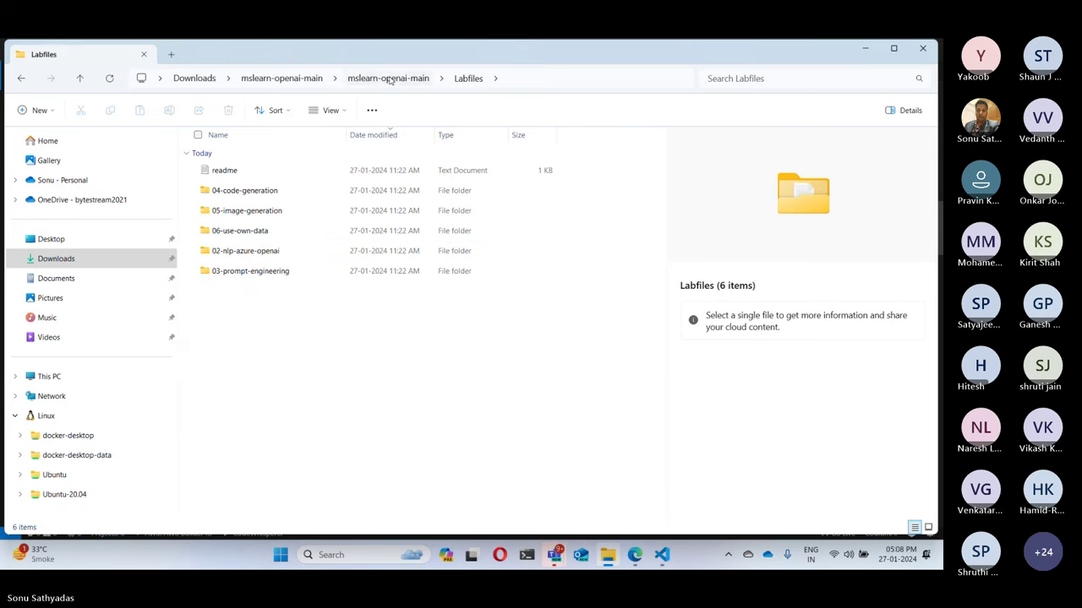
{"action": "double_click", "coordinate": [271, 230]}
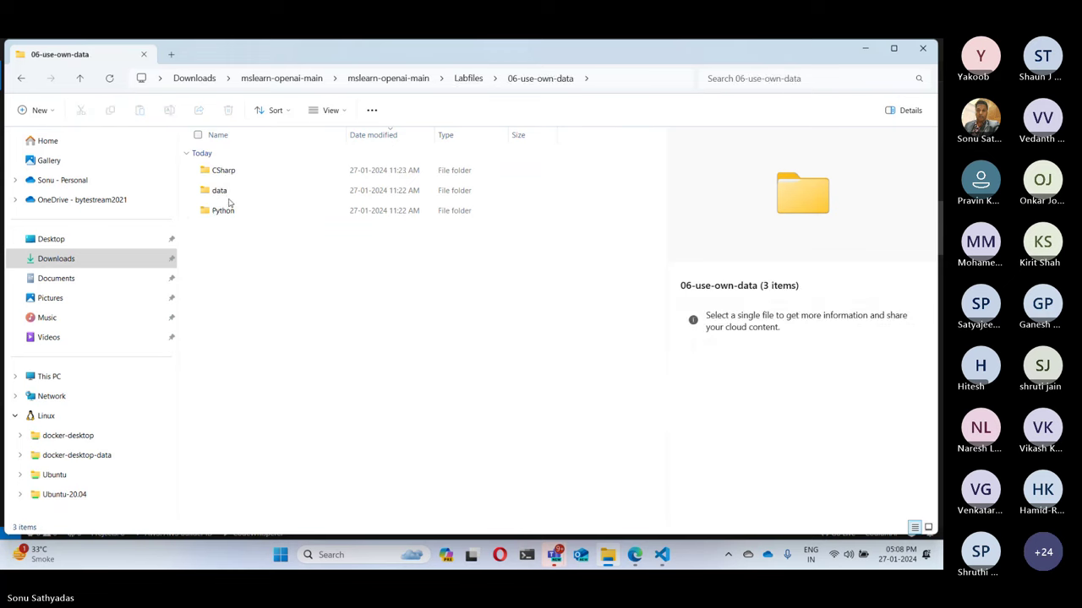
{"action": "double_click", "coordinate": [224, 194]}
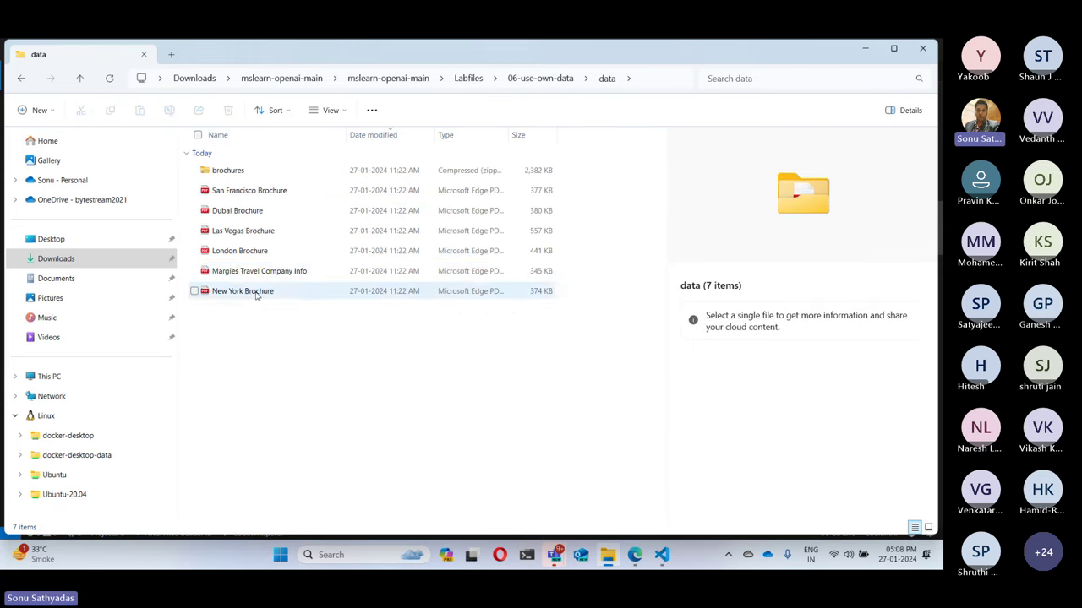
- Open the New York Brochure PDF and examine its city description, hotel listings and file name
{"action": "double_click", "coordinate": [236, 290]}
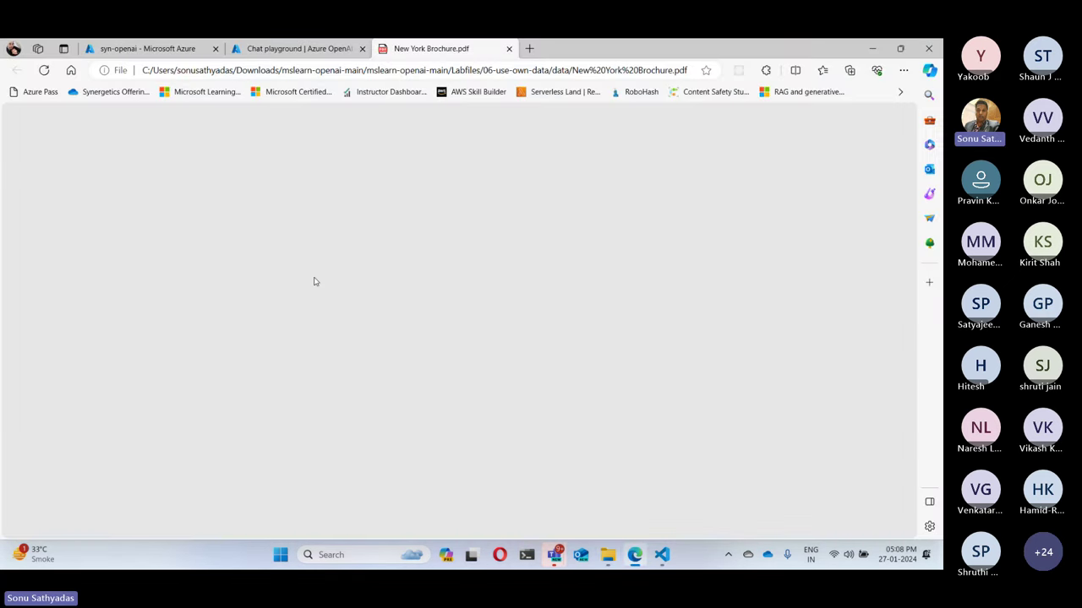
{"action": "scroll", "coordinate": [316, 280], "scroll_direction": "down", "scroll_amount": 3}
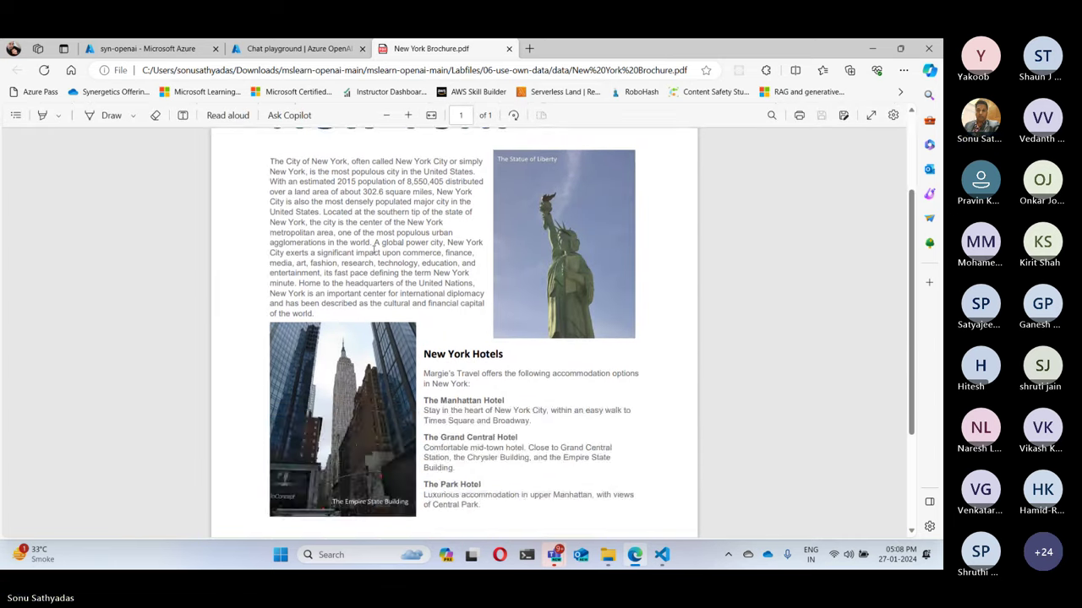
{"action": "scroll", "coordinate": [369, 201], "scroll_direction": "up", "scroll_amount": 3}
{"action": "scroll", "coordinate": [477, 239], "scroll_direction": "down", "scroll_amount": 3}
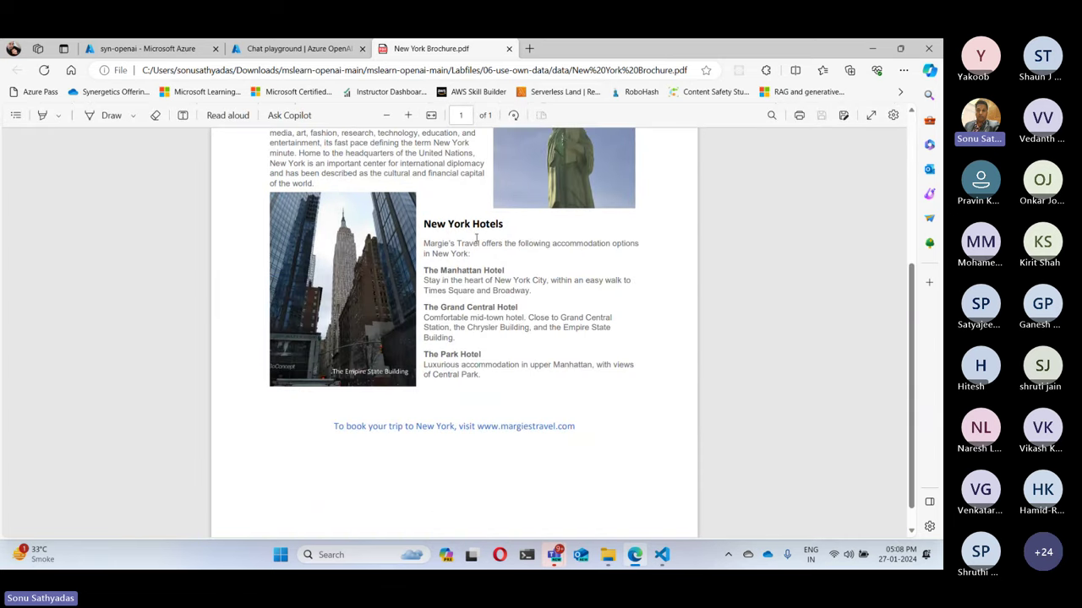
{"action": "left_click_drag", "start_coordinate": [425, 225], "coordinate": [502, 224]}
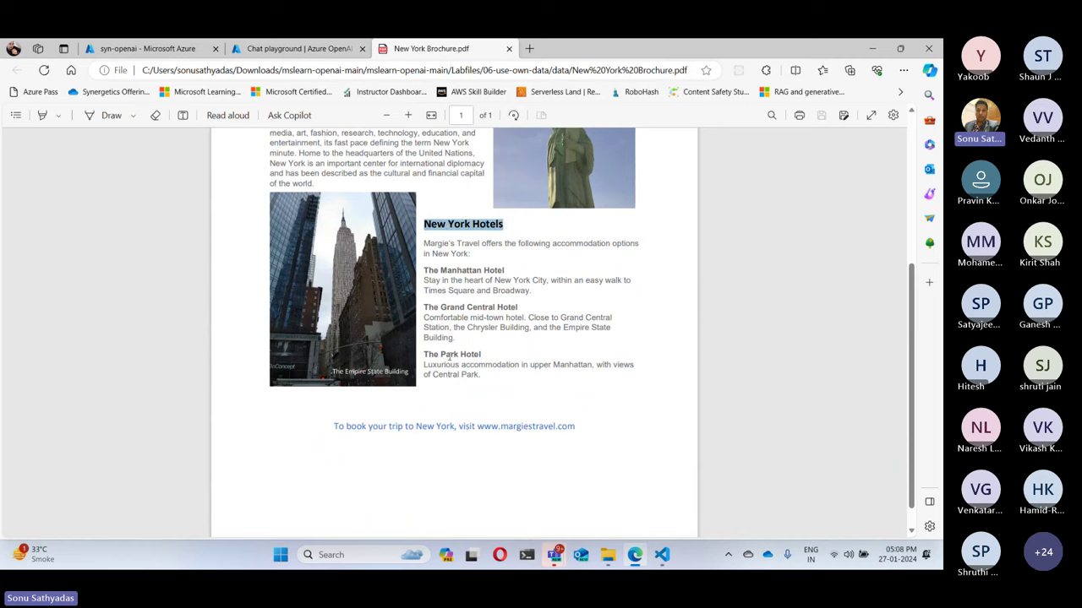
{"action": "scroll", "coordinate": [461, 333], "scroll_direction": "down", "scroll_amount": 1}
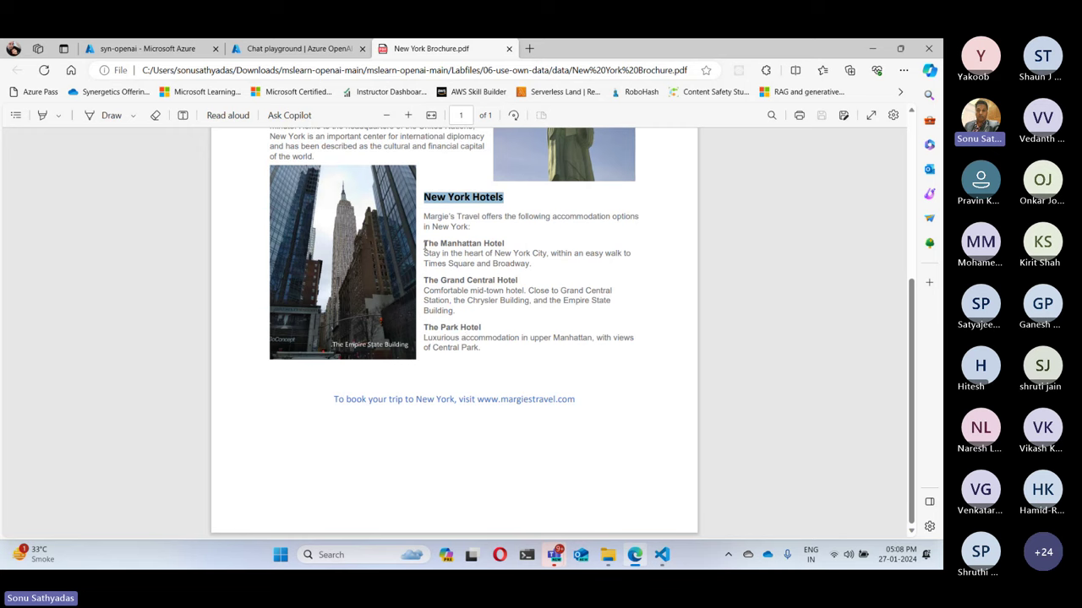
{"action": "left_click_drag", "start_coordinate": [424, 245], "coordinate": [505, 247]}
{"action": "left_click_drag", "start_coordinate": [441, 281], "coordinate": [518, 283]}
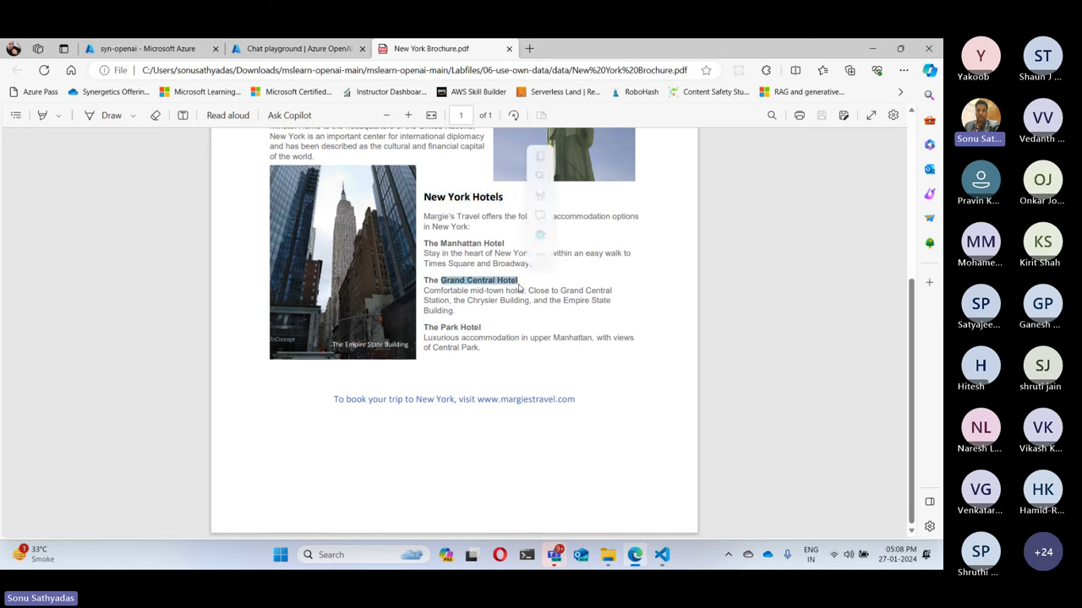
{"action": "left_click_drag", "start_coordinate": [424, 328], "coordinate": [486, 328]}
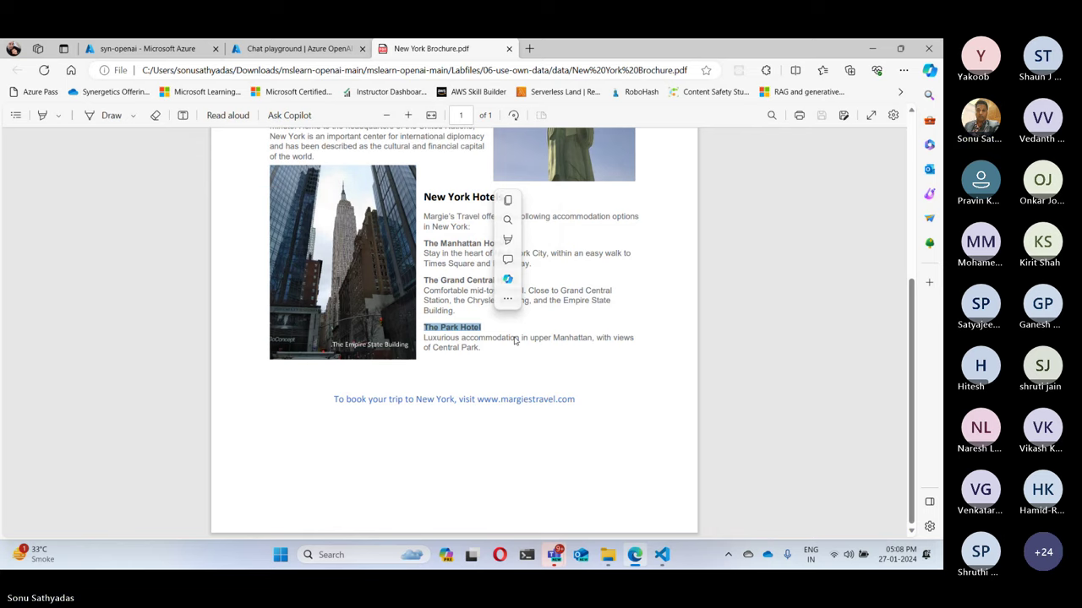
{"action": "scroll", "coordinate": [339, 324], "scroll_direction": "up", "scroll_amount": 5}
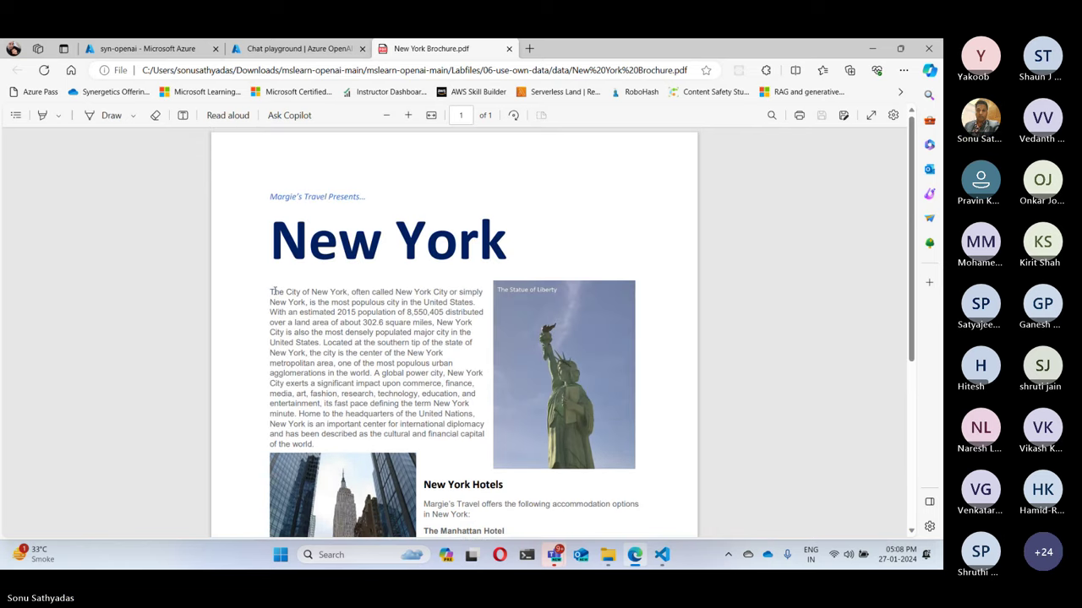
{"action": "left_click_drag", "start_coordinate": [271, 291], "coordinate": [458, 434]}
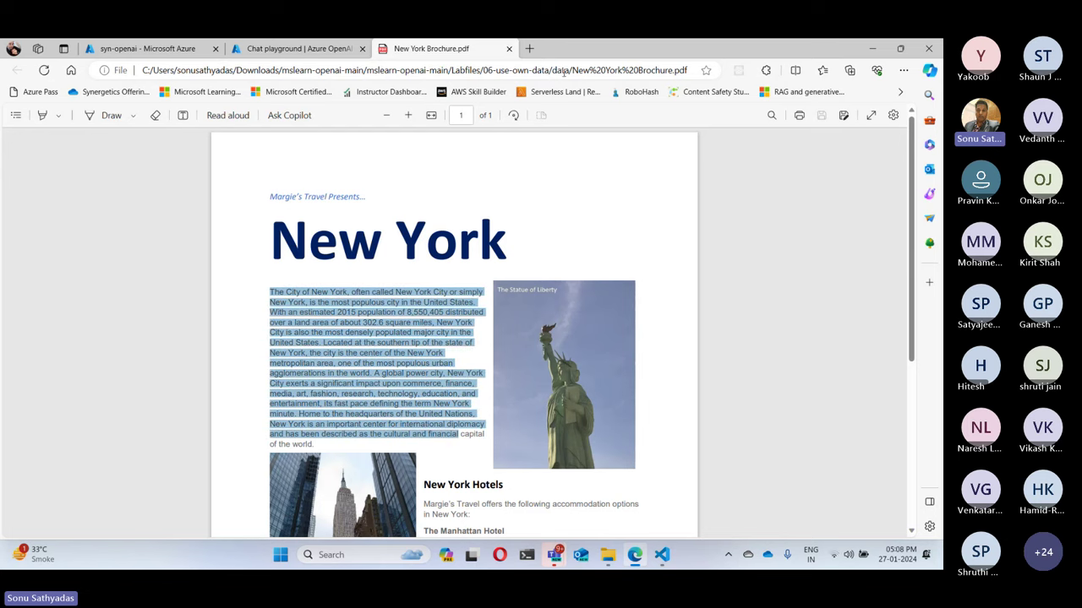
{"action": "left_click_drag", "start_coordinate": [574, 71], "coordinate": [691, 73]}
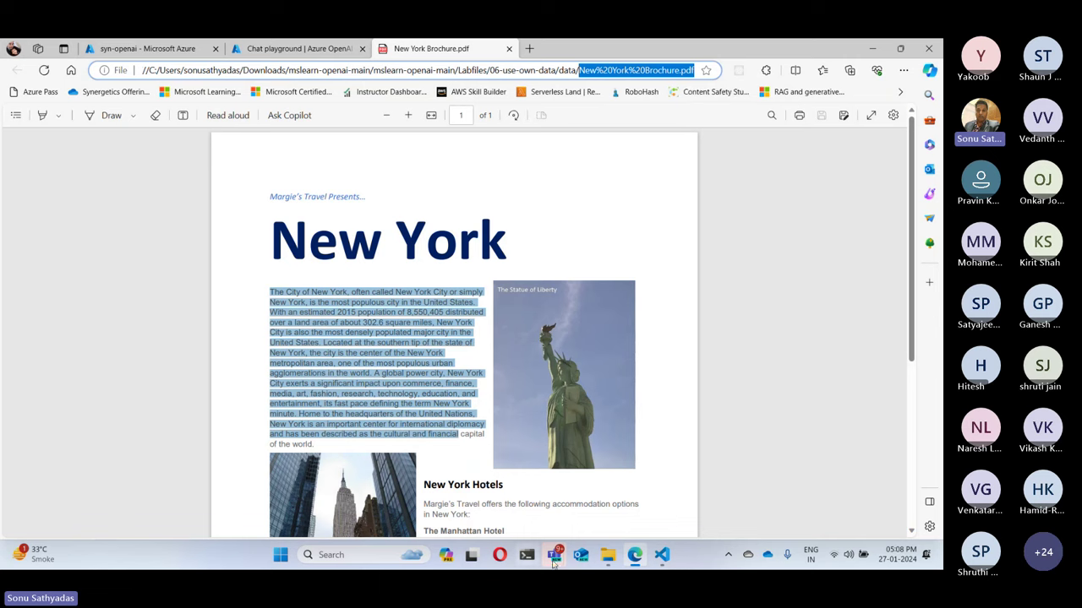
- Open the Dubai Brochure PDF from the data folder and examine its city description and hotel listings
{"action": "left_click", "coordinate": [607, 555]}
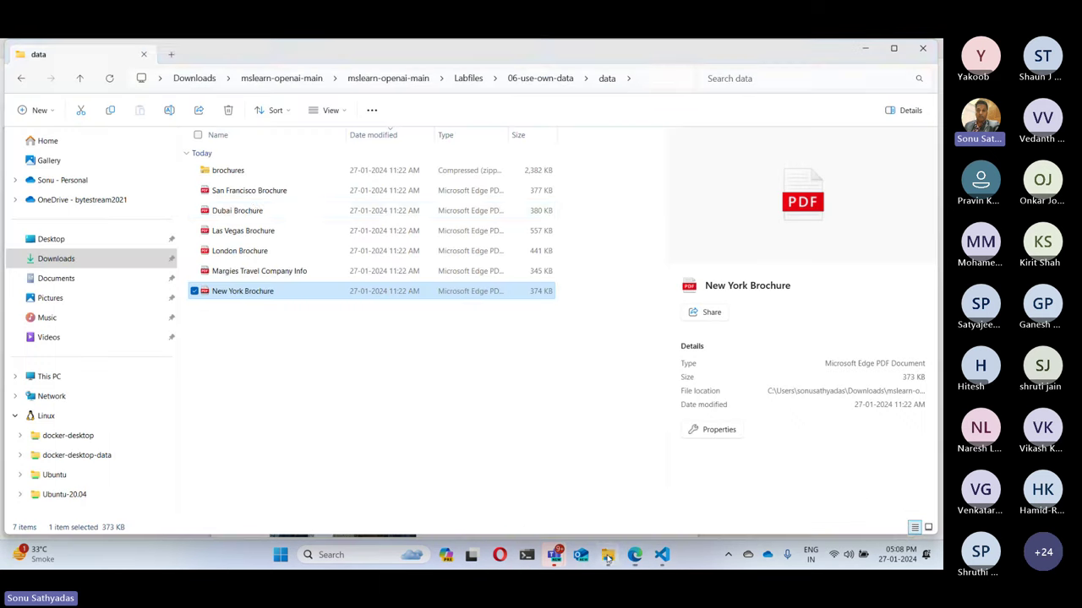
{"action": "double_click", "coordinate": [244, 210]}
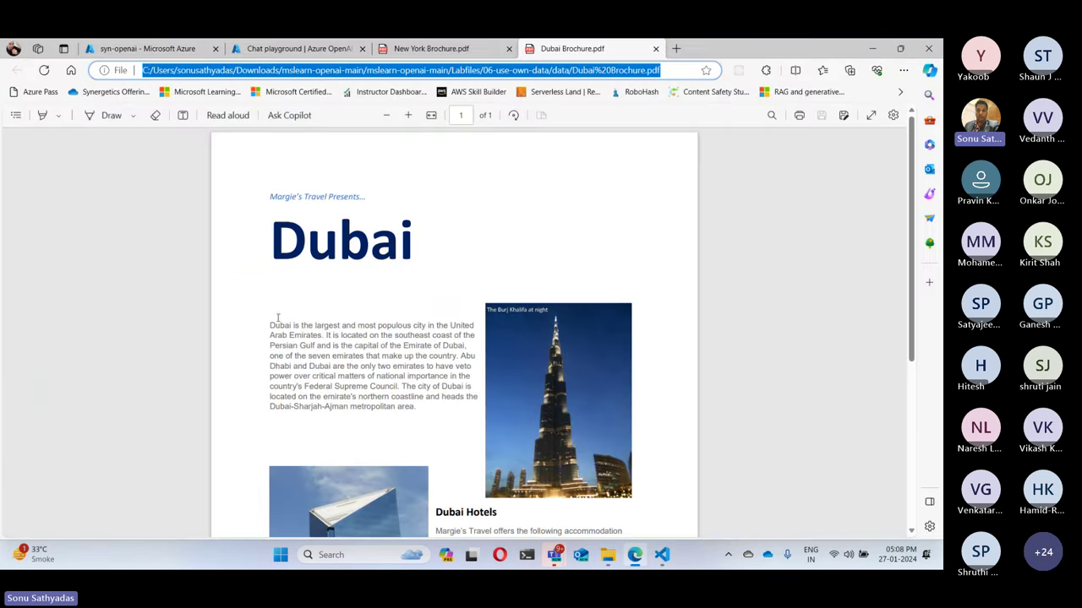
{"action": "left_click_drag", "start_coordinate": [270, 327], "coordinate": [467, 393]}
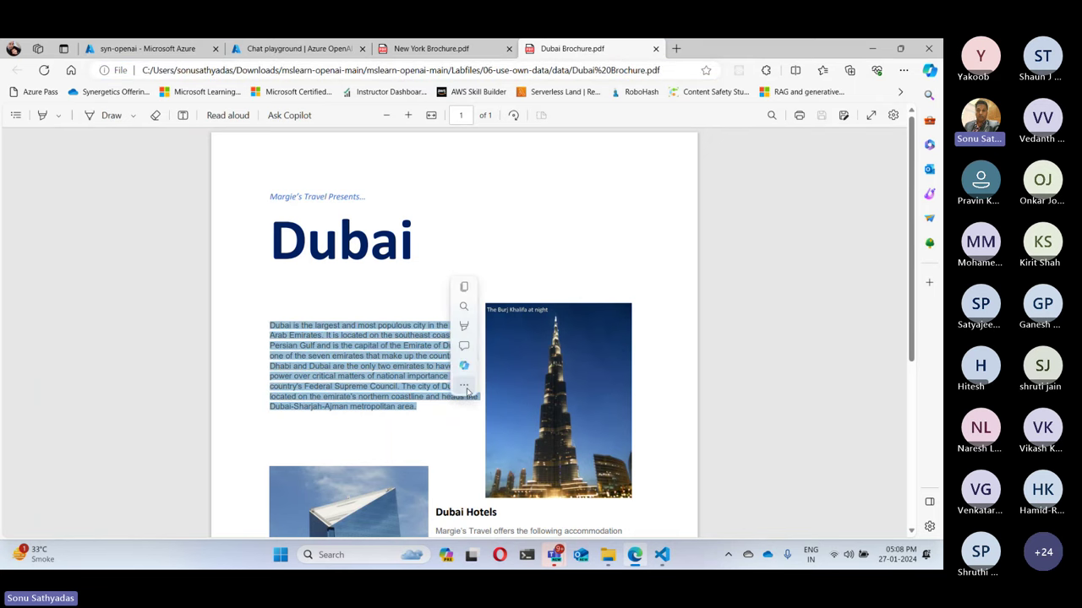
{"action": "scroll", "coordinate": [449, 298], "scroll_direction": "down", "scroll_amount": 3}
{"action": "left_click_drag", "start_coordinate": [436, 298], "coordinate": [498, 299]}
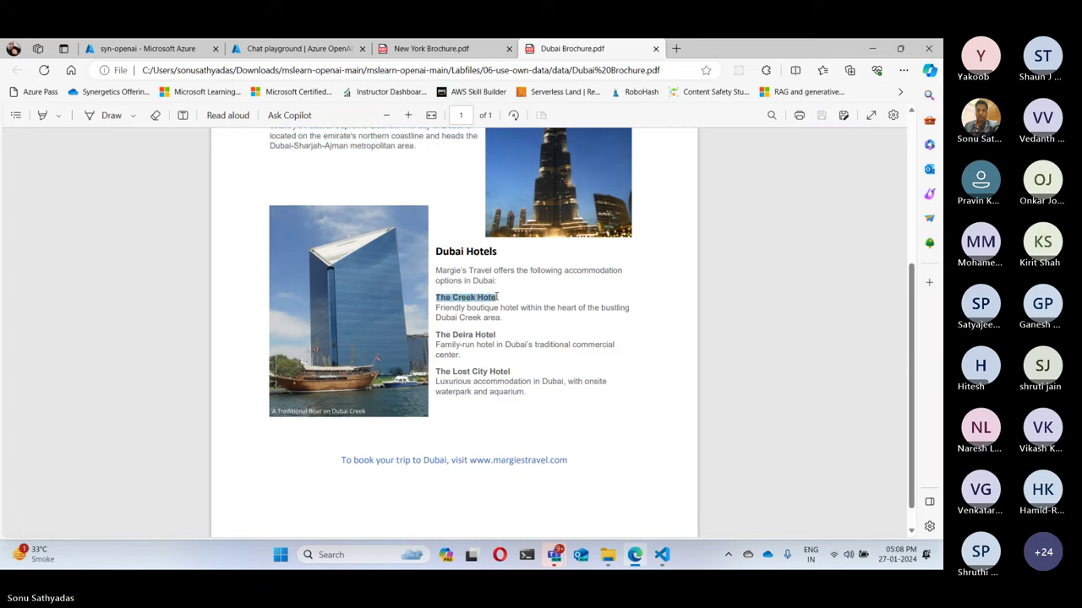
{"action": "left_click", "coordinate": [445, 309]}
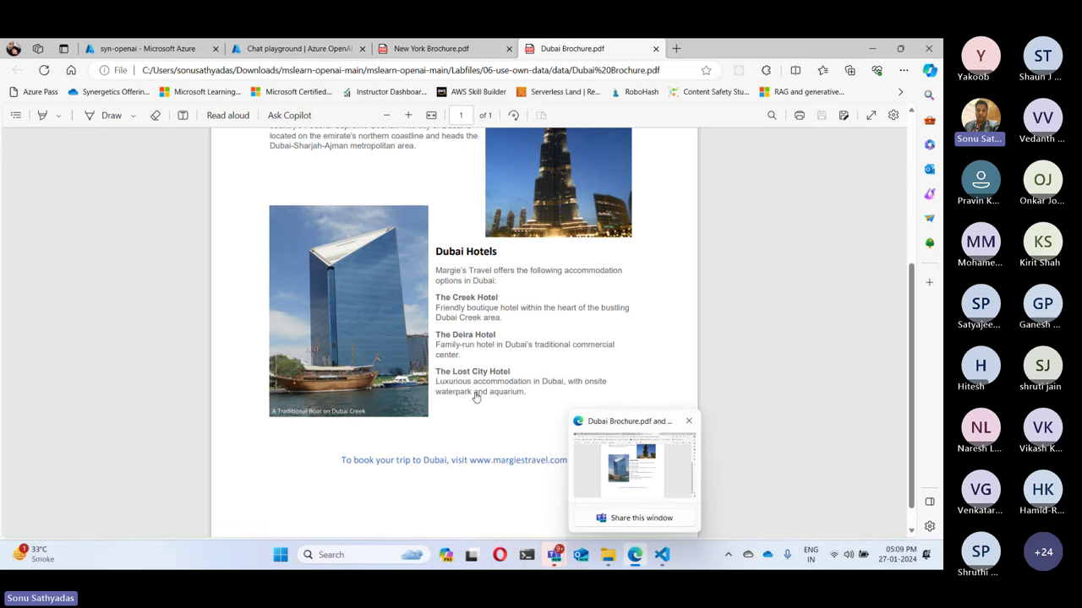
- Return to the Chat playground, choose Upload files as the data source, and review the required Blob storage and AI Search resource fields
{"action": "left_click", "coordinate": [282, 51]}
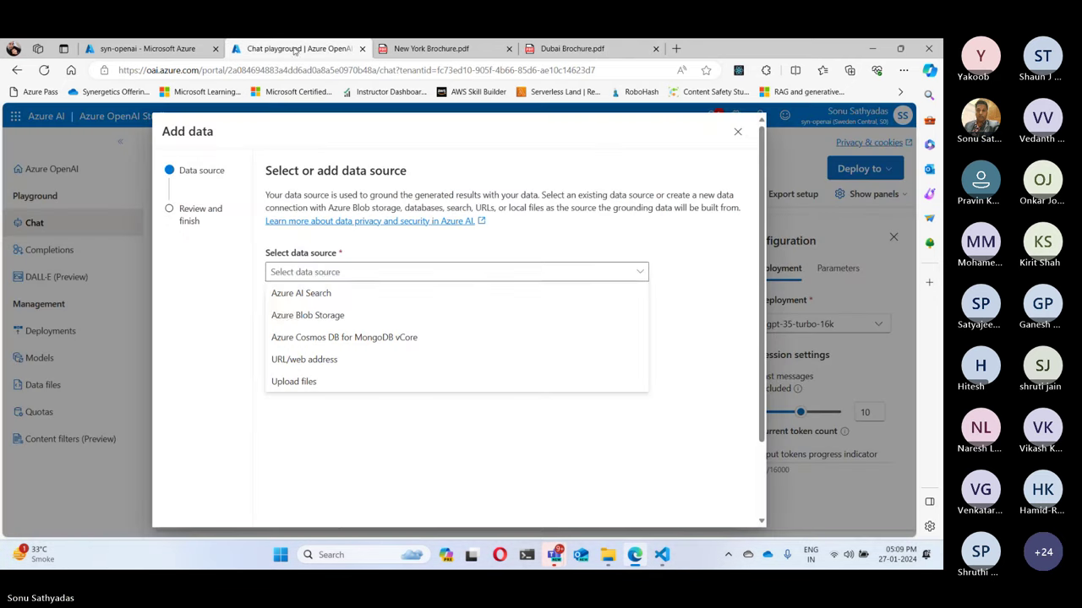
{"action": "left_click", "coordinate": [311, 382]}
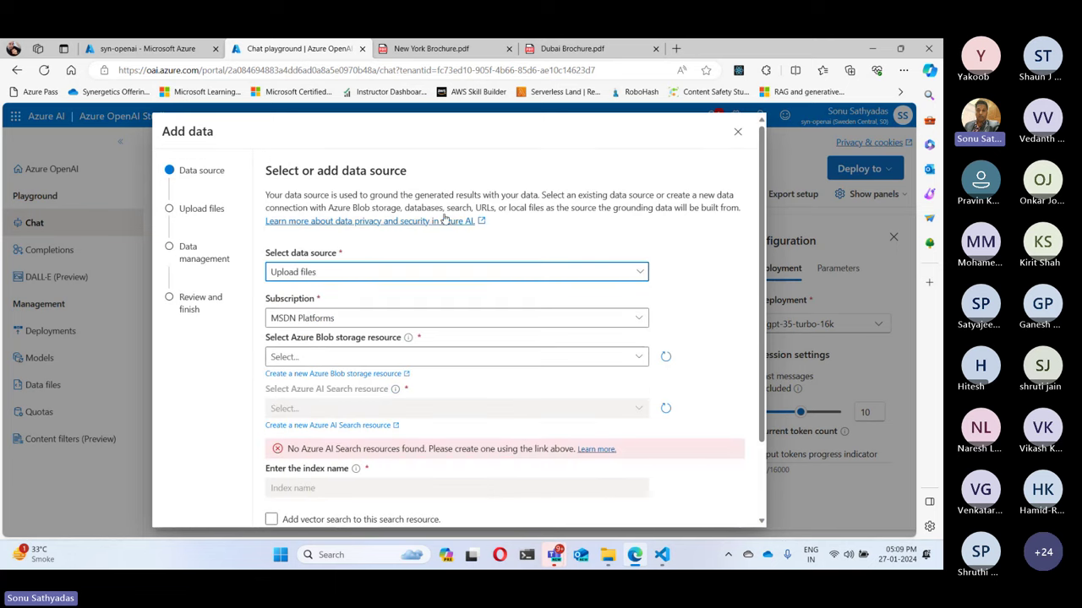
{"action": "scroll", "coordinate": [448, 209], "scroll_direction": "down", "scroll_amount": 1}
{"action": "scroll", "coordinate": [449, 210], "scroll_direction": "down", "scroll_amount": 1}
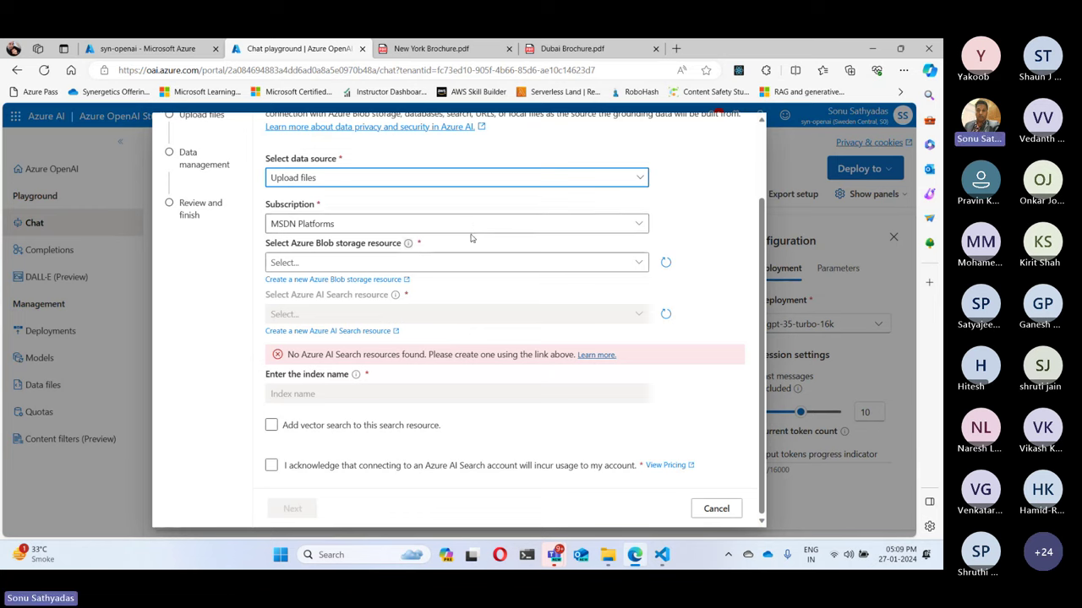
{"action": "left_click_drag", "start_coordinate": [269, 243], "coordinate": [403, 245]}
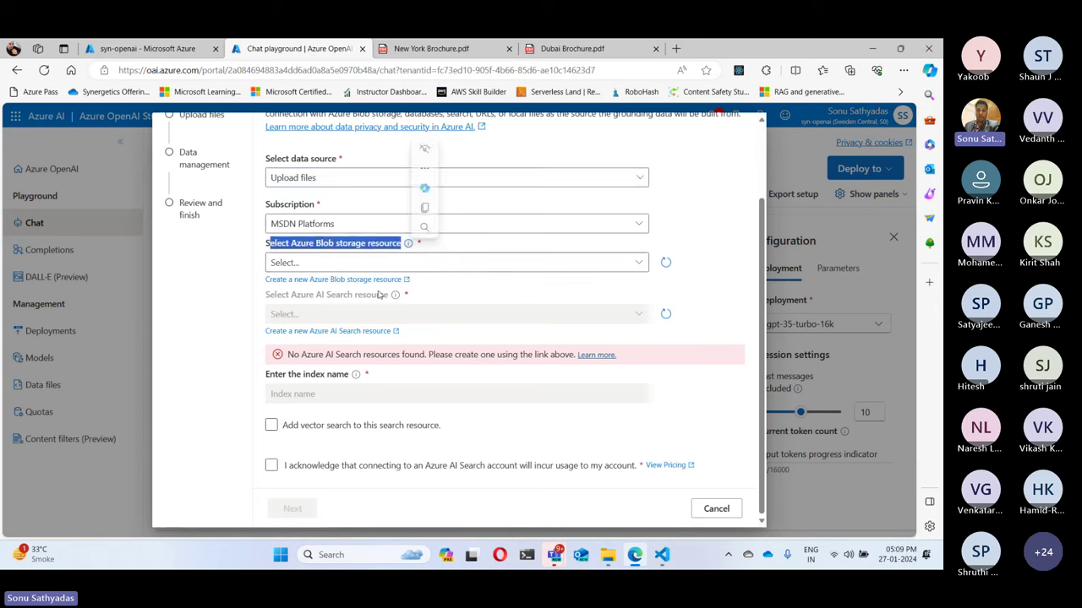
{"action": "left_click_drag", "start_coordinate": [267, 296], "coordinate": [395, 299]}
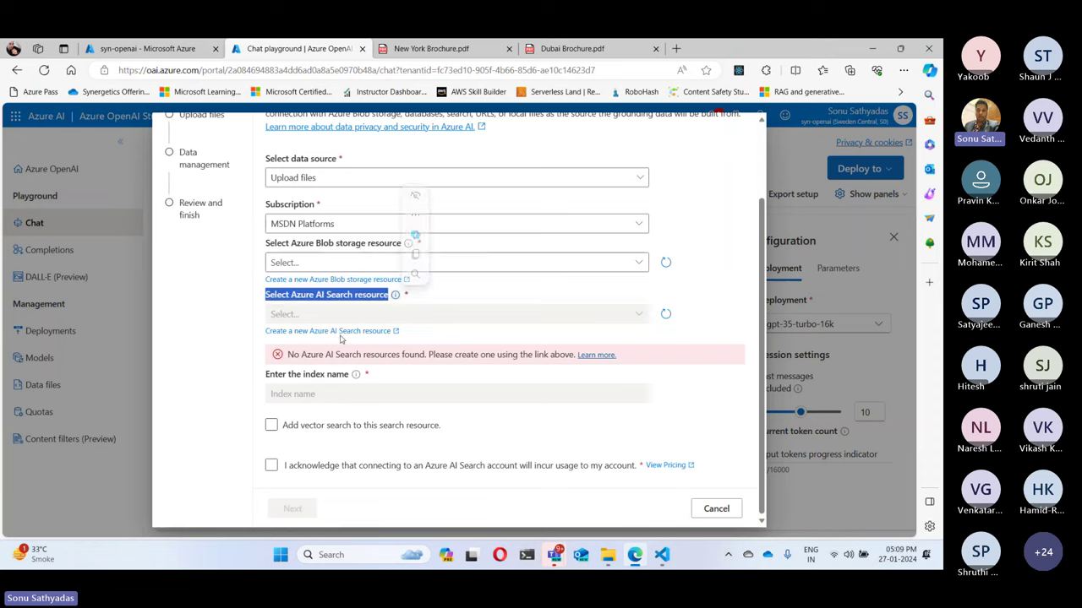
- Select sonustorageaccount as the Azure Blob storage resource and review its cross-origin resource sharing status
{"action": "left_click", "coordinate": [640, 266]}
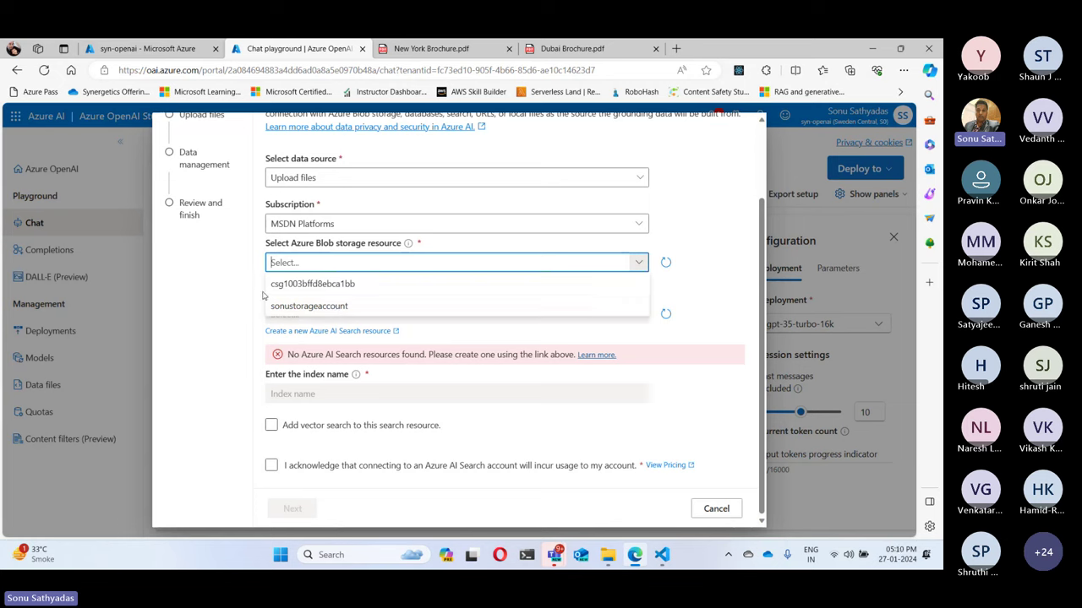
{"action": "left_click", "coordinate": [330, 308]}
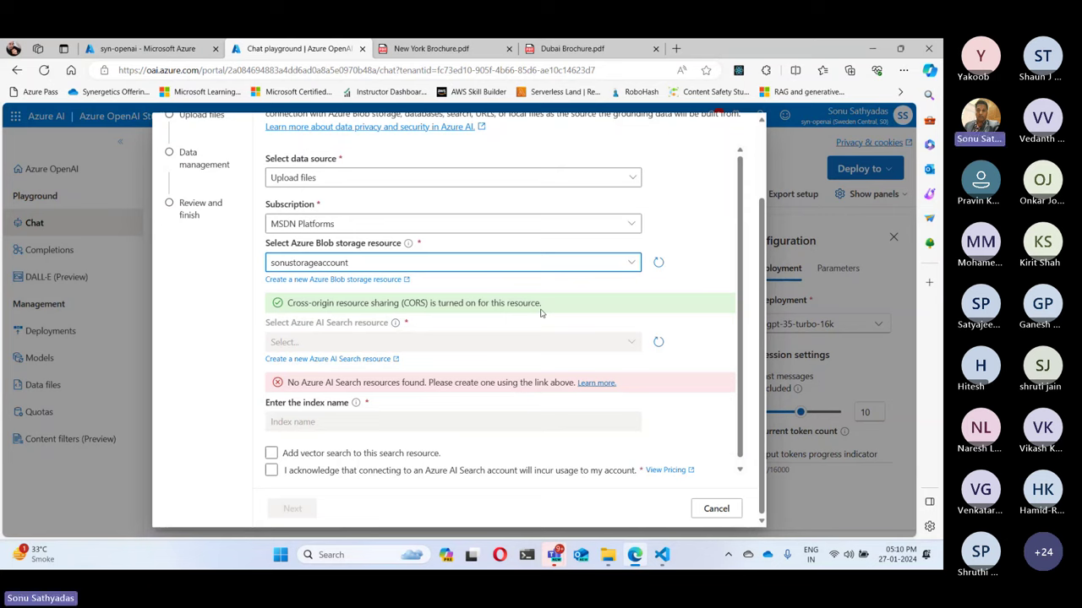
{"action": "left_click_drag", "start_coordinate": [291, 303], "coordinate": [474, 304]}
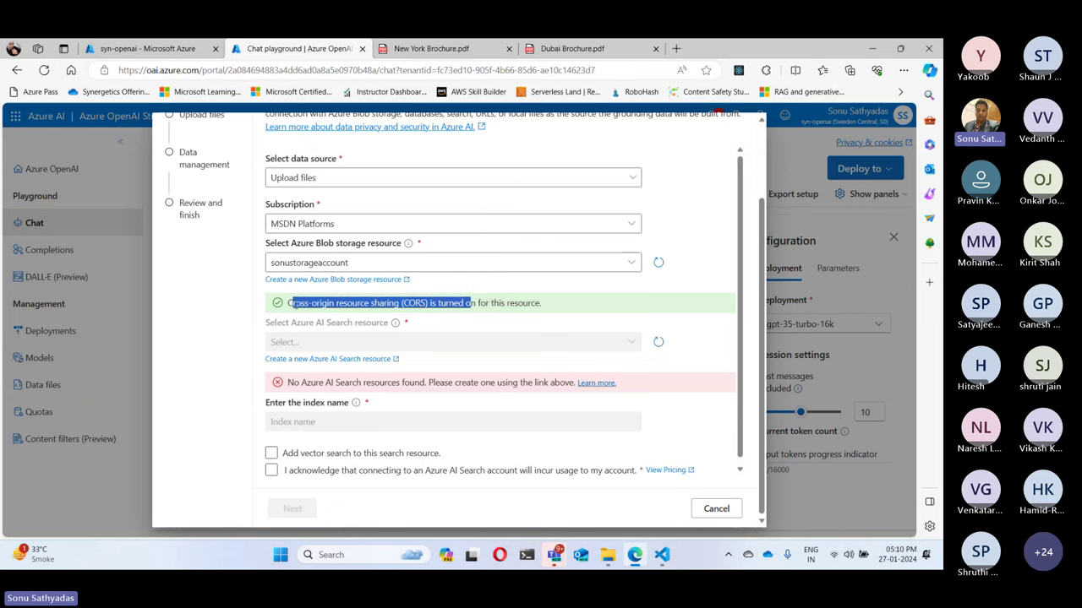
{"action": "left_click", "coordinate": [292, 304]}
{"action": "left_click_drag", "start_coordinate": [288, 303], "coordinate": [562, 313]}
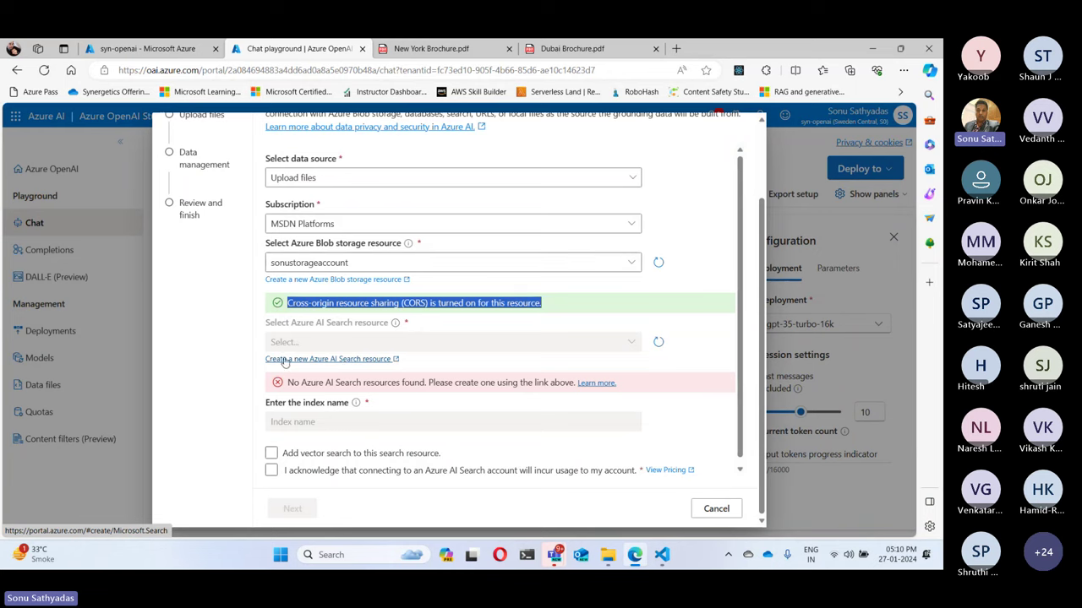
- Start creating a new Azure AI Search resource in the OpenAIGroup resource group with the service name syn-search-openai
{"action": "left_click", "coordinate": [348, 360]}
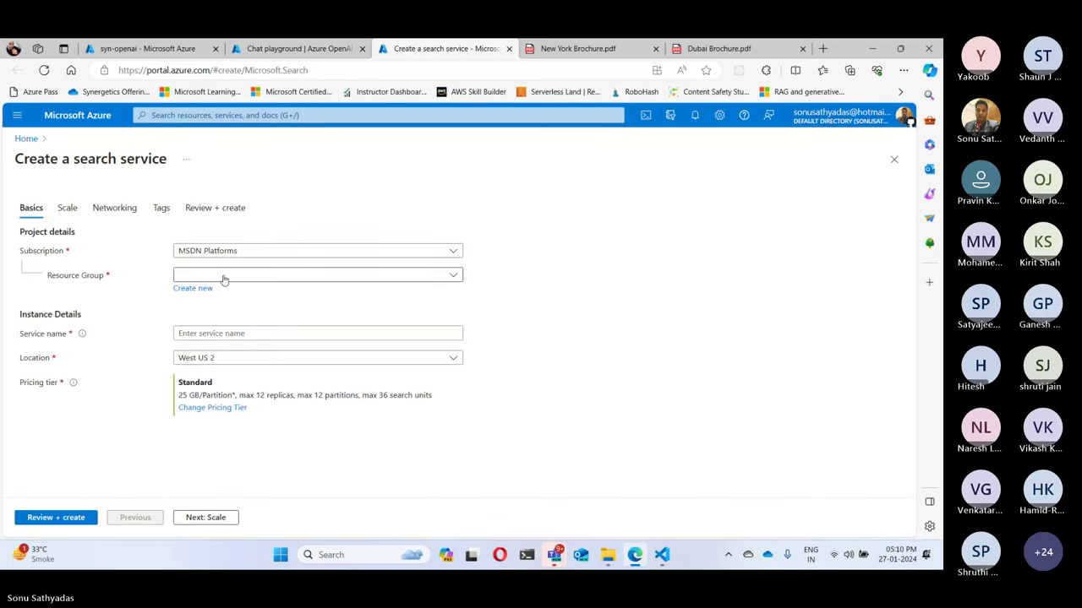
{"action": "left_click", "coordinate": [224, 278]}
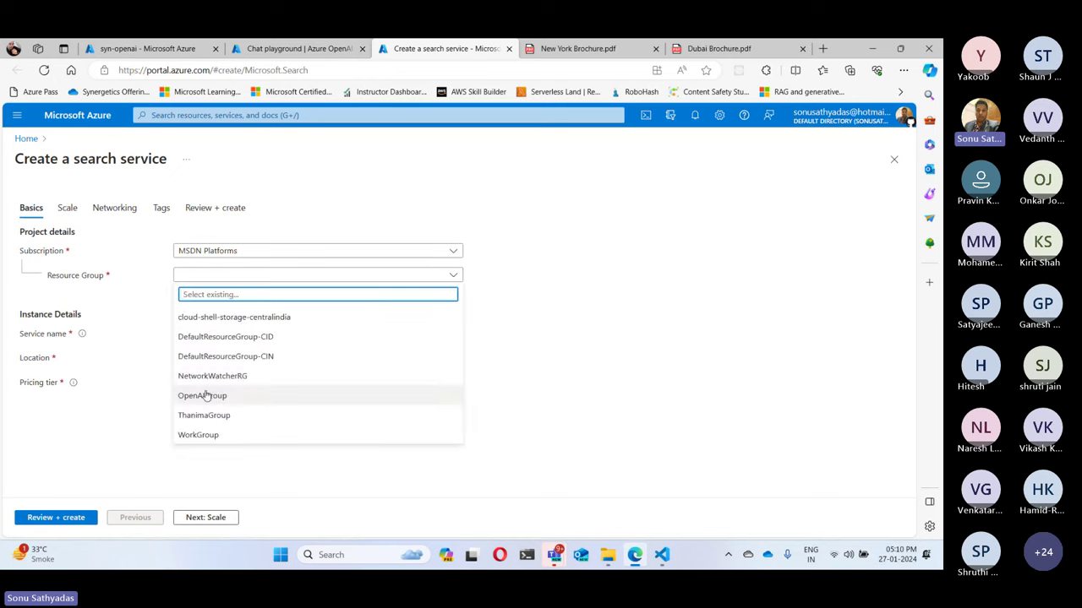
{"action": "left_click", "coordinate": [203, 395]}
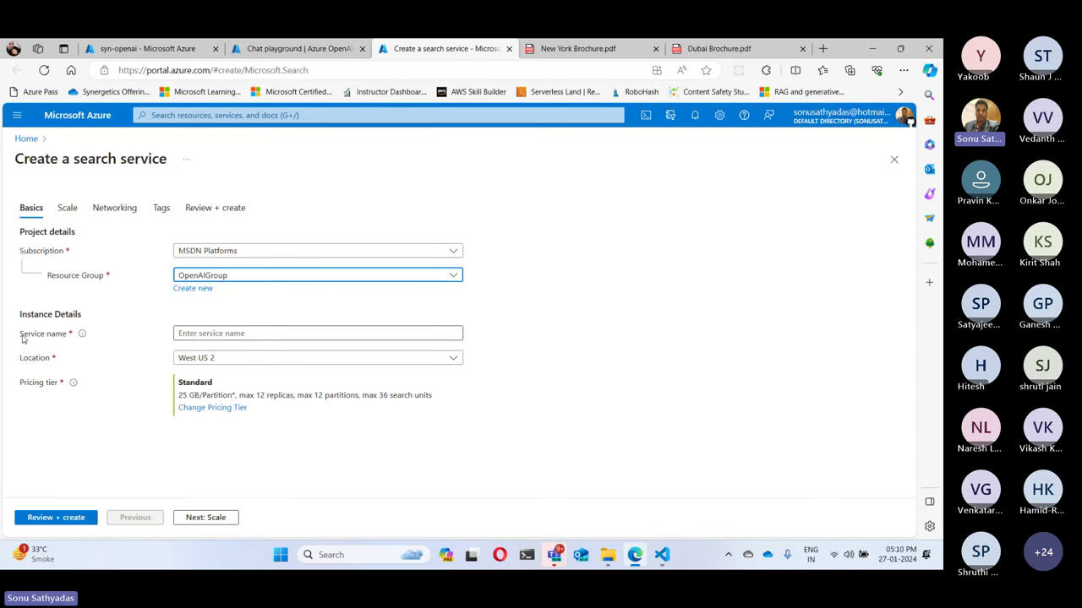
{"action": "left_click_drag", "start_coordinate": [23, 338], "coordinate": [85, 331]}
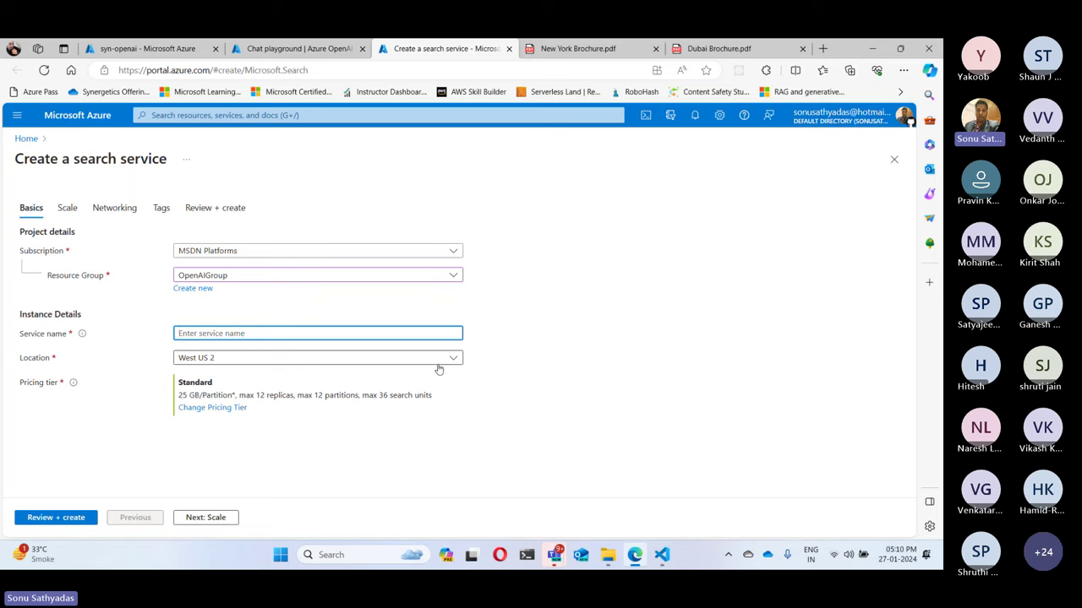
{"action": "type", "text": "syn"}
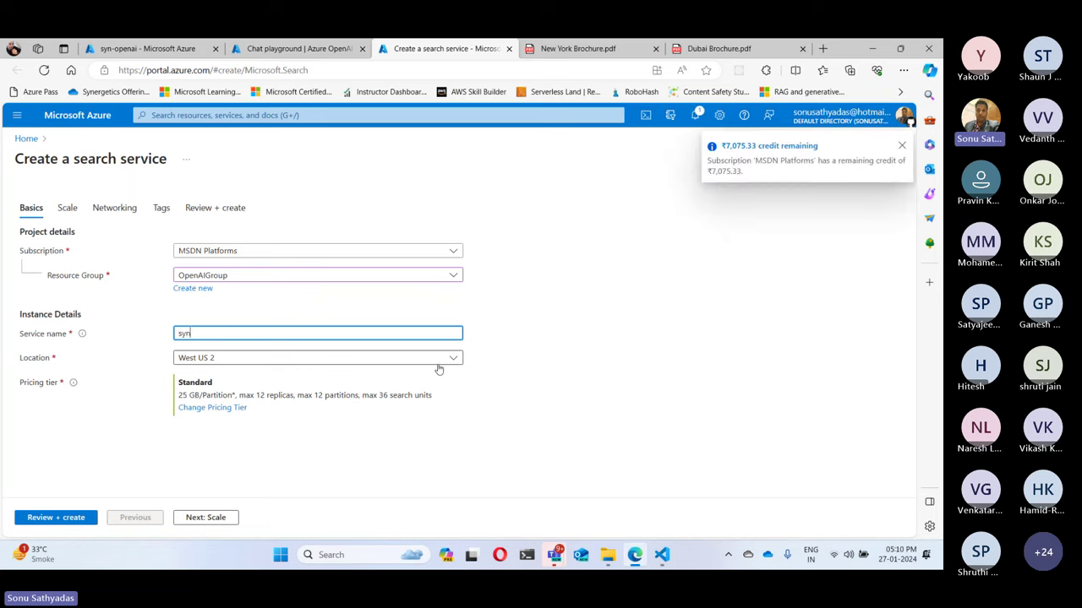
{"action": "type", "text": "-search-openai"}
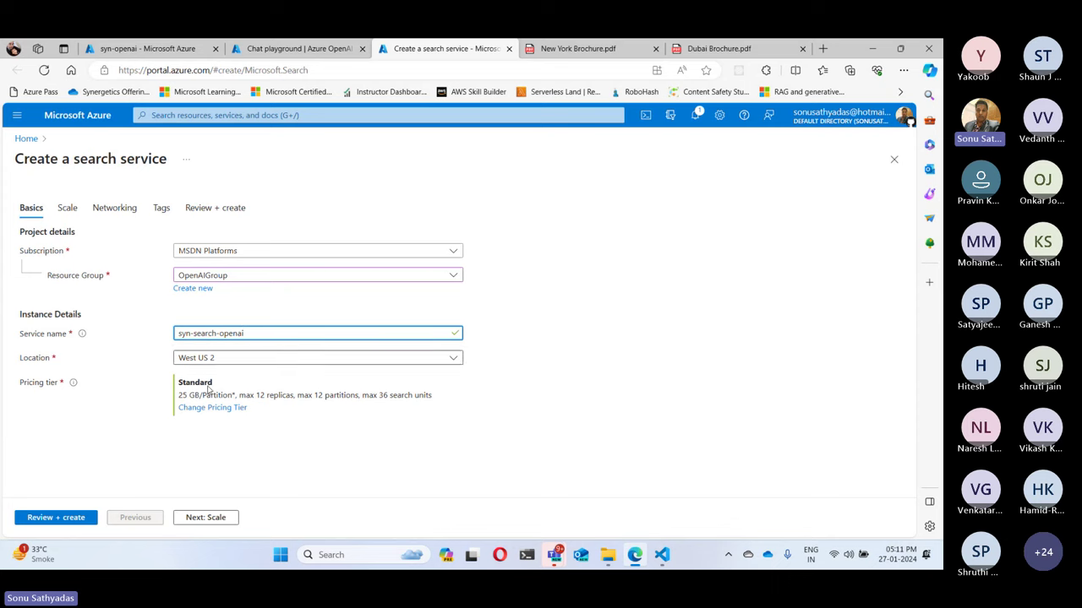
- Set the search service location to Sweden Central and its pricing tier to Basic
{"action": "left_click", "coordinate": [229, 362]}
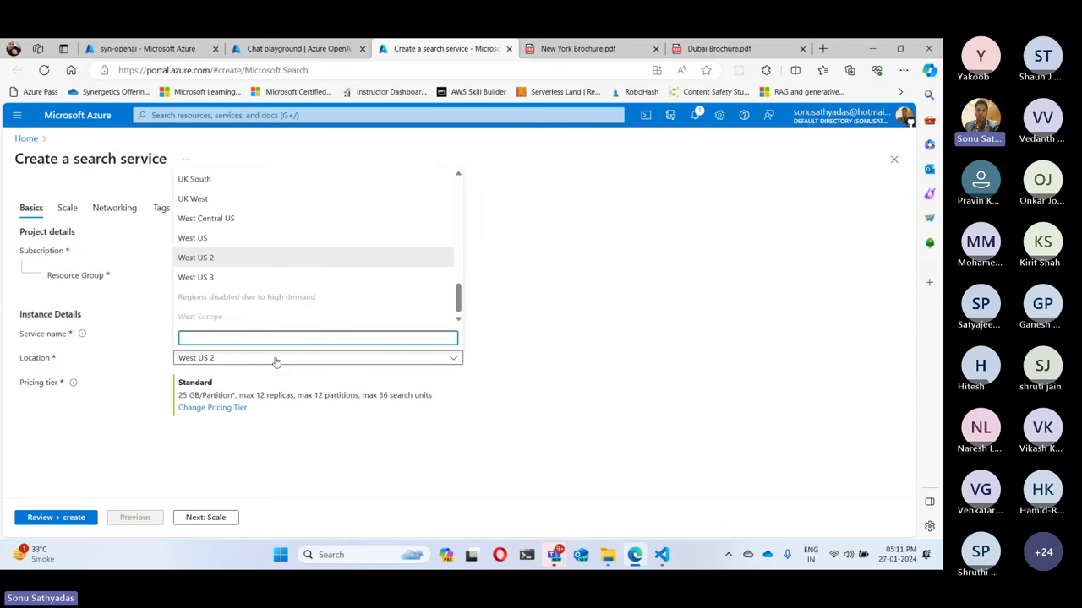
{"action": "type", "text": "swe"}
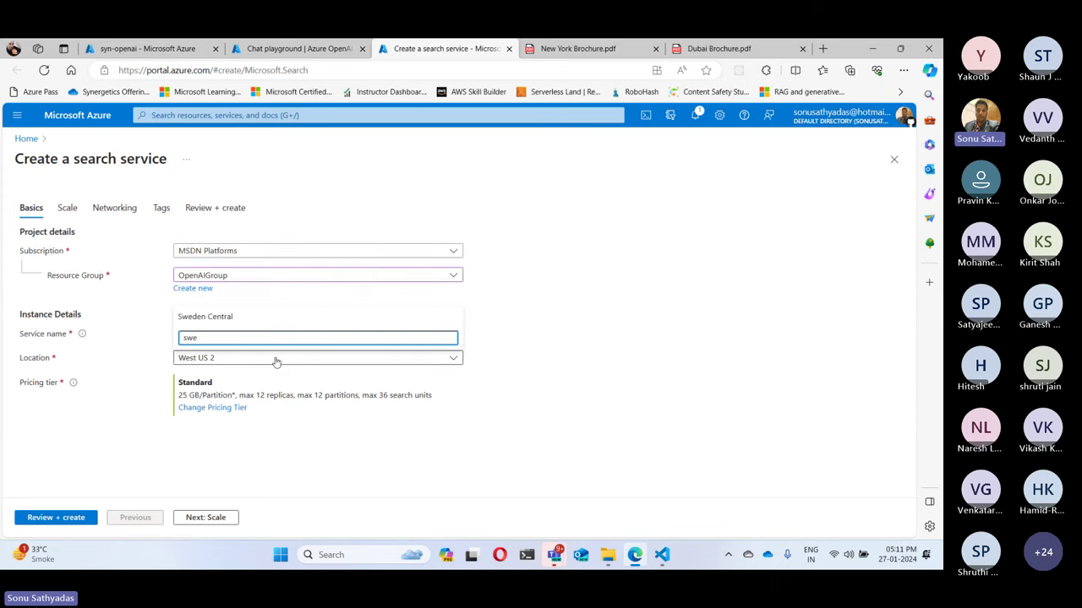
{"action": "left_click", "coordinate": [211, 319]}
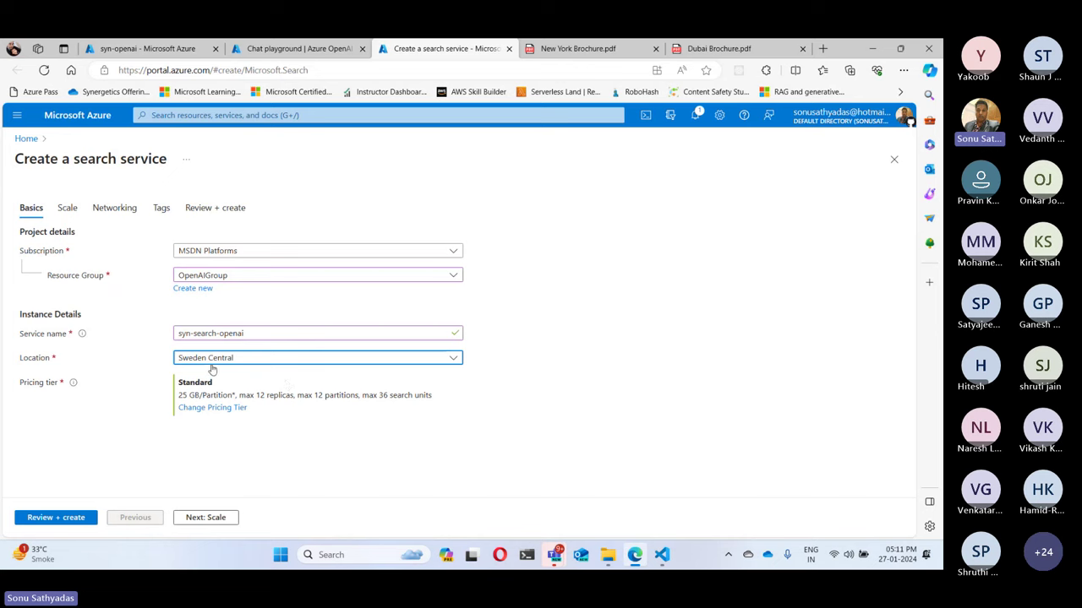
{"action": "double_click", "coordinate": [184, 383]}
{"action": "left_click", "coordinate": [205, 409]}
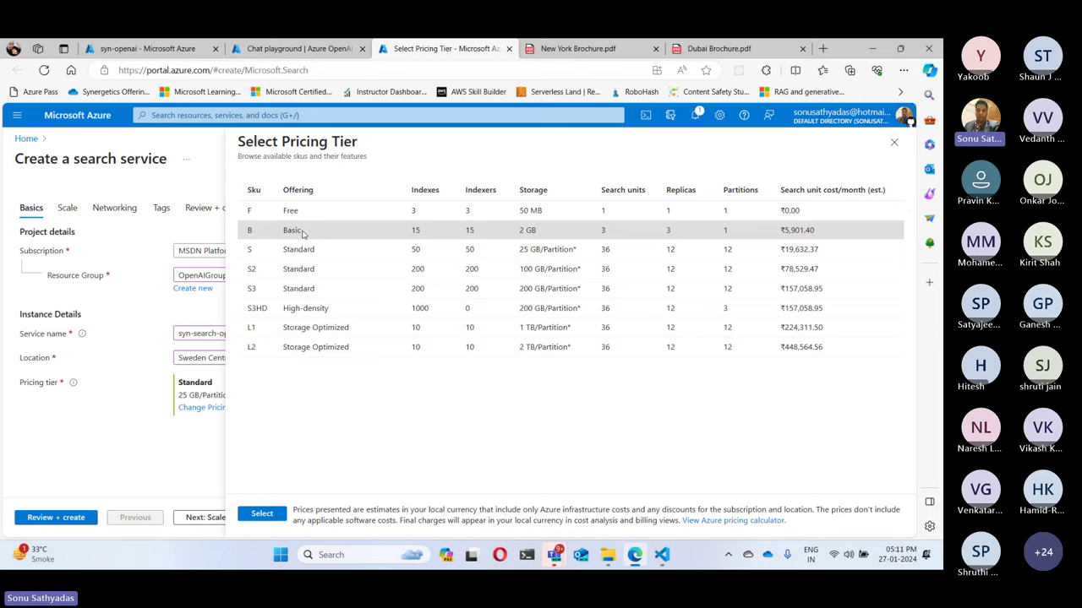
{"action": "left_click", "coordinate": [349, 235]}
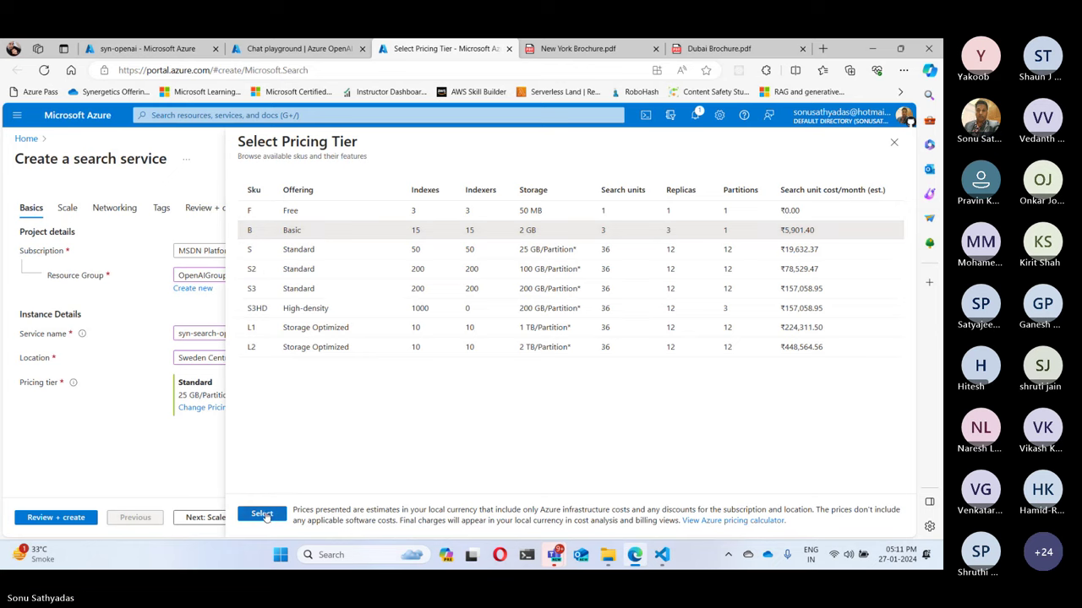
{"action": "left_click", "coordinate": [262, 514]}
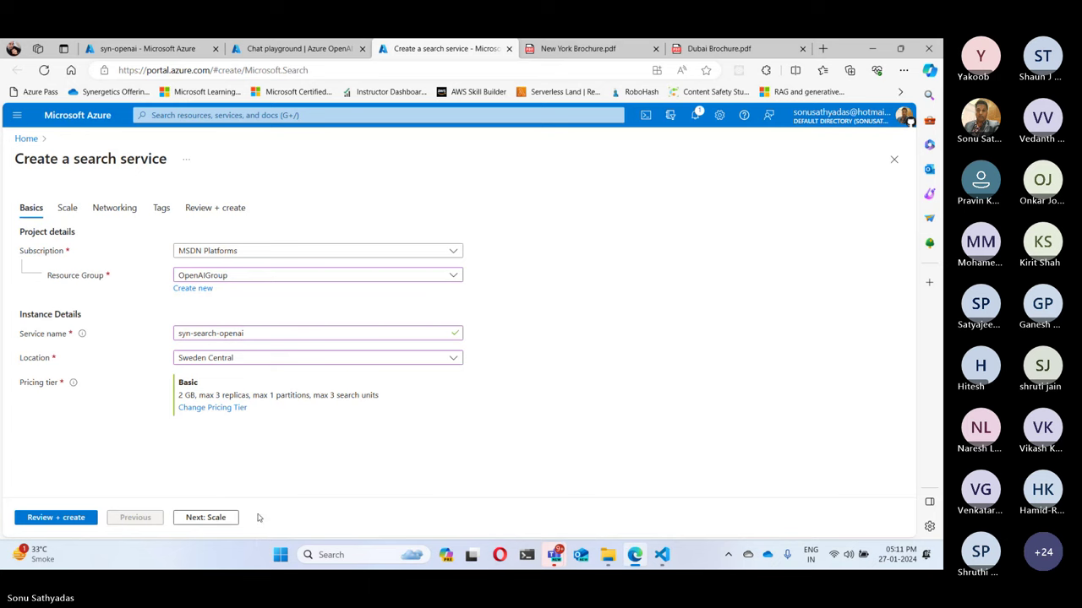
- Check the Basic pricing tier against the Azure AI Search settings in the VS Code lab instructions, then return and keep Basic
{"action": "left_click", "coordinate": [218, 409]}
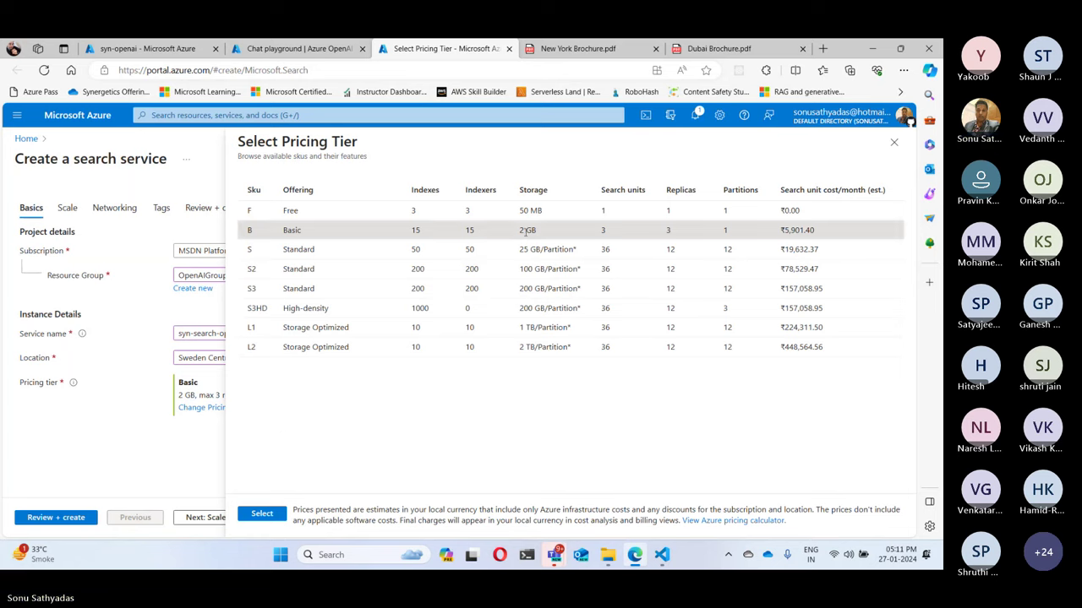
{"action": "left_click", "coordinate": [662, 556]}
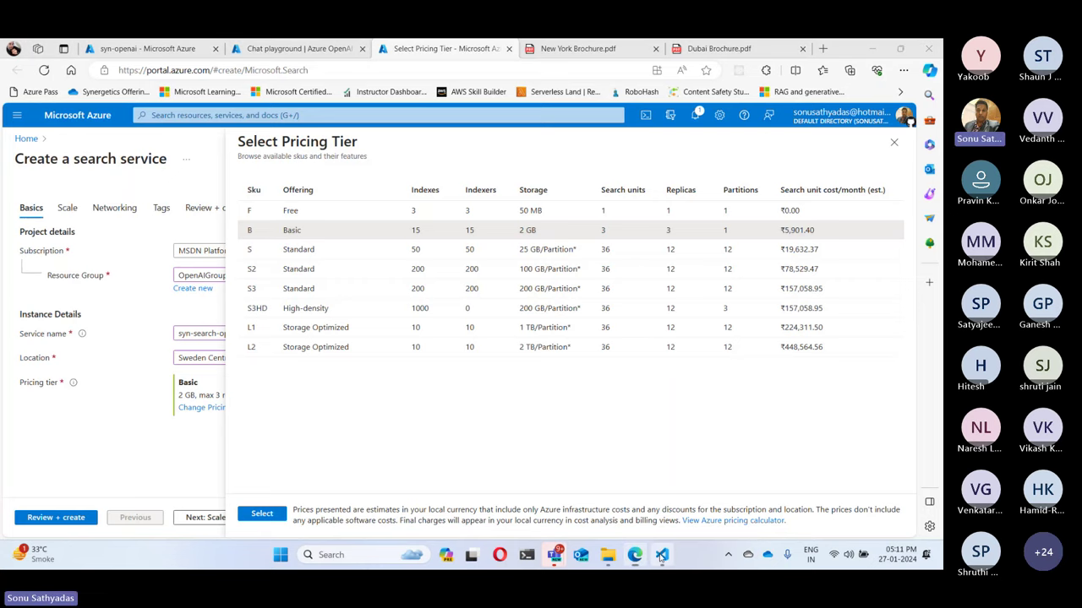
{"action": "scroll", "coordinate": [542, 372], "scroll_direction": "down", "scroll_amount": 3}
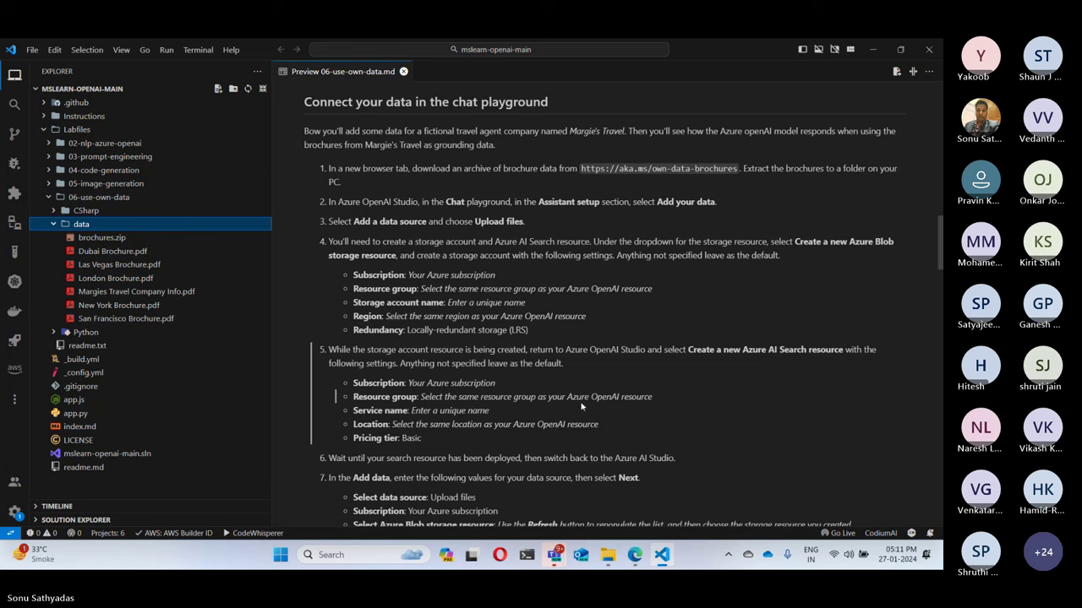
{"action": "left_click", "coordinate": [665, 556]}
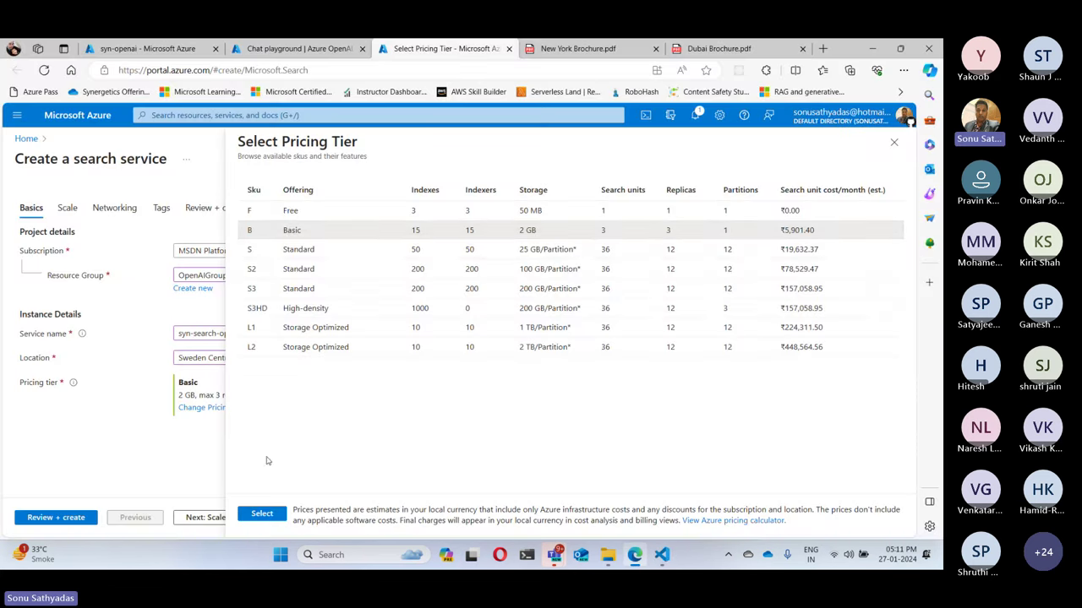
{"action": "left_click", "coordinate": [258, 514]}
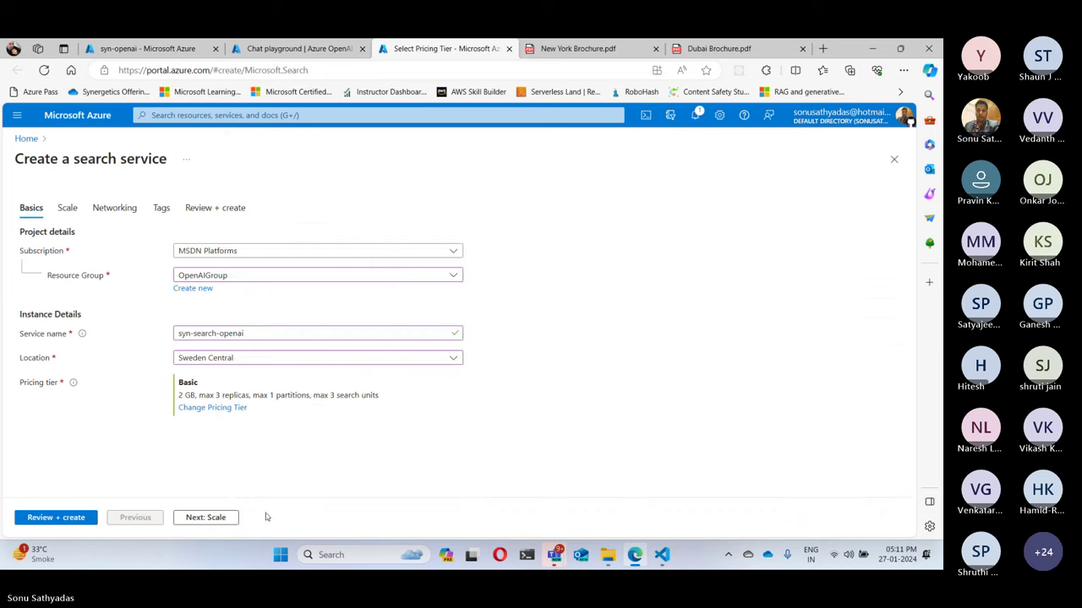
- Keep the default scale and public endpoint connectivity, add no tags, and create the search service
{"action": "left_click", "coordinate": [216, 519]}
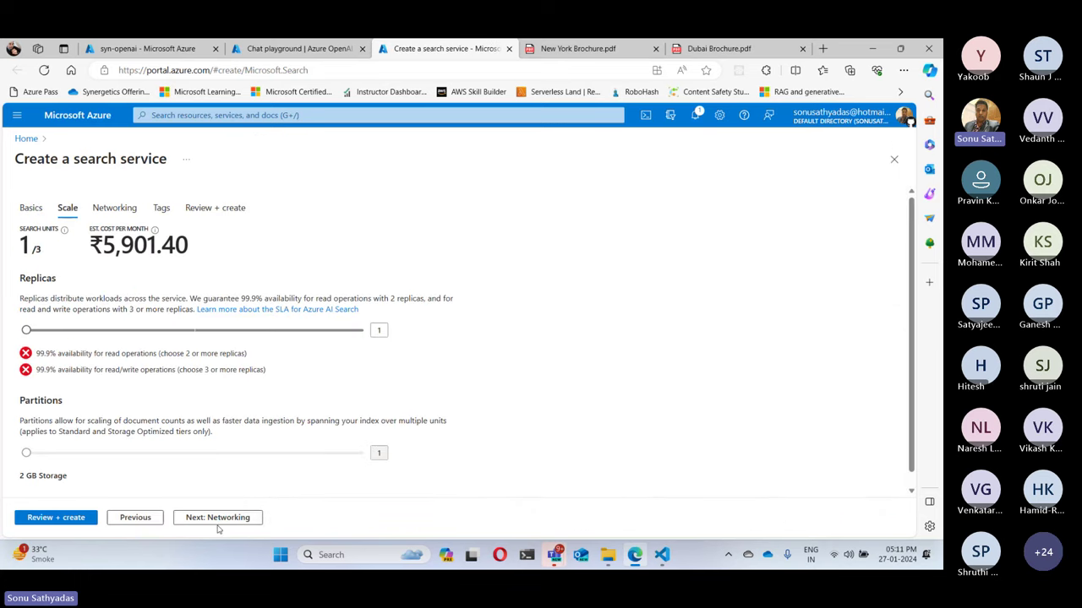
{"action": "left_click", "coordinate": [221, 519]}
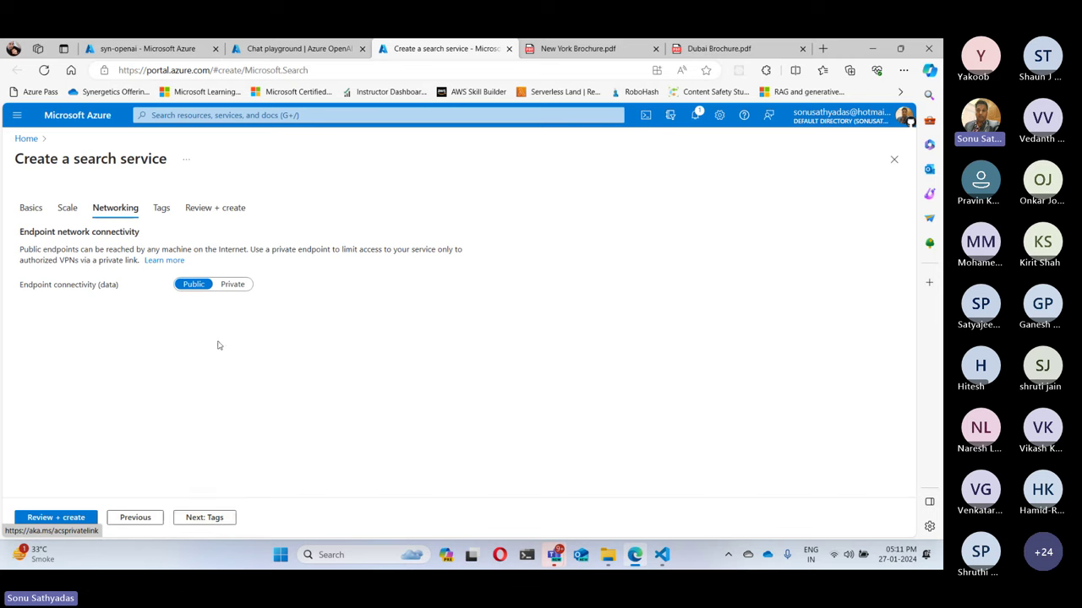
{"action": "left_click", "coordinate": [193, 524]}
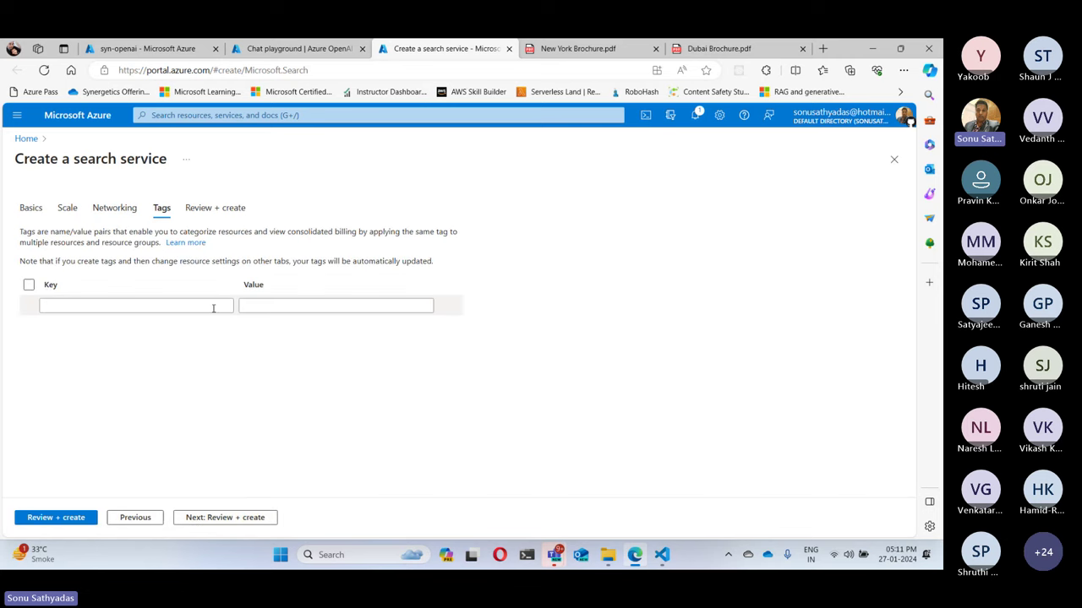
{"action": "left_click", "coordinate": [228, 522]}
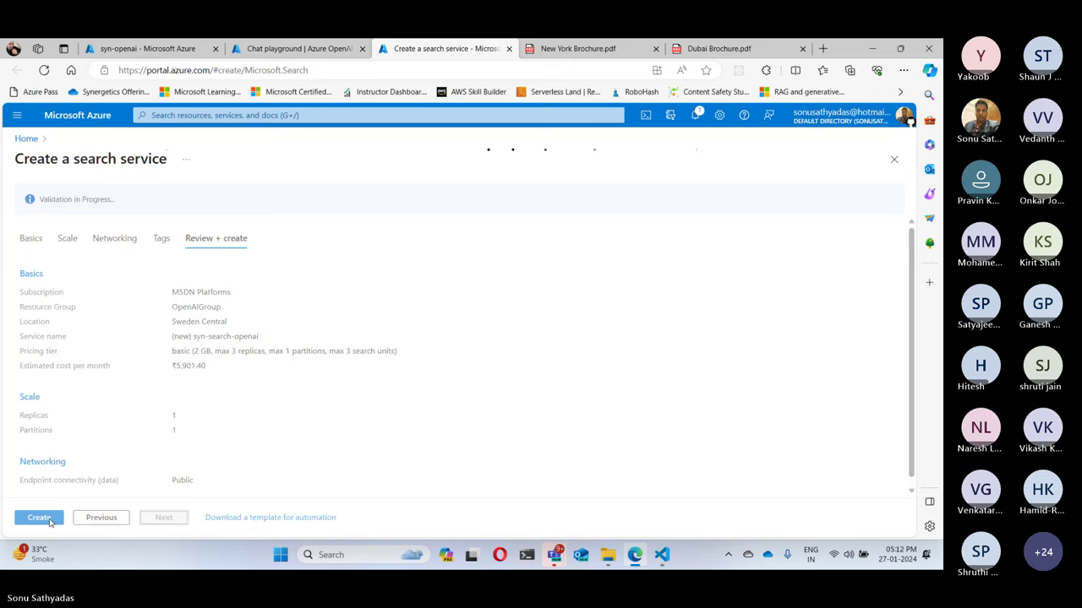
{"action": "left_click", "coordinate": [43, 519]}
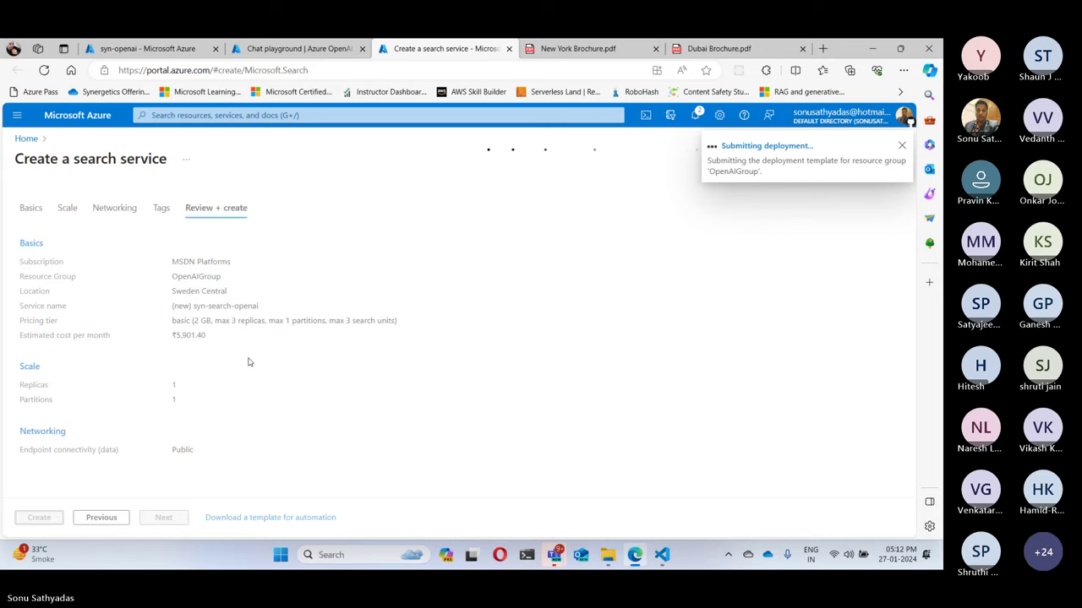
- Close the New York Brochure and Dubai Brochure PDFs while the search service deploys
{"action": "left_click", "coordinate": [656, 49]}
{"action": "left_click", "coordinate": [656, 49]}
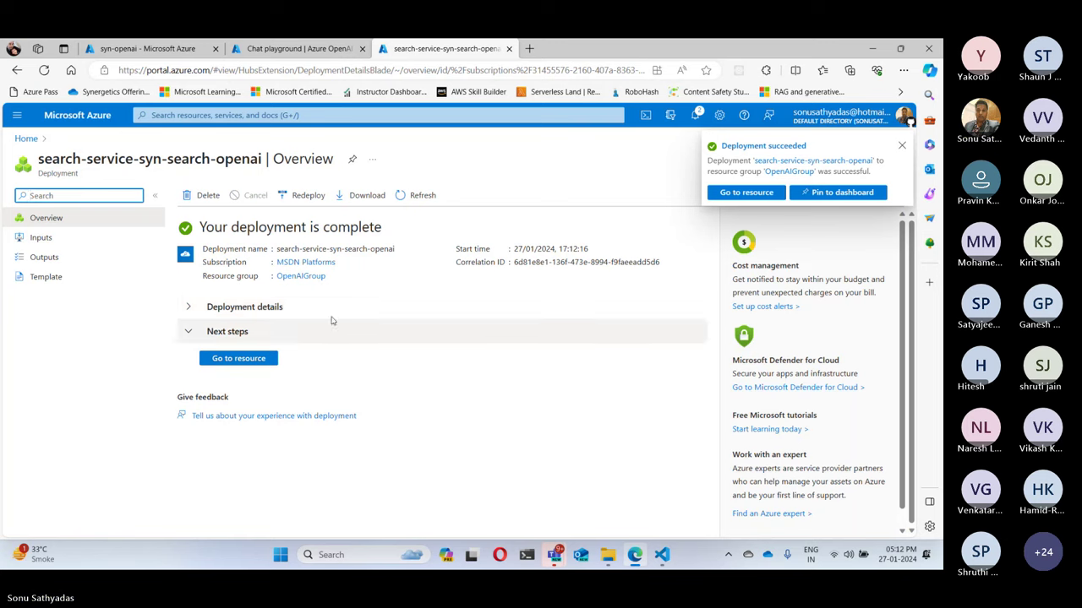
{"action": "left_click_drag", "start_coordinate": [516, 375], "coordinate": [515, 360]}
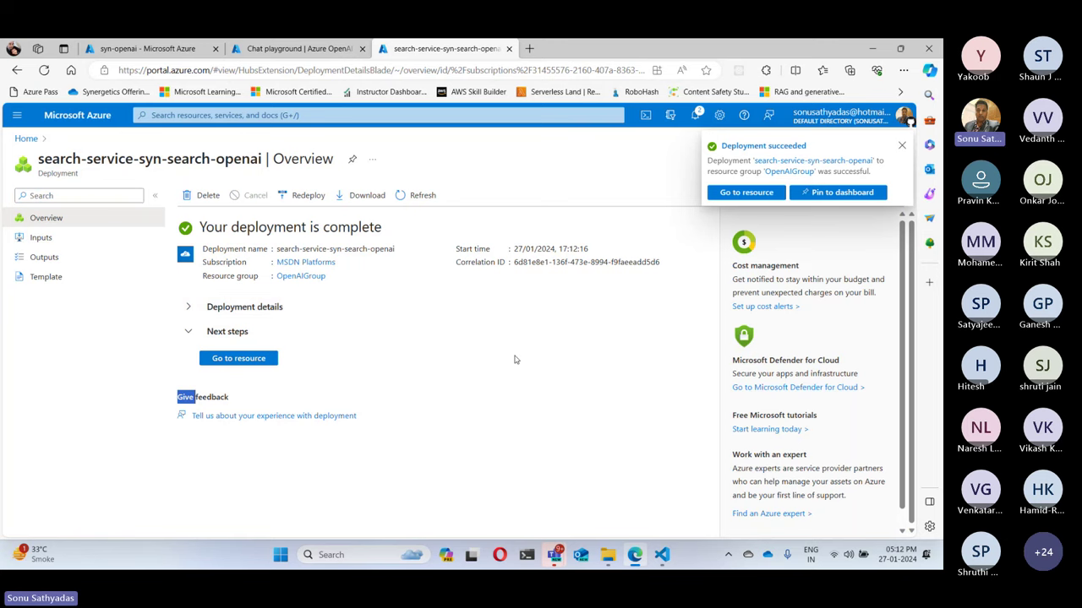
- Return to the Chat playground, refresh the Azure AI Search resources, and select syn-search-openai for the data source
{"action": "left_click", "coordinate": [317, 50]}
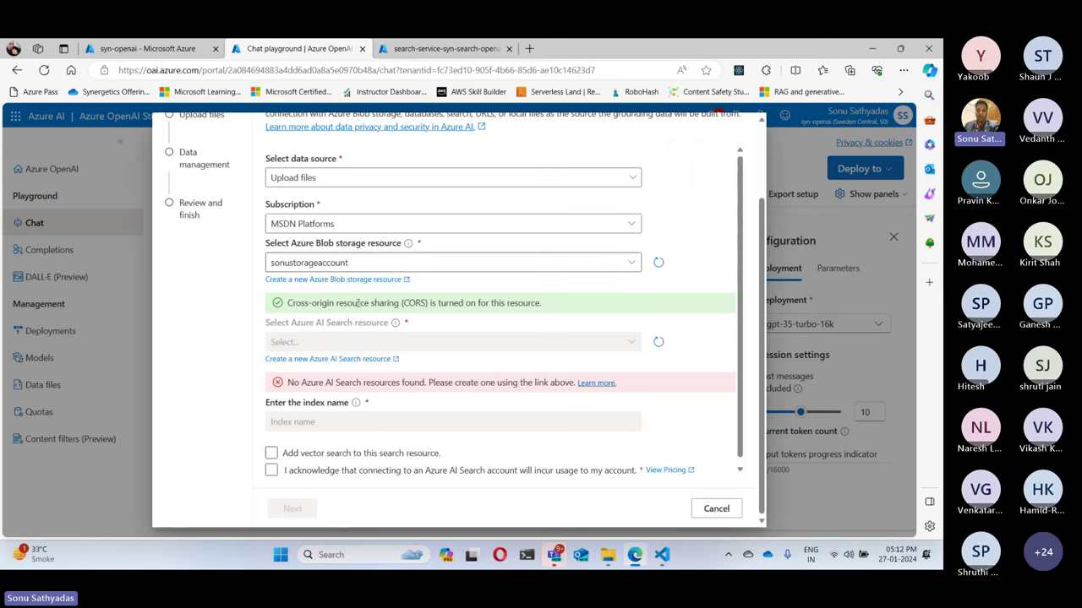
{"action": "left_click", "coordinate": [658, 342]}
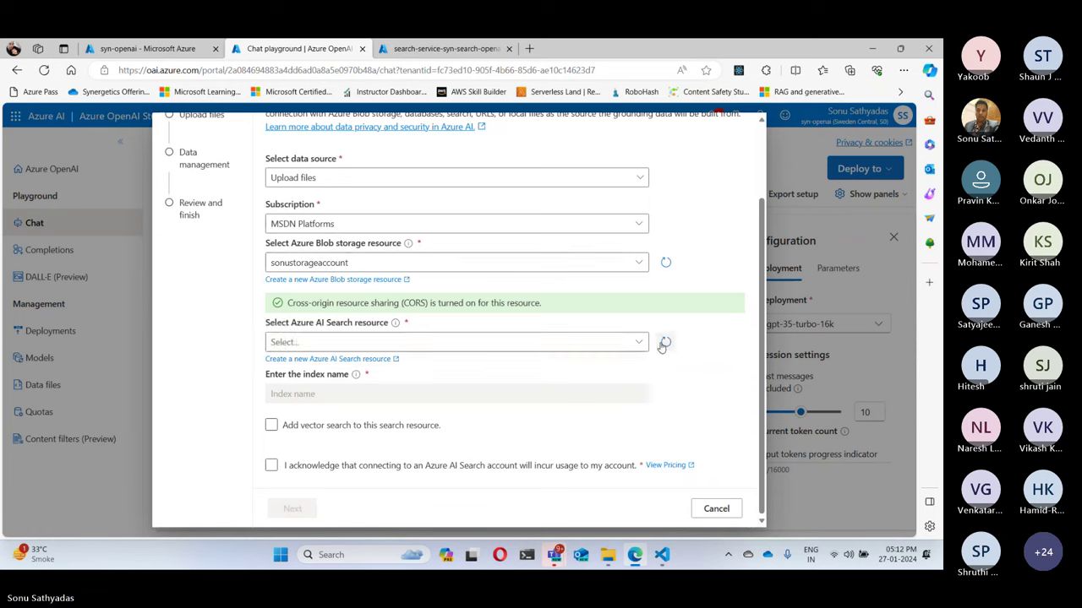
{"action": "left_click", "coordinate": [638, 343]}
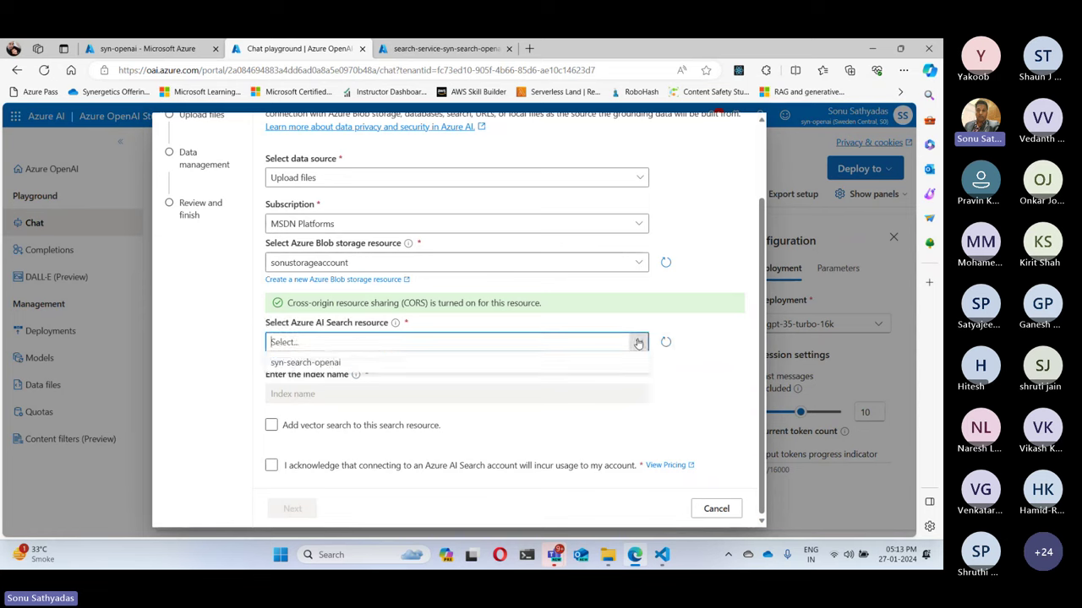
{"action": "left_click", "coordinate": [317, 365]}
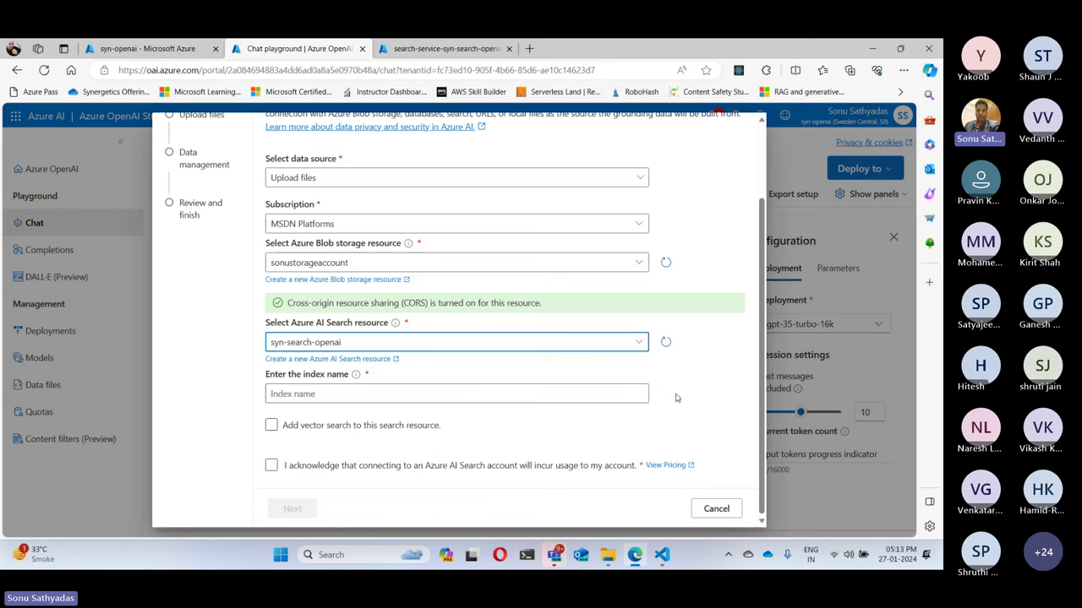
- Name the index margies-index, acknowledge the Azure AI Search usage costs, and continue to the file upload stage
{"action": "left_click", "coordinate": [314, 396]}
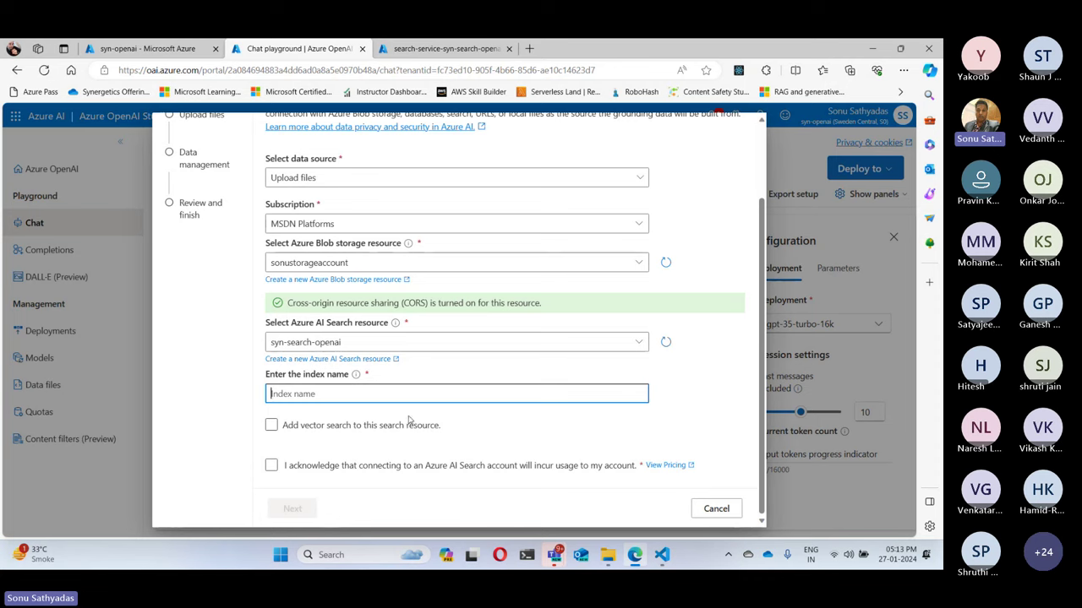
{"action": "type", "text": "margies-index"}
{"action": "left_click", "coordinate": [271, 467]}
{"action": "left_click", "coordinate": [271, 468]}
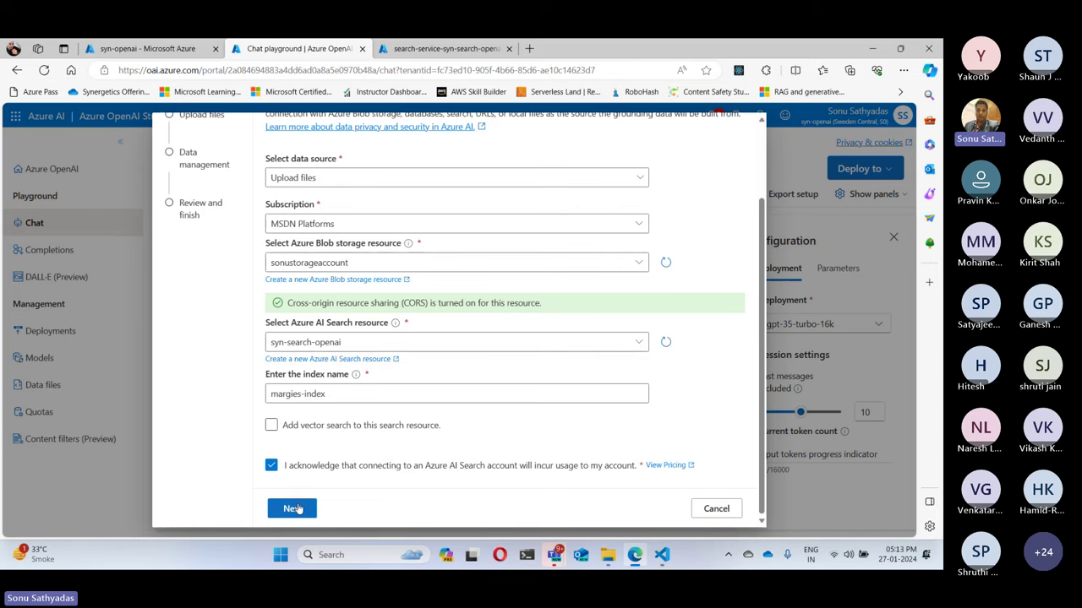
{"action": "left_click", "coordinate": [292, 509]}
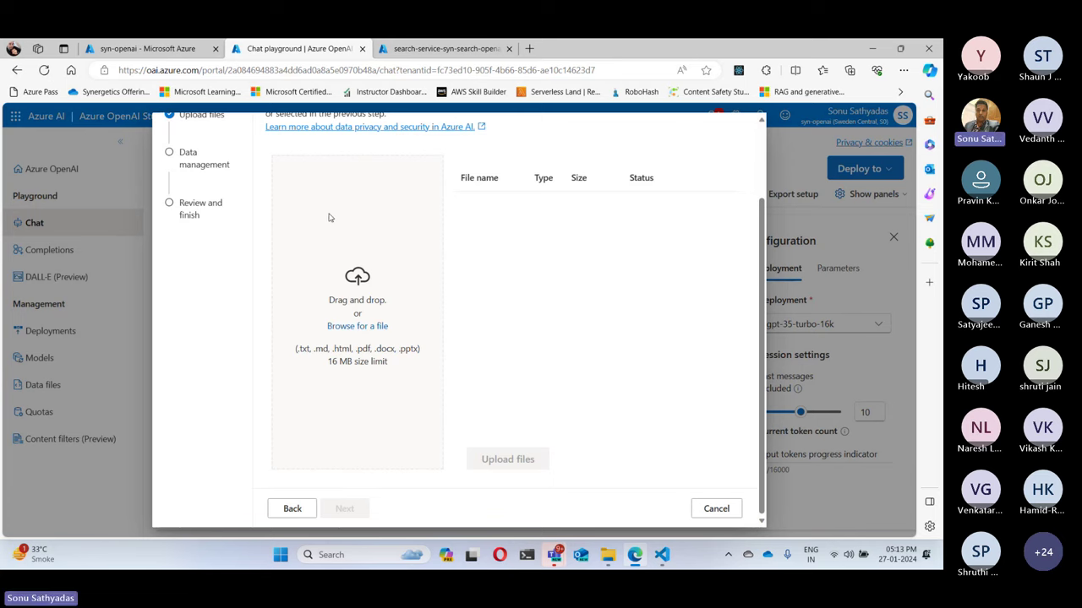
- Upload all six PDFs, the five city brochures and Margies Travel Company Info, from the data folder in Labfiles/06-use-own-data
{"action": "scroll", "coordinate": [338, 254], "scroll_direction": "up", "scroll_amount": 2}
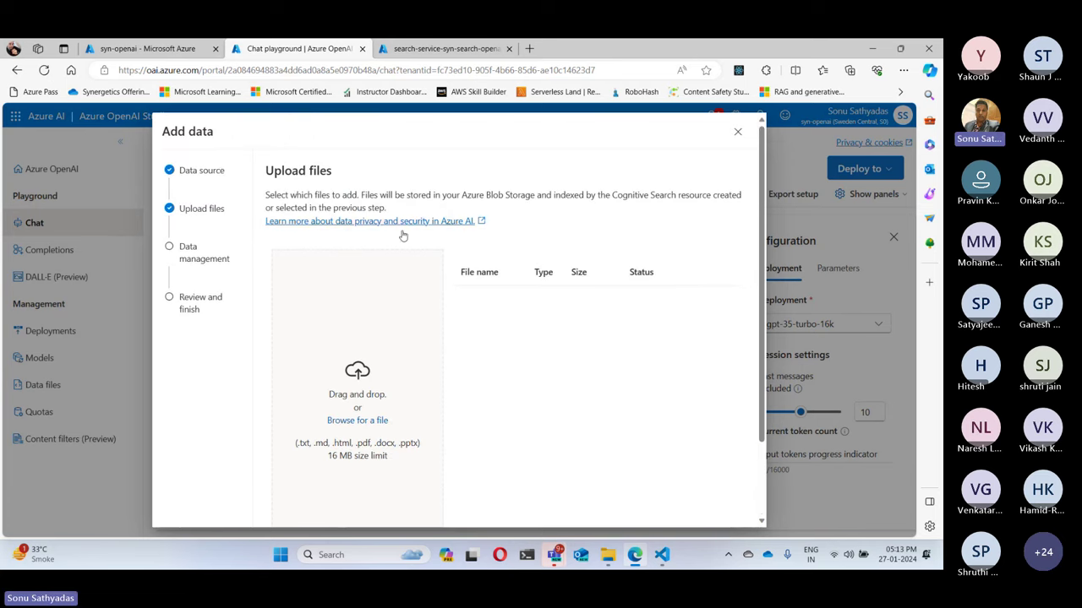
{"action": "left_click", "coordinate": [378, 420]}
{"action": "left_click", "coordinate": [76, 241]}
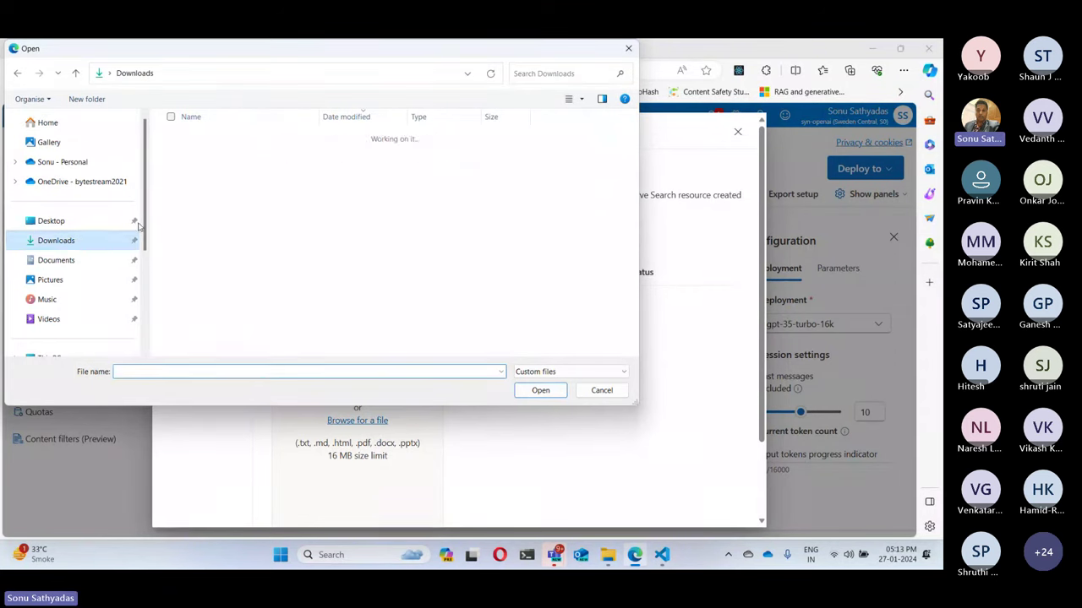
{"action": "double_click", "coordinate": [241, 152]}
{"action": "double_click", "coordinate": [223, 152]}
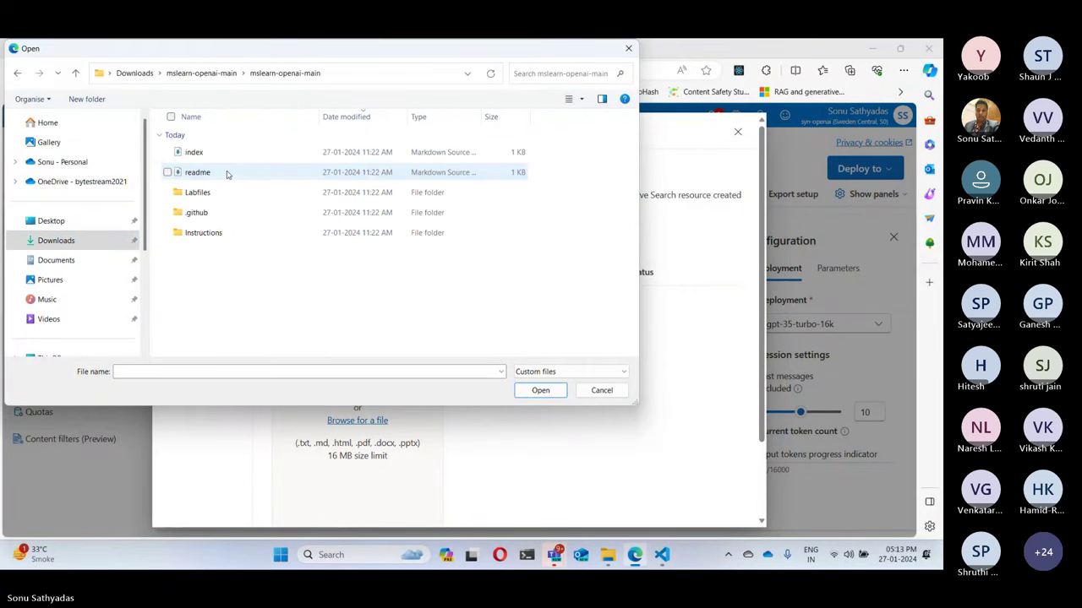
{"action": "left_click", "coordinate": [196, 215]}
{"action": "double_click", "coordinate": [203, 194]}
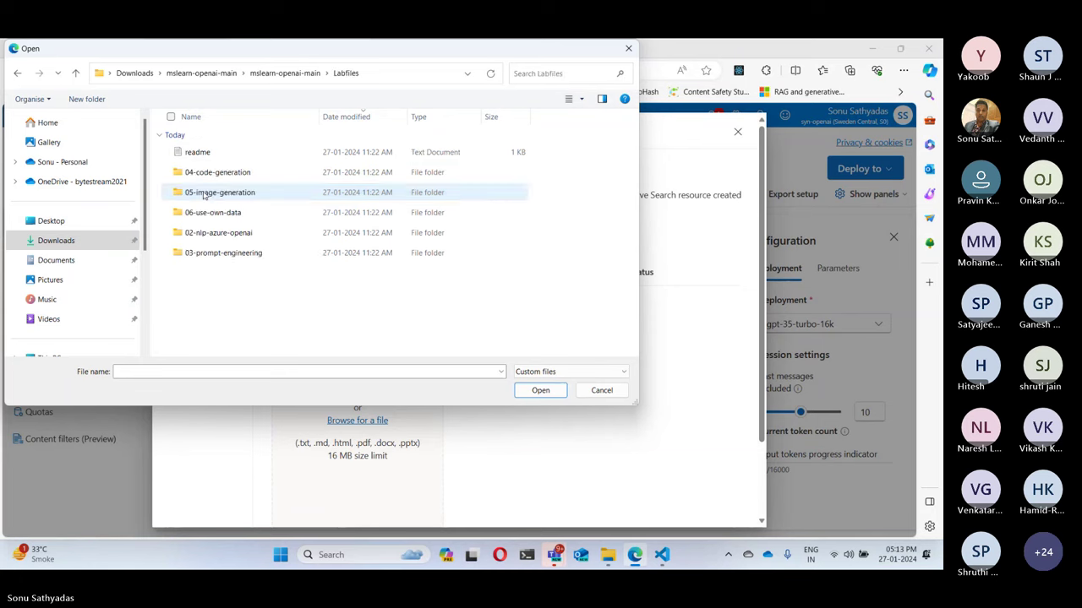
{"action": "double_click", "coordinate": [209, 213]}
{"action": "double_click", "coordinate": [199, 178]}
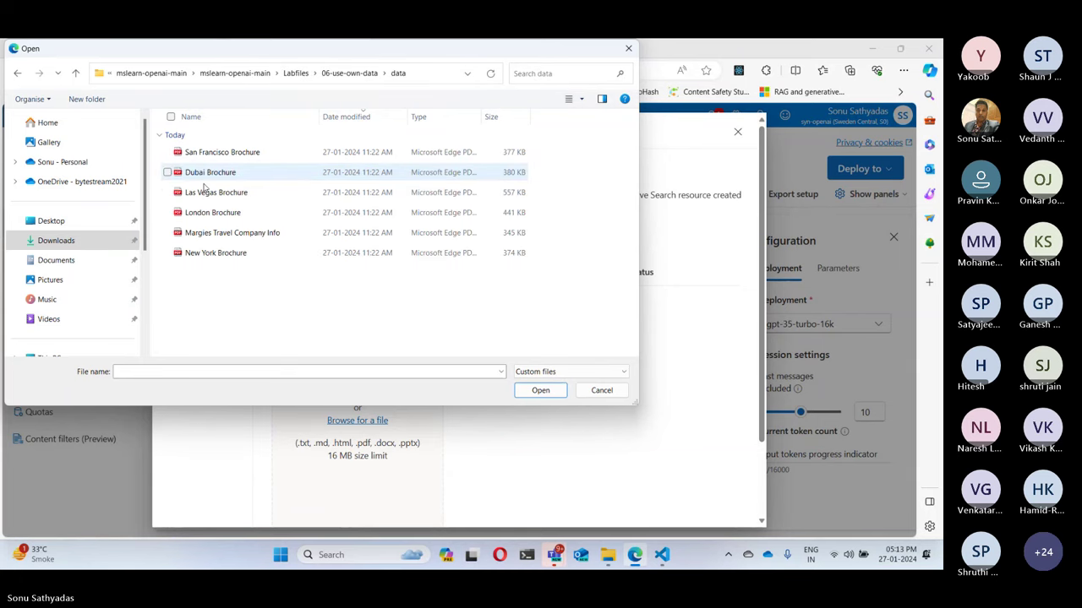
{"action": "left_click_drag", "start_coordinate": [325, 282], "coordinate": [202, 146]}
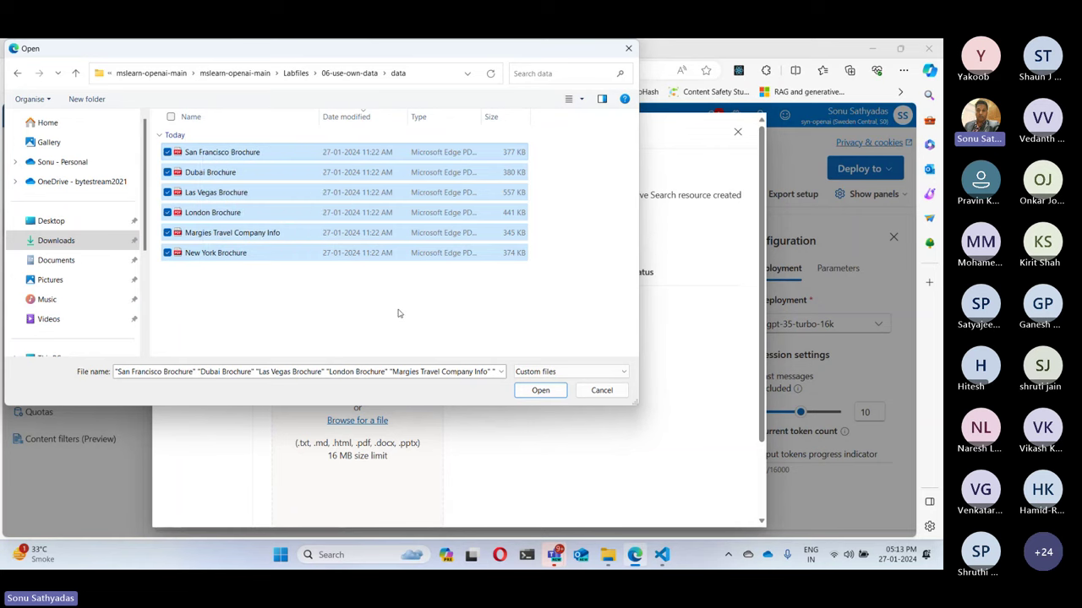
{"action": "left_click", "coordinate": [533, 392]}
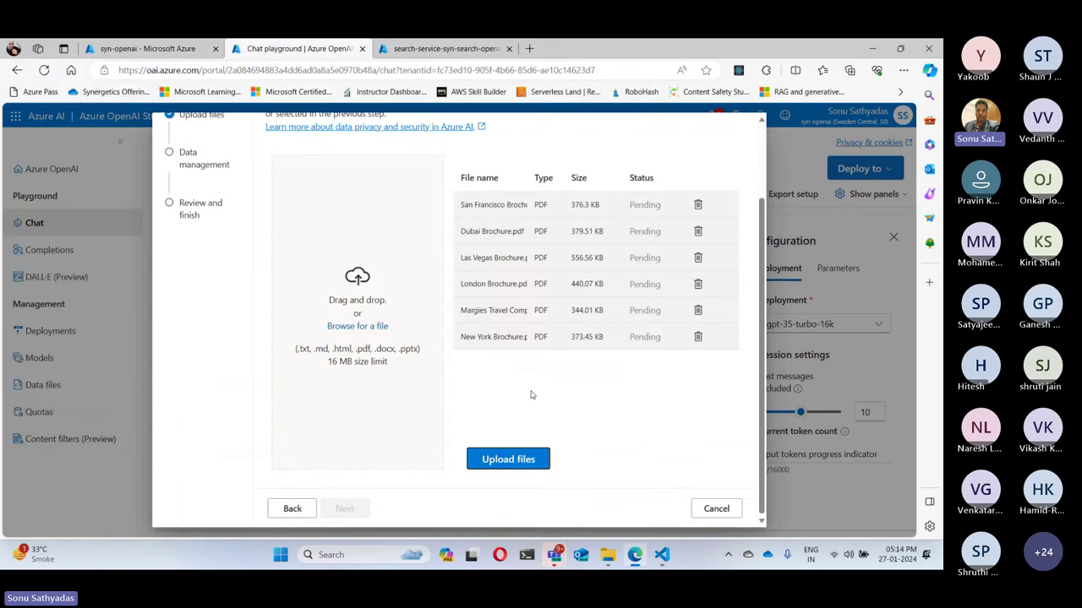
{"action": "left_click", "coordinate": [521, 460]}
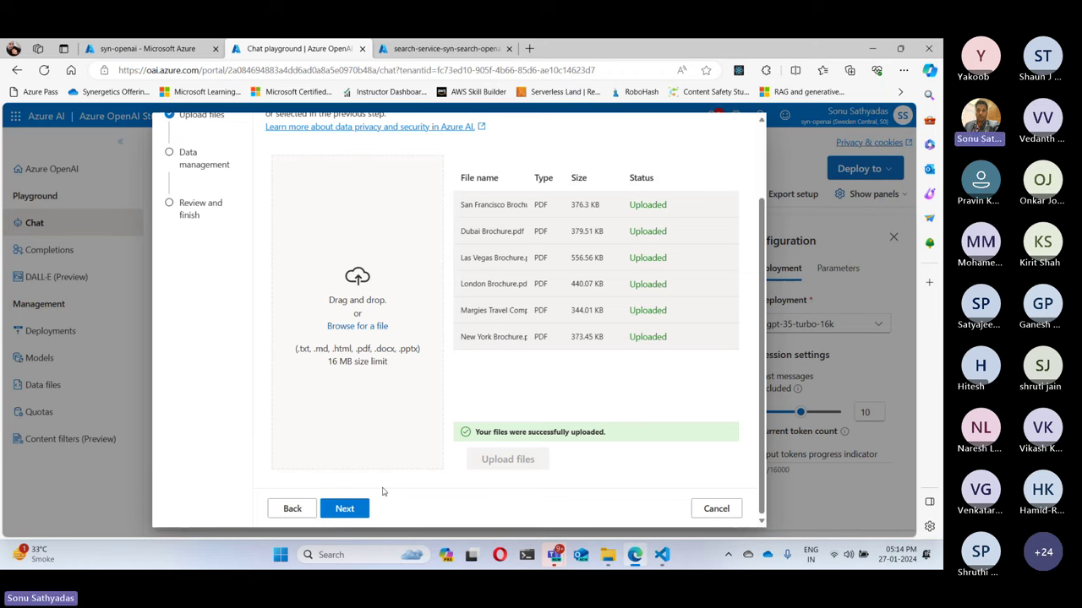
- Continue to data management and choose Keyword as the search type, leaving the chunk size at 1024
{"action": "left_click", "coordinate": [346, 510]}
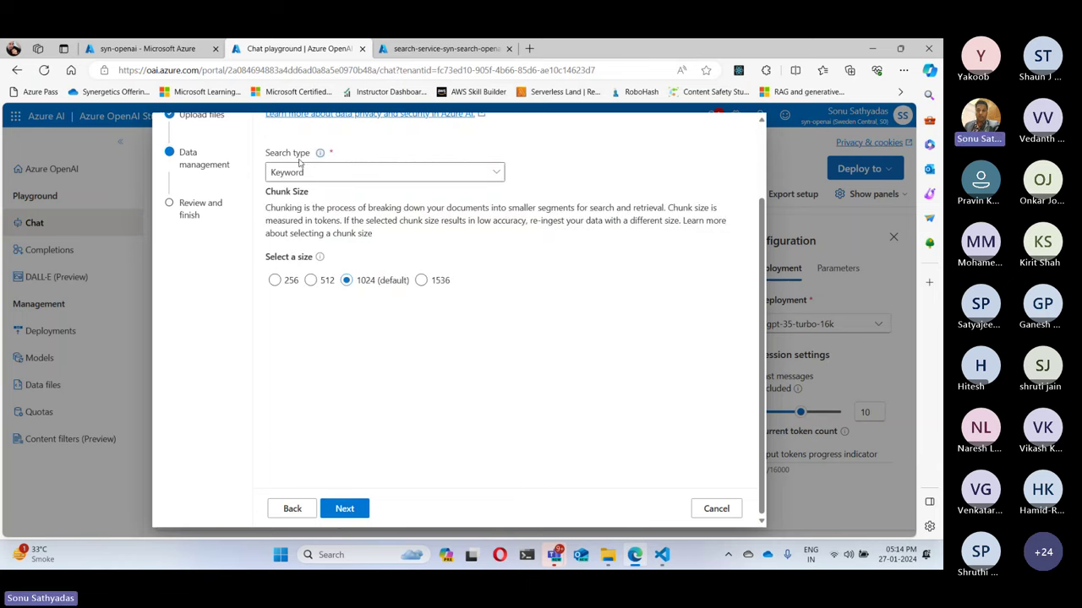
{"action": "left_click", "coordinate": [306, 174]}
{"action": "left_click", "coordinate": [306, 194]}
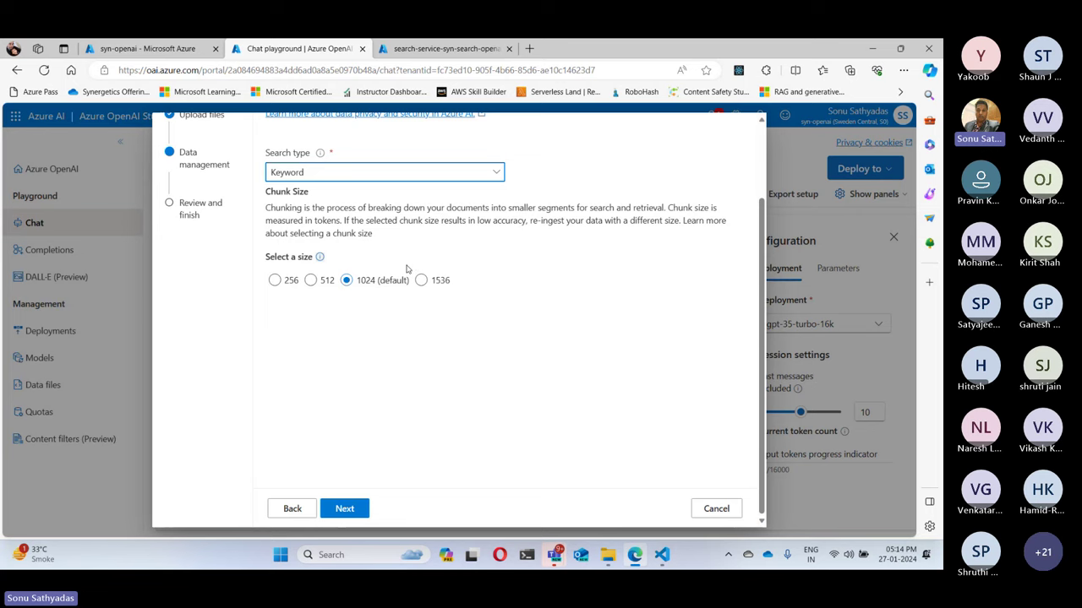
- Save the reviewed data source configuration and check its advanced settings for limiting responses, strictness and retrieved documents
{"action": "left_click", "coordinate": [343, 510]}
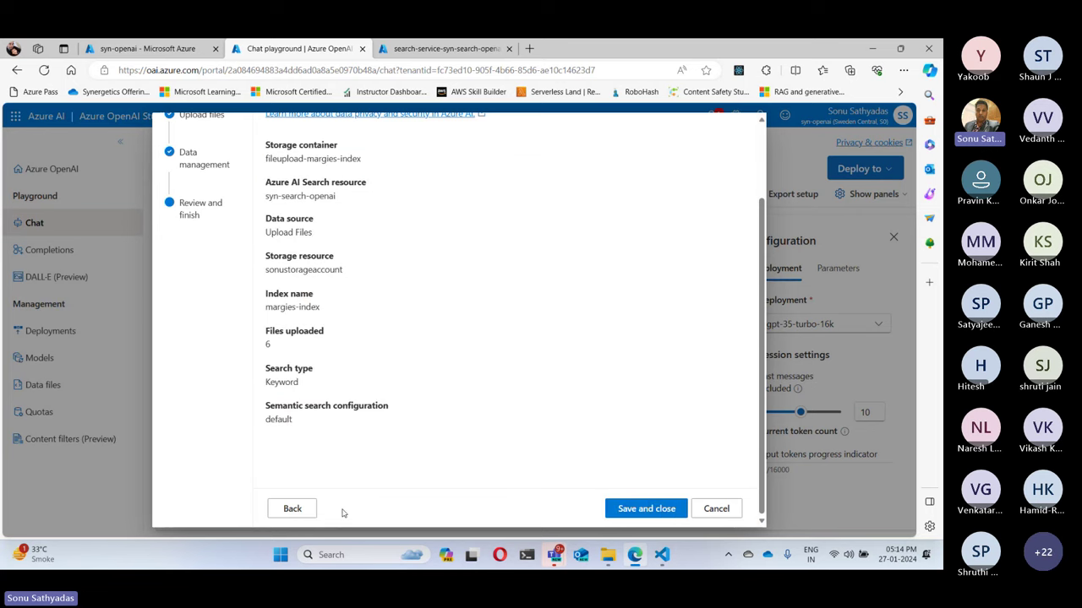
{"action": "left_click", "coordinate": [658, 510]}
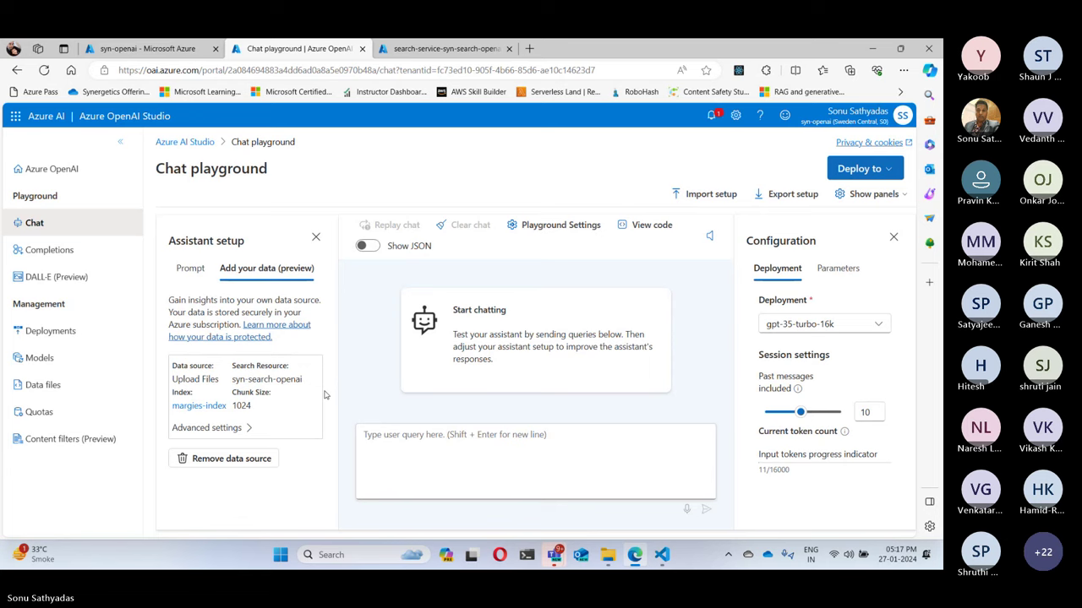
{"action": "left_click", "coordinate": [236, 430]}
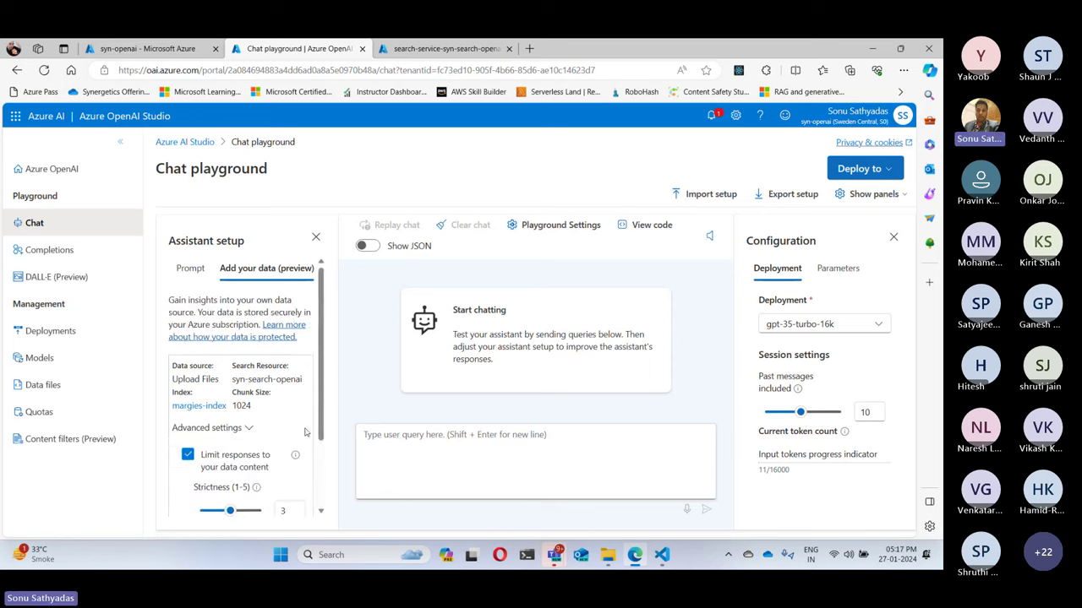
{"action": "scroll", "coordinate": [304, 432], "scroll_direction": "down", "scroll_amount": 2}
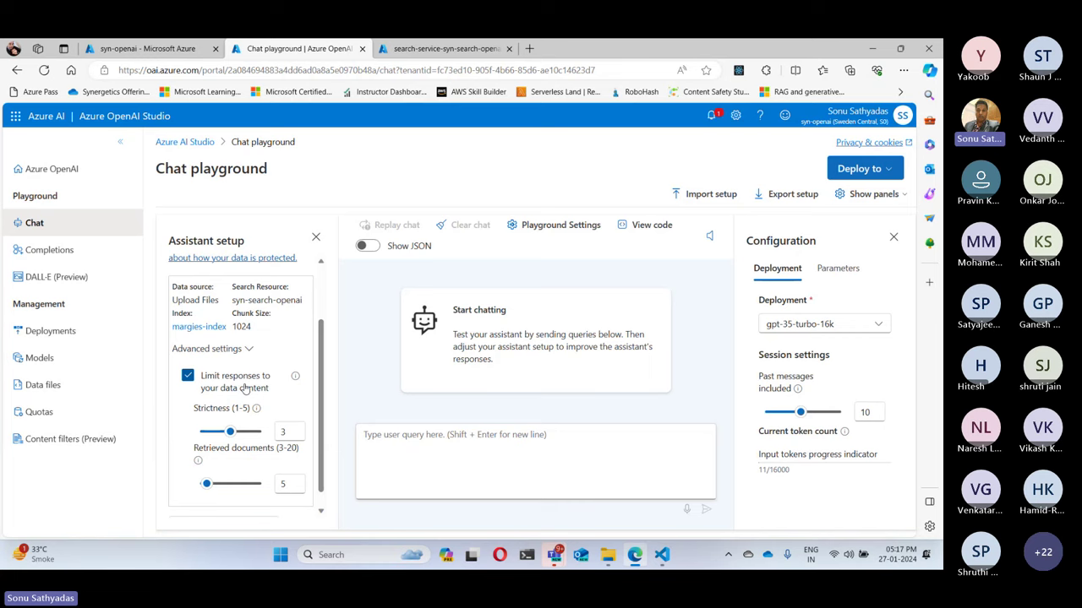
{"action": "scroll", "coordinate": [242, 404], "scroll_direction": "down", "scroll_amount": 1}
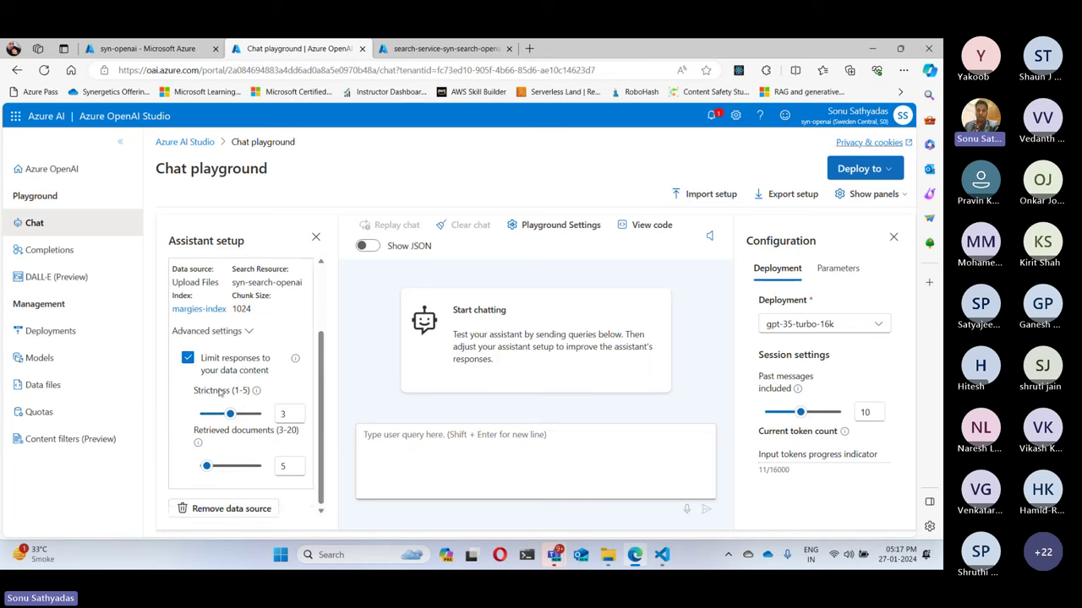
{"action": "left_click", "coordinate": [250, 332]}
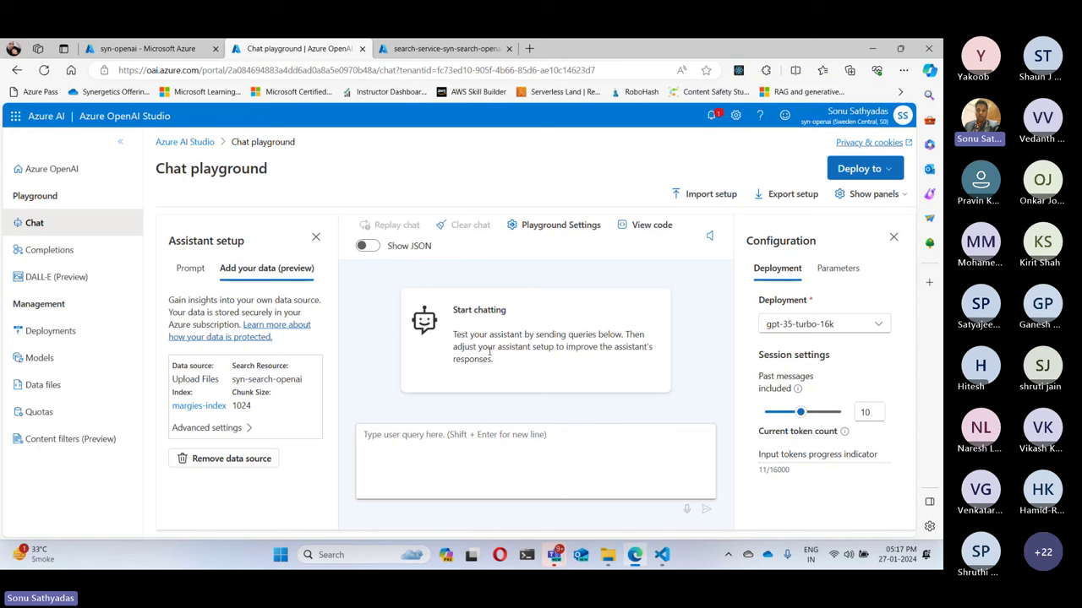
- Copy the query "I'd like to take a trip to New York. Where should I stay?" from the lab instructions in VS Code and submit it in the chat playground
{"action": "left_click", "coordinate": [664, 556]}
{"action": "scroll", "coordinate": [433, 344], "scroll_direction": "up", "scroll_amount": 5}
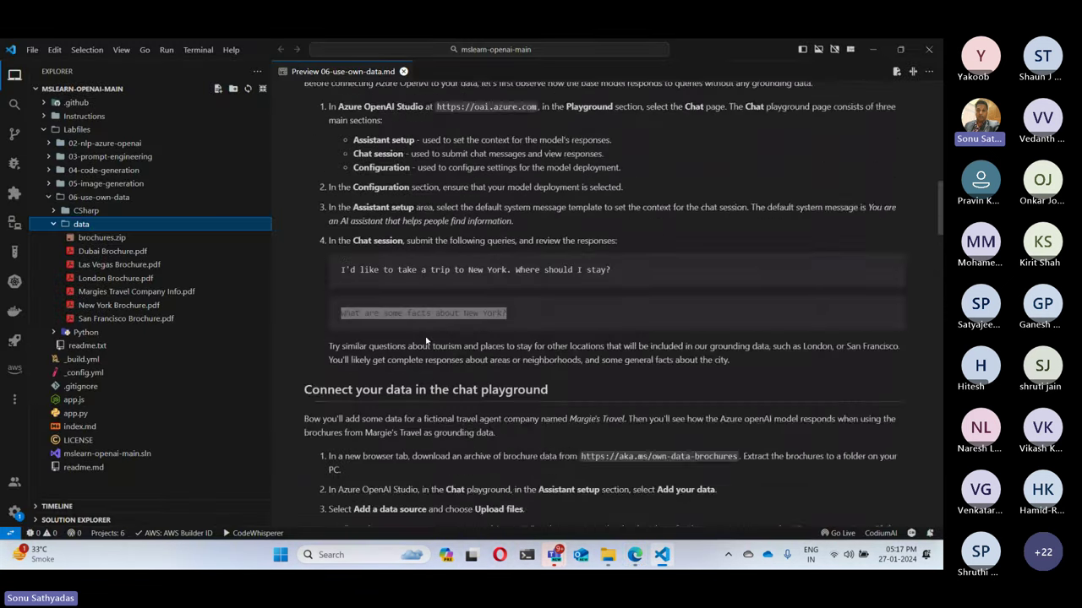
{"action": "left_click_drag", "start_coordinate": [617, 351], "coordinate": [342, 354]}
{"action": "key", "text": "ctrl+c"}
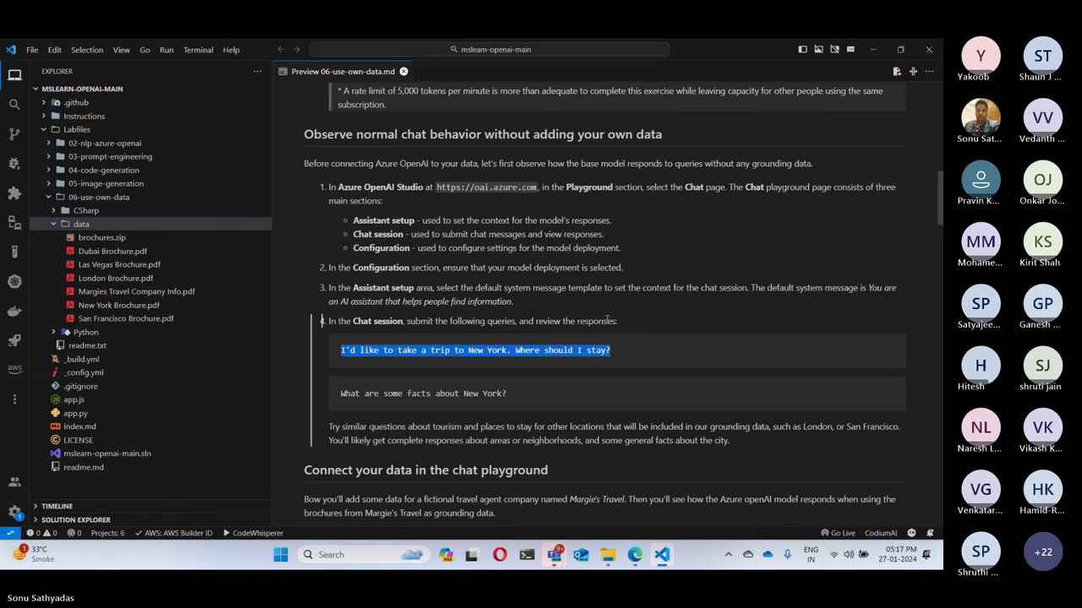
{"action": "left_click", "coordinate": [662, 557]}
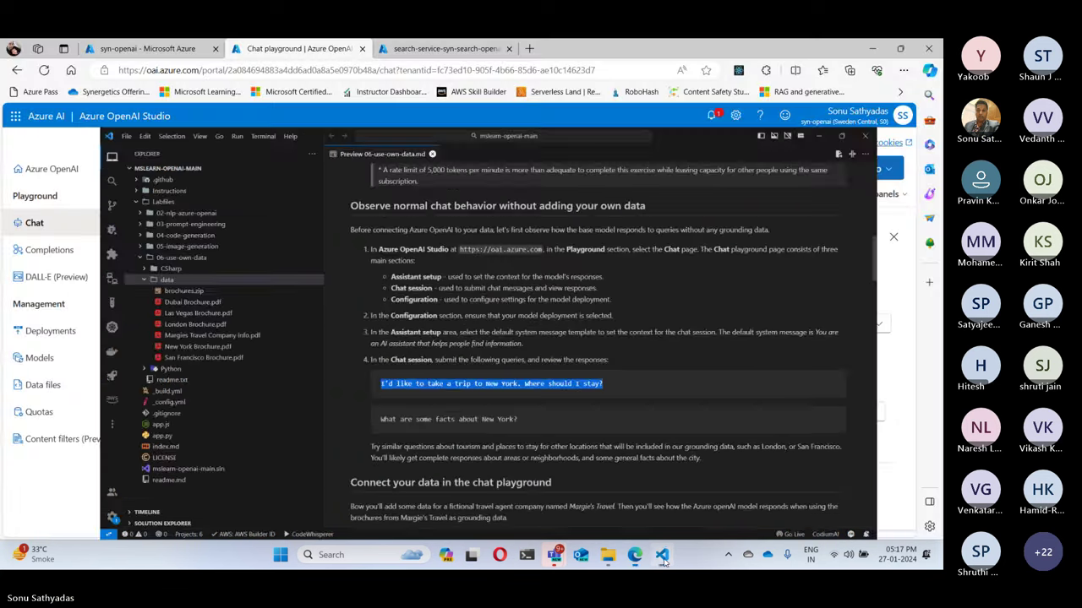
{"action": "left_click", "coordinate": [435, 437]}
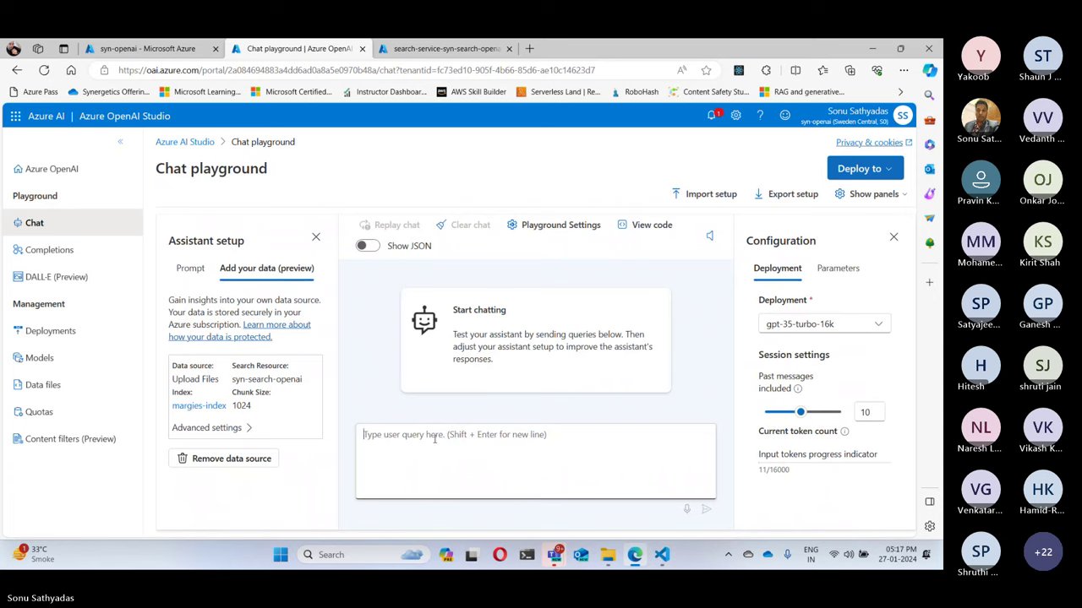
{"action": "key", "text": "ctrl+v"}
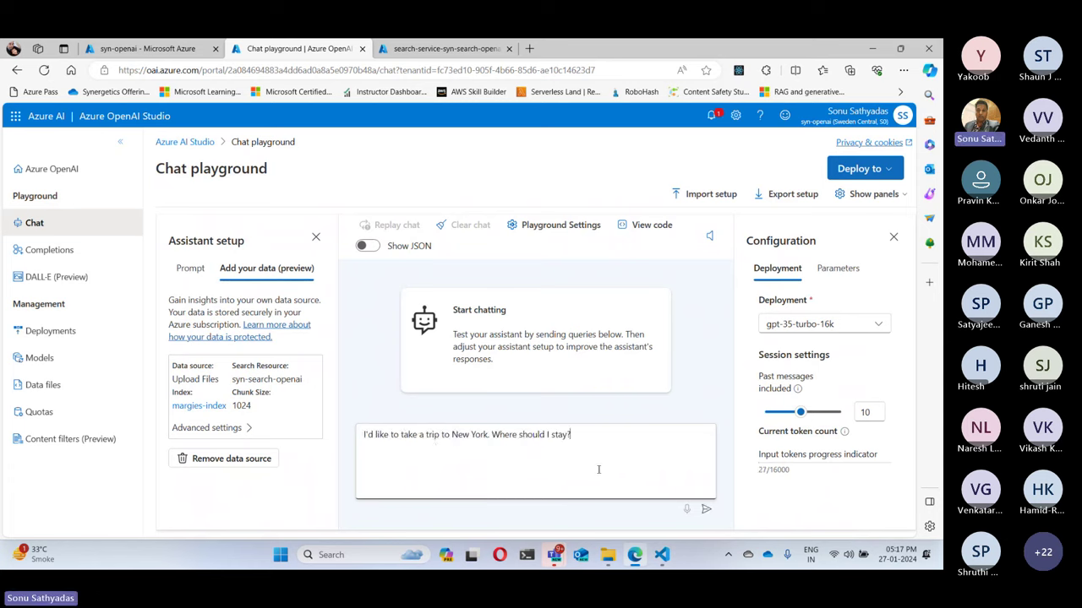
{"action": "left_click", "coordinate": [707, 512]}
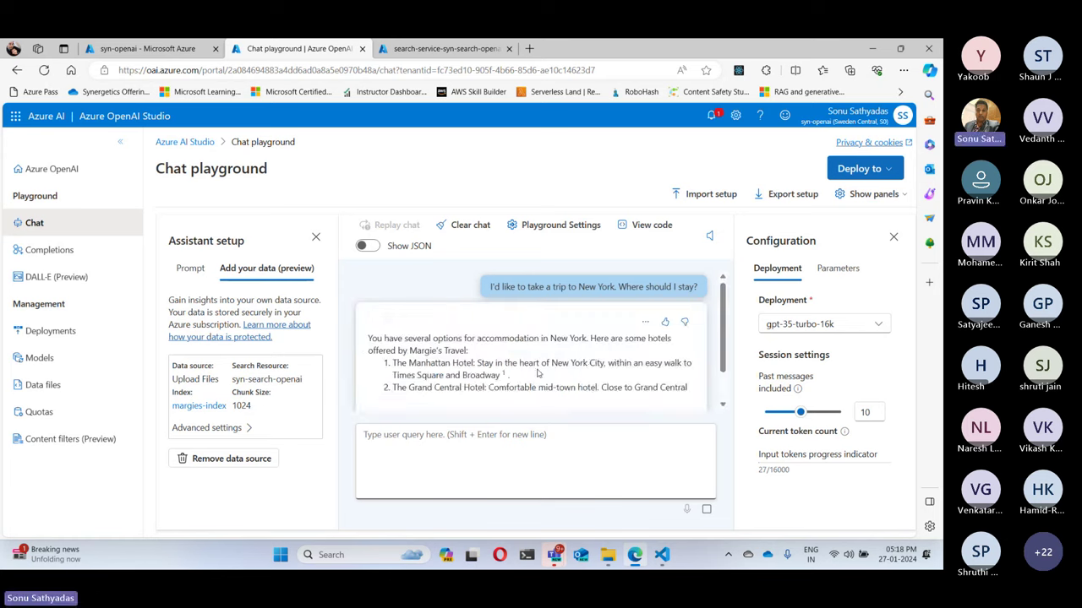
- Examine the hotel suggestions in the New York answer and expand its references to see the cited source
{"action": "scroll", "coordinate": [387, 338], "scroll_direction": "up", "scroll_amount": 2}
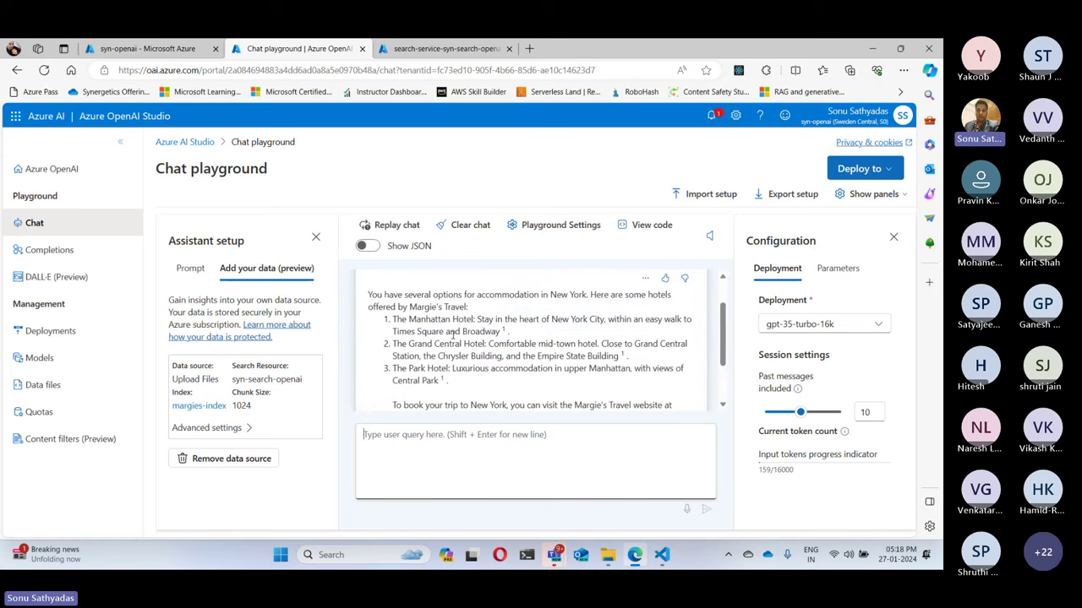
{"action": "left_click_drag", "start_coordinate": [370, 294], "coordinate": [632, 310]}
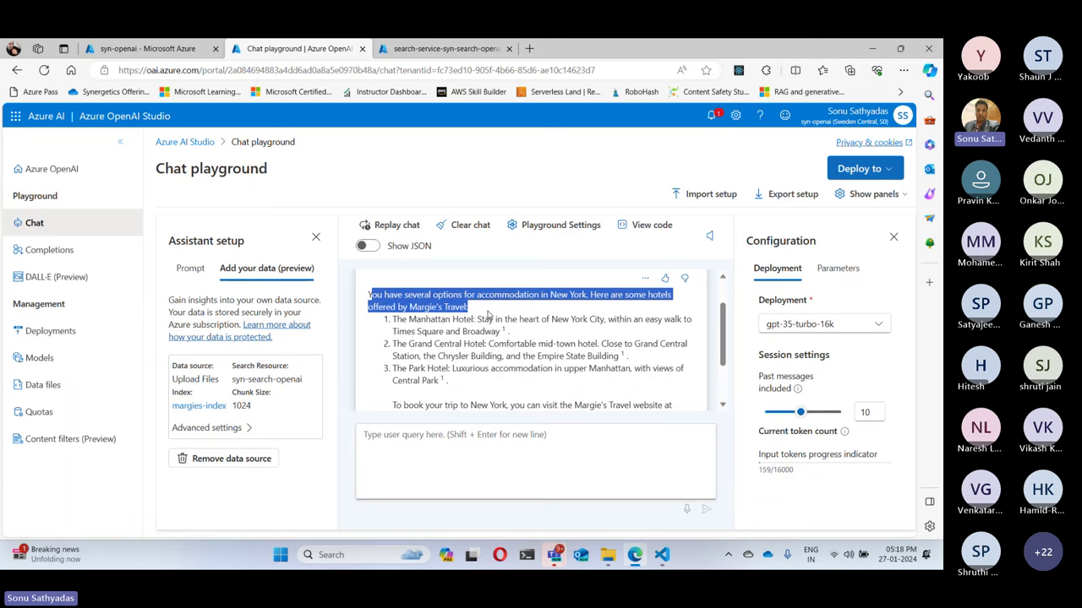
{"action": "left_click_drag", "start_coordinate": [394, 321], "coordinate": [477, 322]}
{"action": "left_click_drag", "start_coordinate": [408, 344], "coordinate": [500, 345]}
{"action": "left_click_drag", "start_coordinate": [392, 370], "coordinate": [447, 370]}
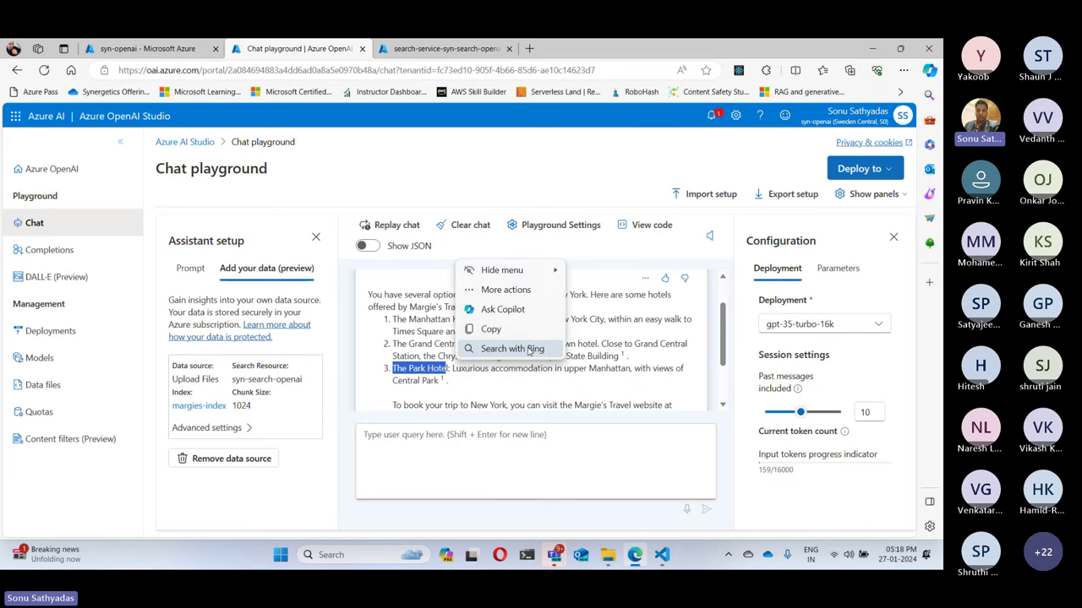
{"action": "left_click", "coordinate": [512, 349]}
{"action": "left_click", "coordinate": [897, 117]}
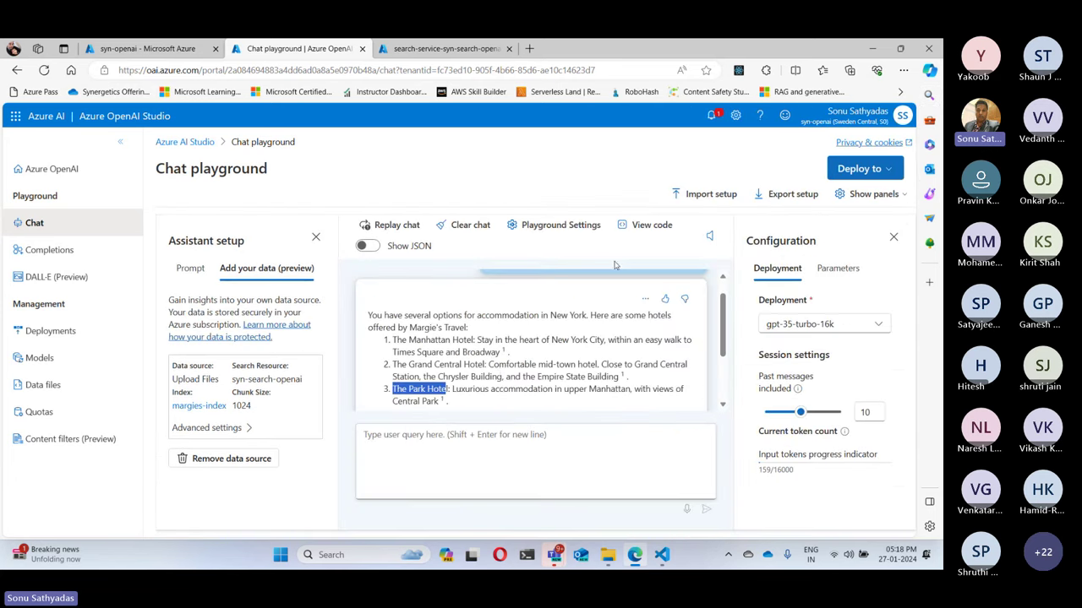
{"action": "left_click", "coordinate": [541, 351]}
{"action": "scroll", "coordinate": [557, 342], "scroll_direction": "down", "scroll_amount": 2}
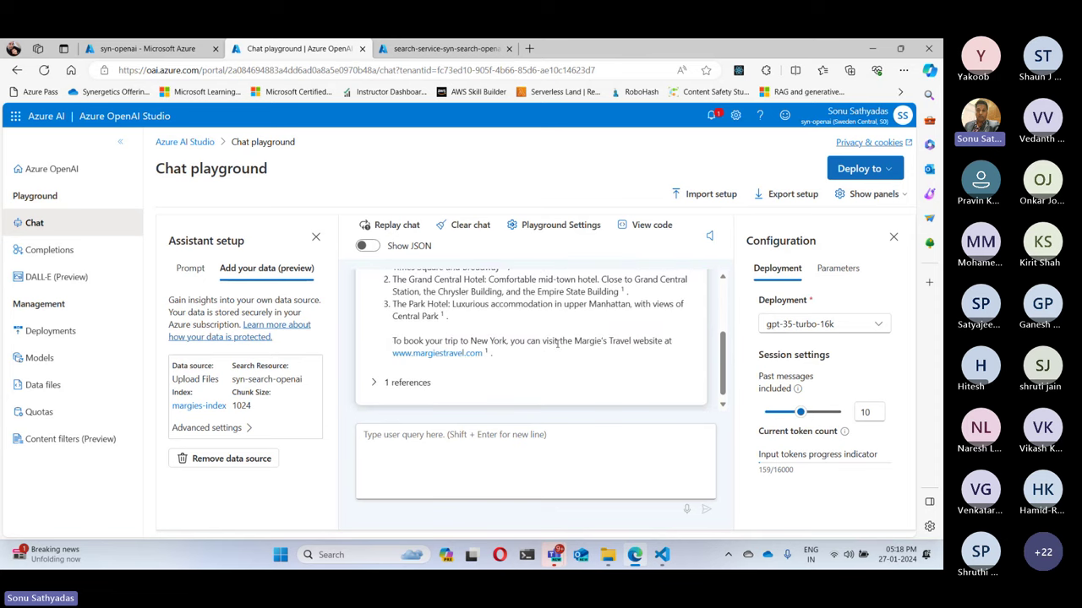
{"action": "left_click", "coordinate": [376, 384]}
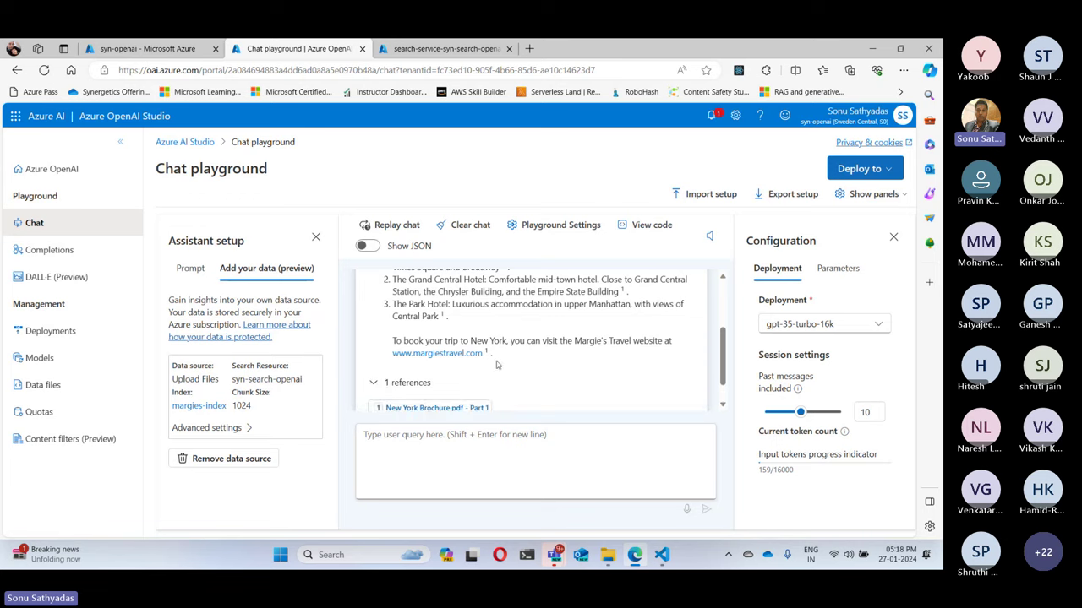
{"action": "scroll", "coordinate": [397, 381], "scroll_direction": "down", "scroll_amount": 1}
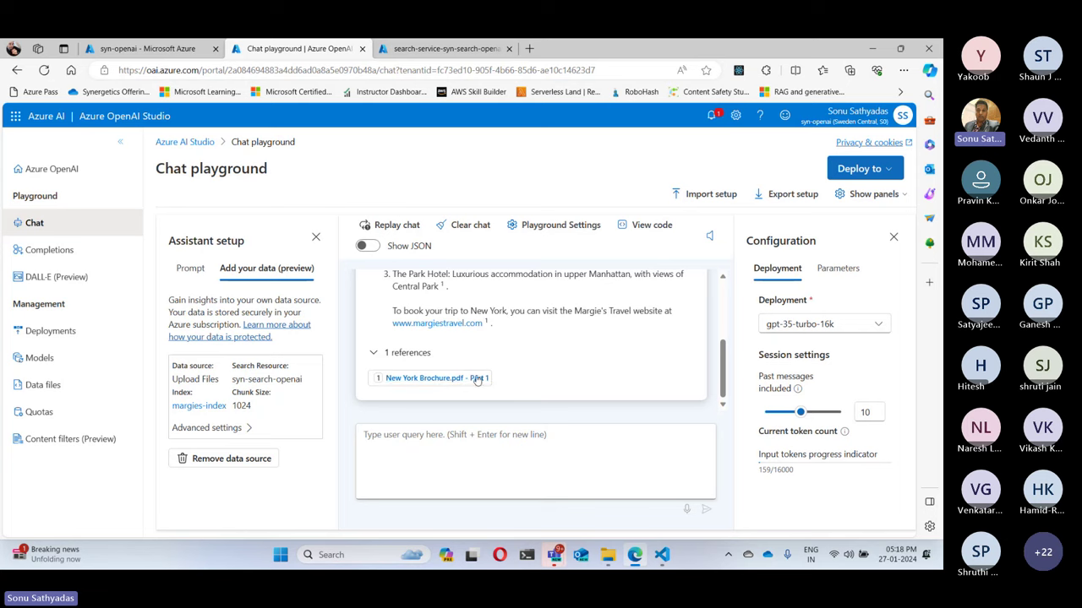
- Copy "What are some facts about New York?" from the lab instructions in VS Code, submit it in the chat playground, and read the answer
{"action": "left_click", "coordinate": [666, 558]}
{"action": "left_click_drag", "start_coordinate": [509, 394], "coordinate": [340, 396]}
{"action": "key", "text": "ctrl+c"}
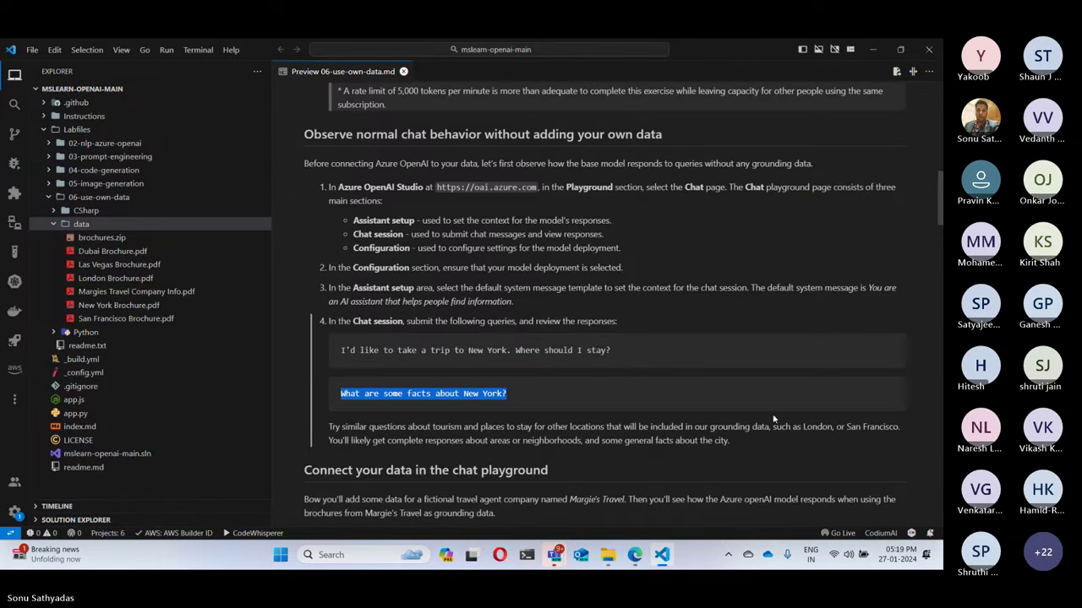
{"action": "left_click", "coordinate": [634, 554]}
{"action": "left_click", "coordinate": [566, 462]}
{"action": "key", "text": "ctrl+v"}
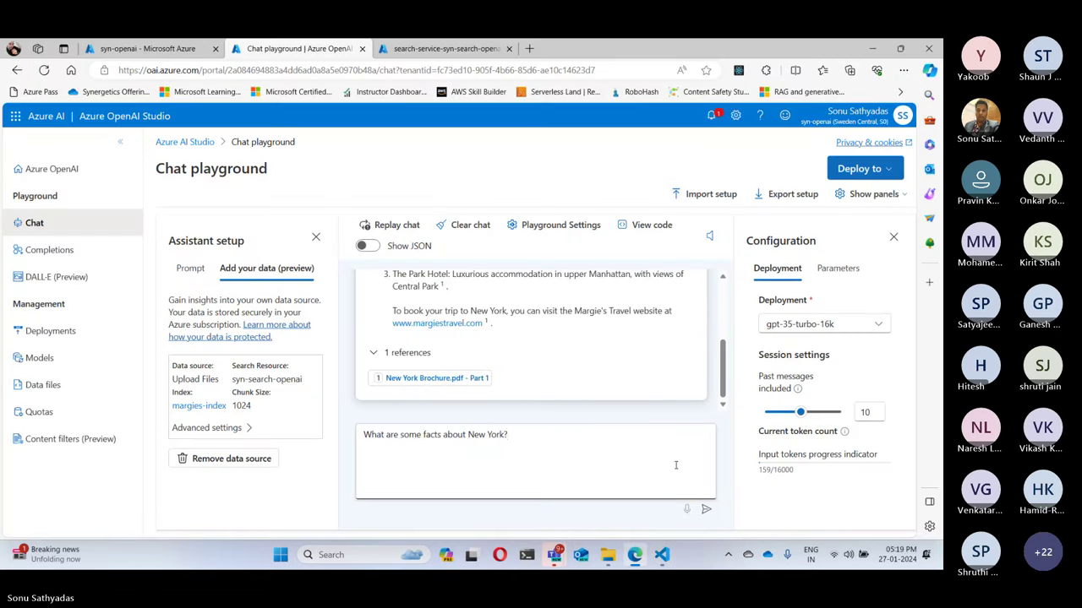
{"action": "left_click", "coordinate": [707, 511]}
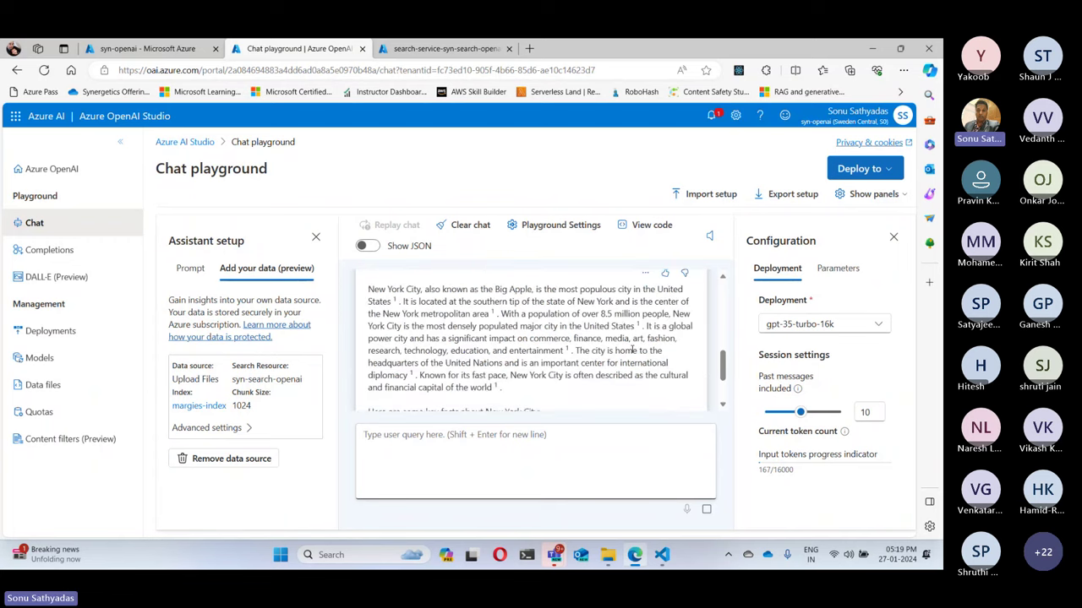
{"action": "scroll", "coordinate": [516, 313], "scroll_direction": "up", "scroll_amount": 3}
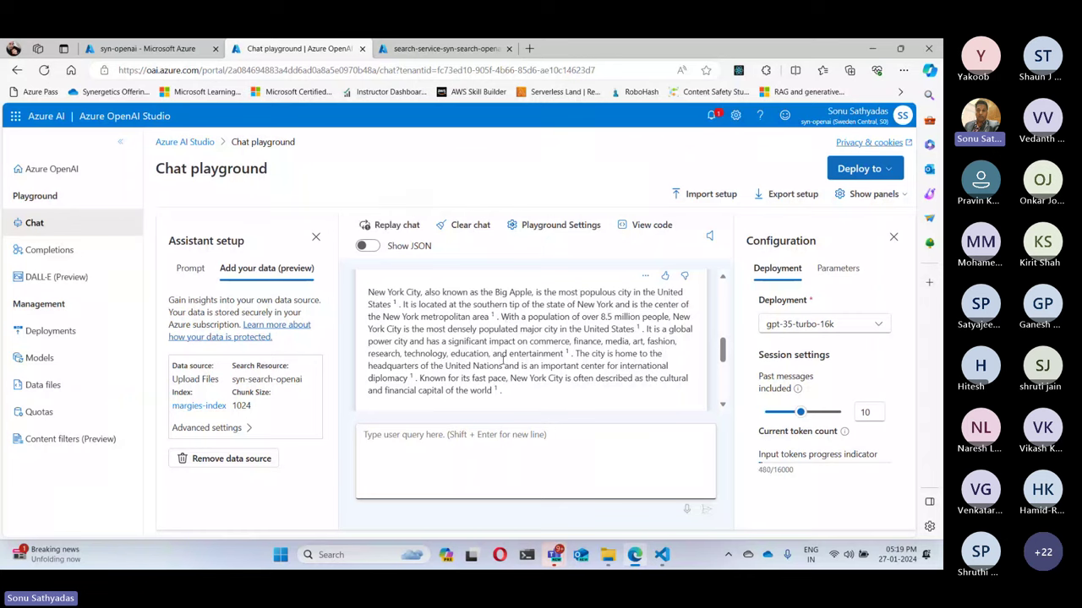
{"action": "scroll", "coordinate": [535, 353], "scroll_direction": "down", "scroll_amount": 1}
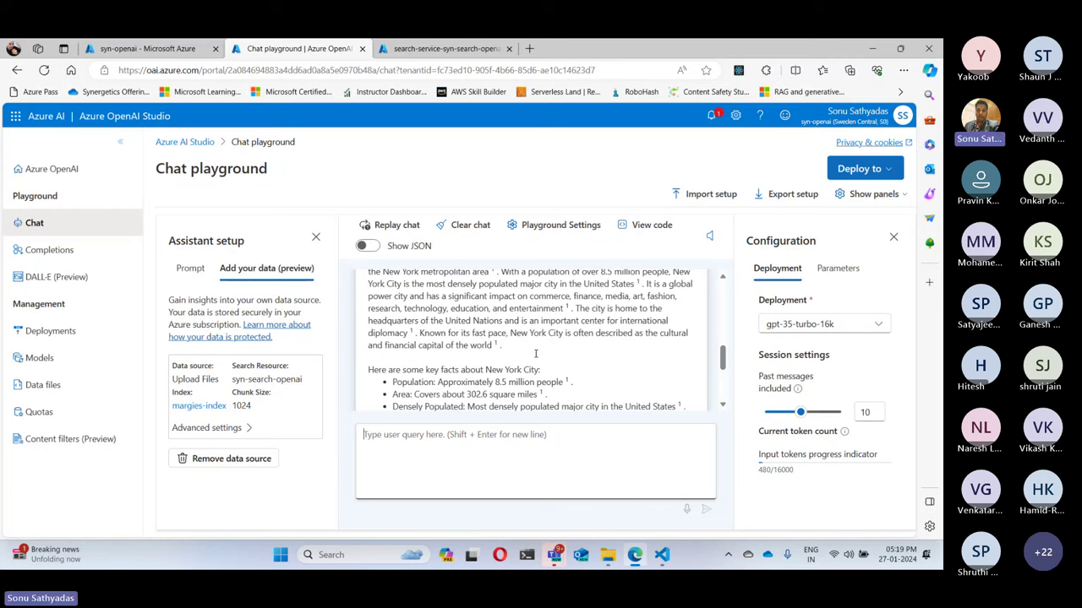
{"action": "scroll", "coordinate": [439, 397], "scroll_direction": "down", "scroll_amount": 3}
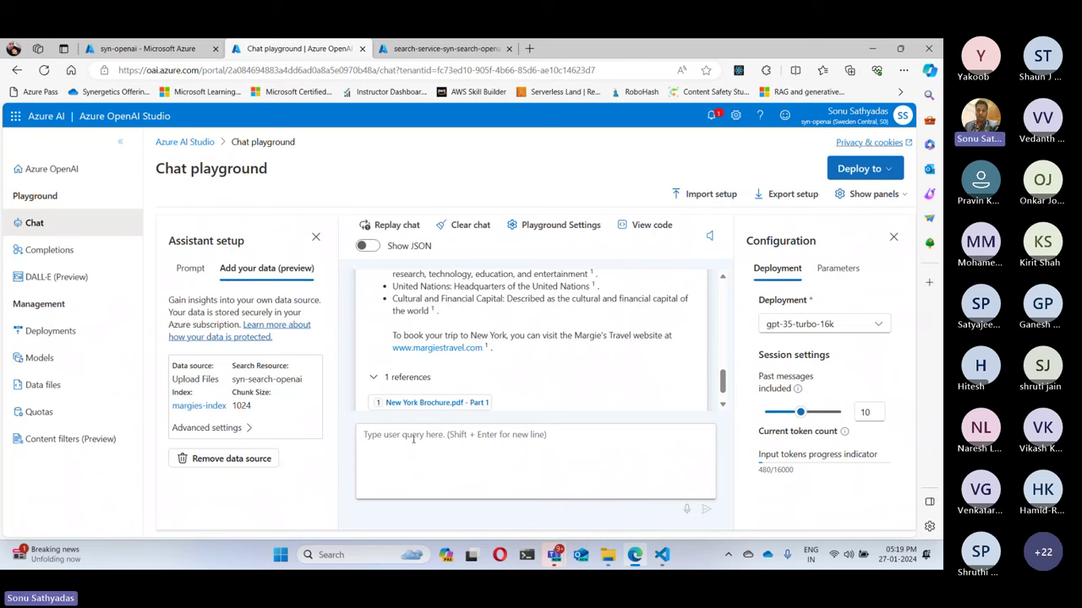
- Submit the query "Which of the hotels are available in Dubai?" in the chat and highlight the answer's opening sentence
{"action": "left_click", "coordinate": [428, 435]}
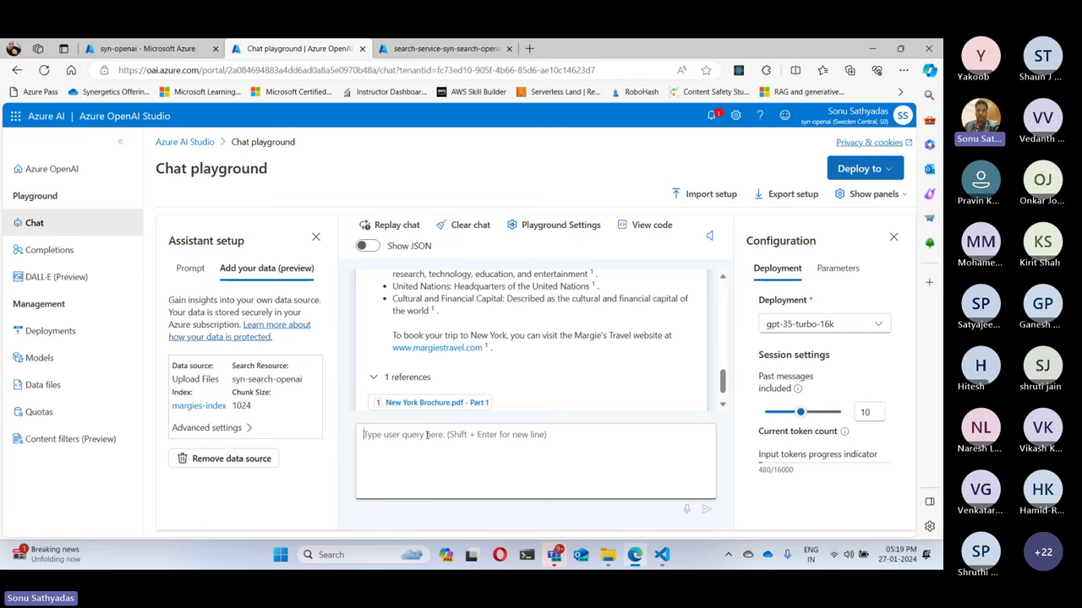
{"action": "type", "text": "Where"}
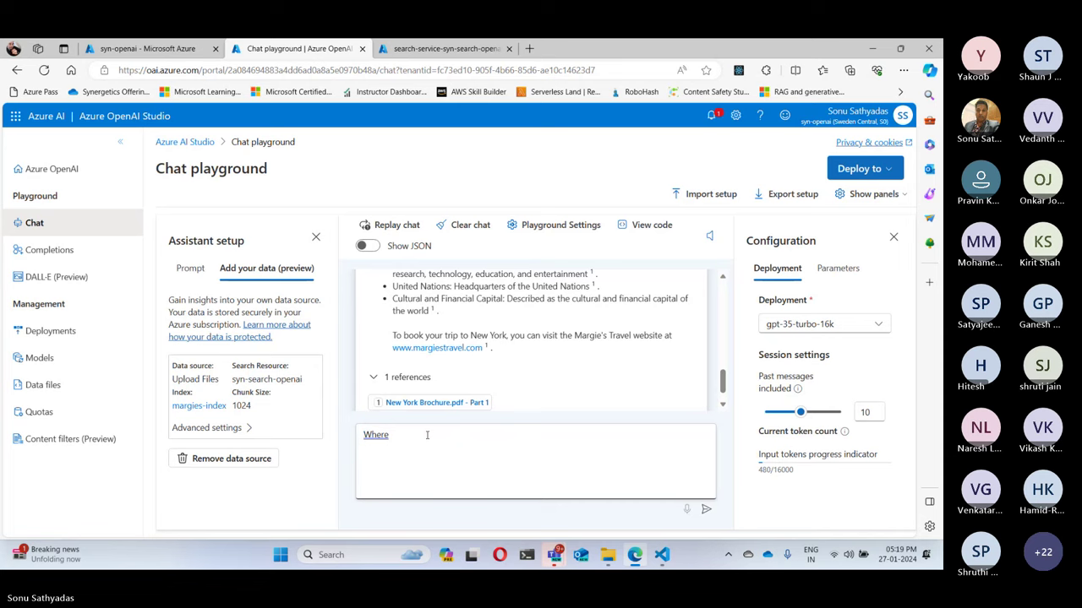
{"action": "key", "text": "BackSpace"}
{"action": "key", "text": "BackSpace"}
{"action": "key", "text": "BackSpace"}
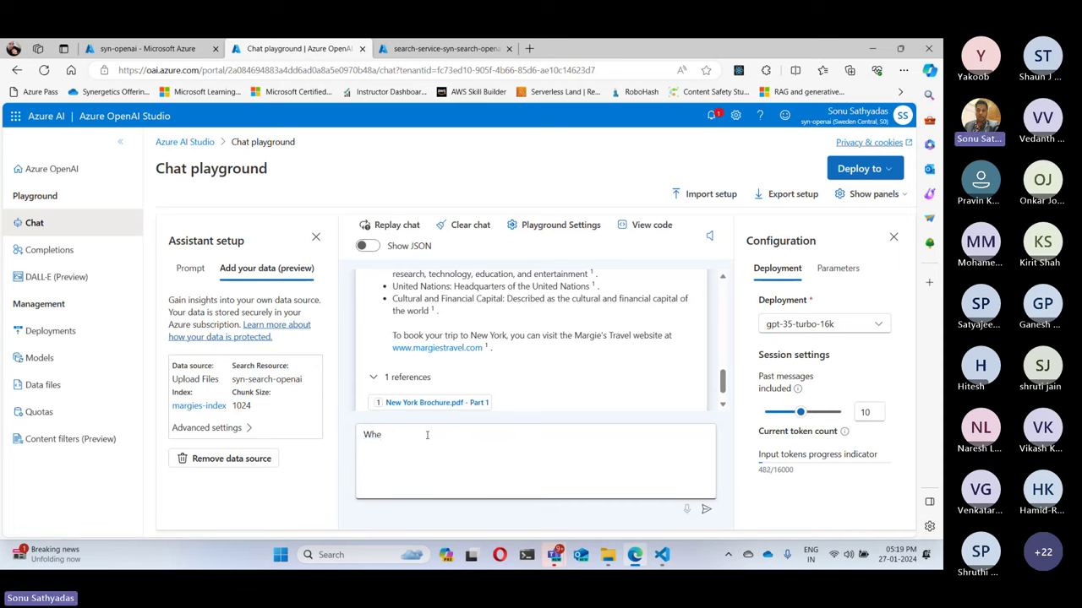
{"action": "type", "text": "ich of the following is"}
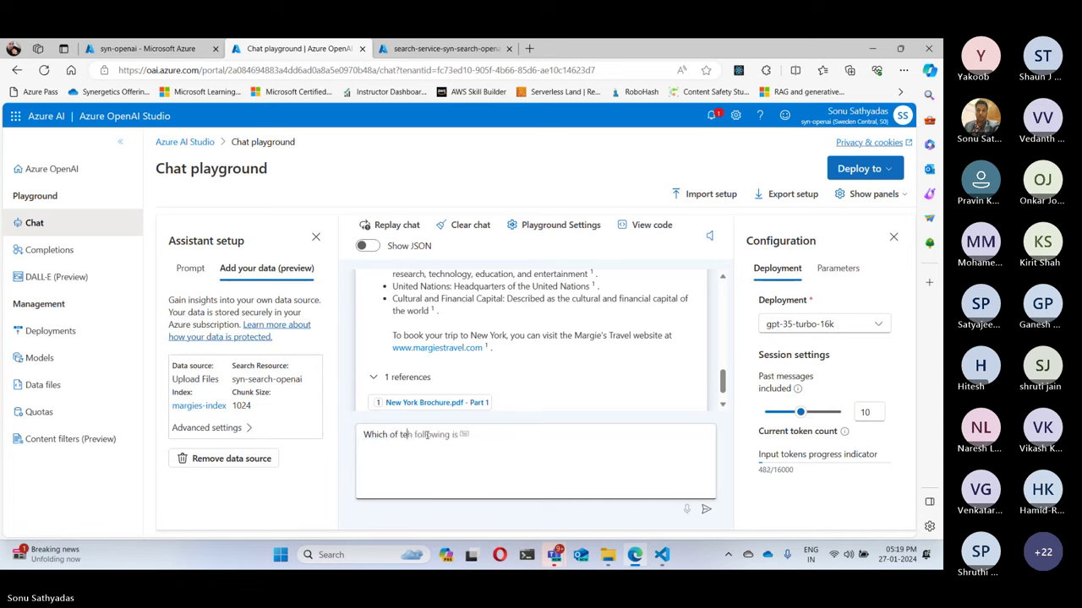
{"action": "key", "text": "ctrl+Left"}
{"action": "key", "text": "ctrl+Left"}
{"action": "type", "text": "h"}
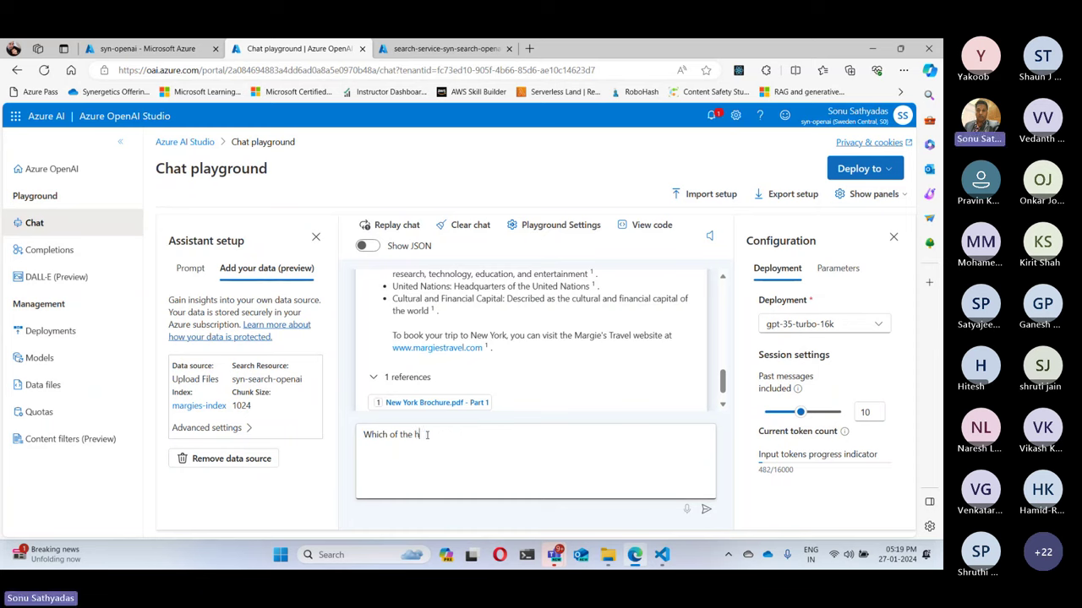
{"action": "type", "text": "otels are offered"}
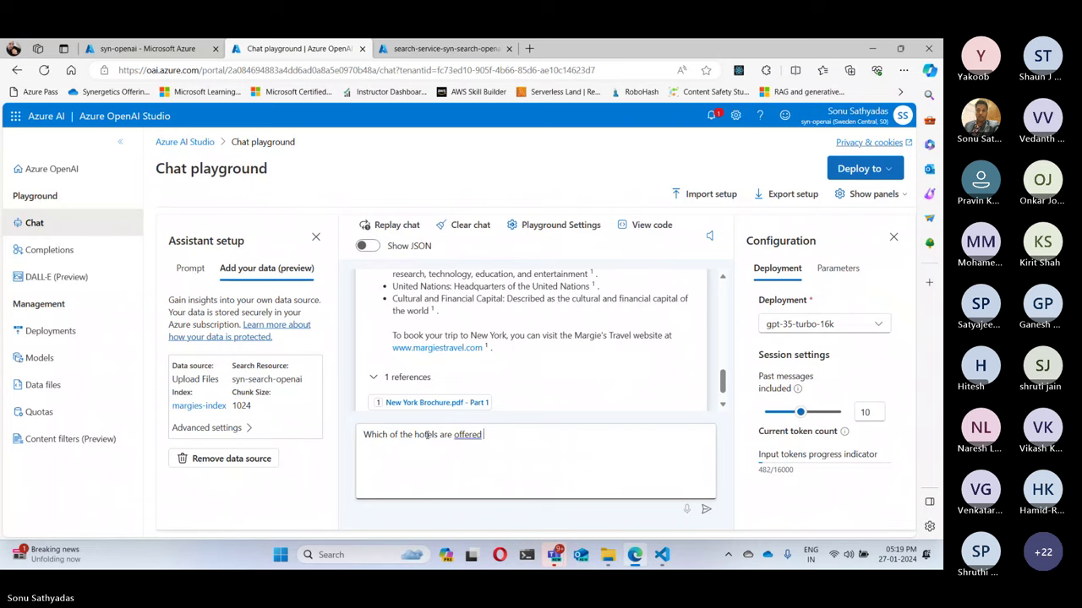
{"action": "key", "text": "BackSpace"}
{"action": "key", "text": "BackSpace"}
{"action": "key", "text": "BackSpace"}
{"action": "key", "text": "BackSpace"}
{"action": "key", "text": "BackSpace"}
{"action": "key", "text": "BackSpace"}
{"action": "key", "text": "BackSpace"}
{"action": "key", "text": "BackSpace"}
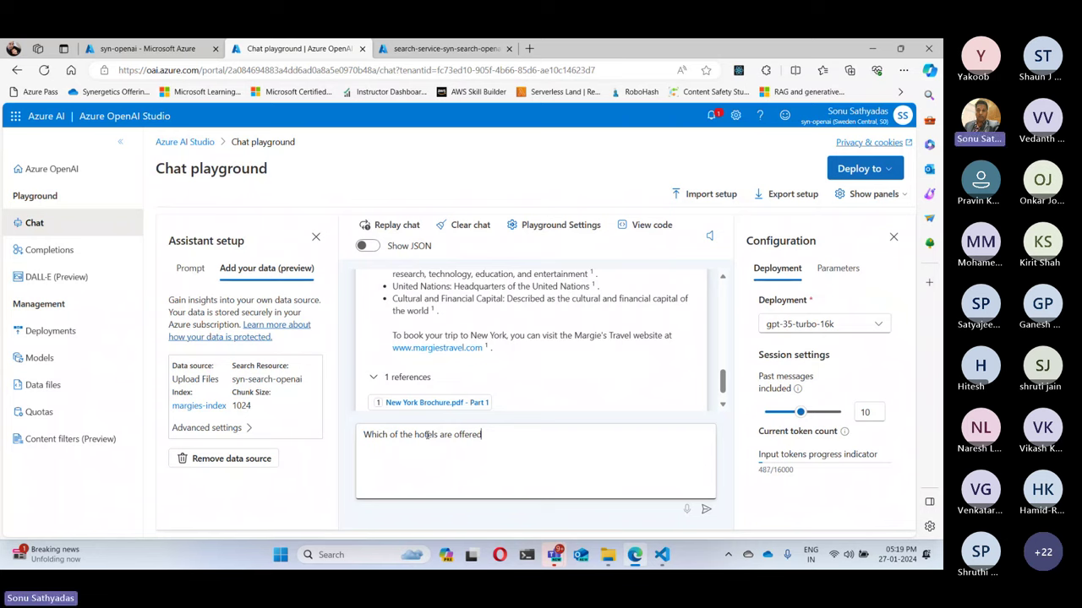
{"action": "type", "text": "availabl"}
{"action": "key", "text": "Tab"}
{"action": "type", "text": "in "}
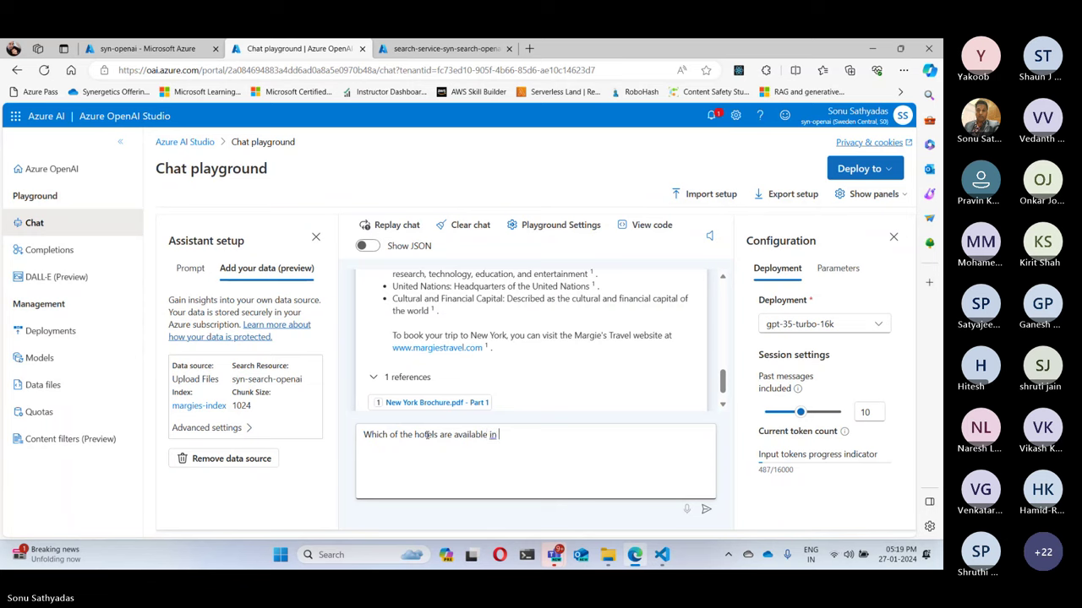
{"action": "type", "text": "Dubai?"}
{"action": "key", "text": "Return"}
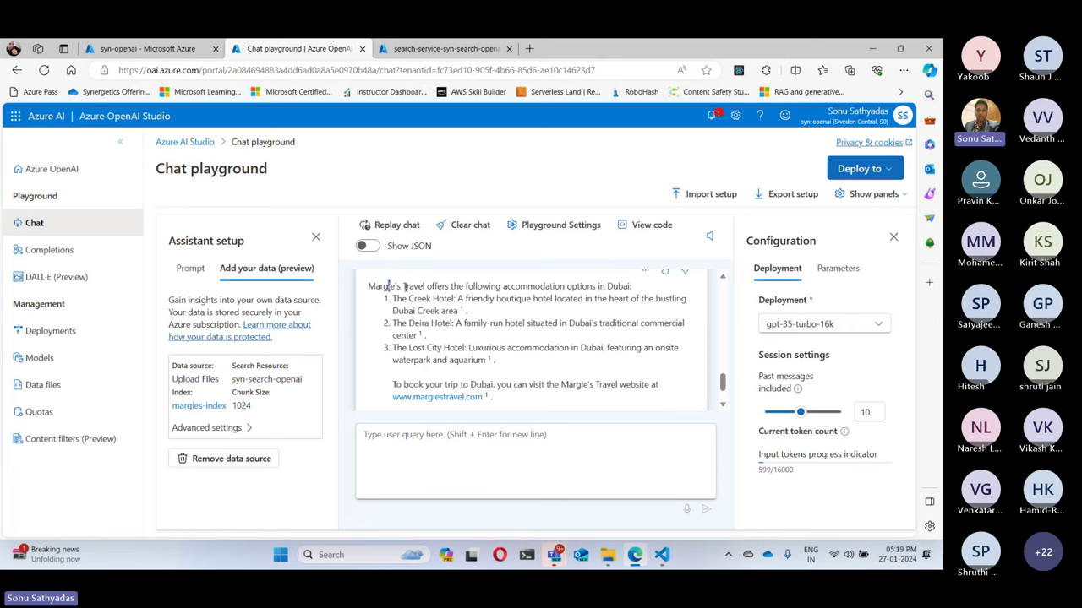
{"action": "left_click_drag", "start_coordinate": [388, 286], "coordinate": [641, 293]}
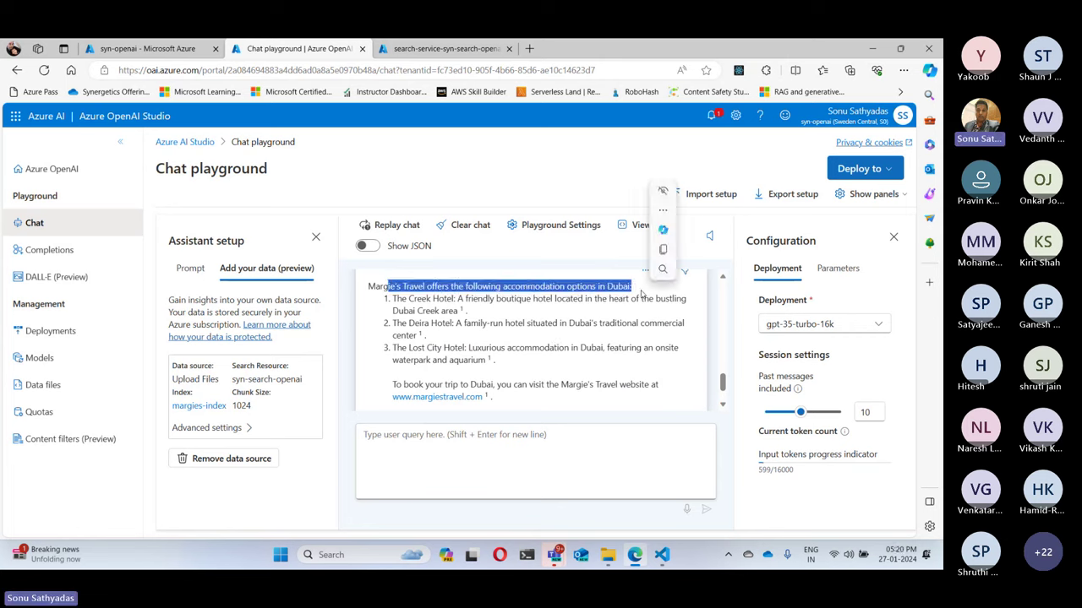
- Highlight each of the three hotel names in the Dubai answer and expand its references to see the cited source
{"action": "left_click_drag", "start_coordinate": [393, 299], "coordinate": [456, 299]}
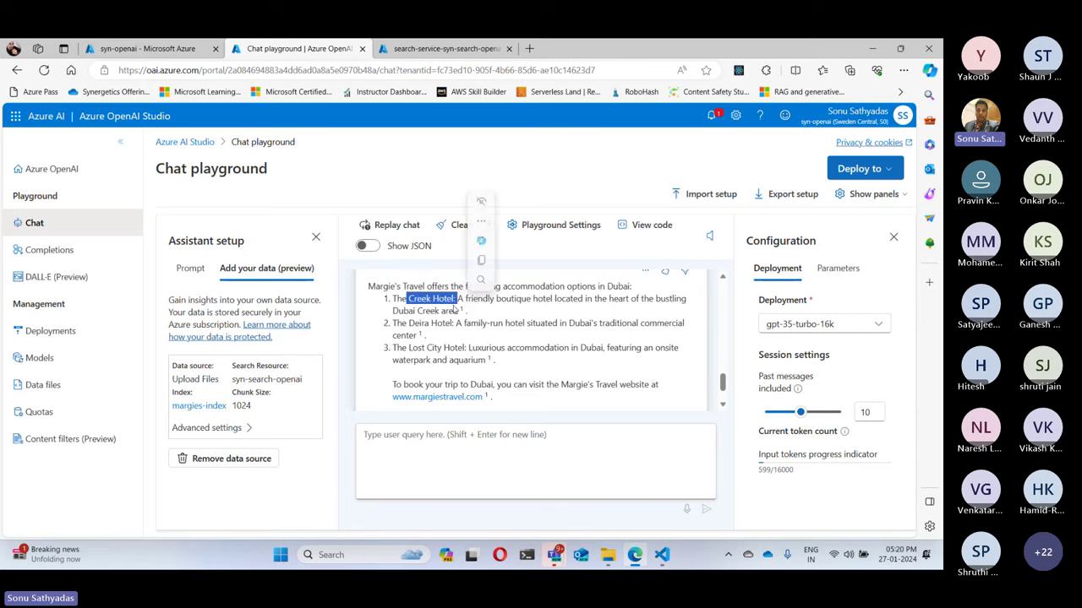
{"action": "left_click_drag", "start_coordinate": [393, 324], "coordinate": [455, 324]}
{"action": "left_click_drag", "start_coordinate": [393, 348], "coordinate": [459, 349]}
{"action": "scroll", "coordinate": [464, 344], "scroll_direction": "down", "scroll_amount": 1}
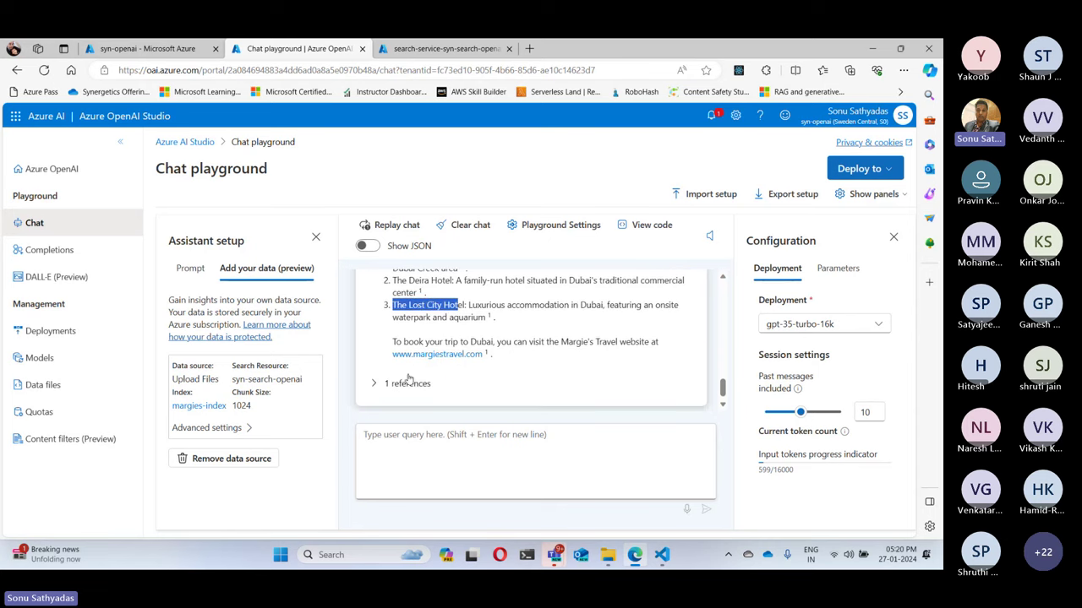
{"action": "left_click", "coordinate": [397, 385]}
{"action": "scroll", "coordinate": [473, 372], "scroll_direction": "down", "scroll_amount": 1}
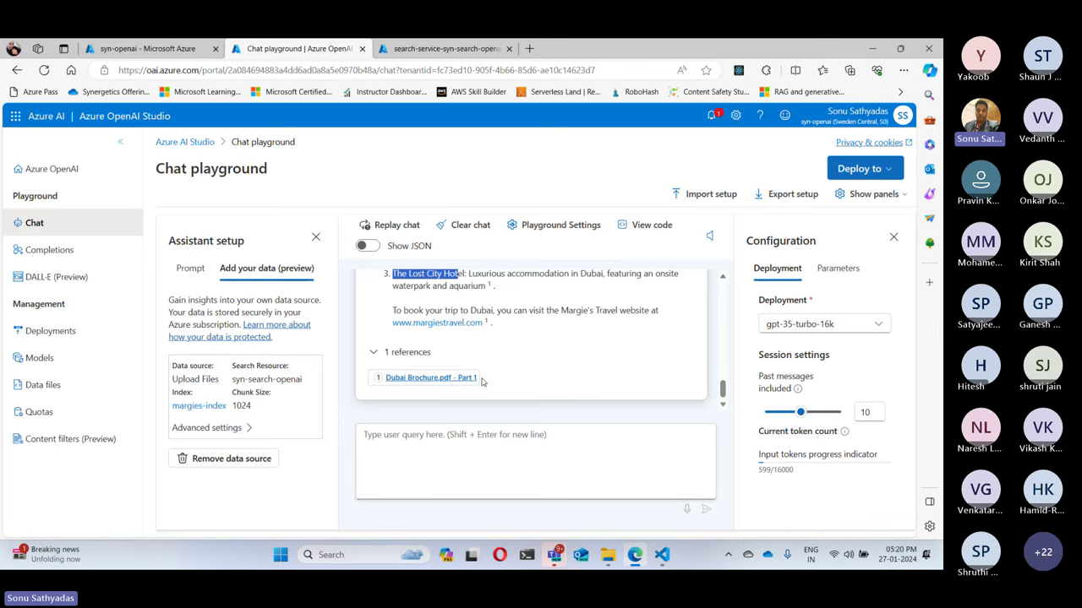
{"action": "scroll", "coordinate": [520, 362], "scroll_direction": "up", "scroll_amount": 1}
{"action": "scroll", "coordinate": [520, 362], "scroll_direction": "up", "scroll_amount": 1}
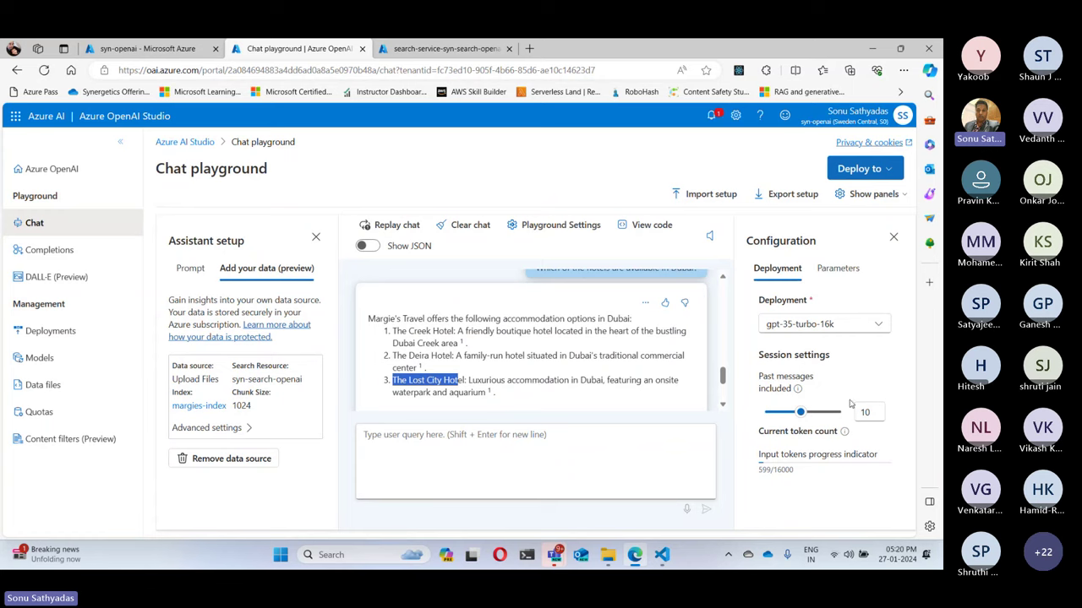
{"action": "left_click", "coordinate": [534, 370]}
{"action": "scroll", "coordinate": [534, 370], "scroll_direction": "down", "scroll_amount": 2}
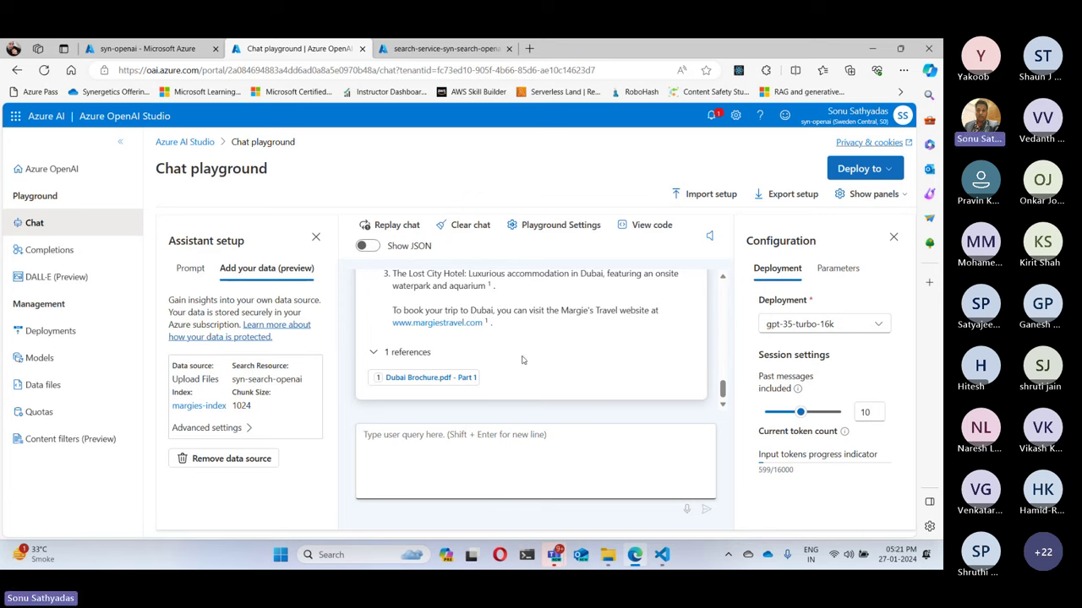
{"action": "scroll", "coordinate": [524, 338], "scroll_direction": "up", "scroll_amount": 1}
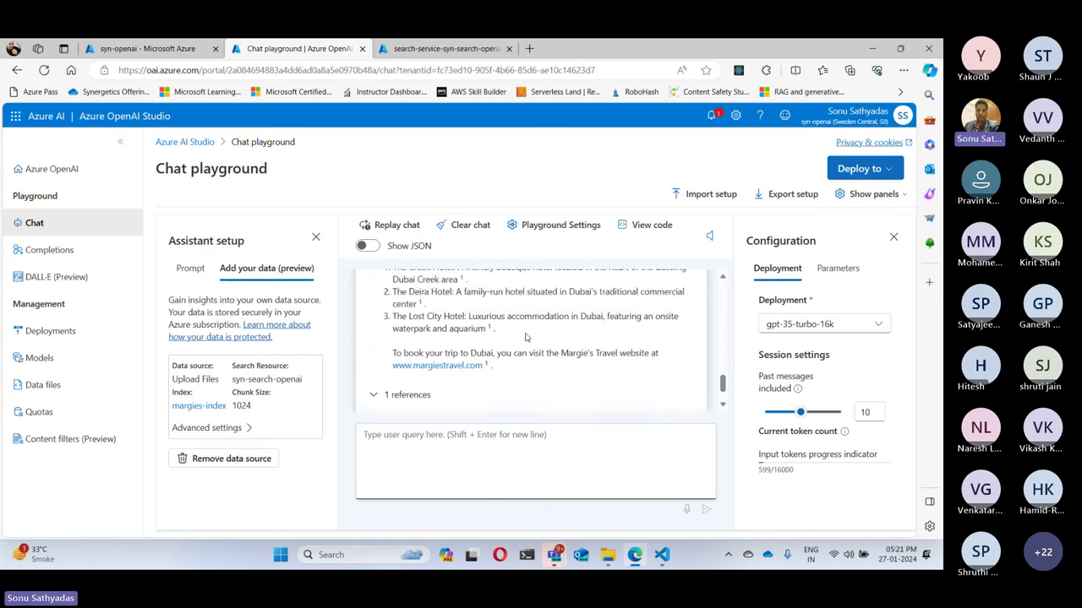